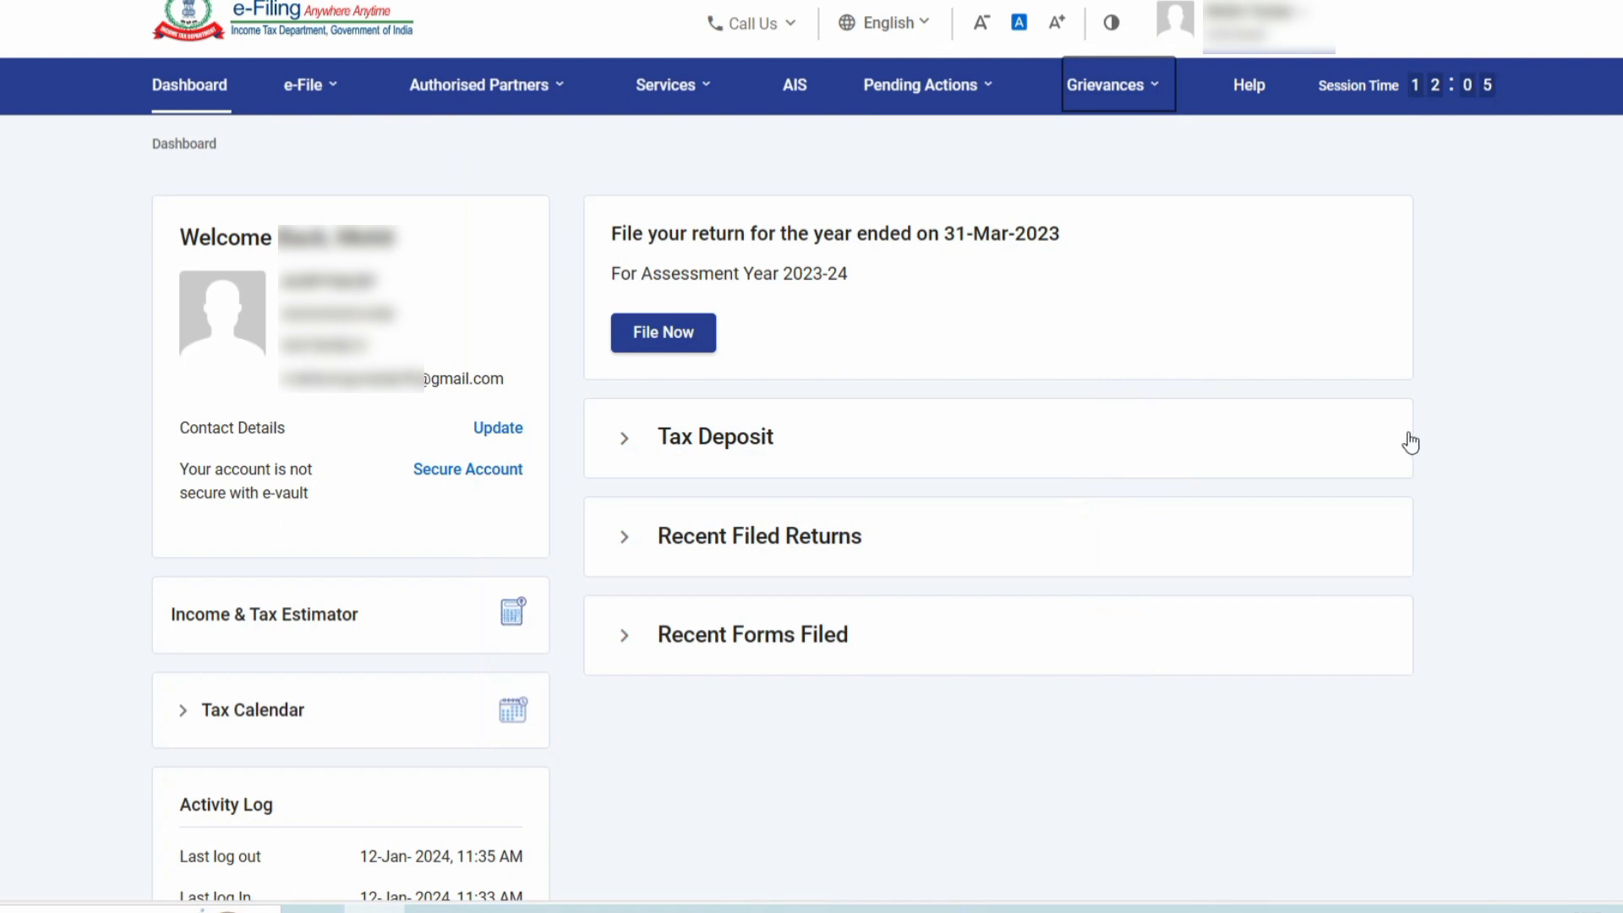
# Open and close the e-File menu, then choose File Now on the AY 2023-24 card.
pyautogui.click(456, 94)
pyautogui.click(309, 84)
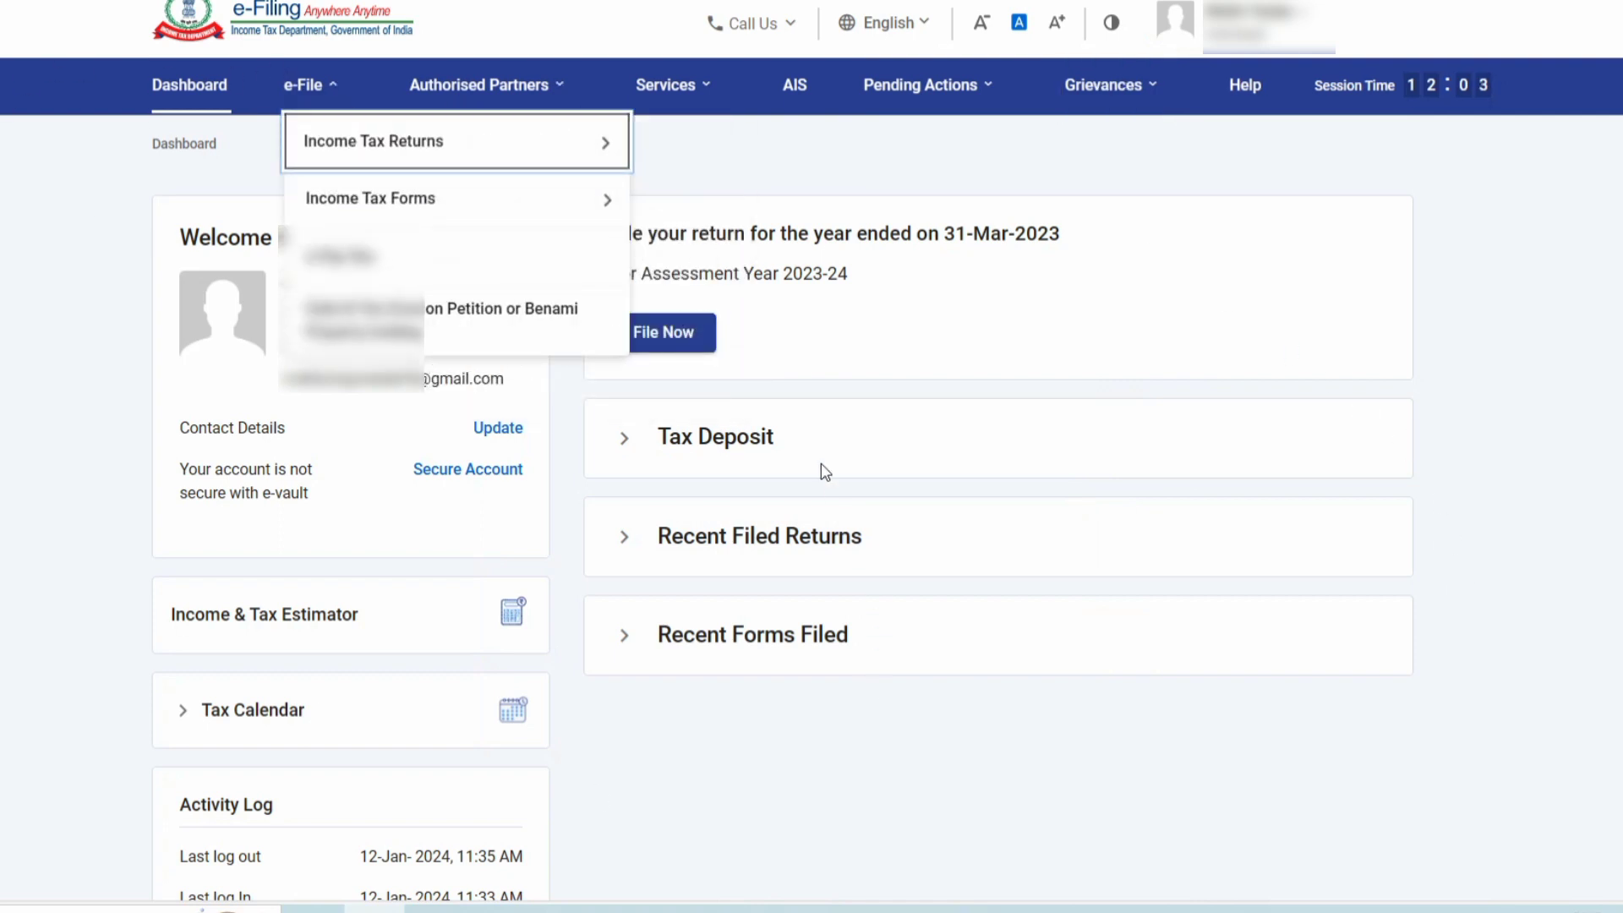
pyautogui.click(668, 279)
pyautogui.moveTo(643, 270); pyautogui.dragTo(870, 282)
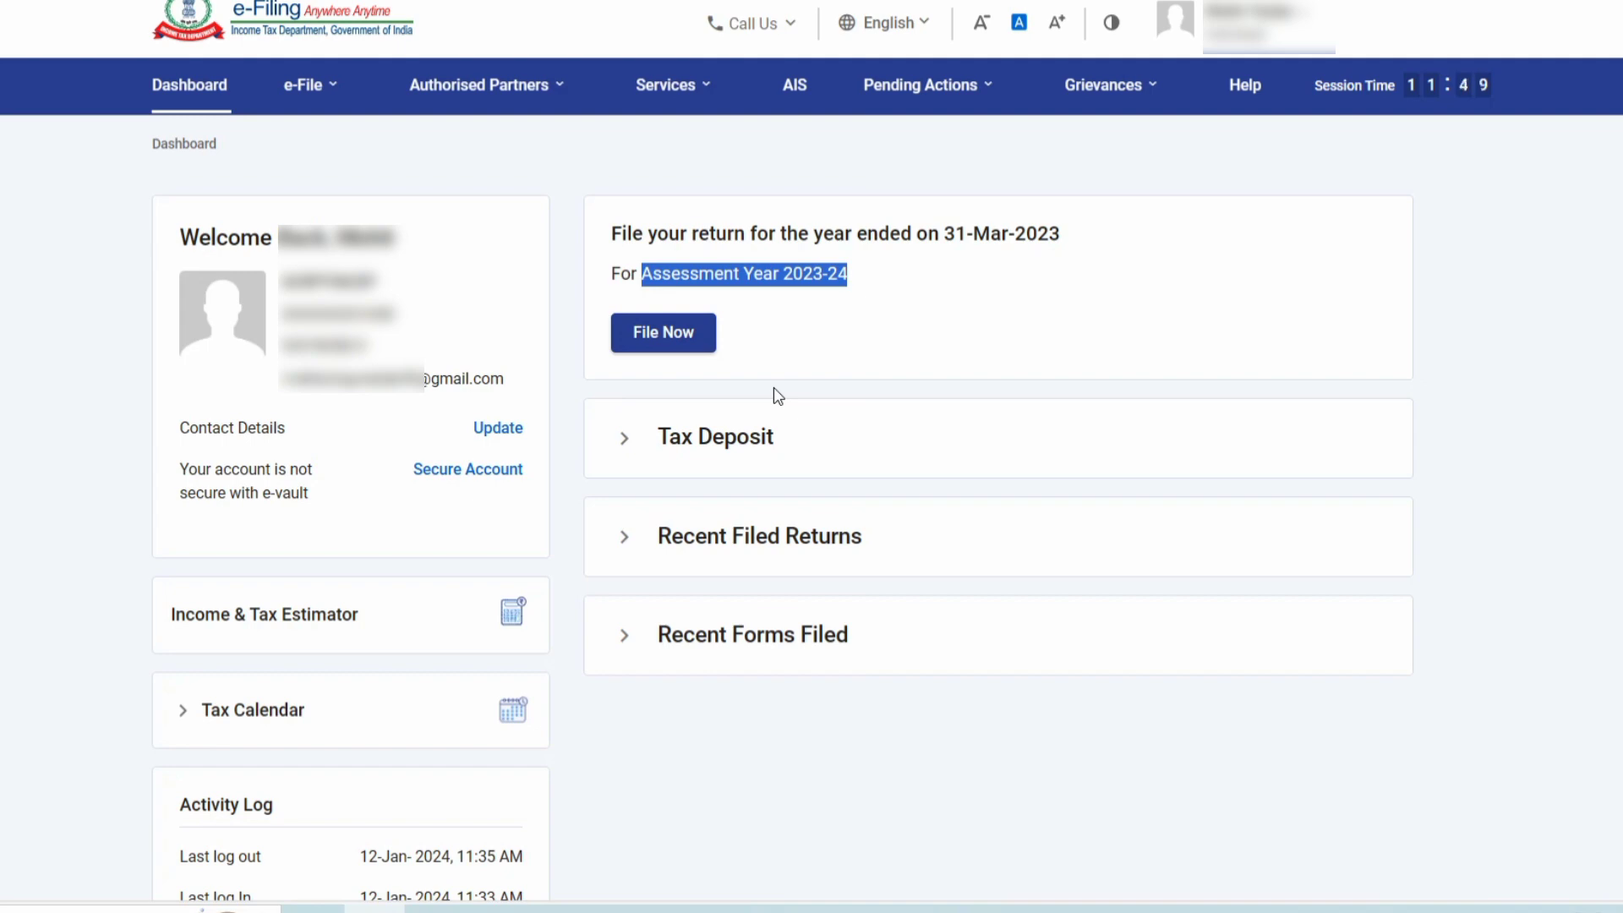
pyautogui.click(693, 335)
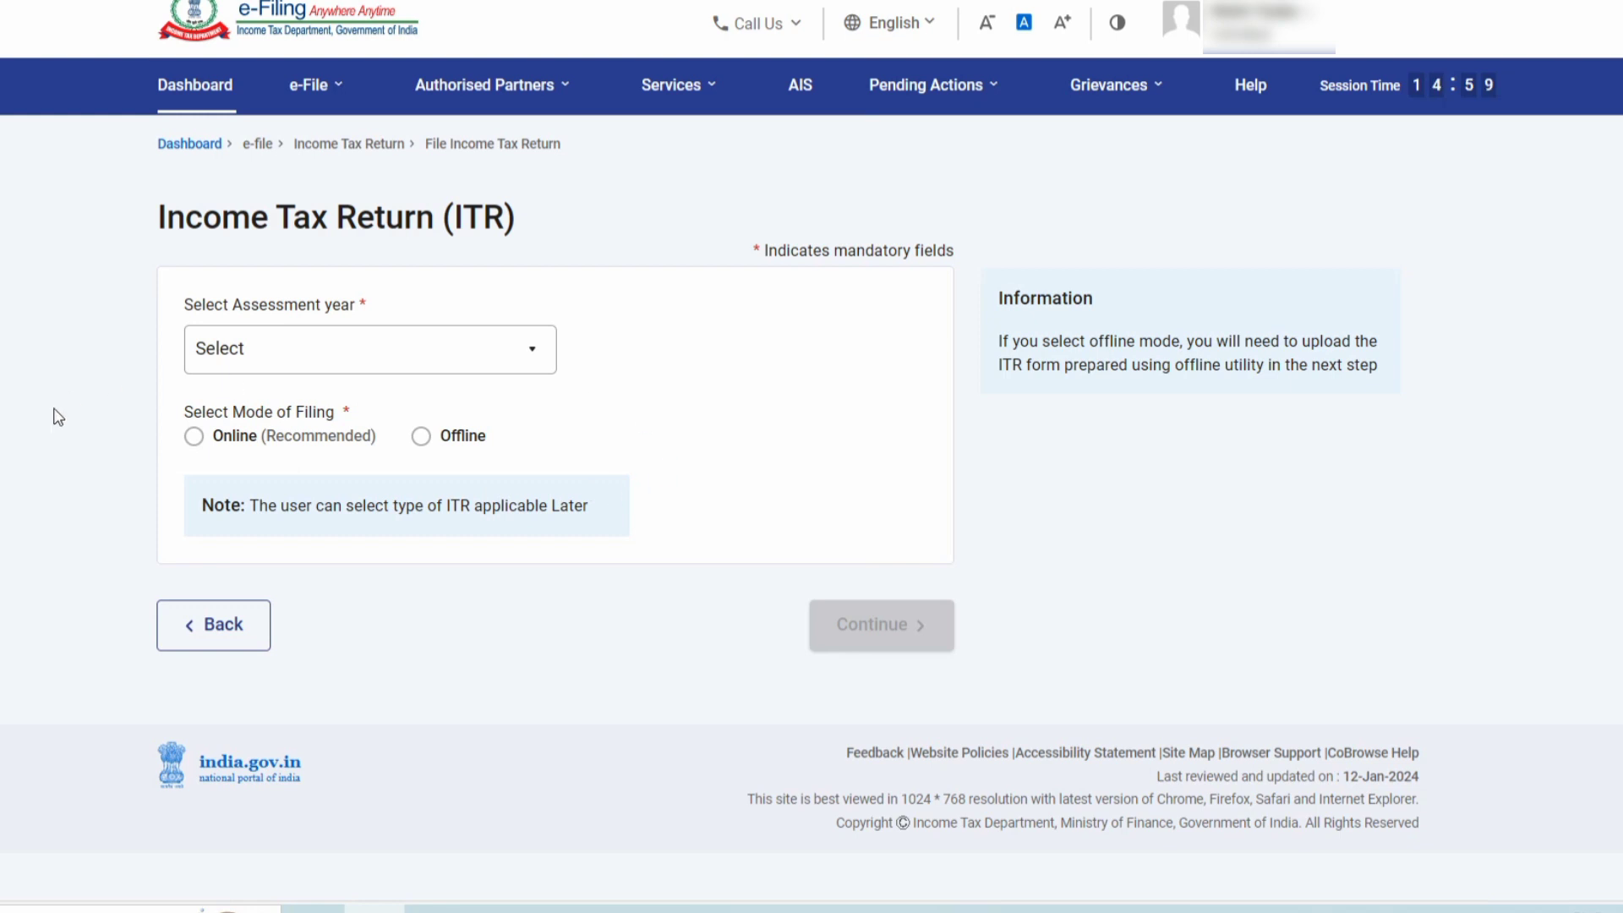
# Select 2023-24 (Current A.Y.) as the return's assessment year.
pyautogui.click(243, 365)
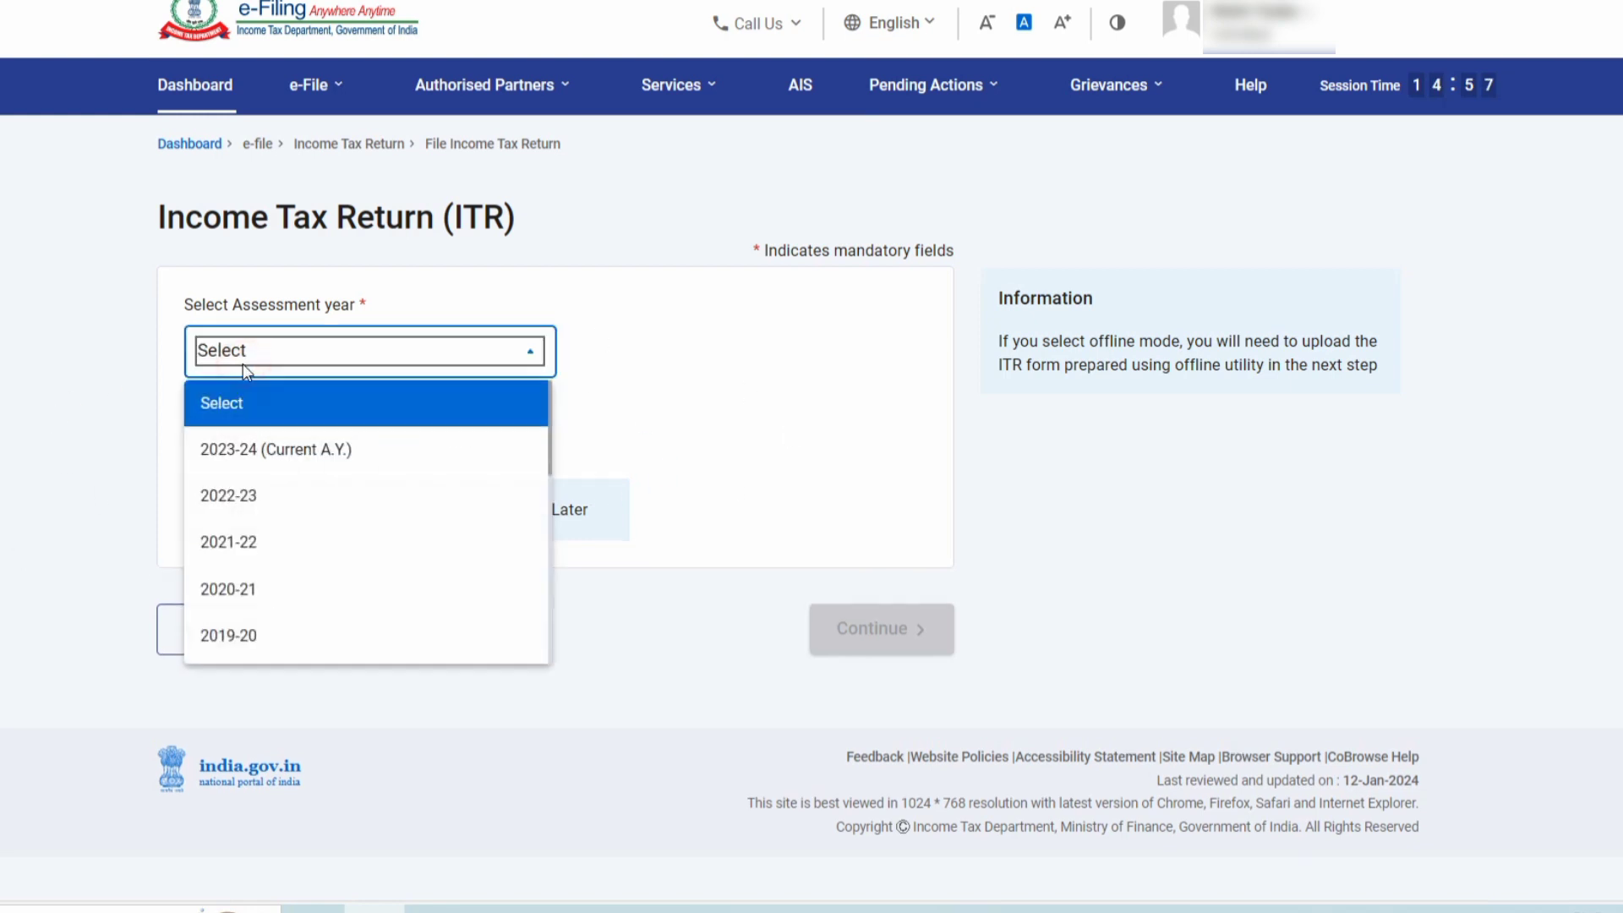
pyautogui.click(225, 451)
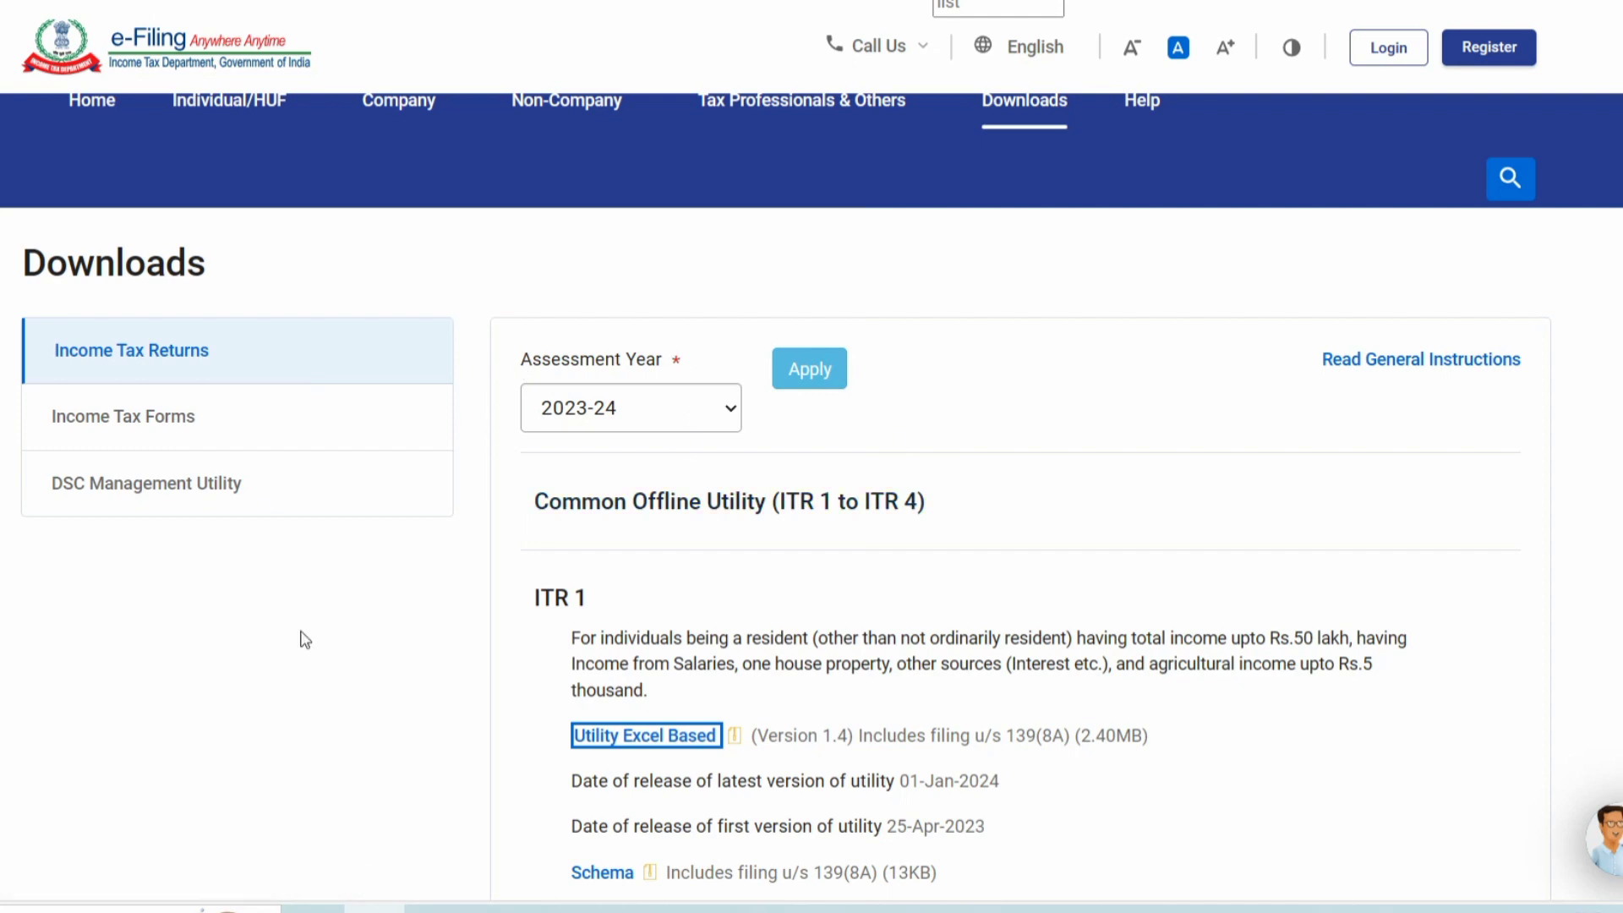
# Find the ITR 1 entry on the Downloads page and download its Version 1.4 Excel utility.
pyautogui.scroll(-7, 503, 508)
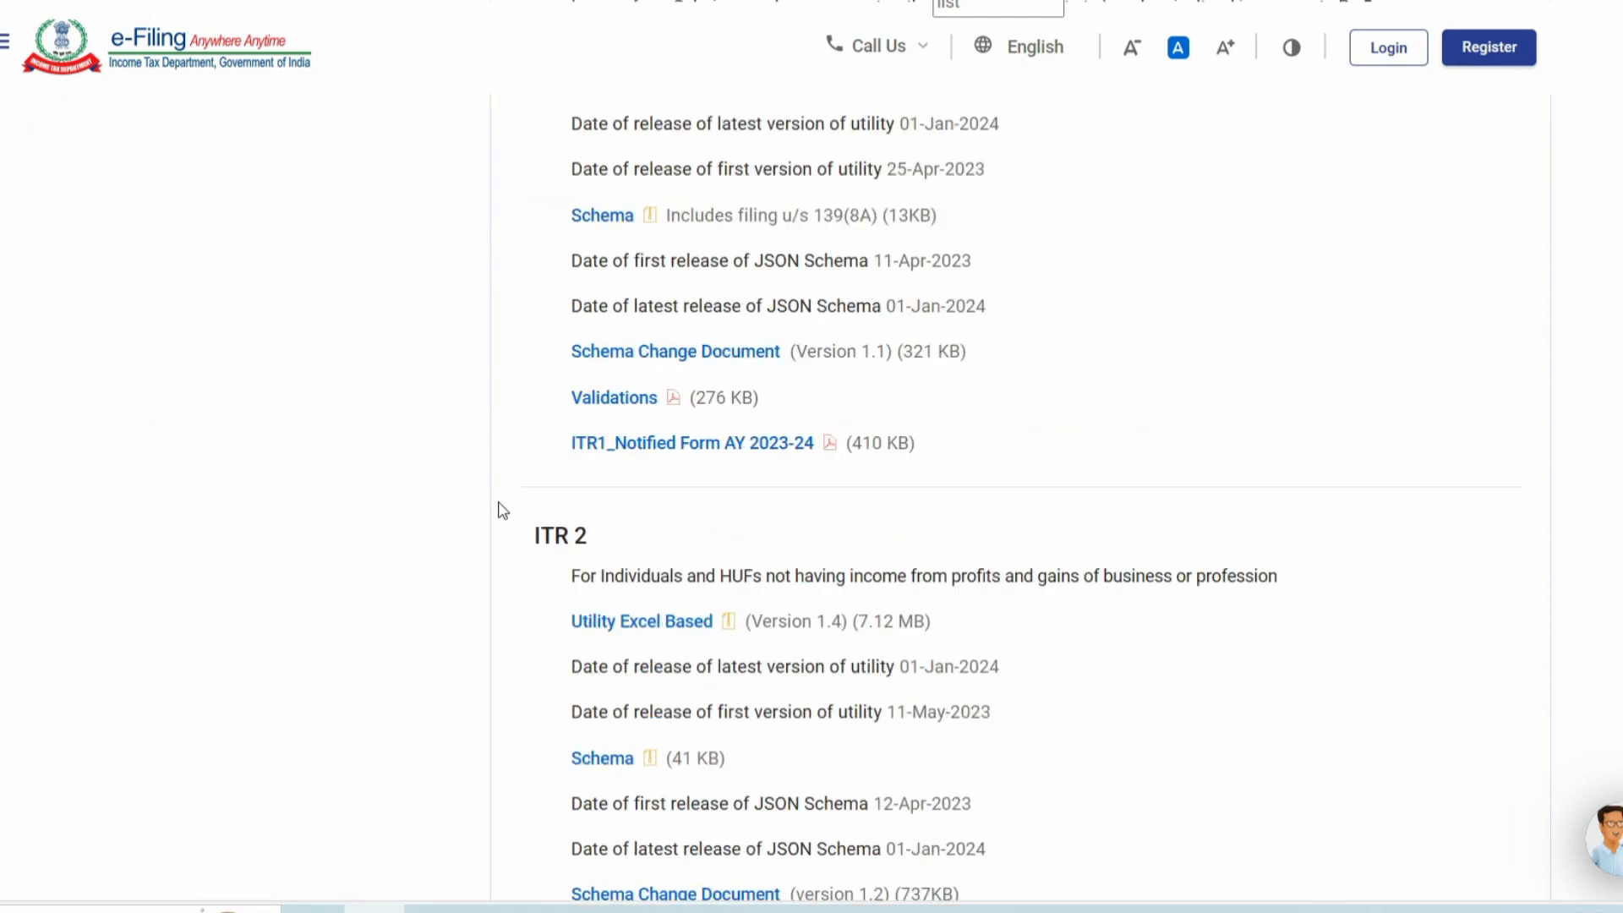
pyautogui.scroll(-8, 501, 511)
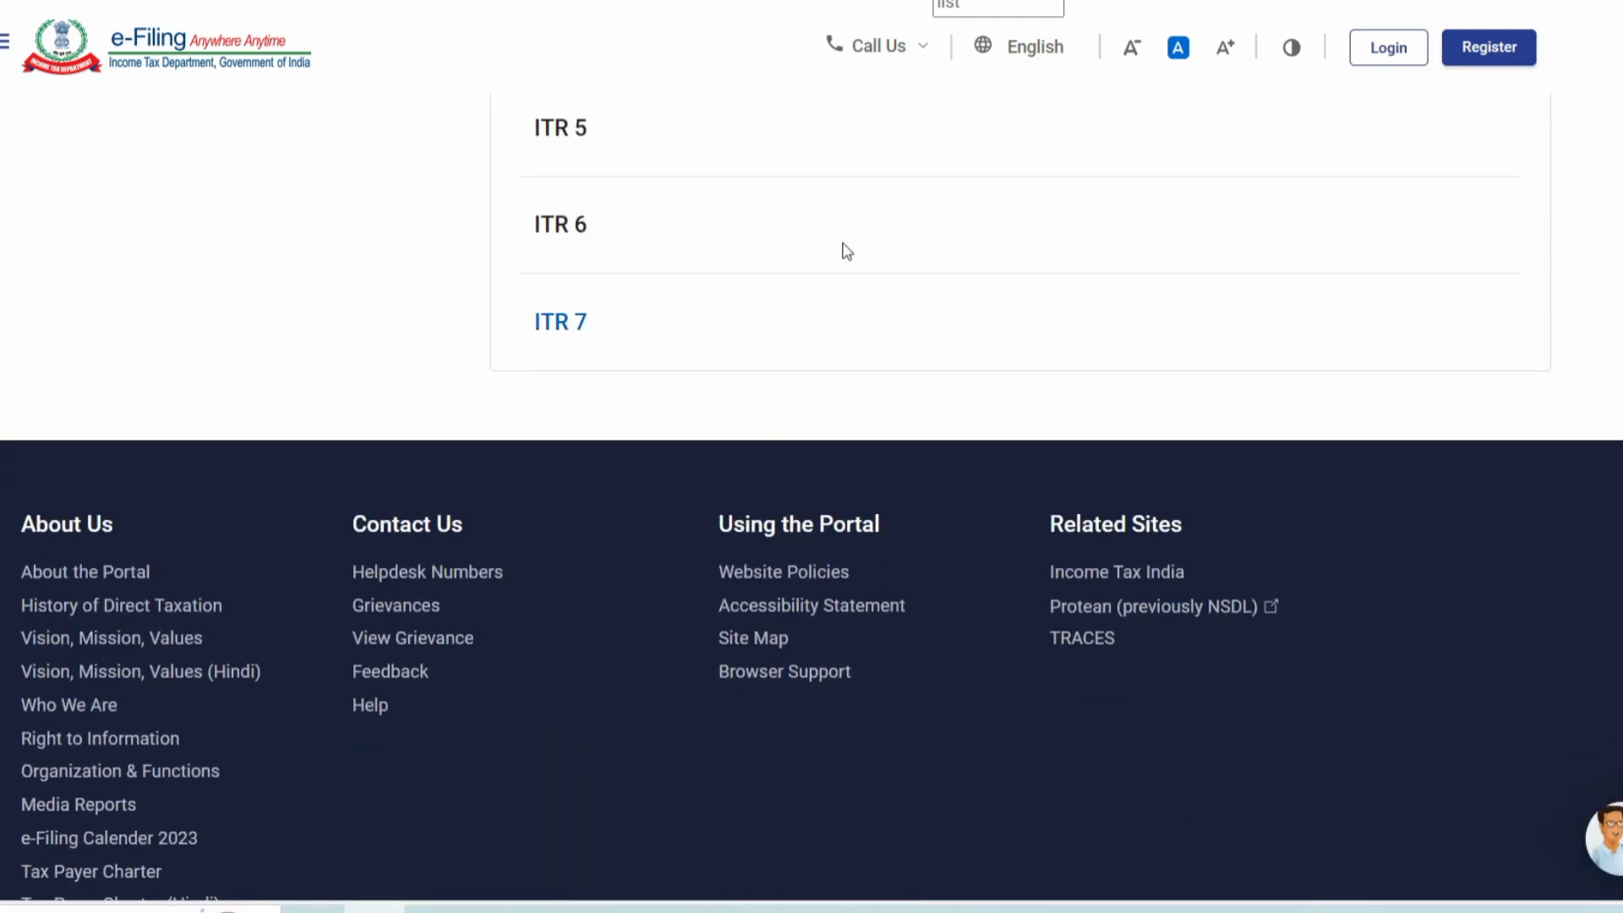
pyautogui.scroll(6, 573, 398)
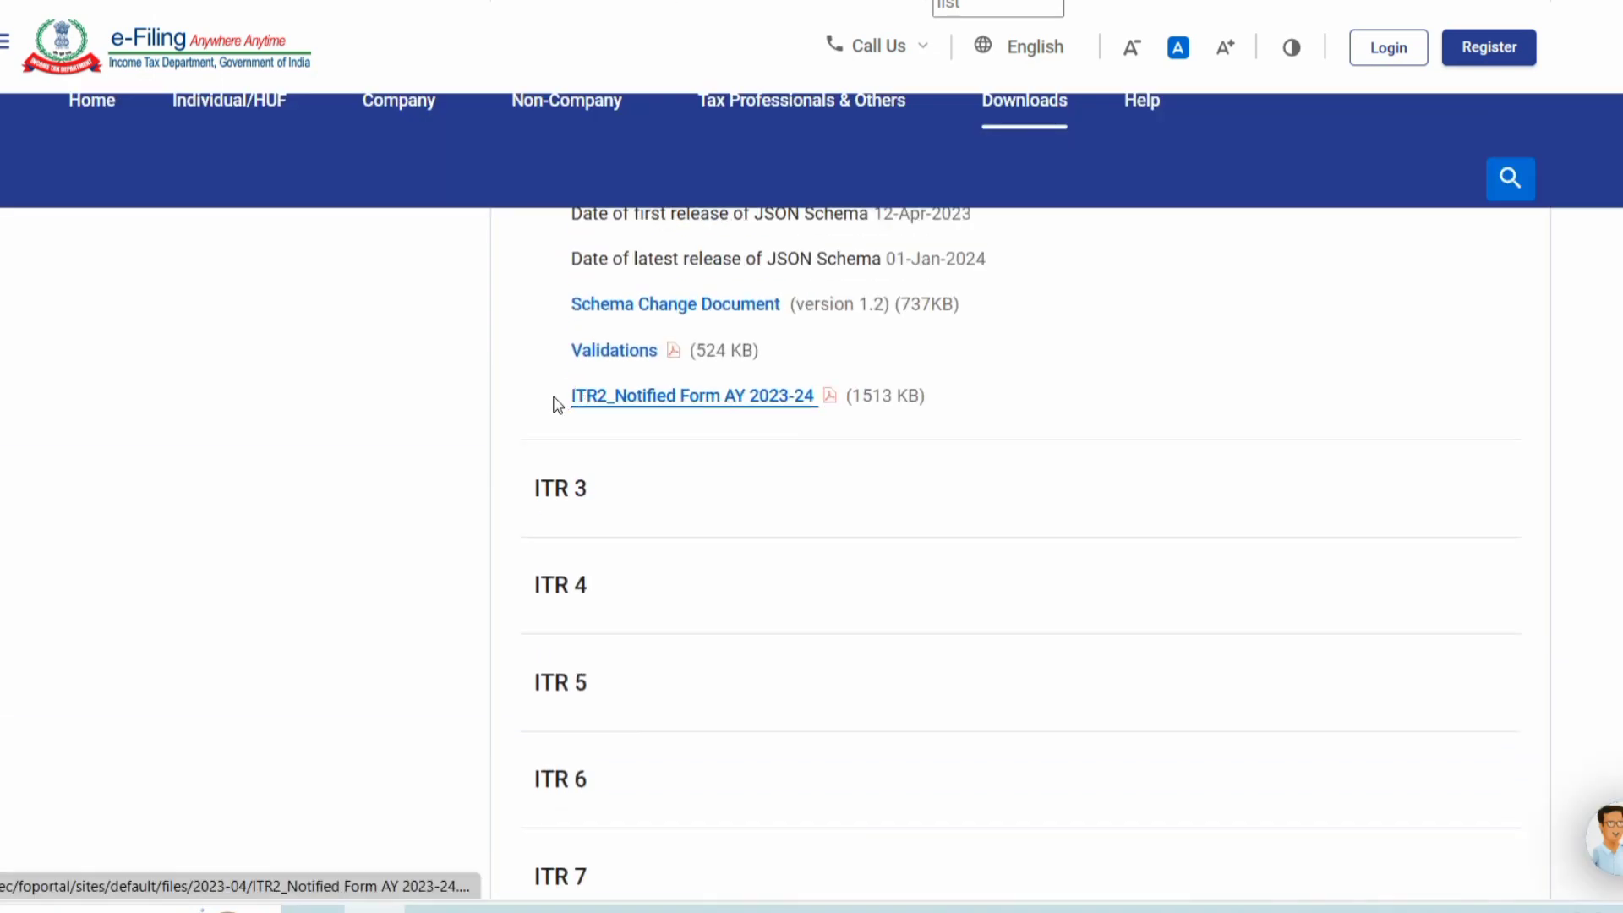
pyautogui.scroll(10, 340, 453)
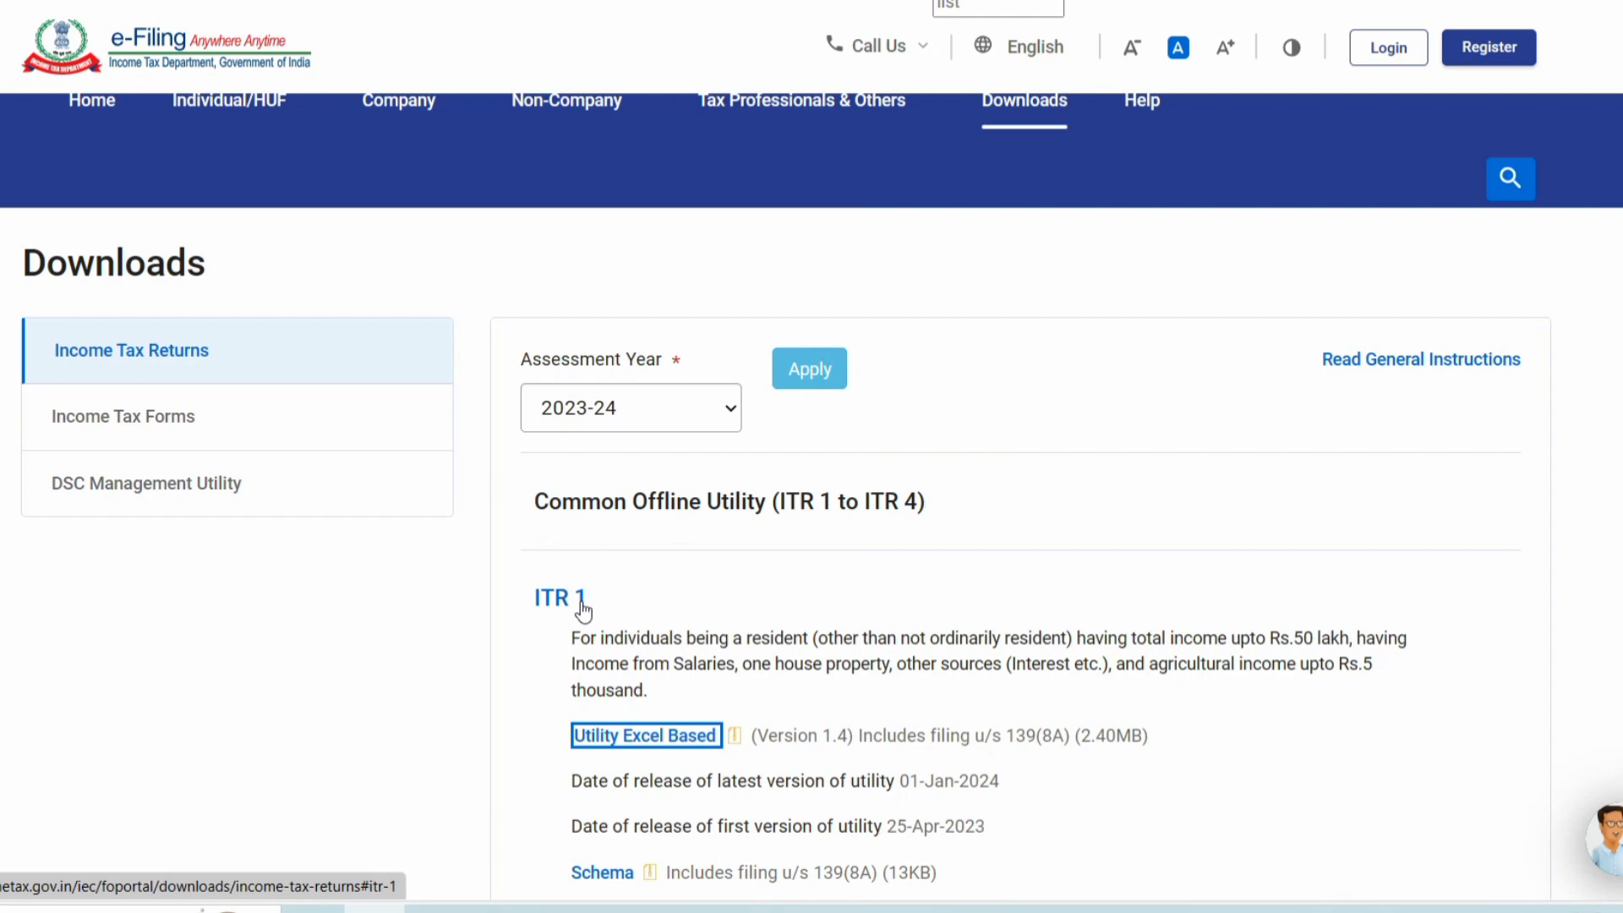
pyautogui.scroll(-8, 452, 555)
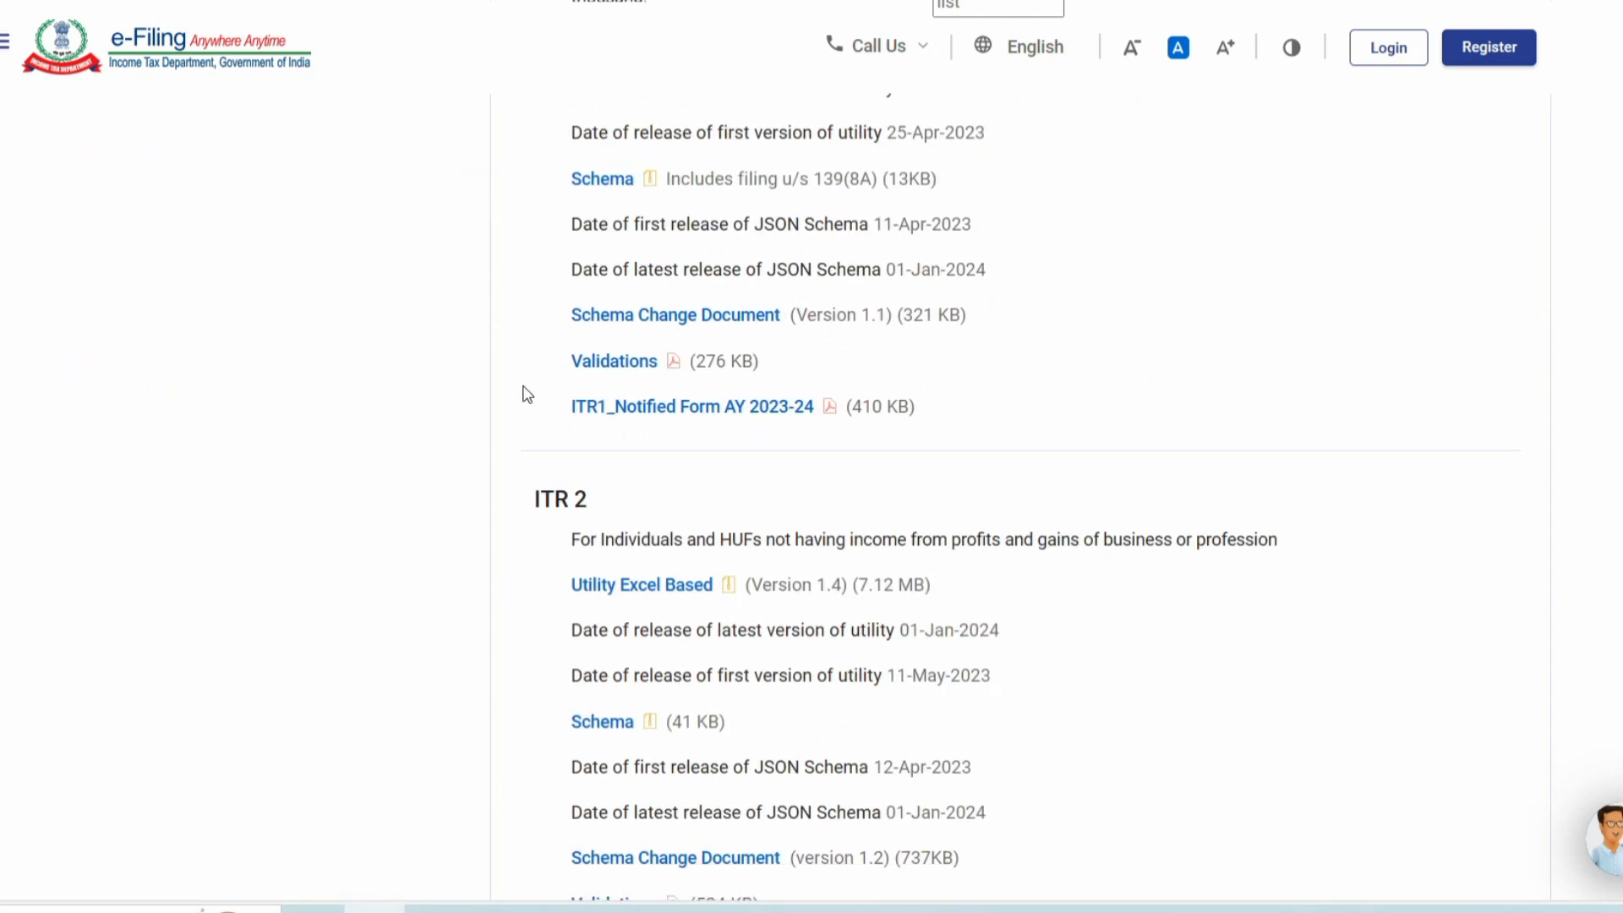
pyautogui.scroll(-3, 496, 837)
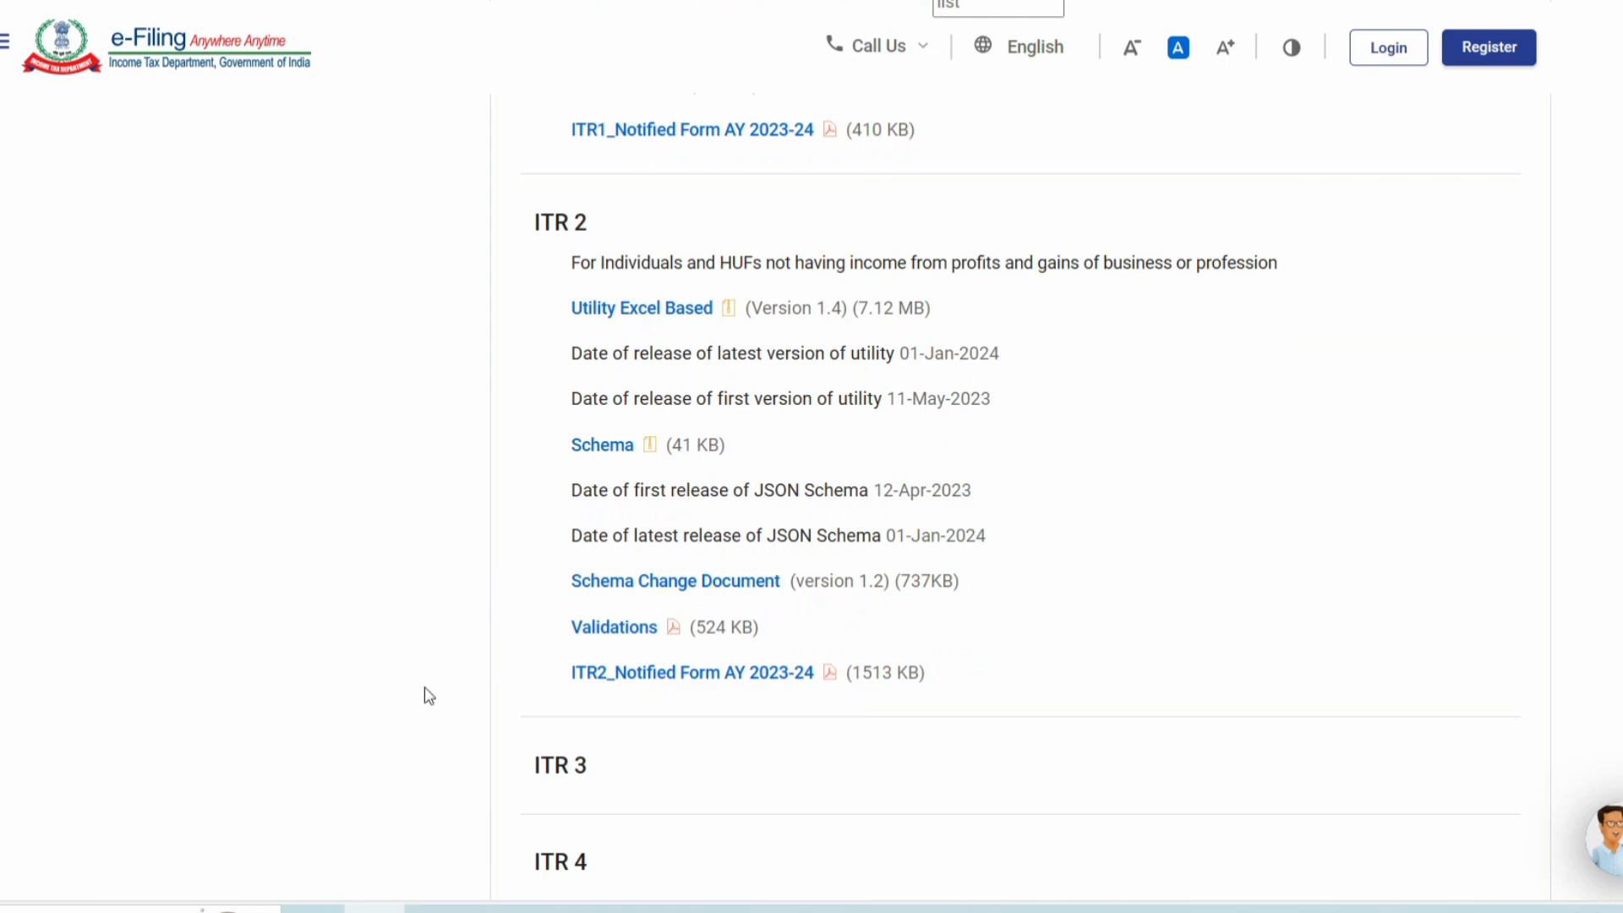
pyautogui.scroll(8, 413, 642)
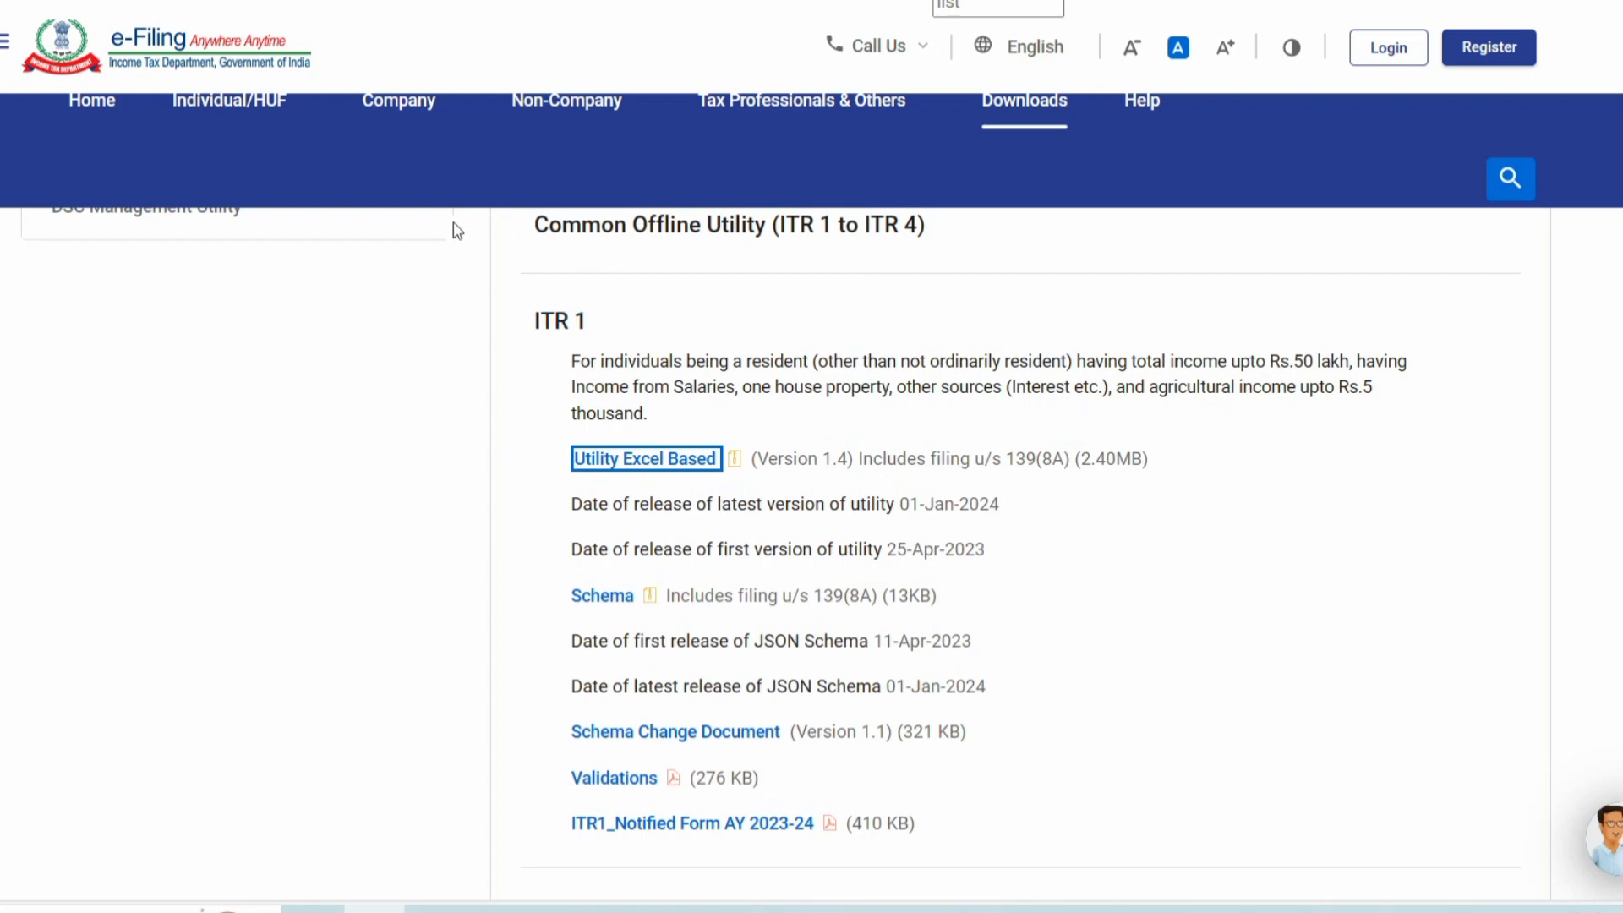
pyautogui.click(591, 468)
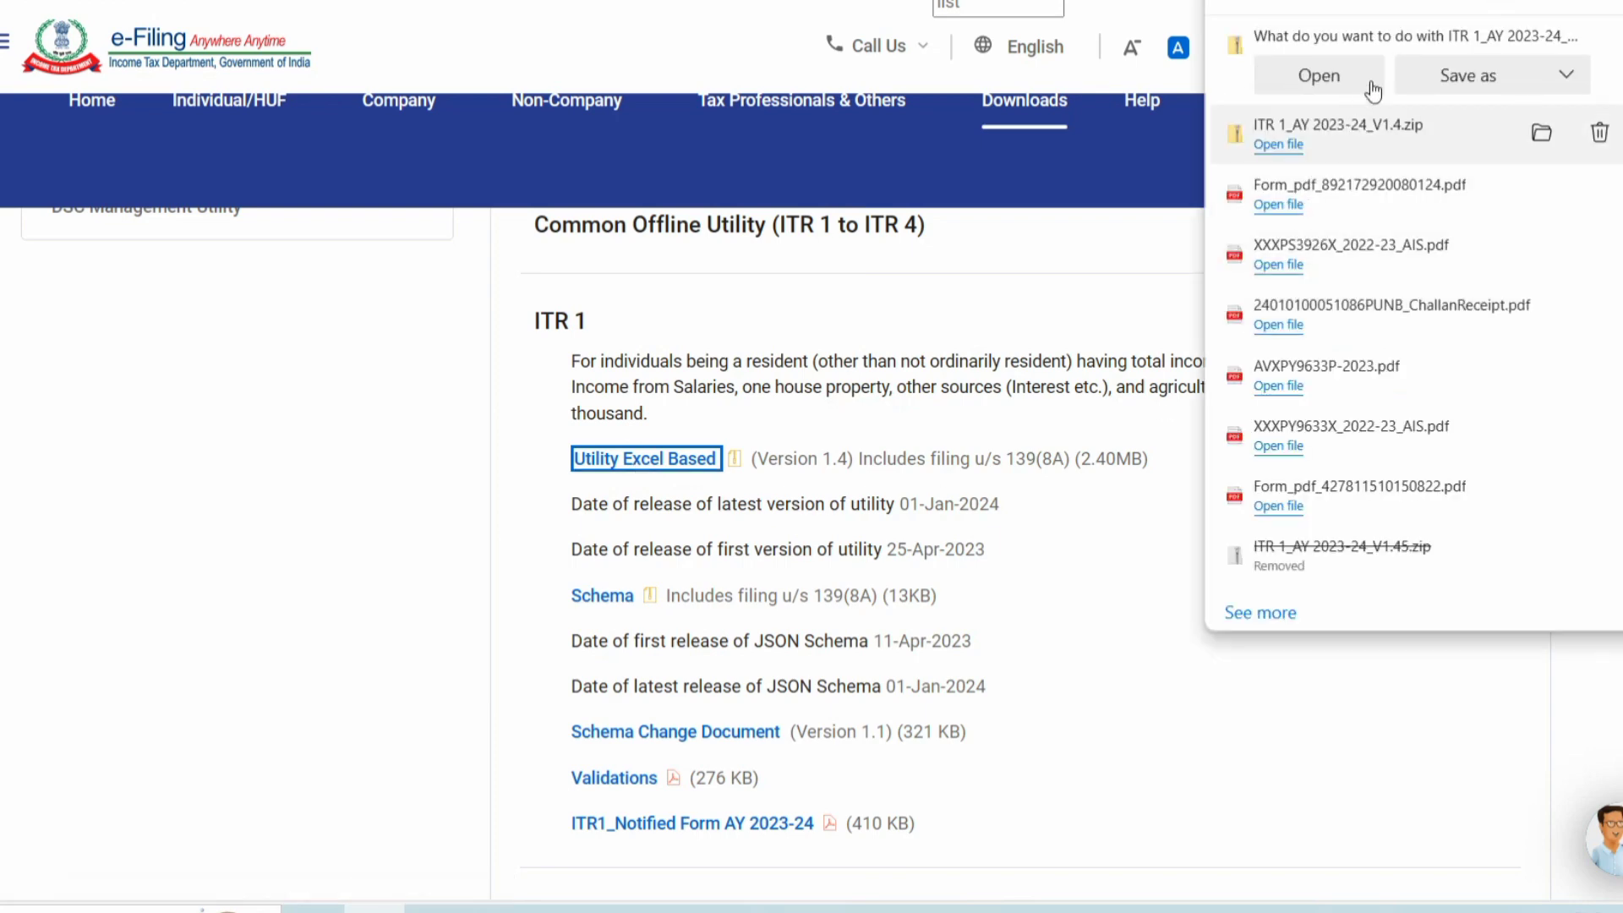
# Save the utility zip under the name 'ITR 1_AY 2023-24_V1.45'.
pyautogui.click(1437, 84)
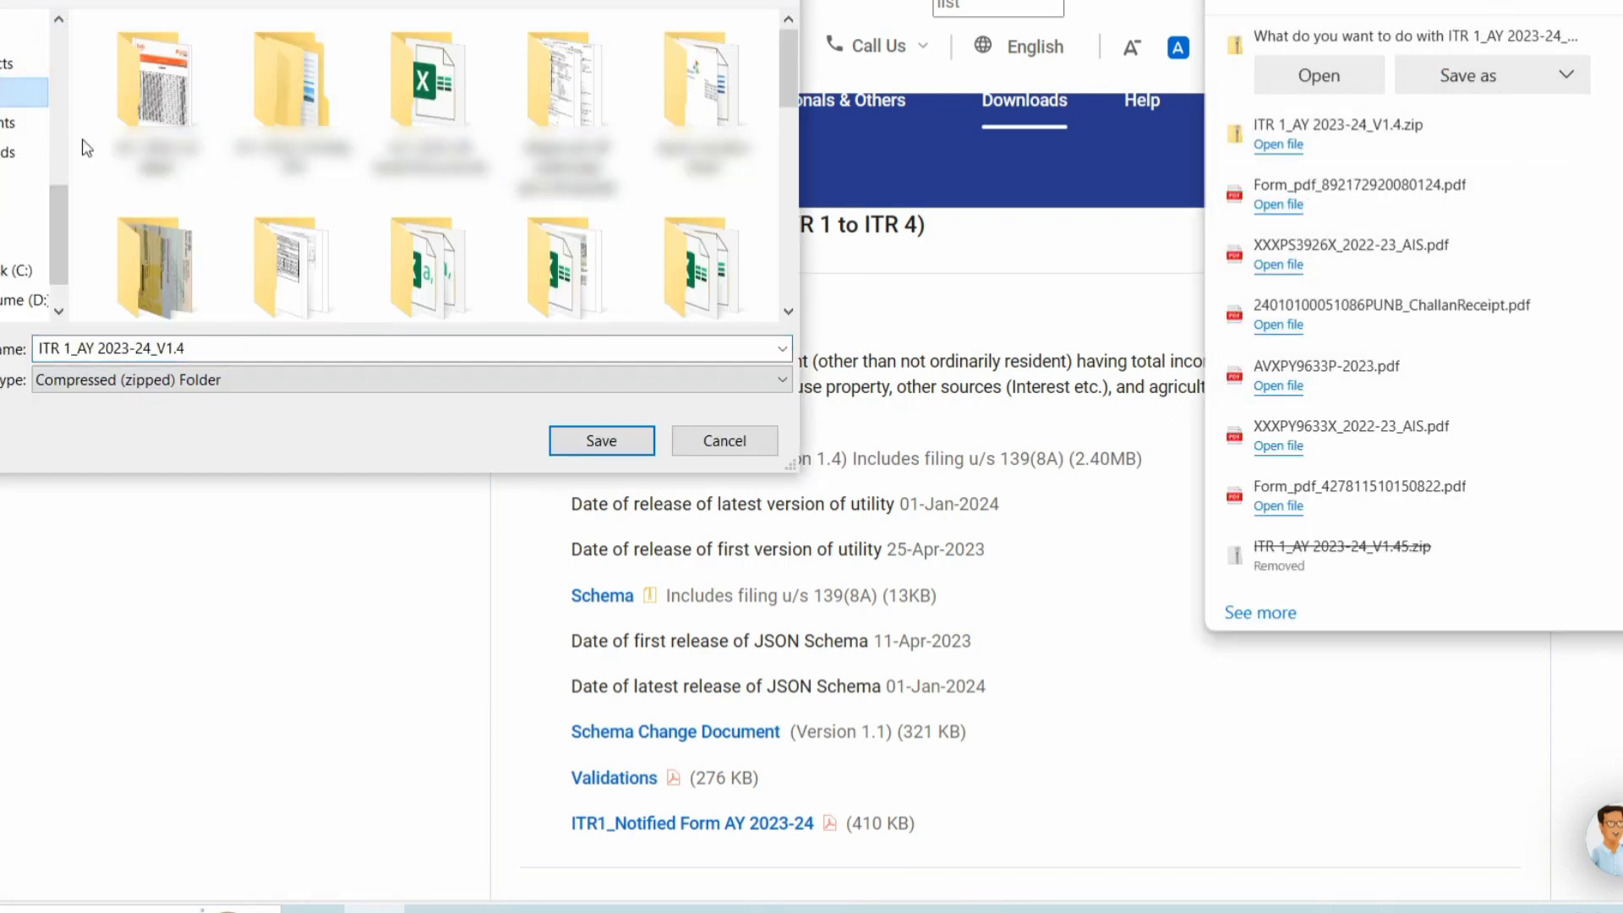
pyautogui.click(207, 356)
pyautogui.write('5')
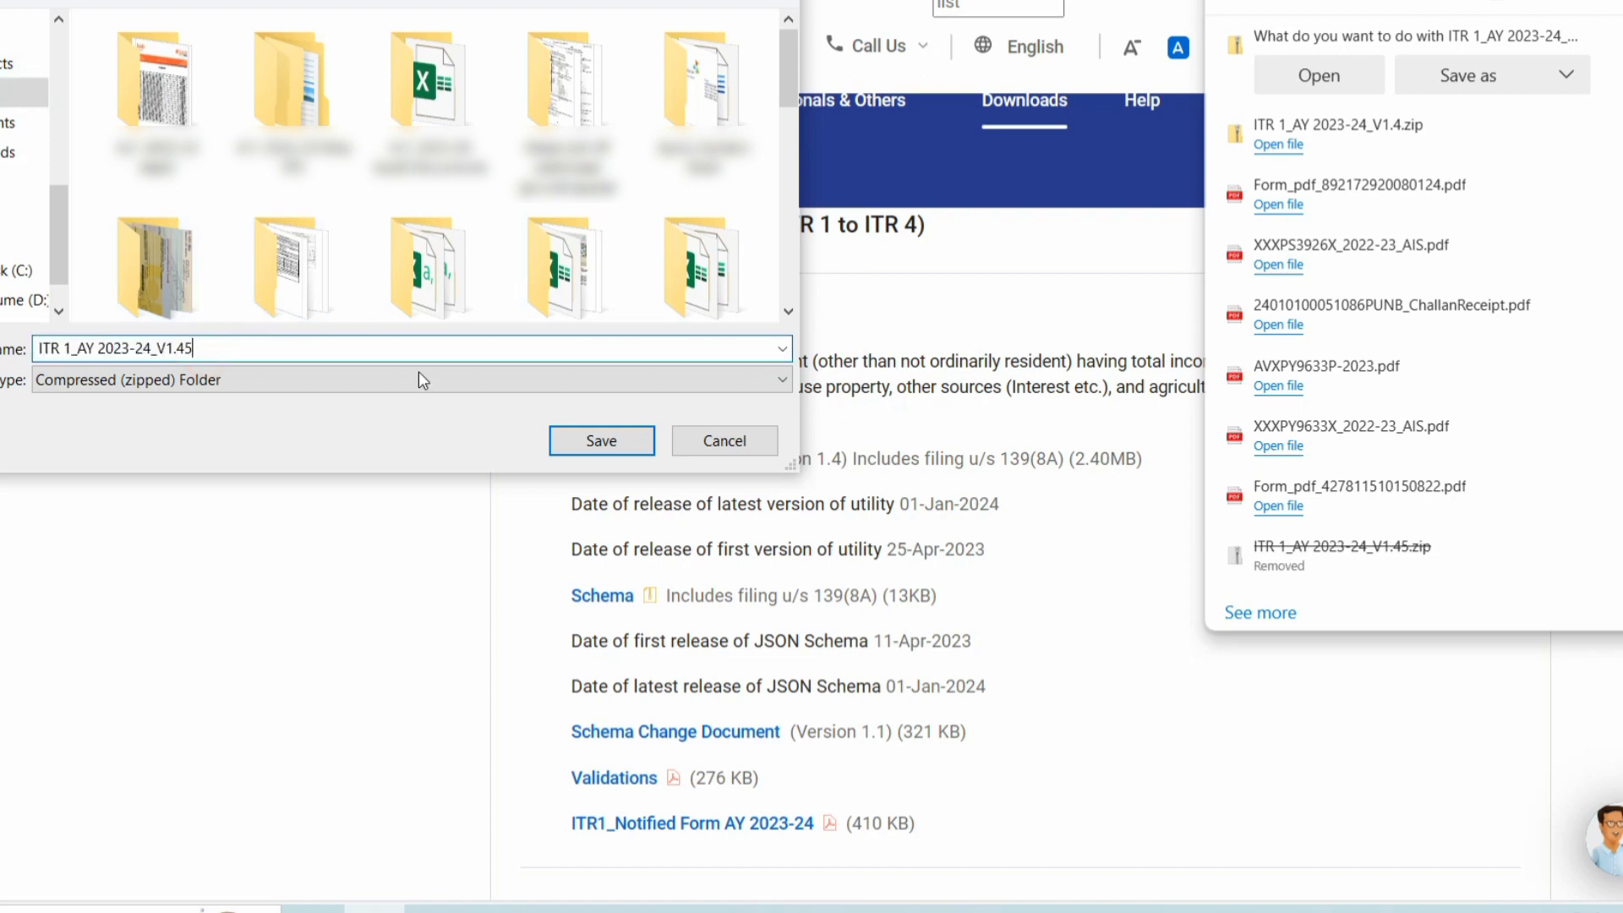
pyautogui.click(600, 447)
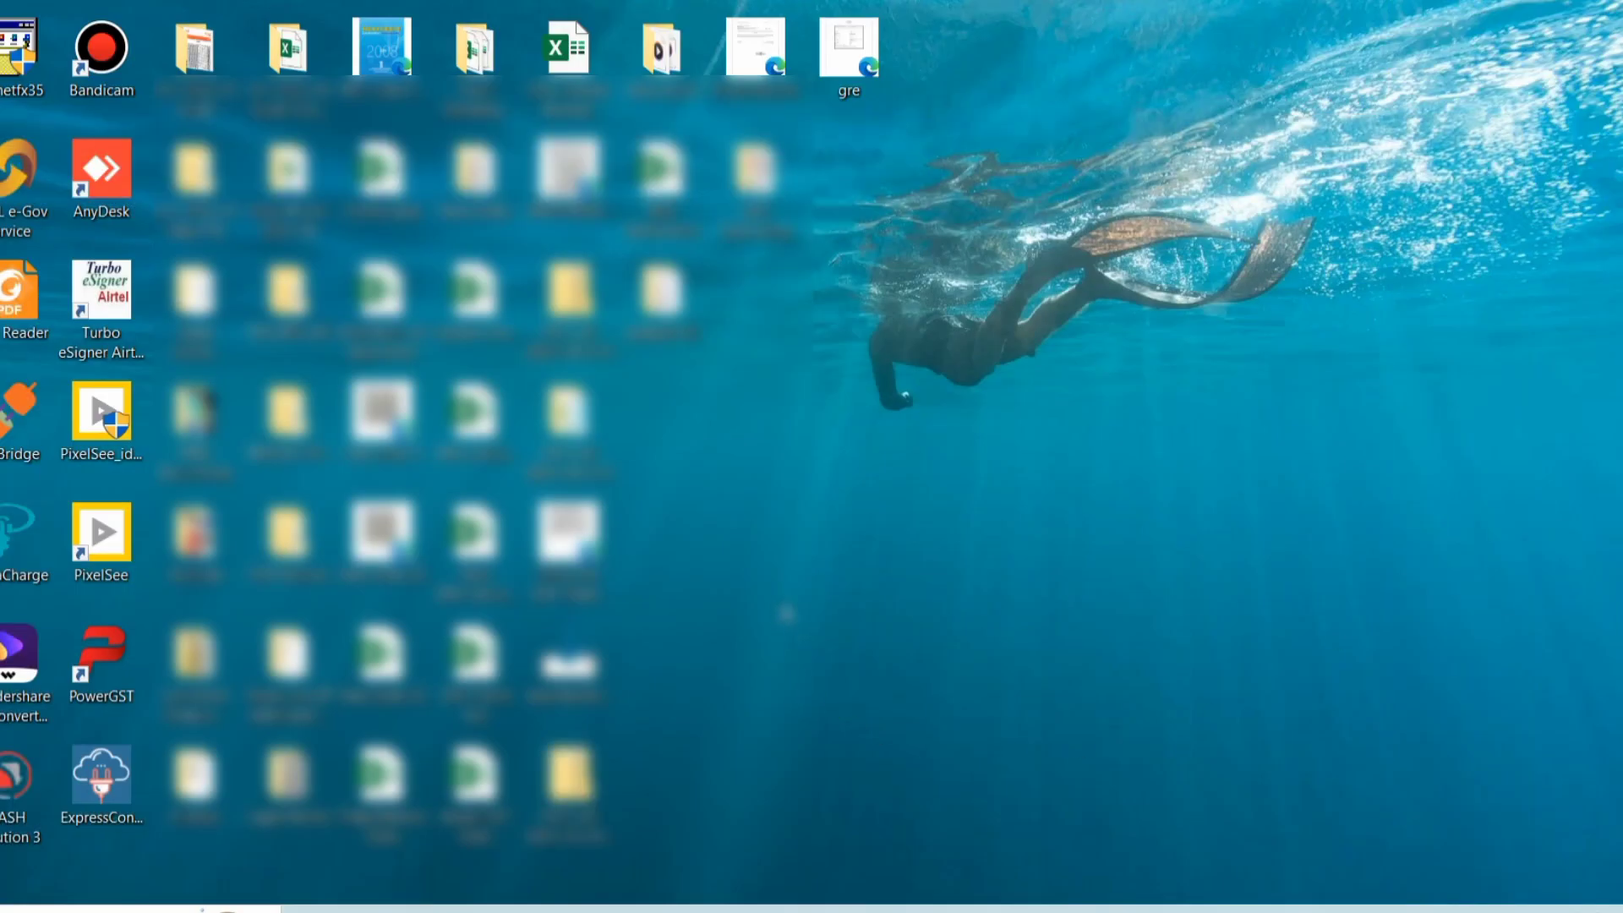
# Move the downloaded zip to the desktop's top right and check its properties.
pyautogui.moveTo(561, 774); pyautogui.dragTo(1360, 68)
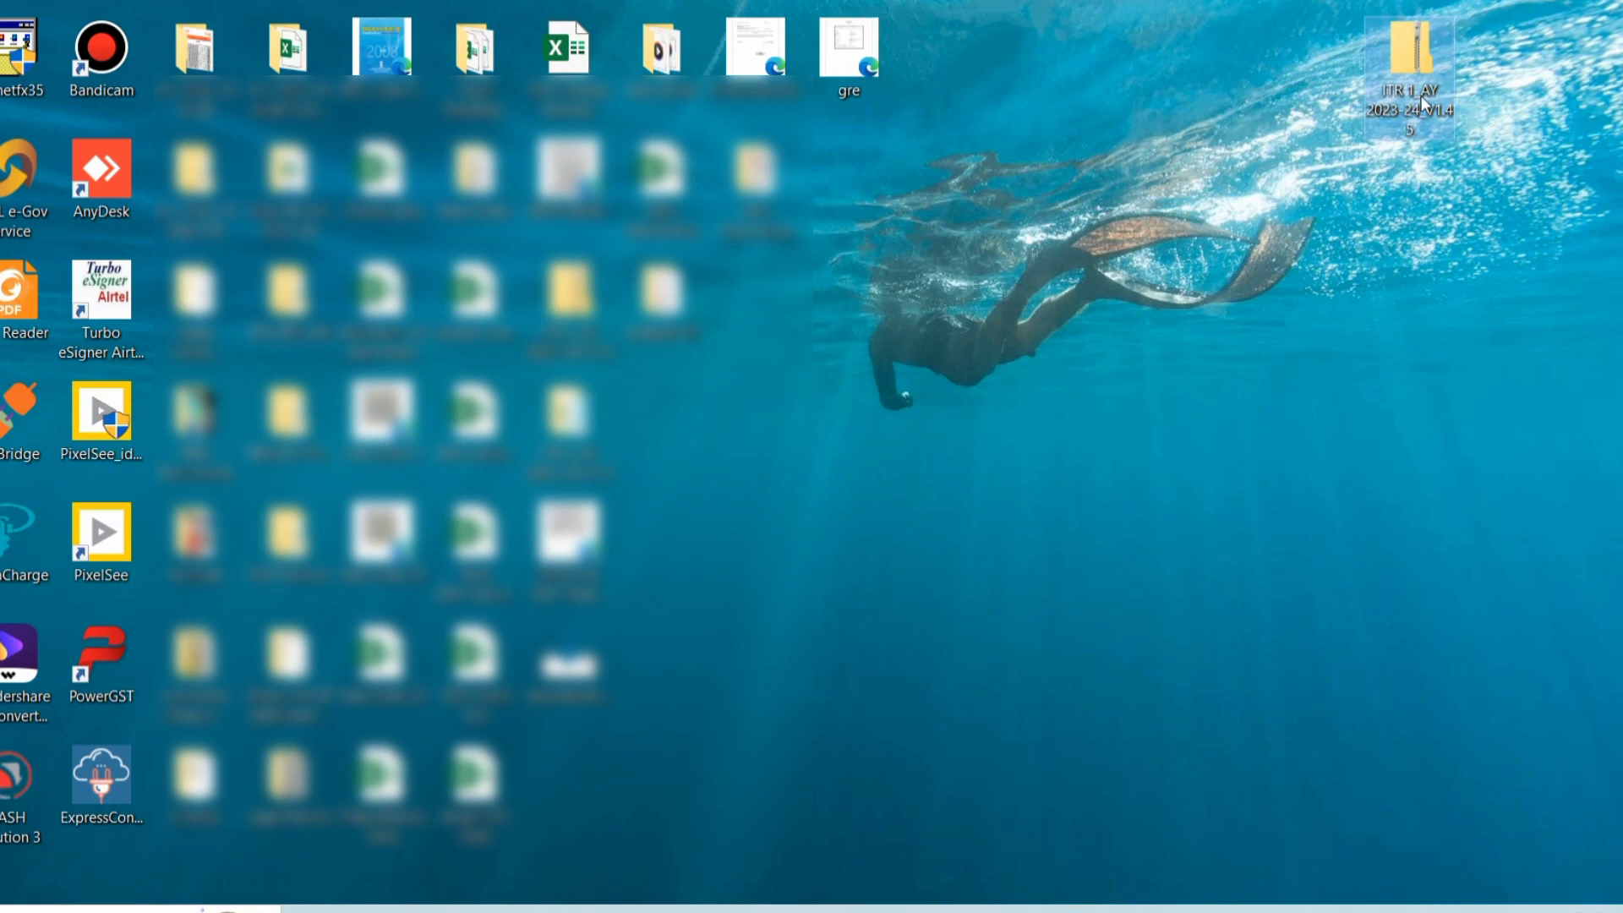
pyautogui.moveTo(1422, 95)
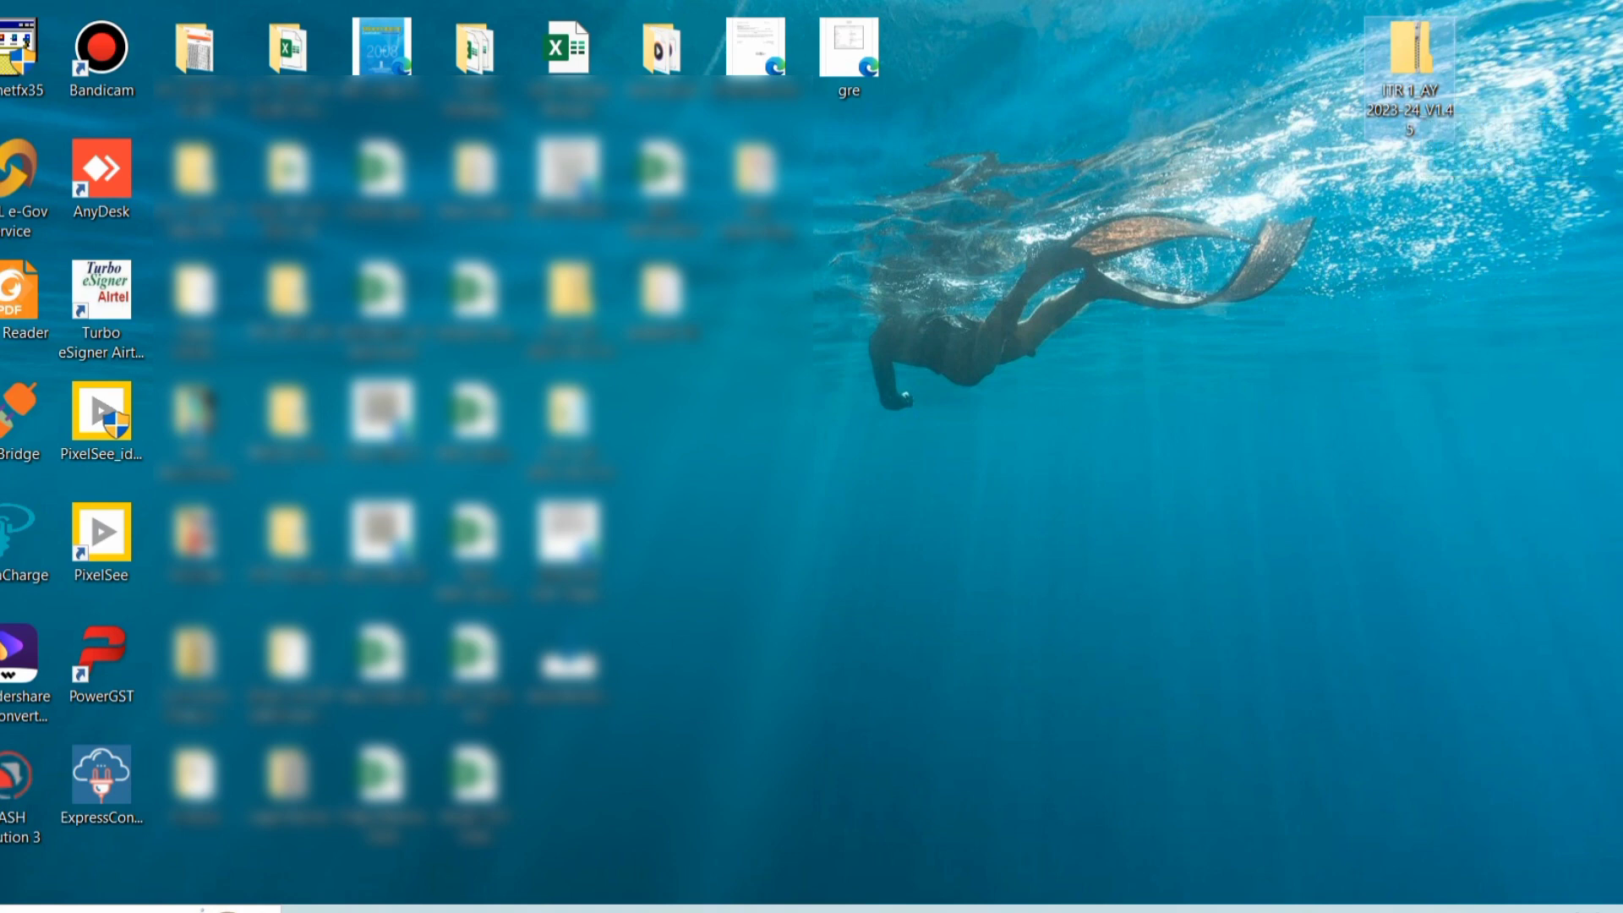
pyautogui.rightClick(1391, 74)
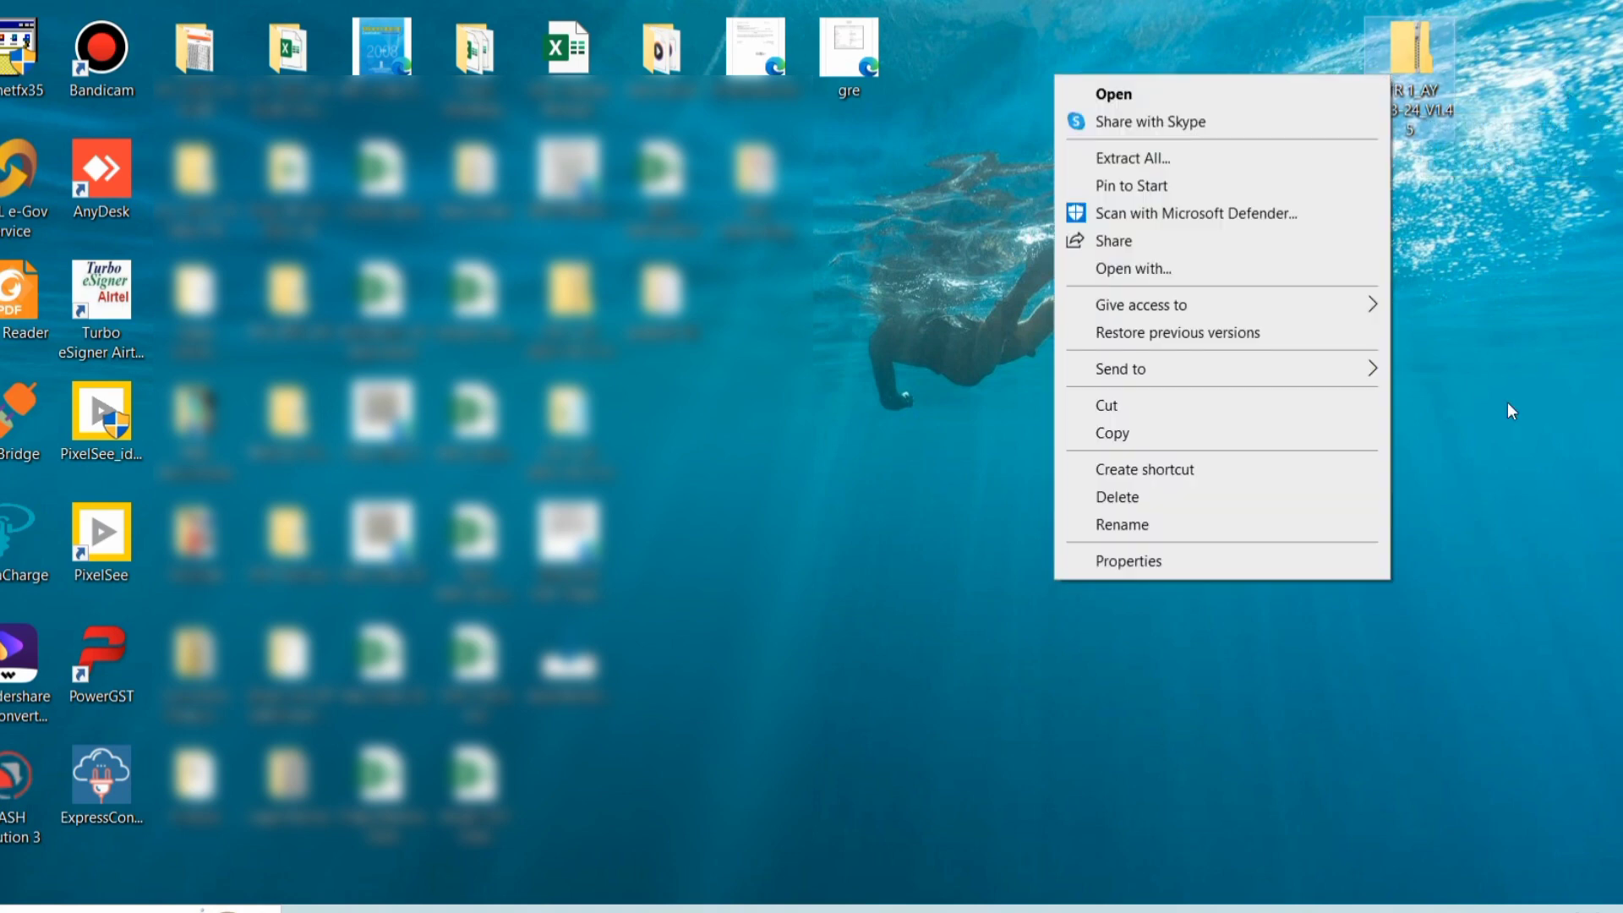
pyautogui.click(1180, 560)
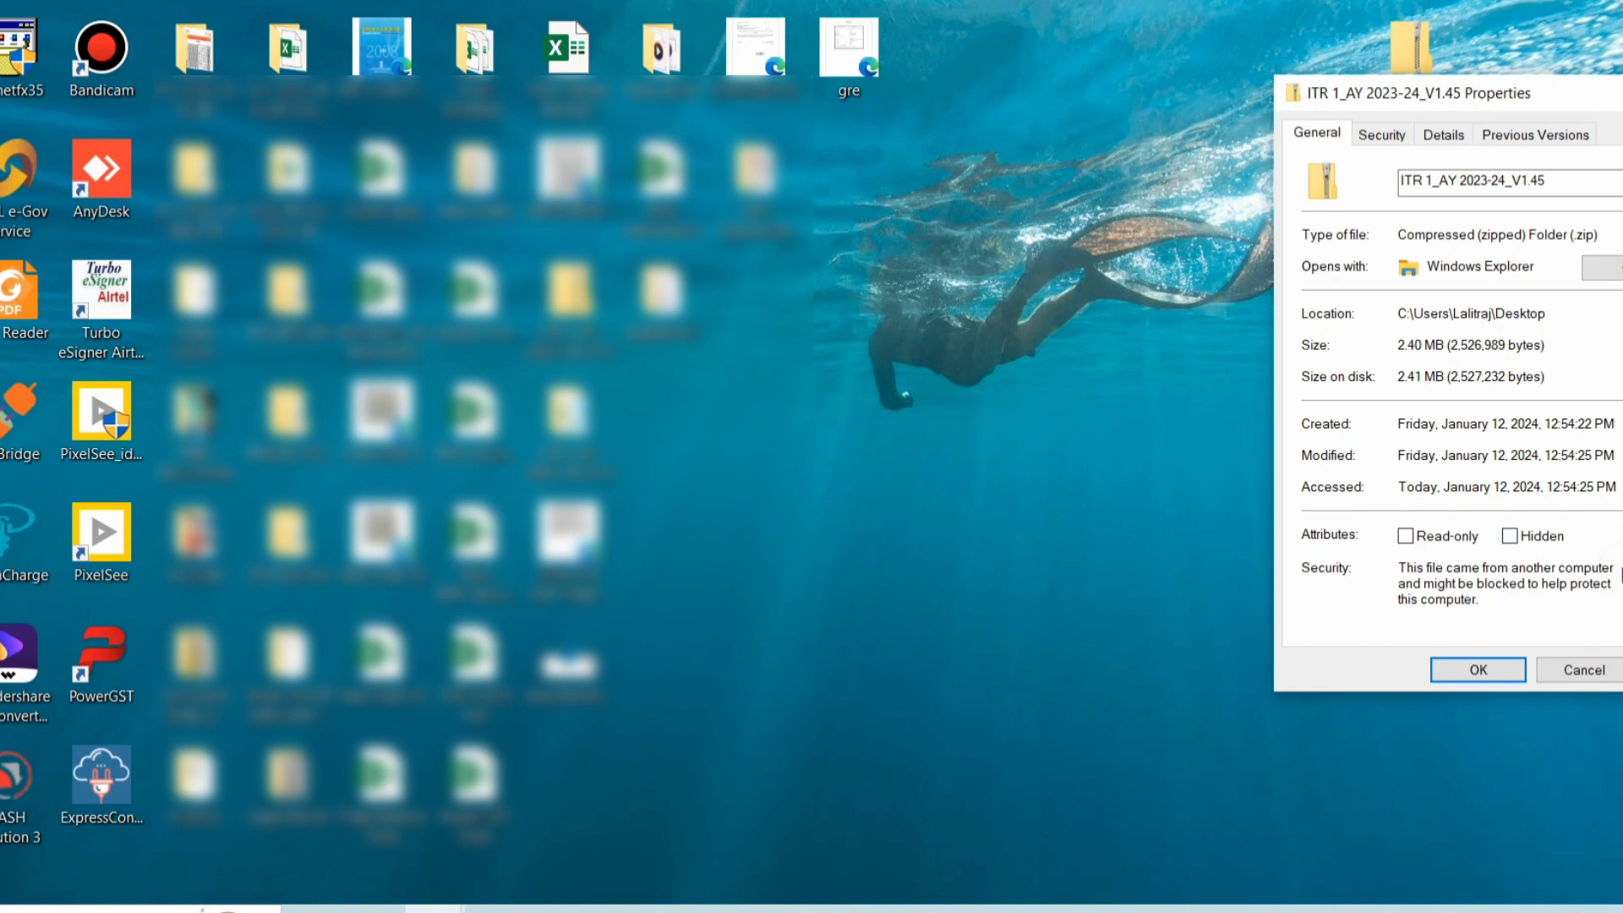
pyautogui.click(1468, 672)
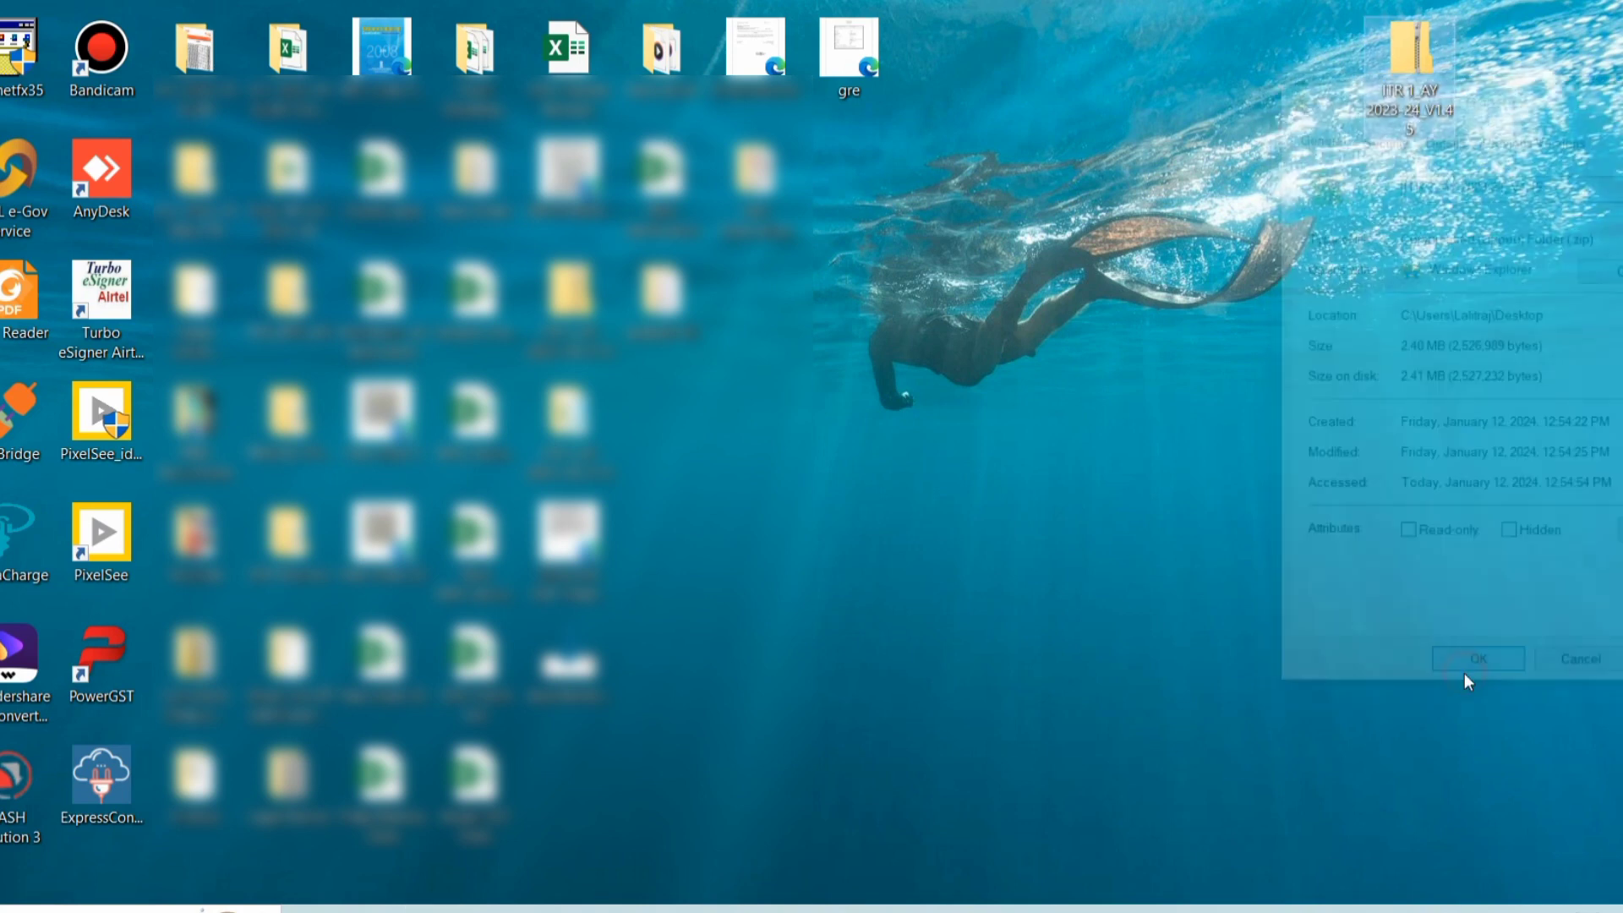
# Extract the zip and open the extracted ITR 1_AY 2023-24_V1.4 folder.
pyautogui.rightClick(1396, 68)
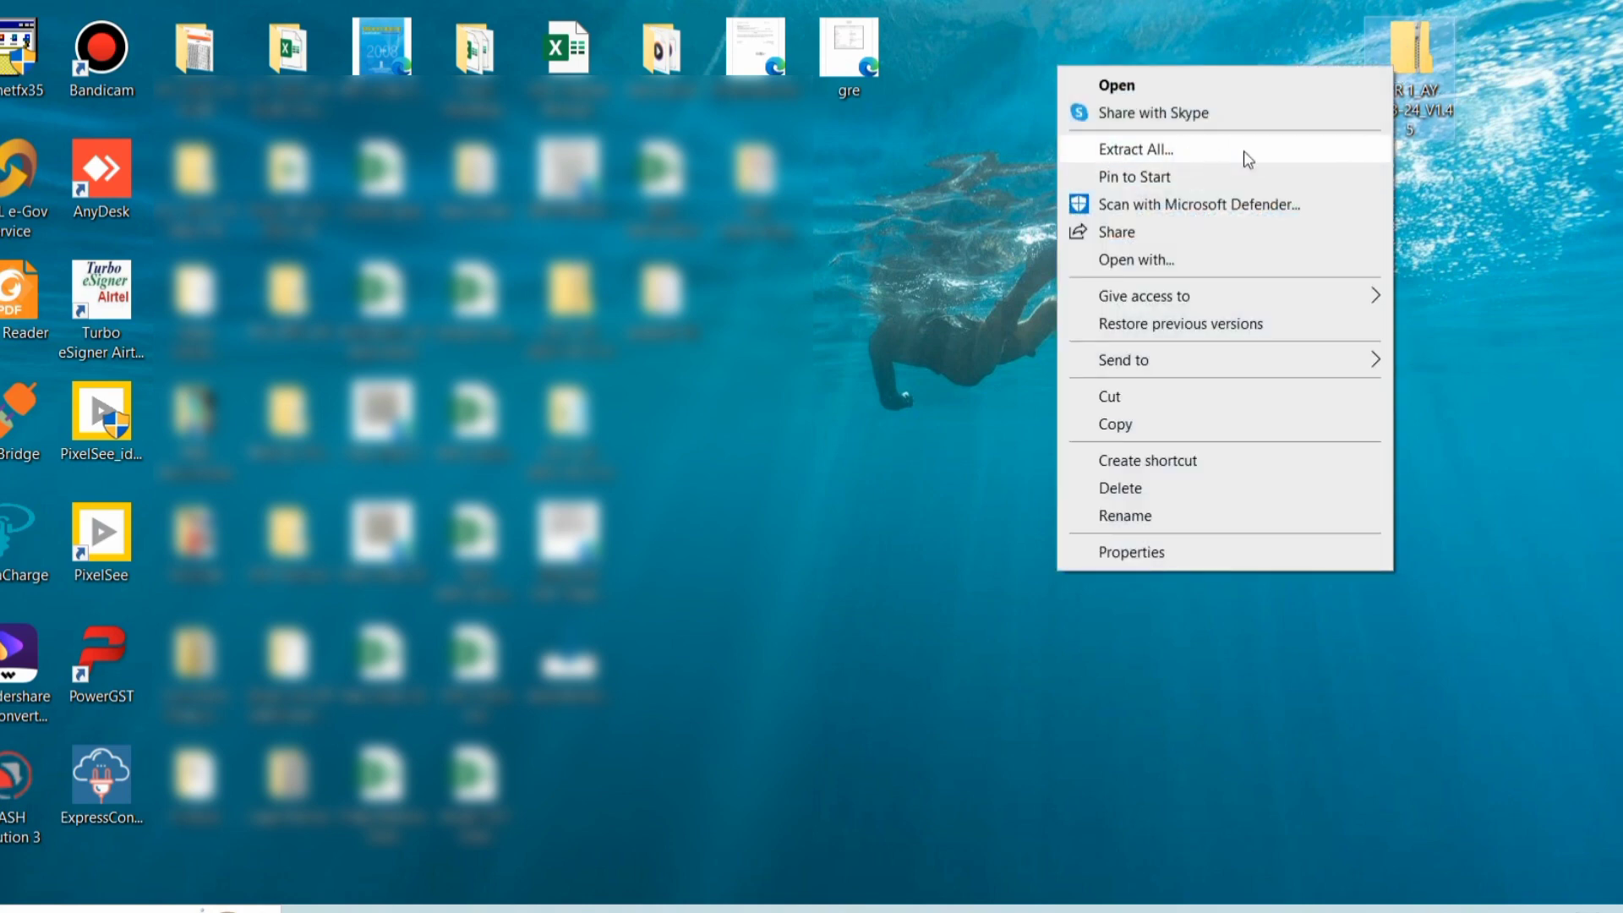
pyautogui.click(1571, 624)
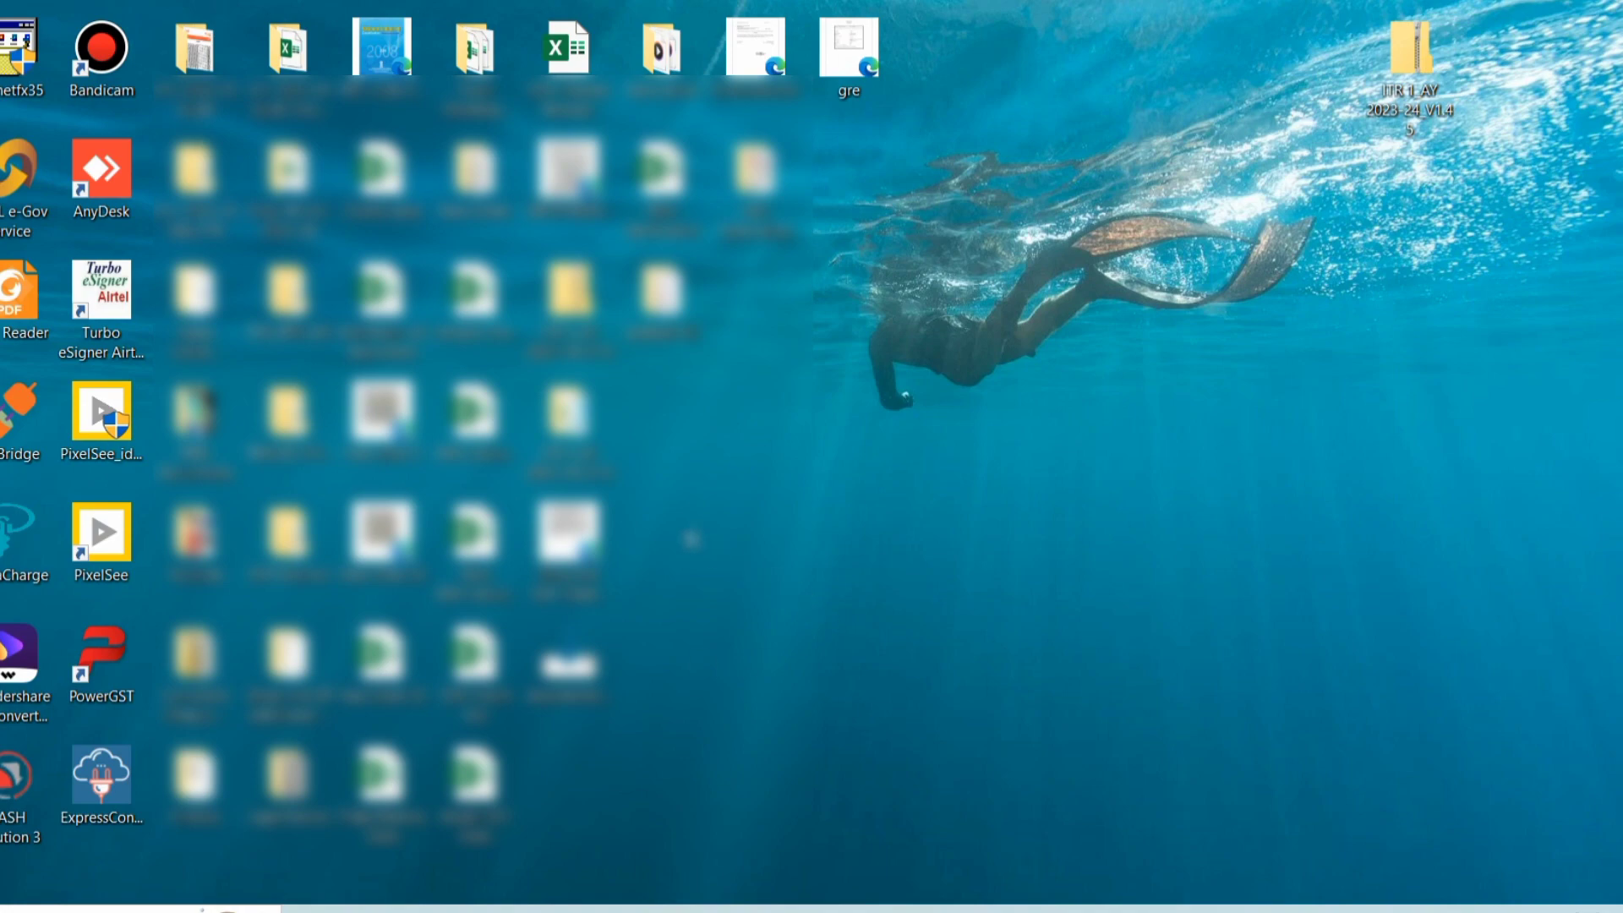
pyautogui.moveTo(565, 427); pyautogui.dragTo(1502, 306)
pyautogui.doubleClick(1502, 306)
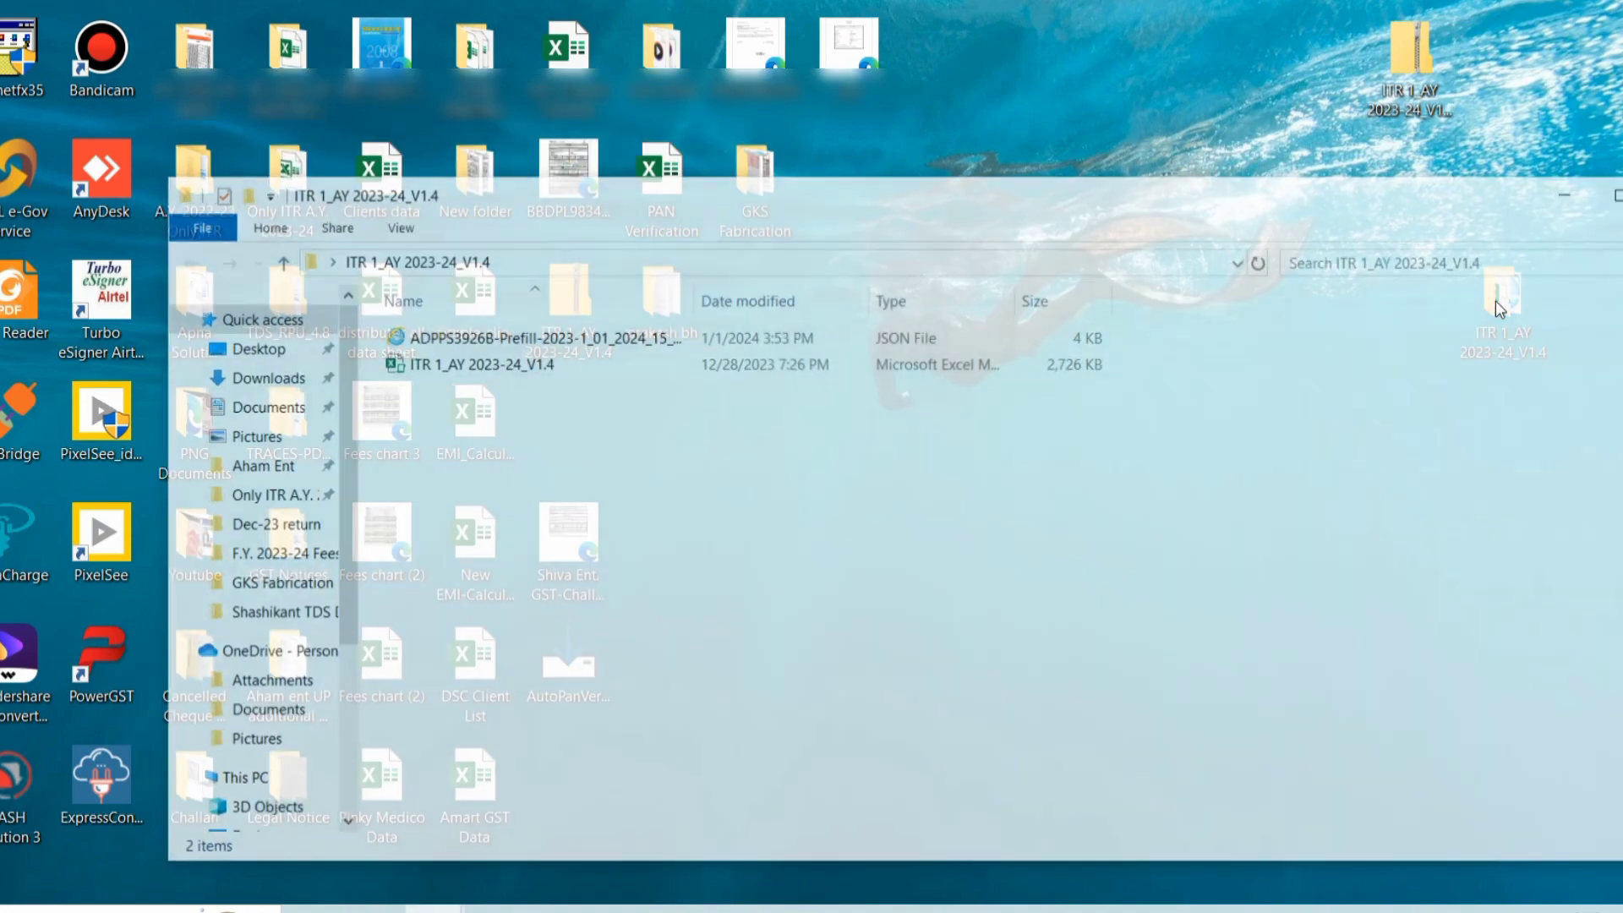
# Open the ITR 1_AY 2023-24_V1.4 workbook and acknowledge the Assessment Year 2023-24 notice.
pyautogui.doubleClick(603, 365)
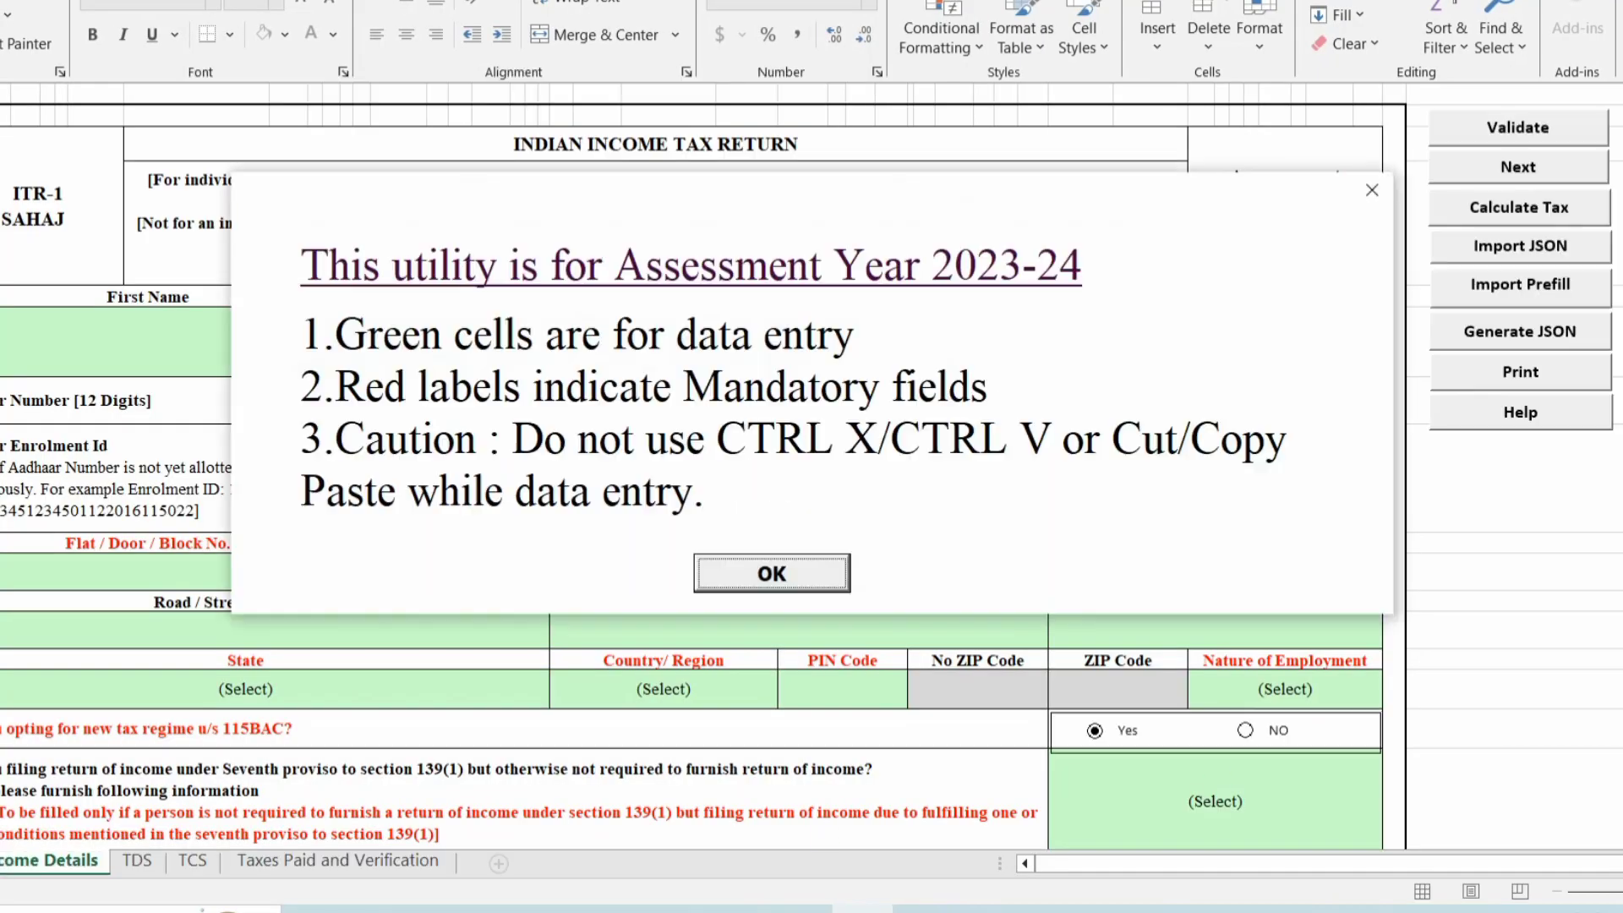
pyautogui.click(737, 576)
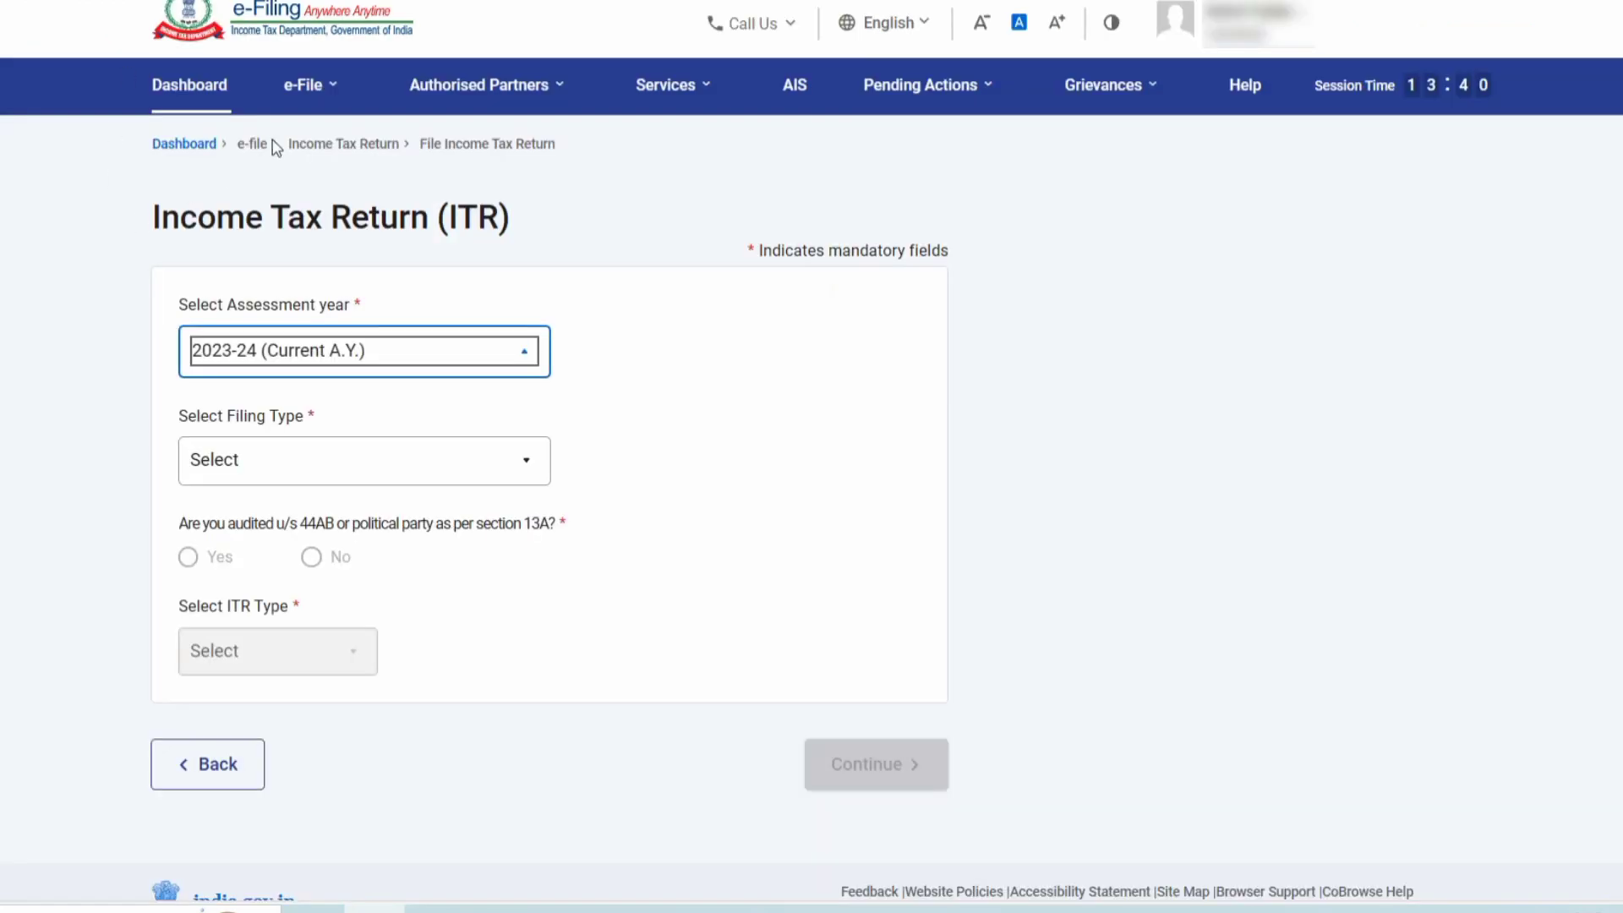
# Download the pre-filled data for 2023-24 from e-File > Income Tax Returns > Download Pre-Filled Data.
pyautogui.click(306, 86)
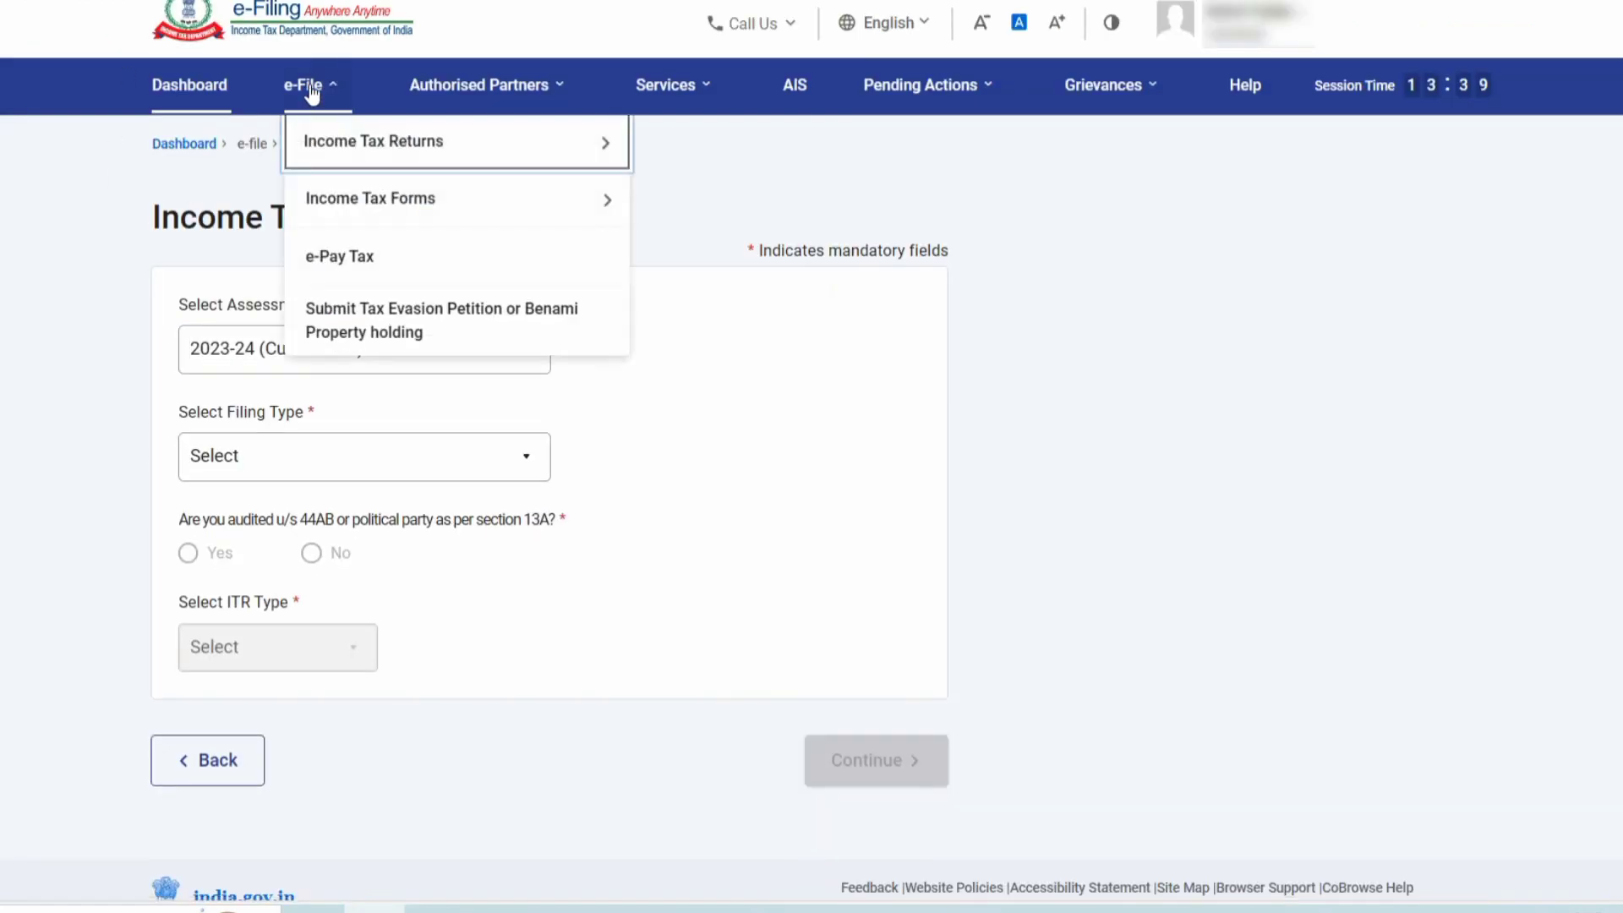
pyautogui.click(325, 151)
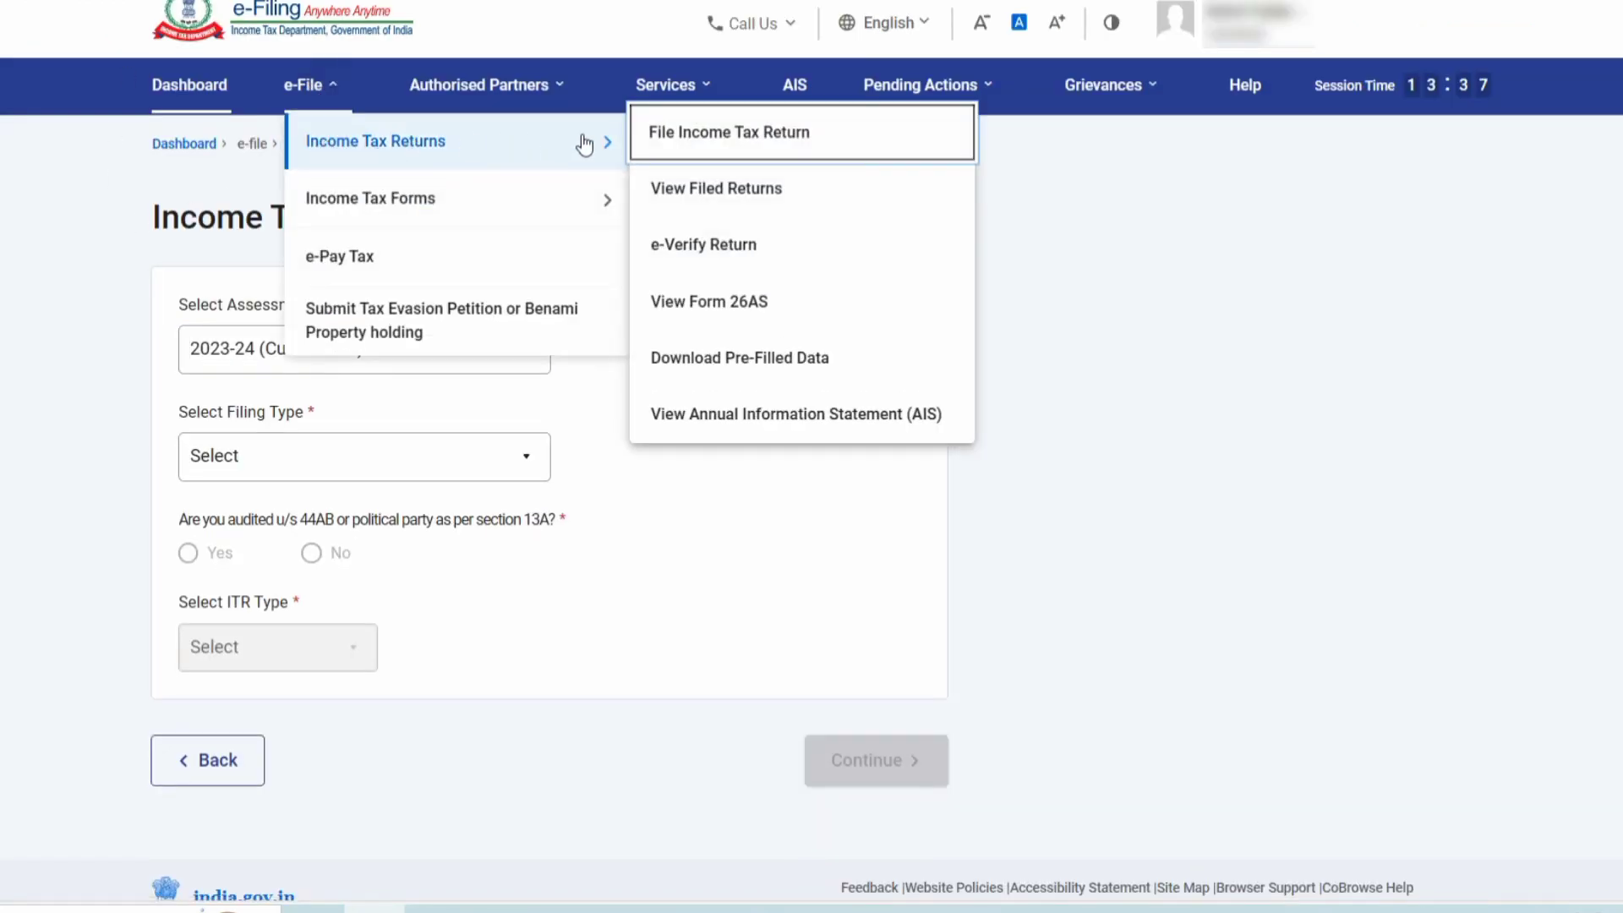
pyautogui.click(744, 360)
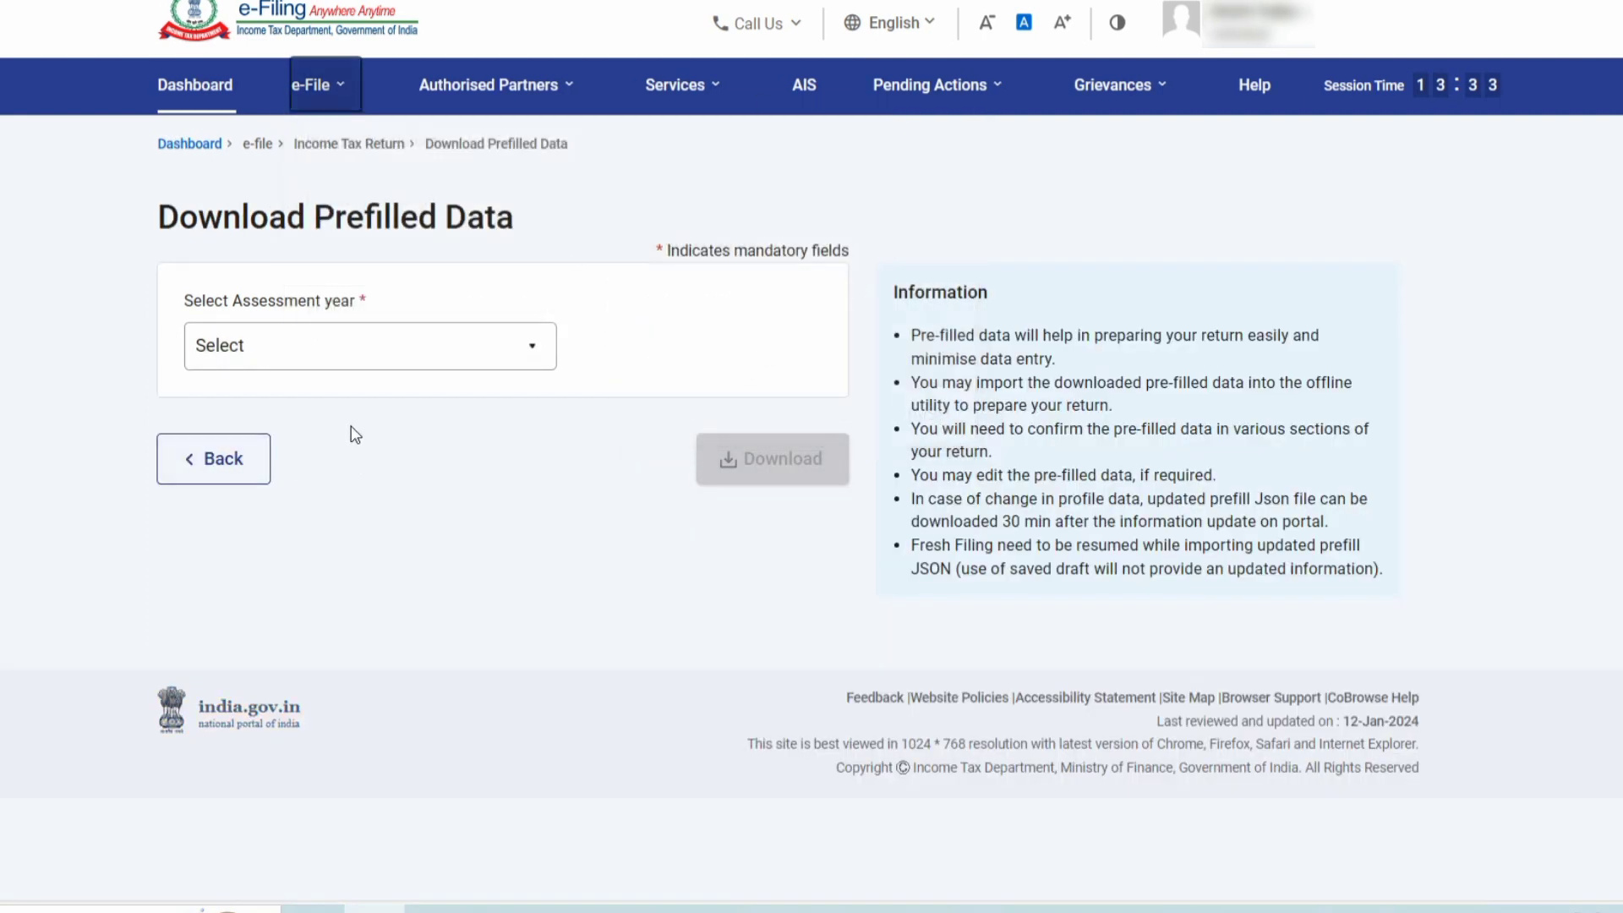
pyautogui.click(312, 351)
pyautogui.click(305, 457)
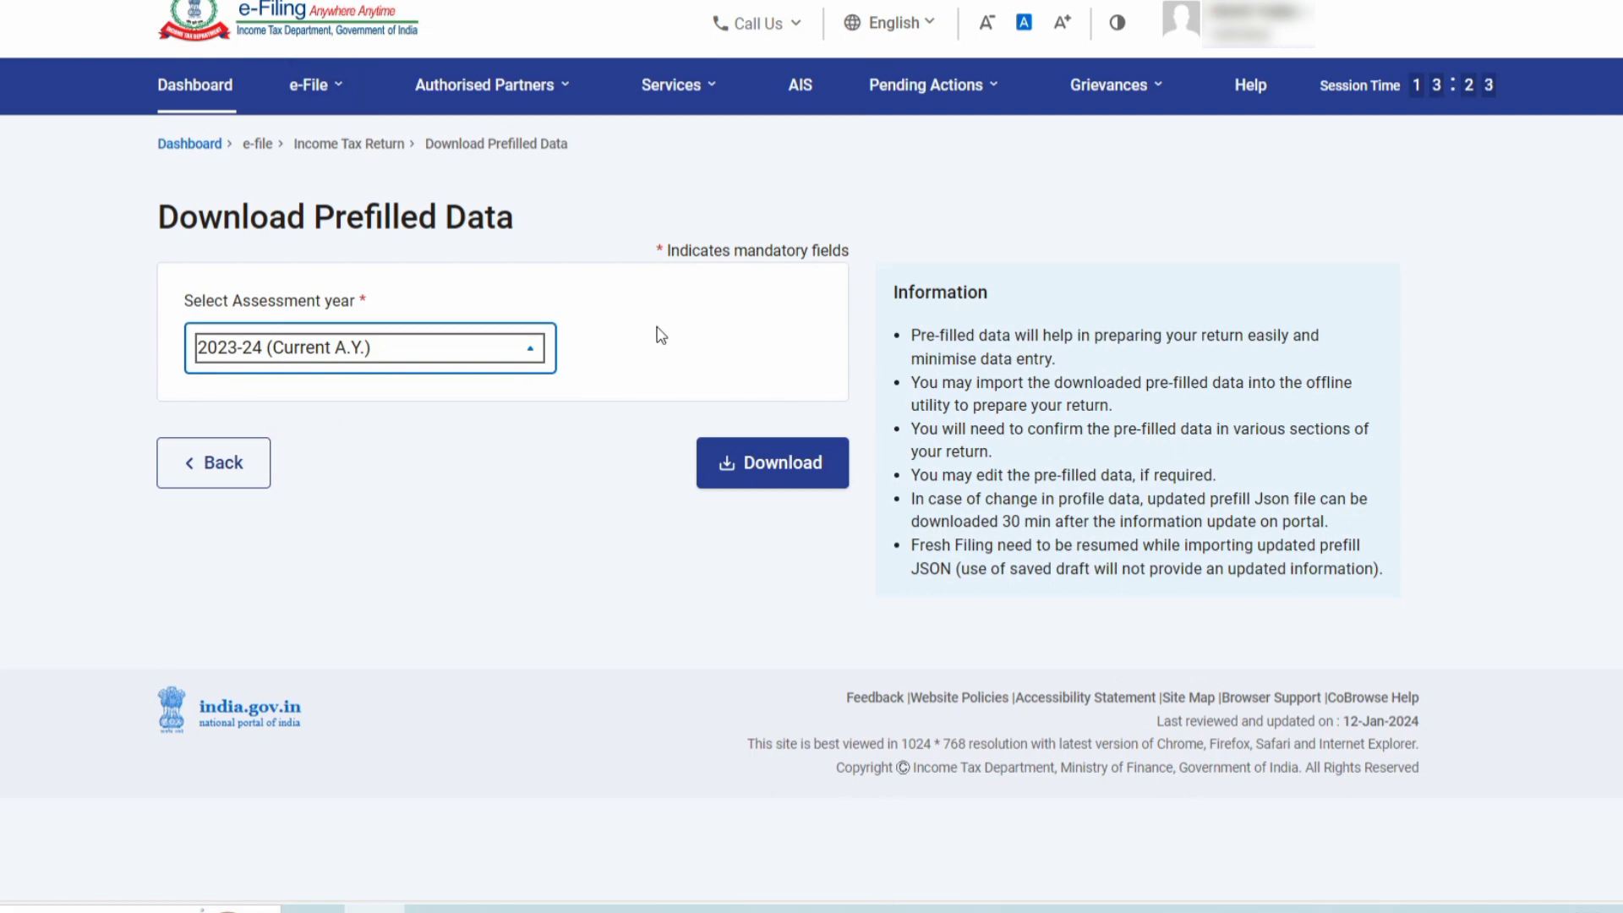
pyautogui.click(863, 909)
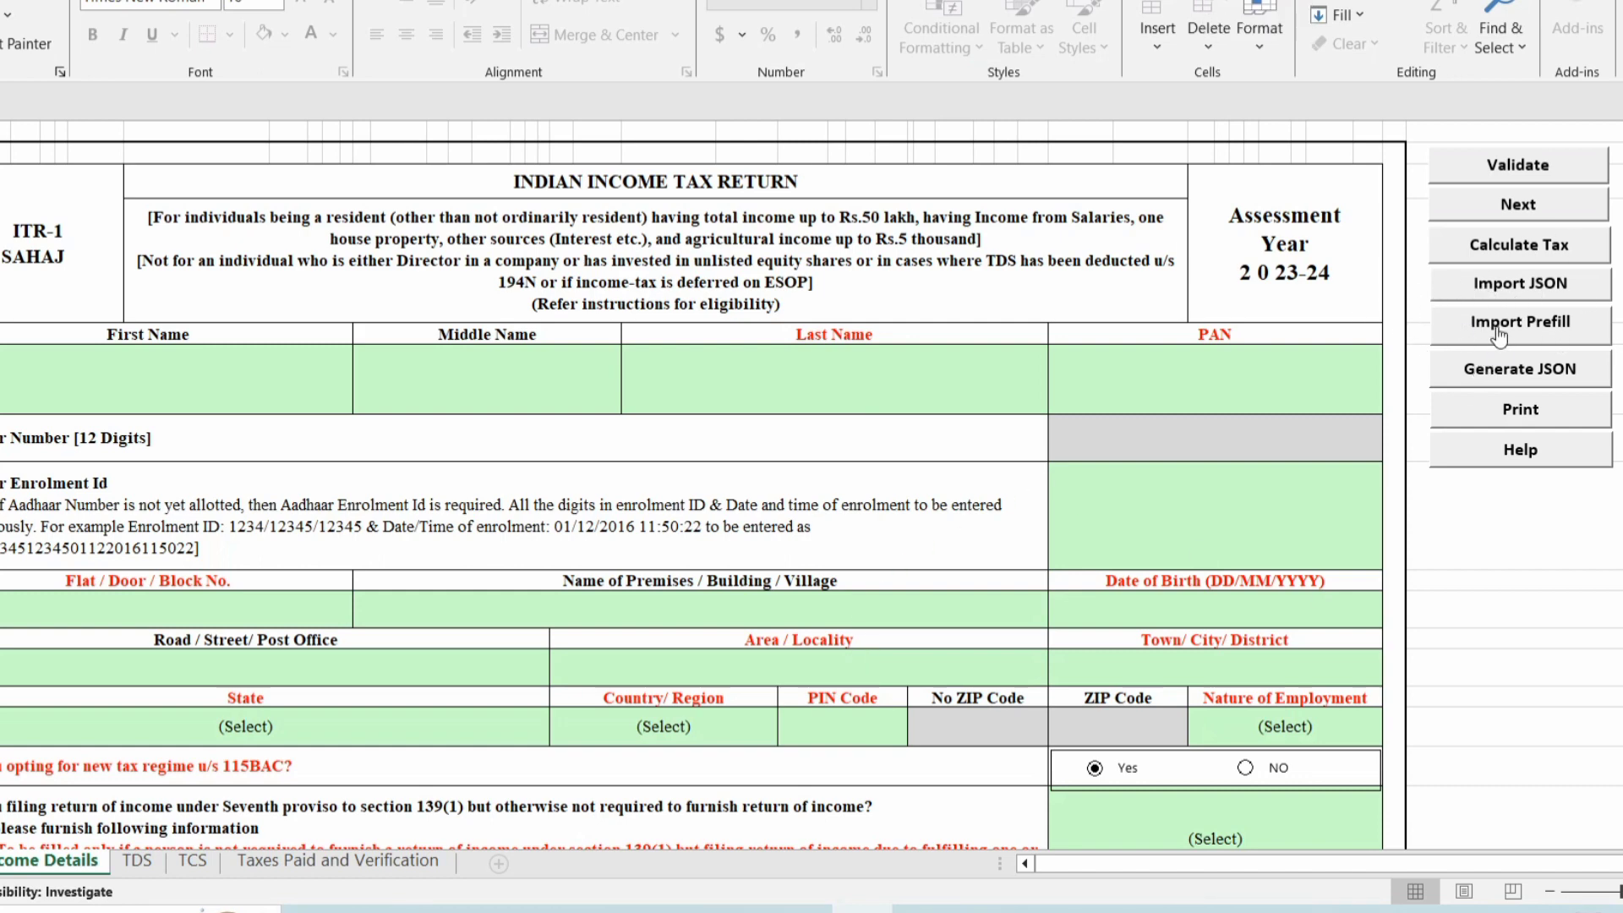
# Import the downloaded Prefill JSON, filling address with 27-RAJASTHAN, 91-INDIA and PIN 301706.
pyautogui.click(1499, 339)
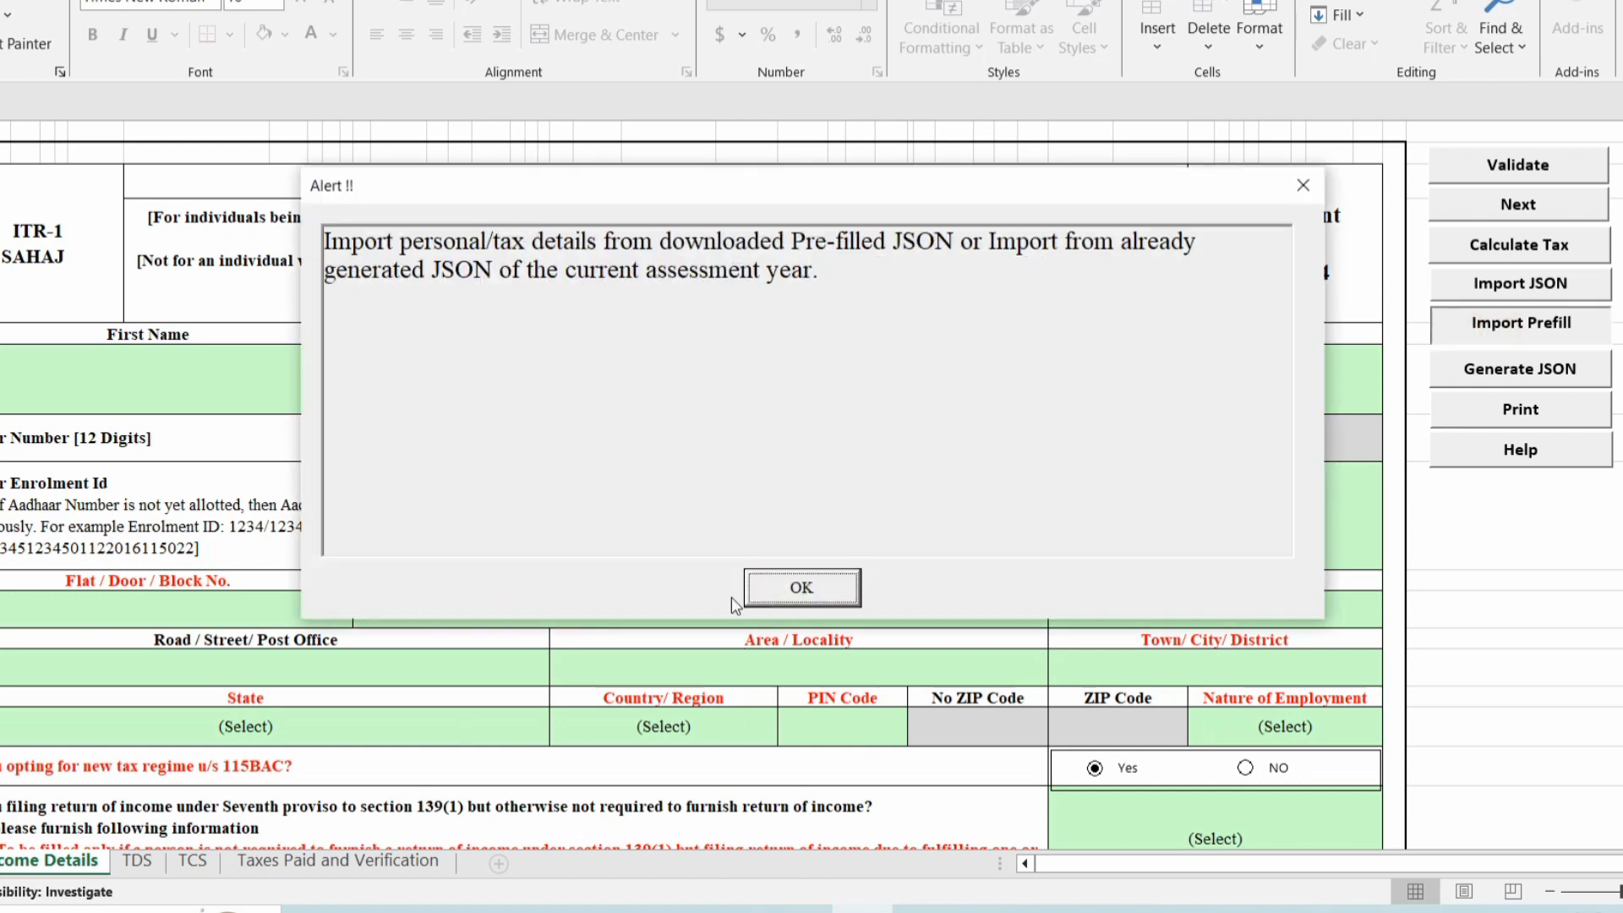
pyautogui.click(753, 592)
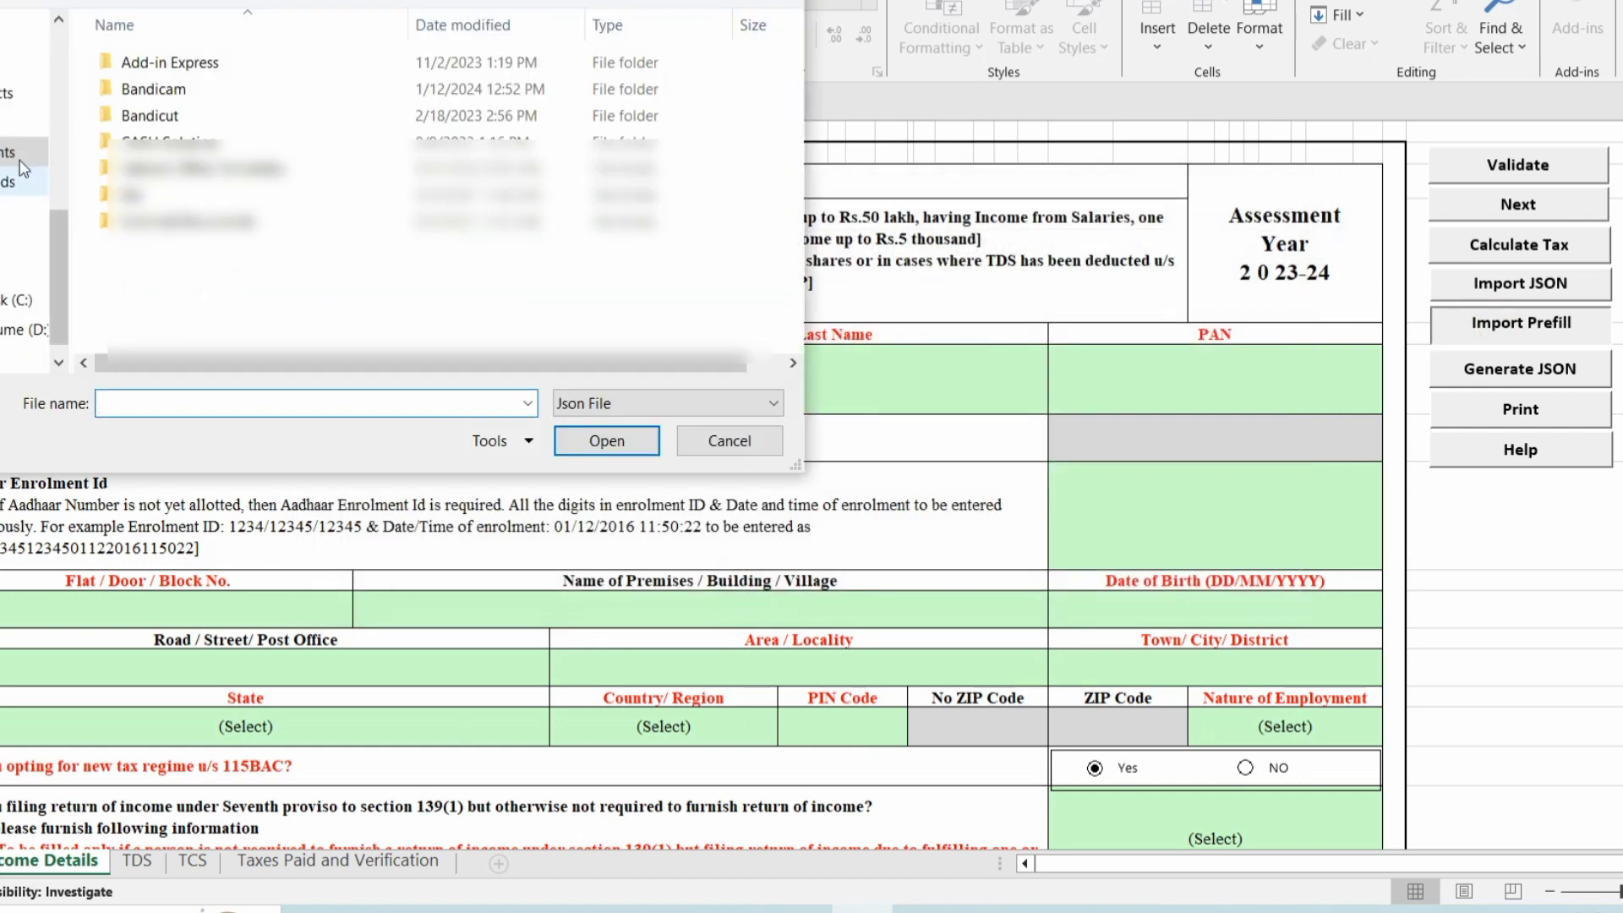
pyautogui.click(25, 123)
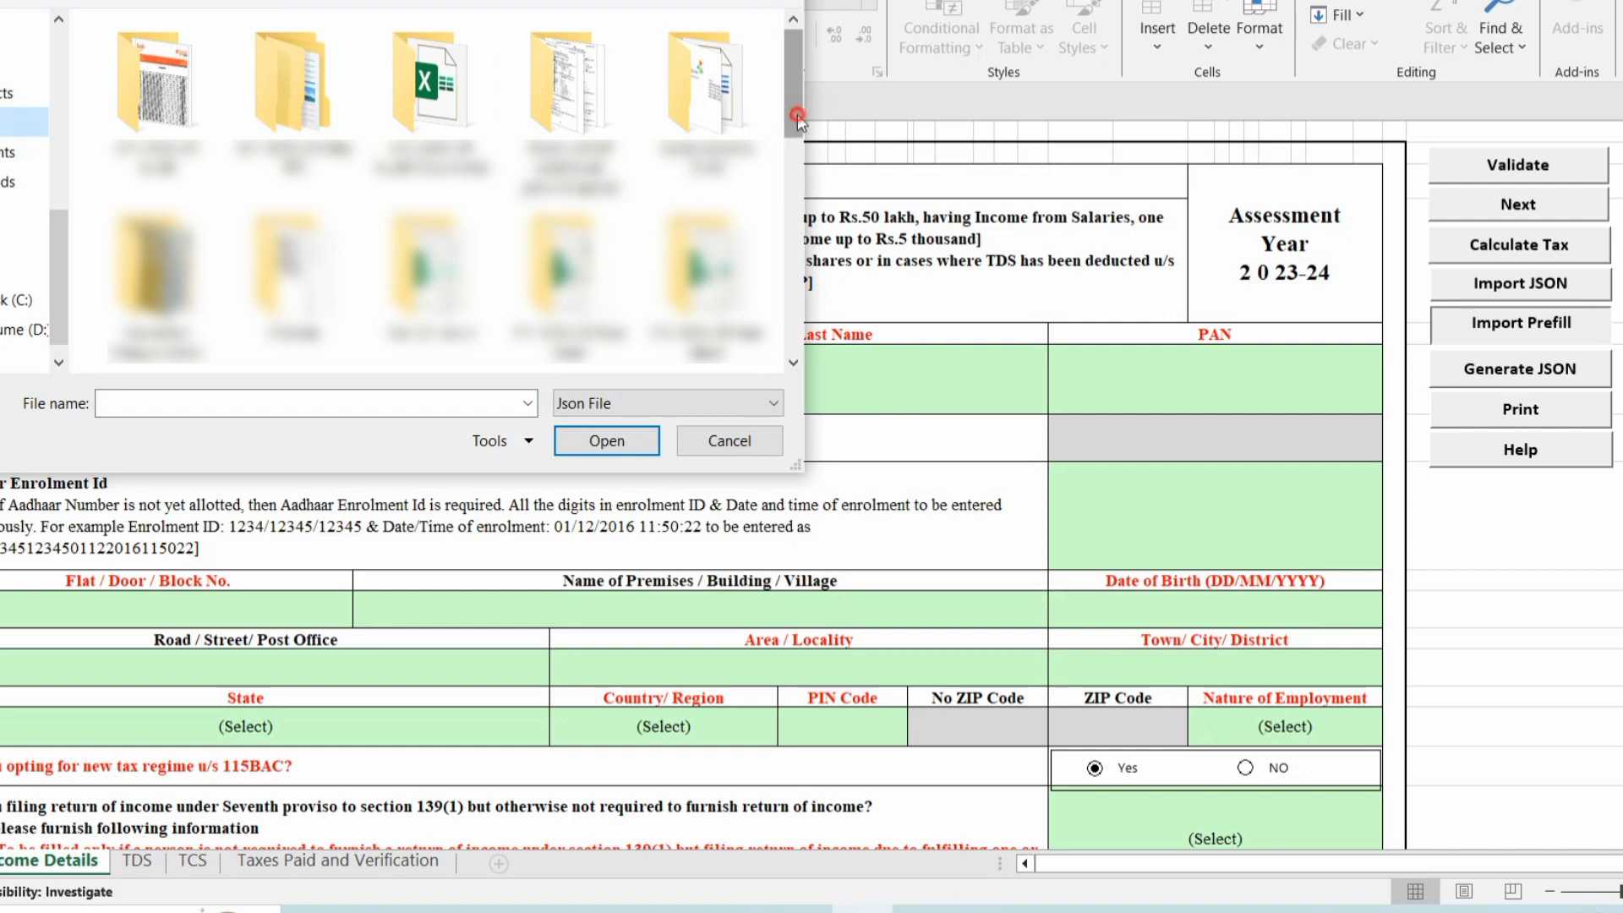
pyautogui.moveTo(793, 104); pyautogui.dragTo(793, 222)
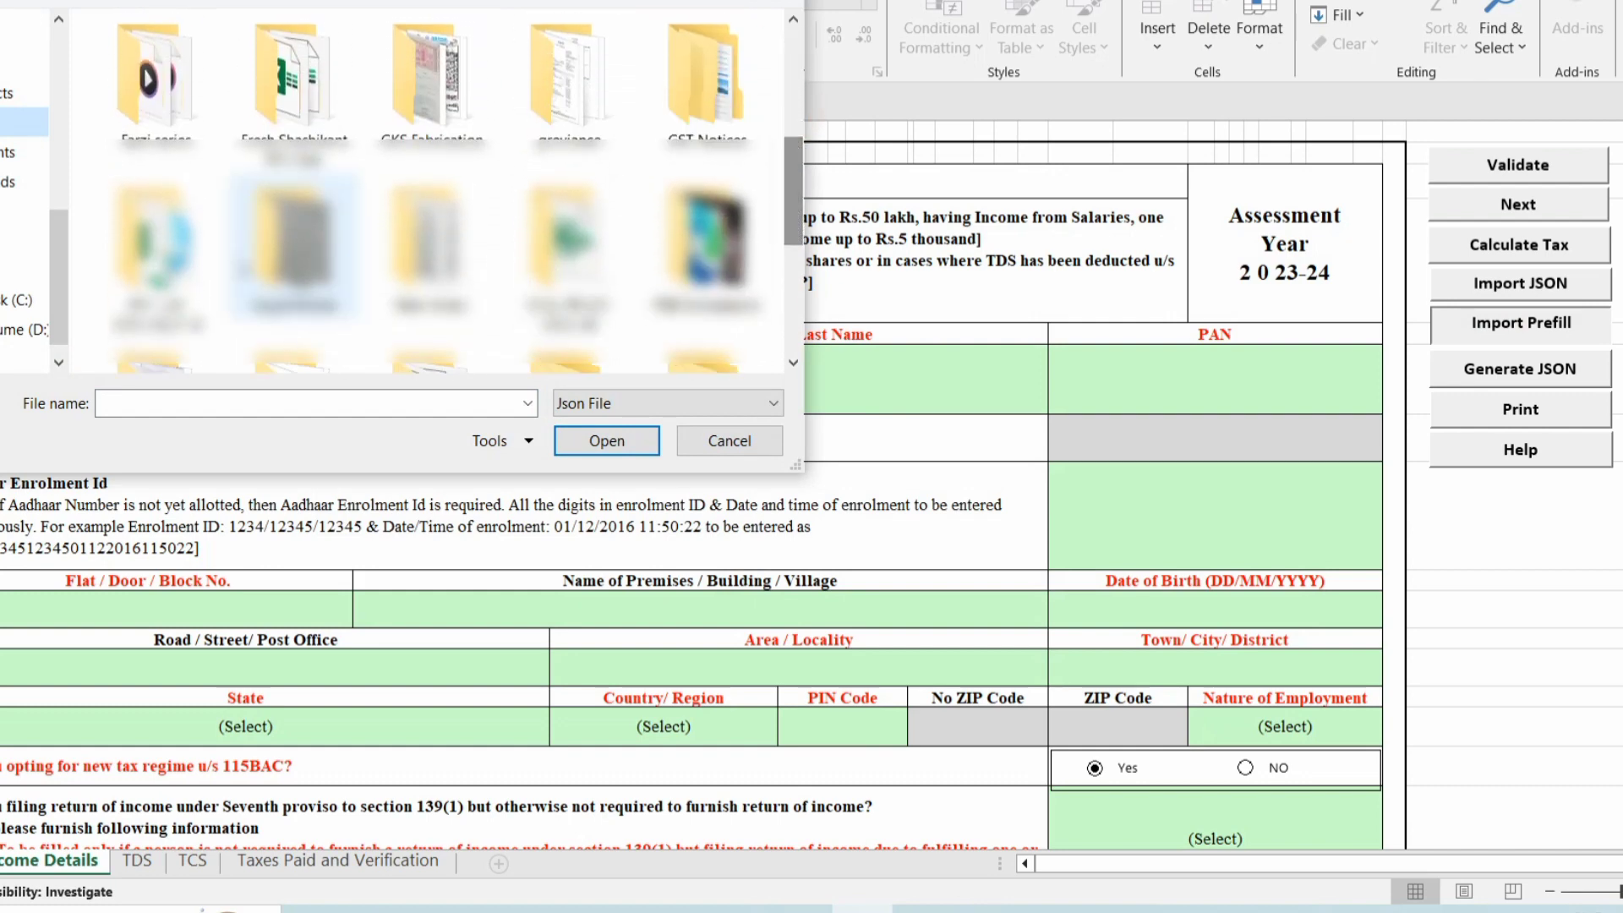
pyautogui.doubleClick(156, 246)
pyautogui.click(287, 67)
pyautogui.click(607, 440)
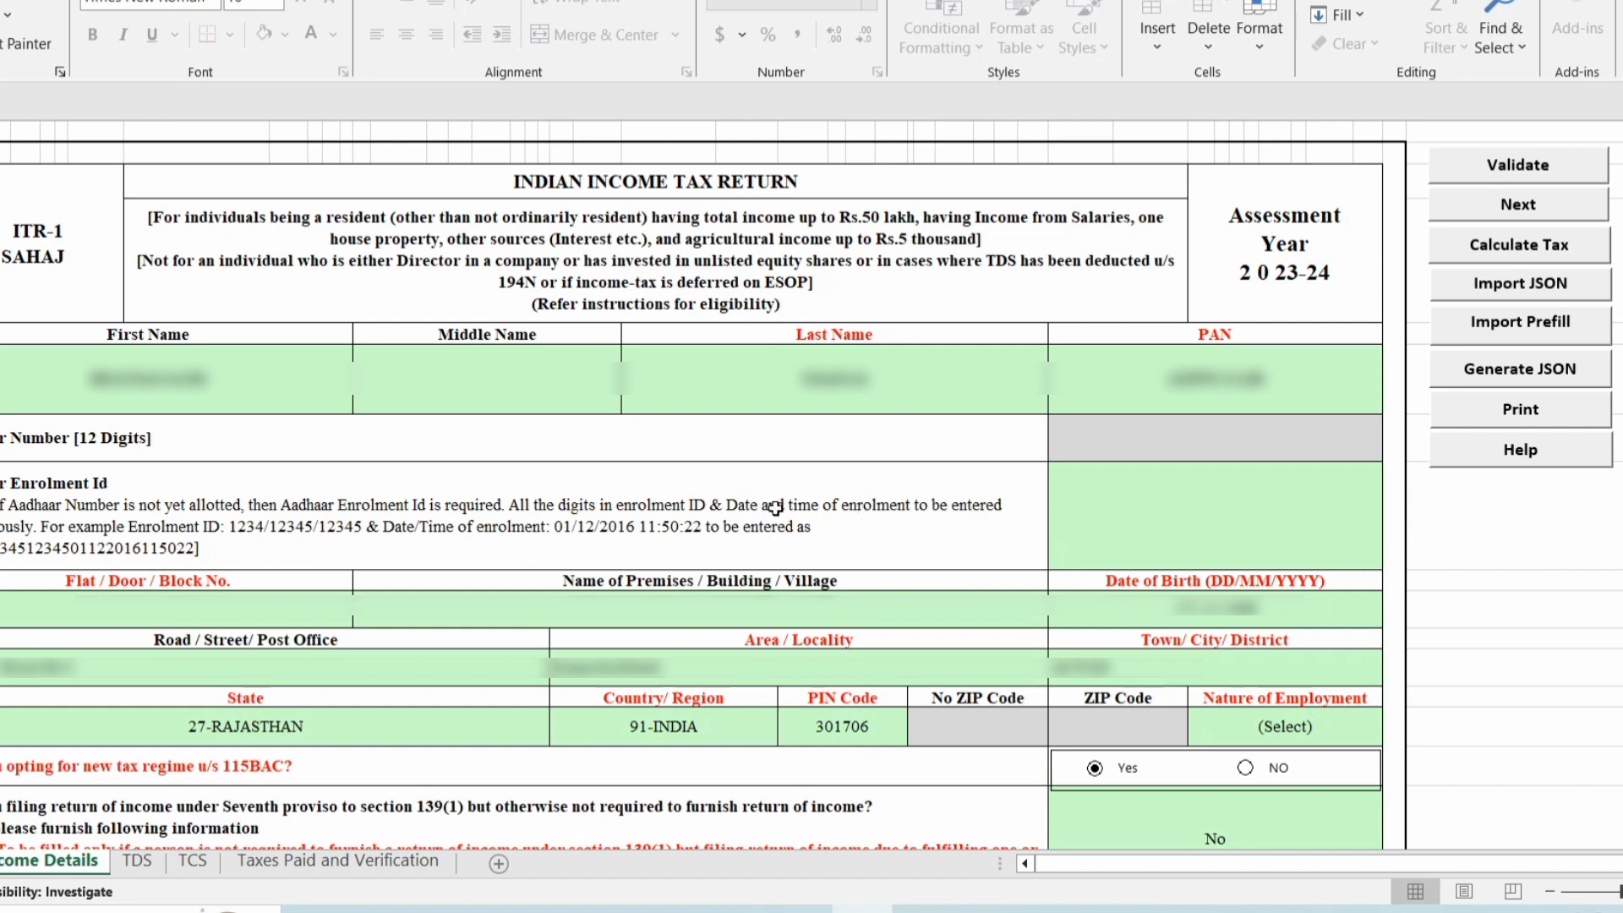
# Set Nature of Employment to Pensioners - Central Government.
pyautogui.click(1215, 741)
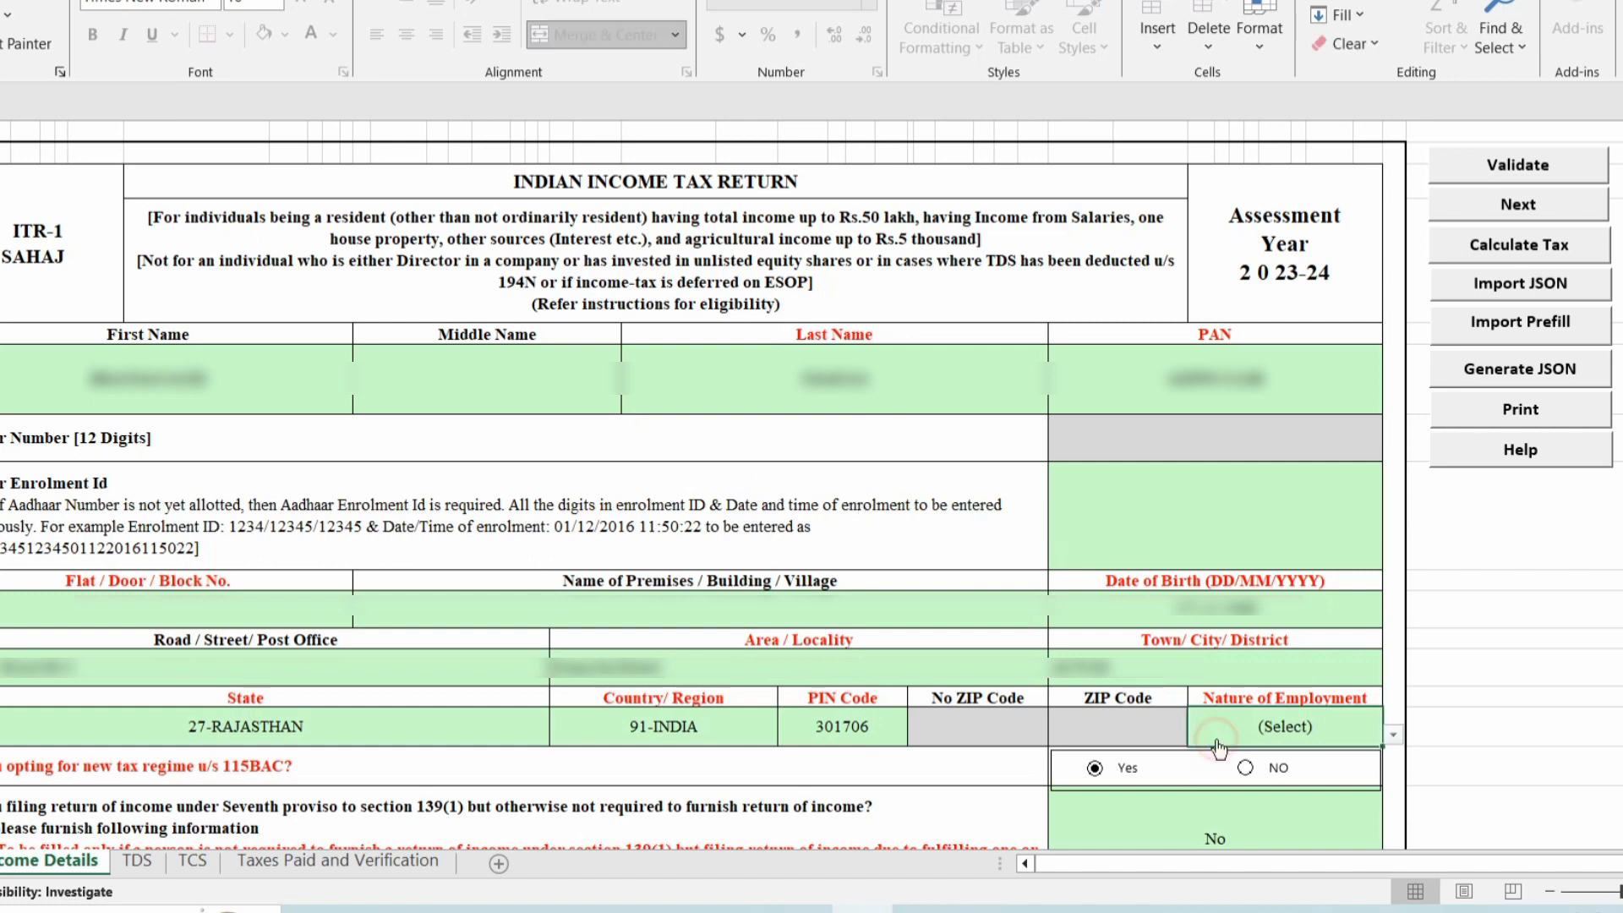
pyautogui.click(1394, 735)
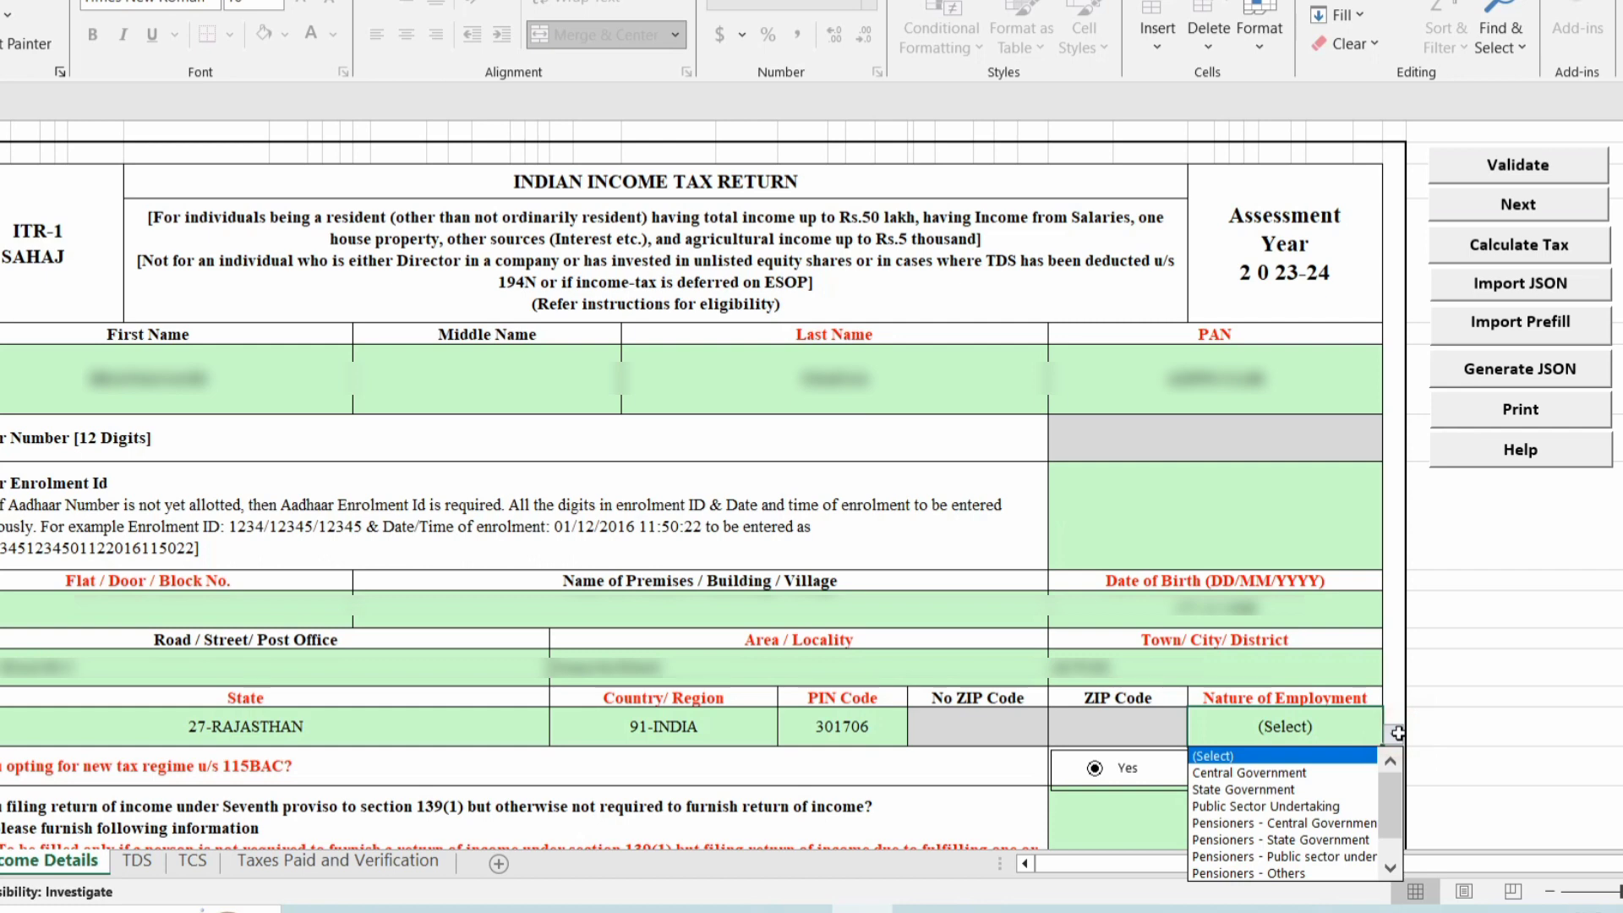
pyautogui.click(1304, 826)
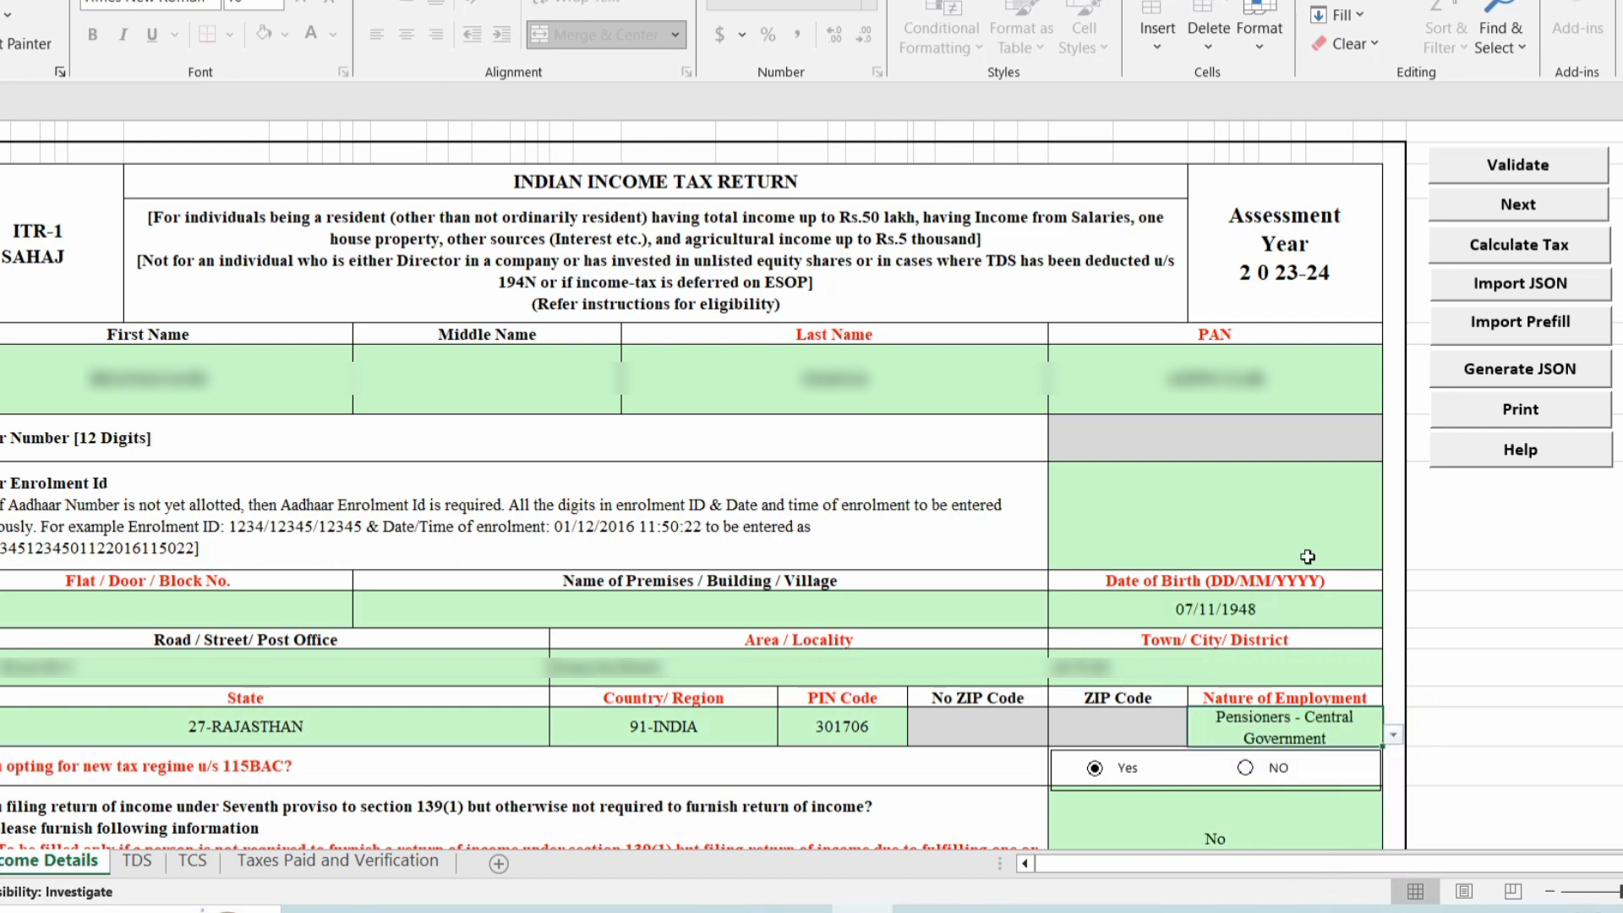
# Answer No to opting for the new tax regime u/s 115BAC and confirm.
pyautogui.scroll(-2, 1305, 561)
pyautogui.click(1245, 544)
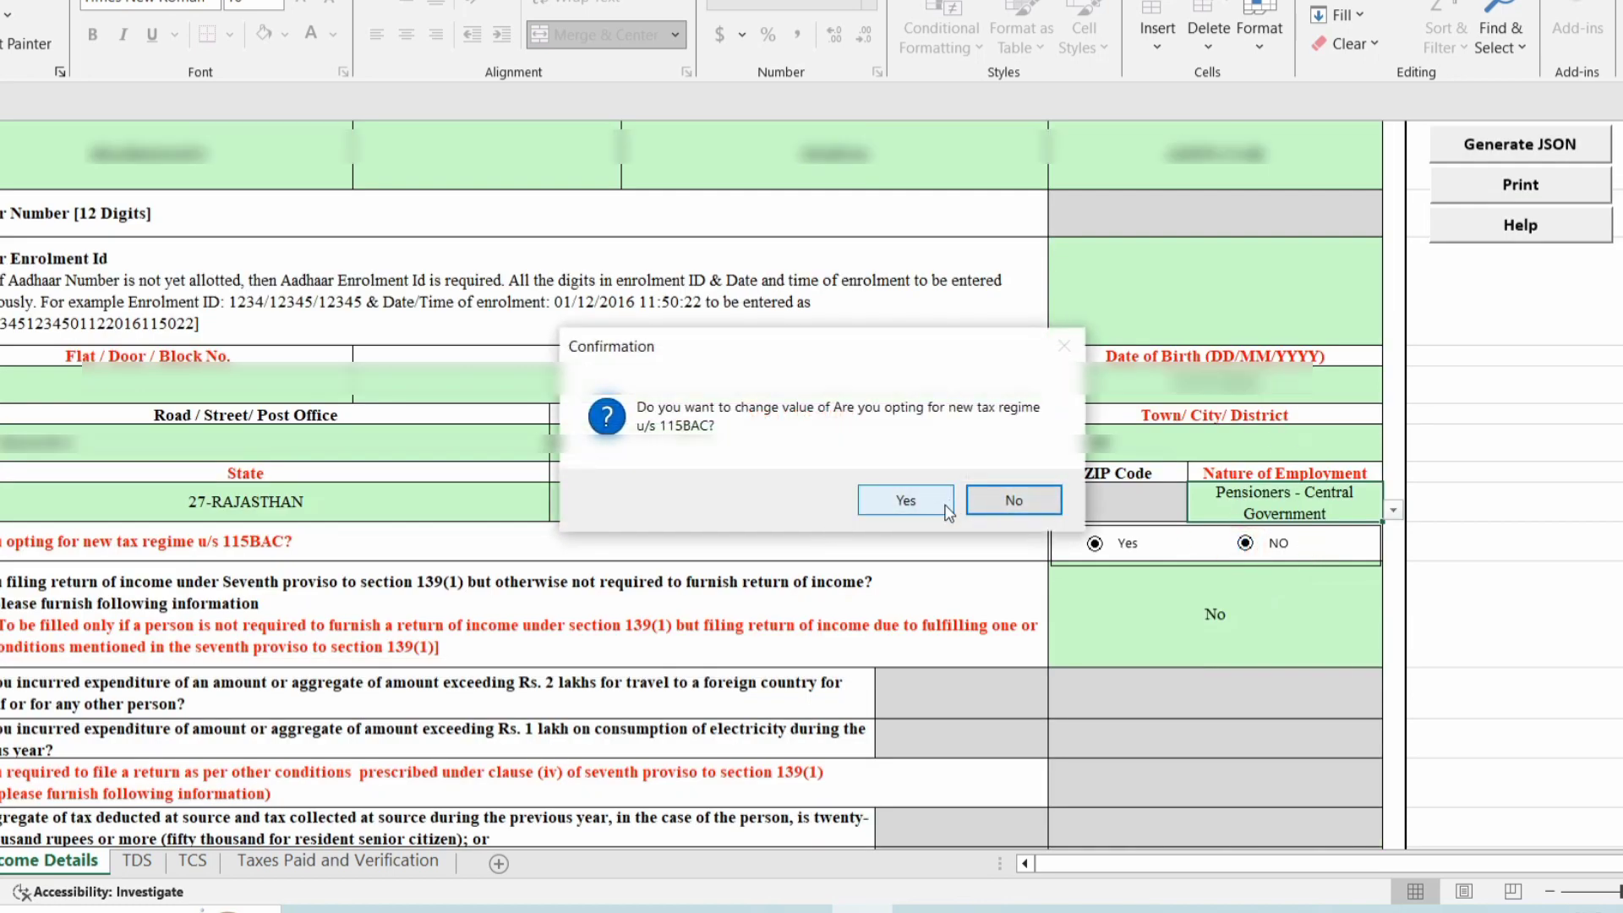
pyautogui.click(917, 510)
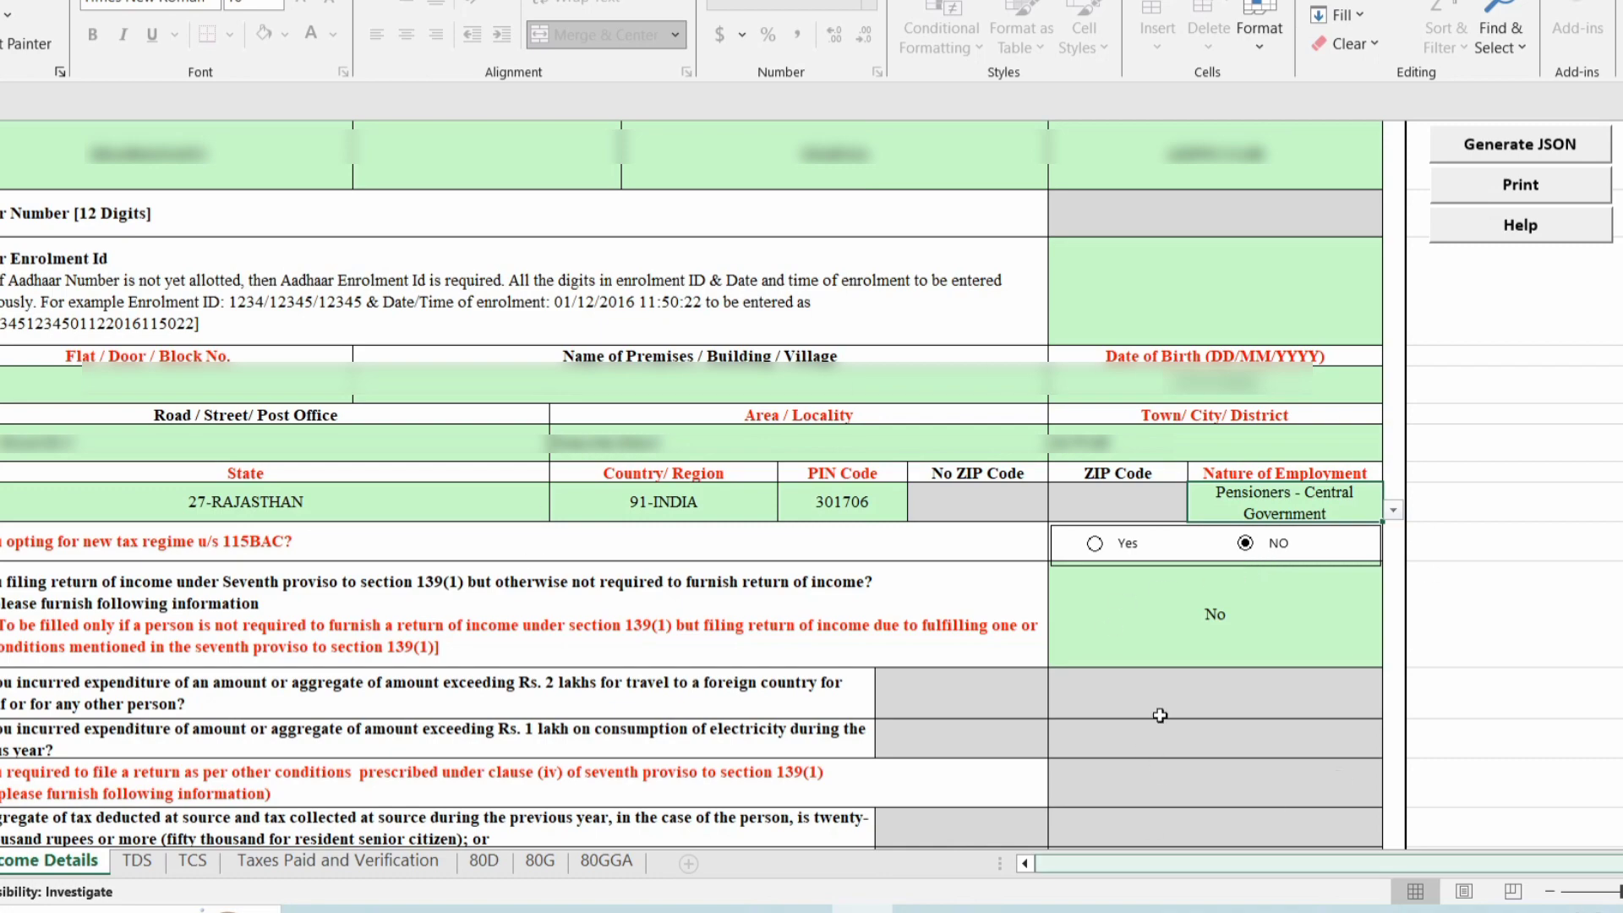
# Review the seventh proviso, email and mobile entries, then select the Filed u/s field.
pyautogui.click(1111, 638)
pyautogui.scroll(-5, 1111, 638)
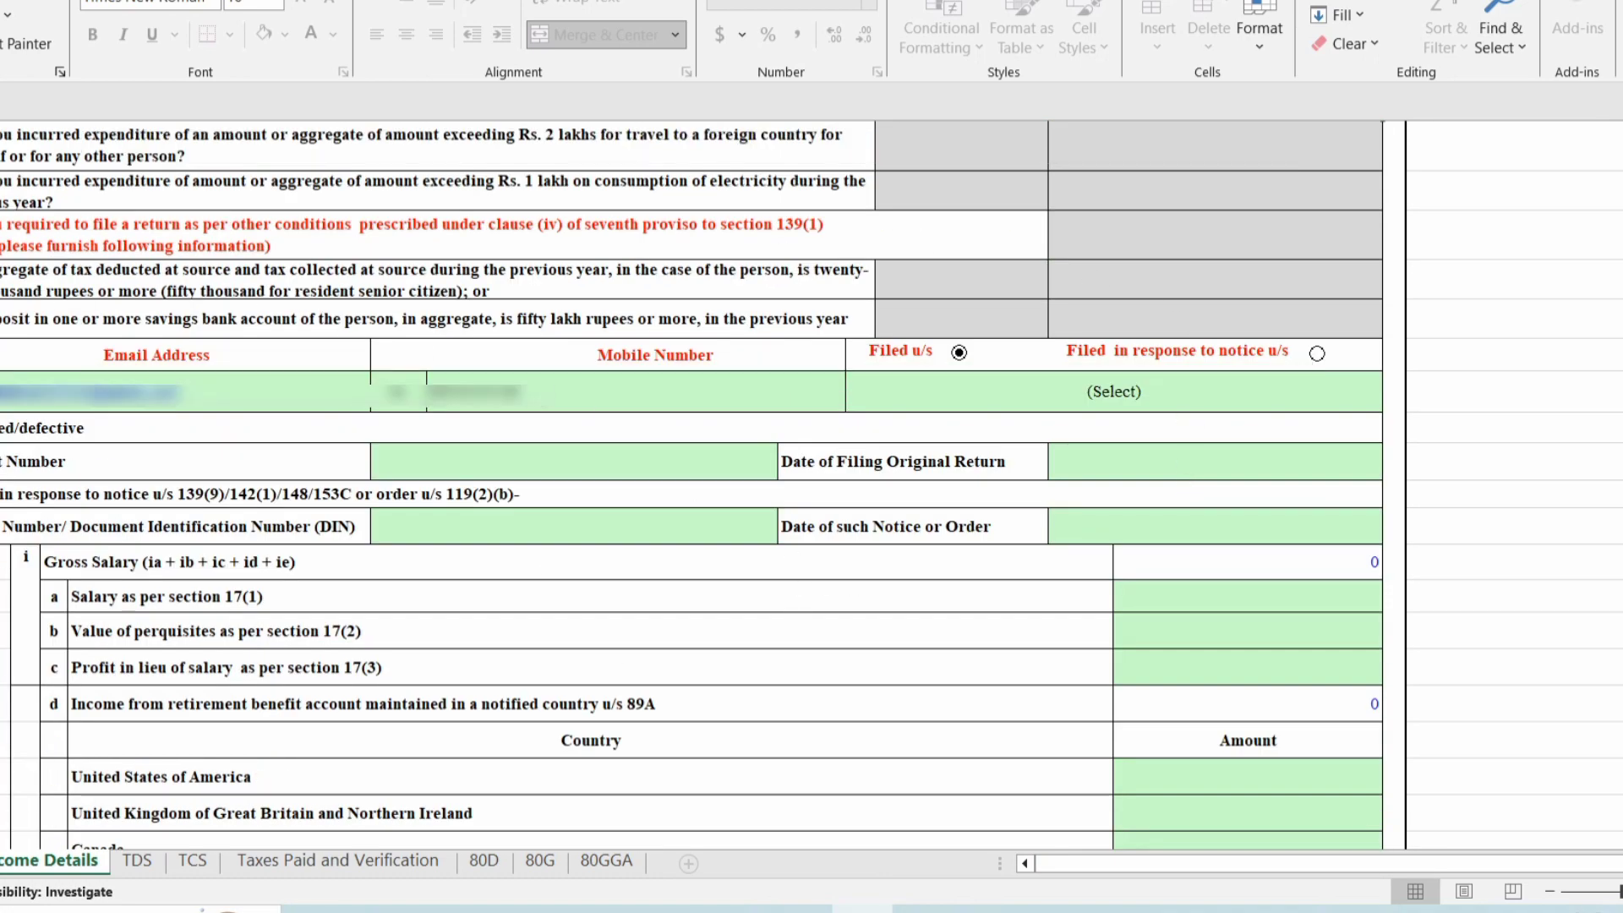
pyautogui.keyDown('shift'); pyautogui.click(98, 531); pyautogui.keyUp('shift')
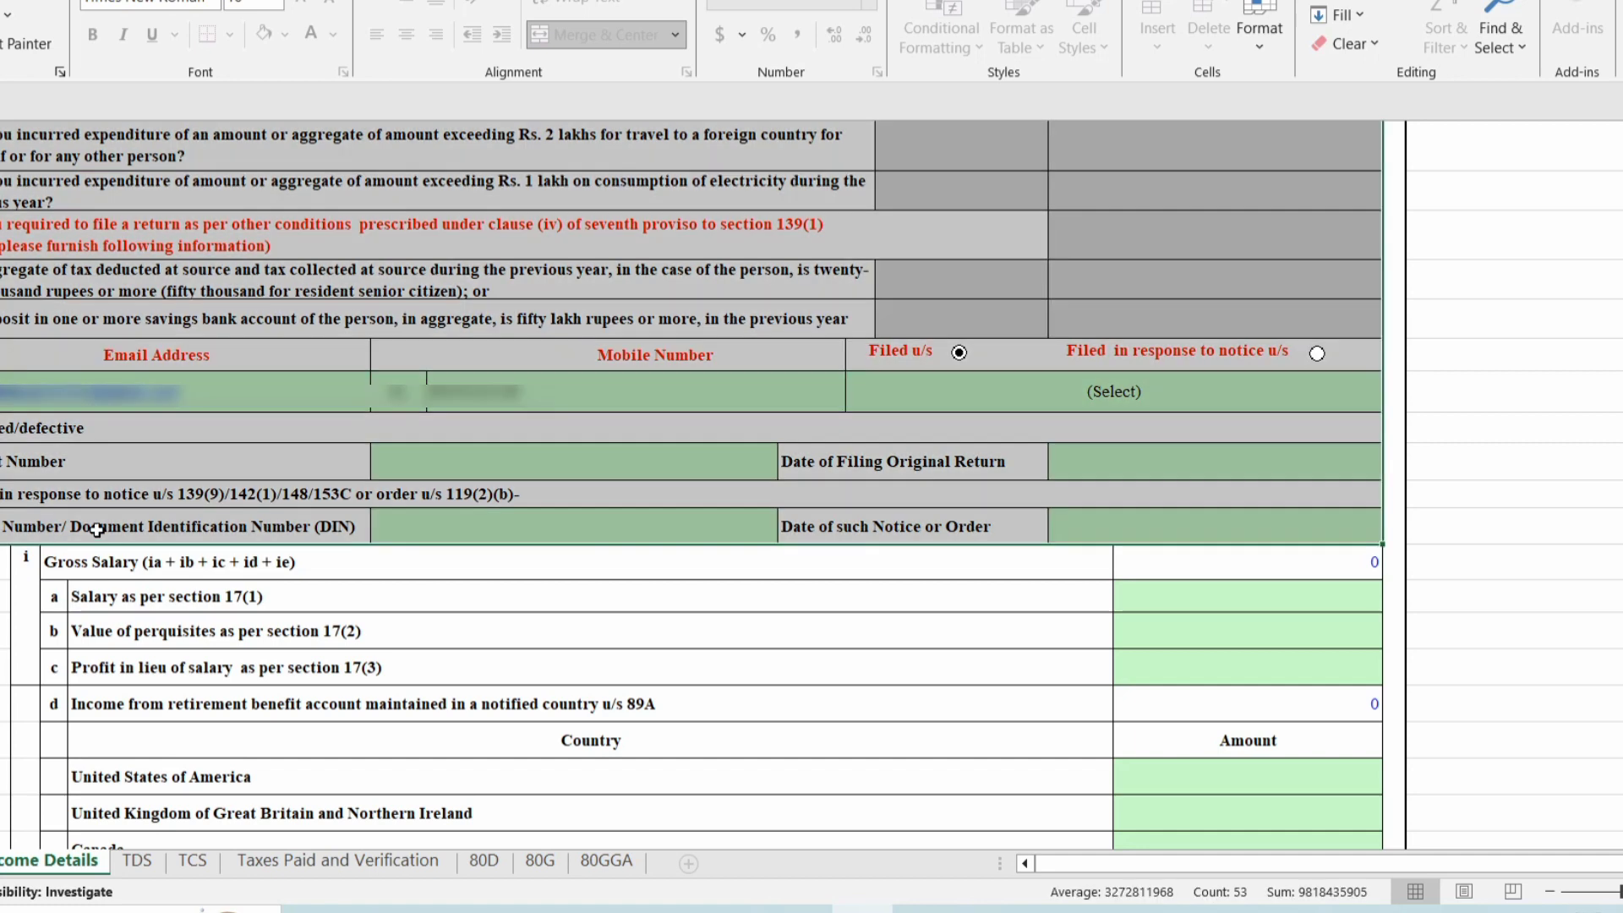
pyautogui.click(243, 432)
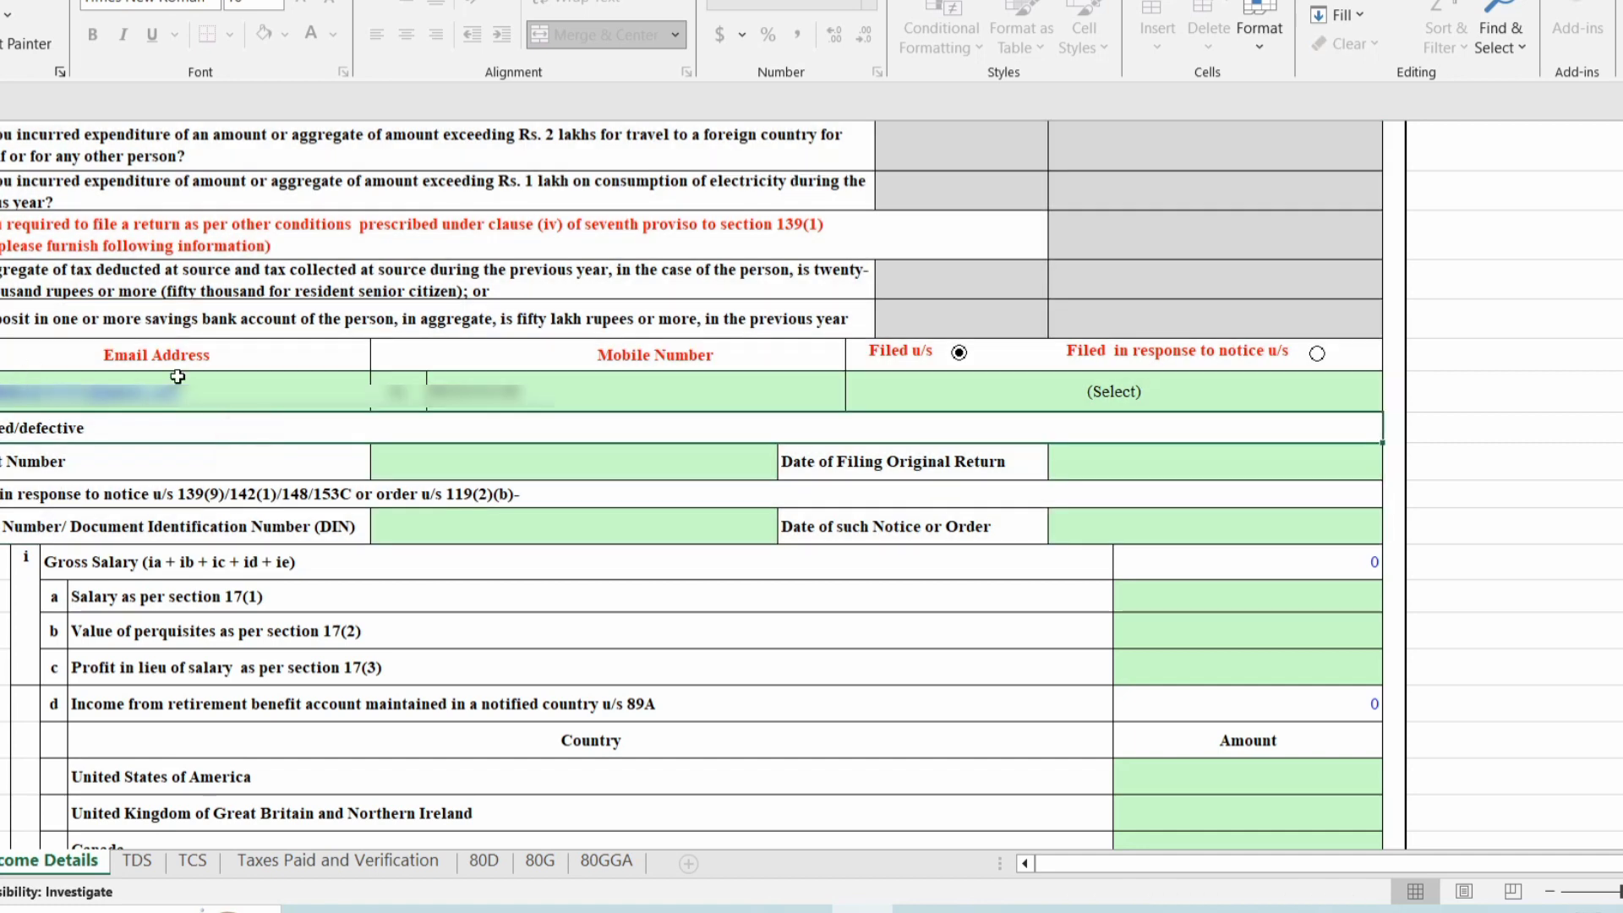
pyautogui.click(260, 387)
pyautogui.click(610, 391)
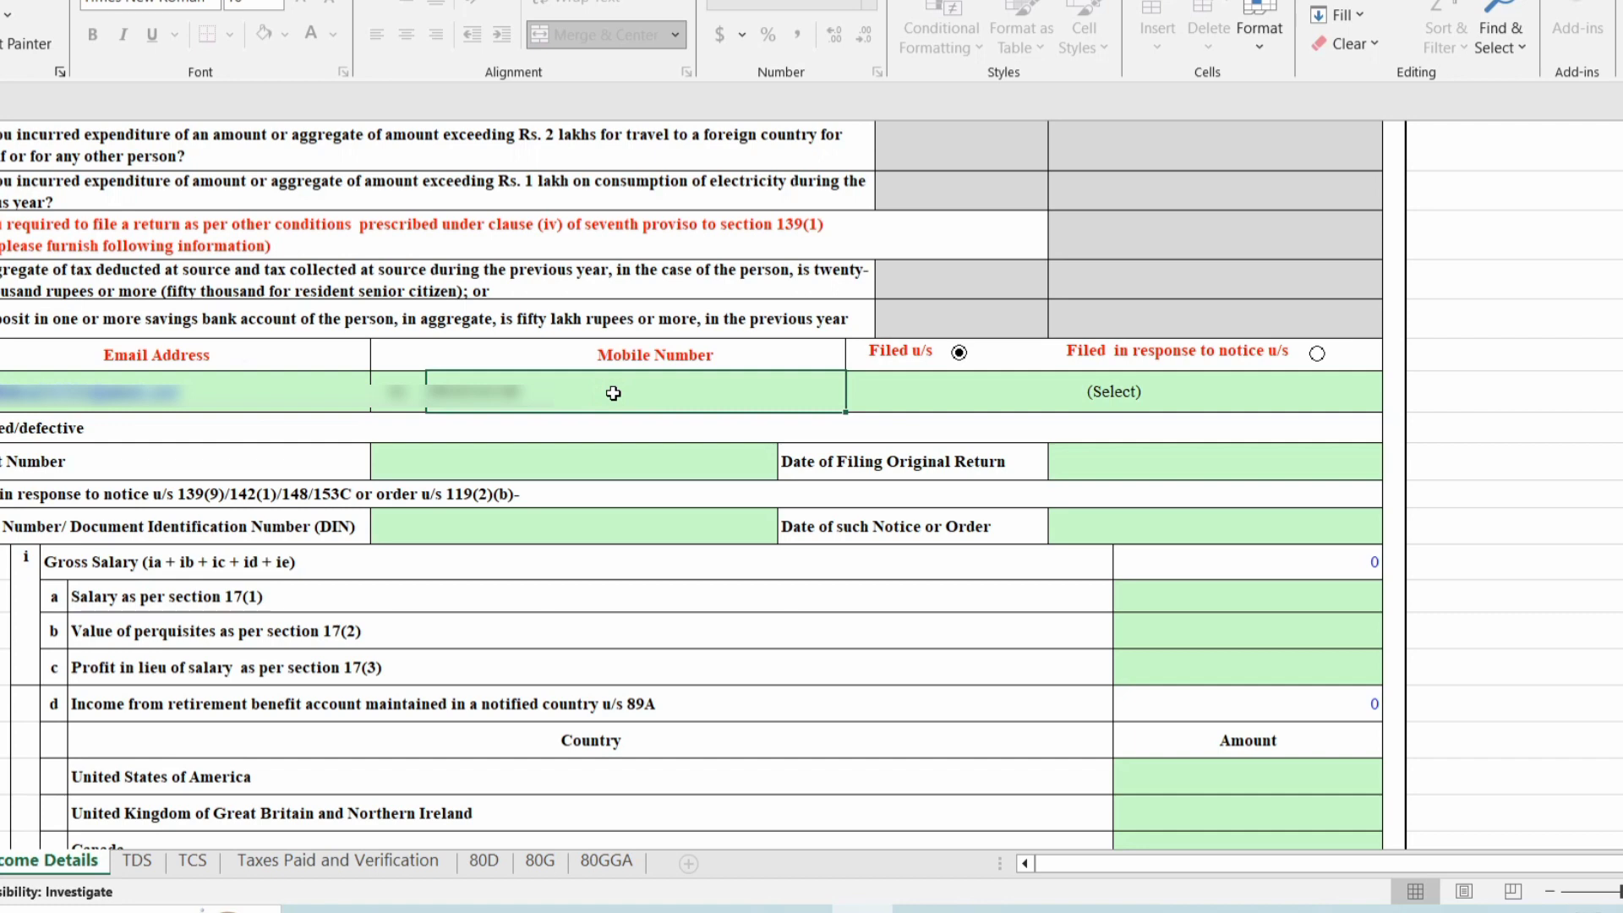
pyautogui.click(985, 394)
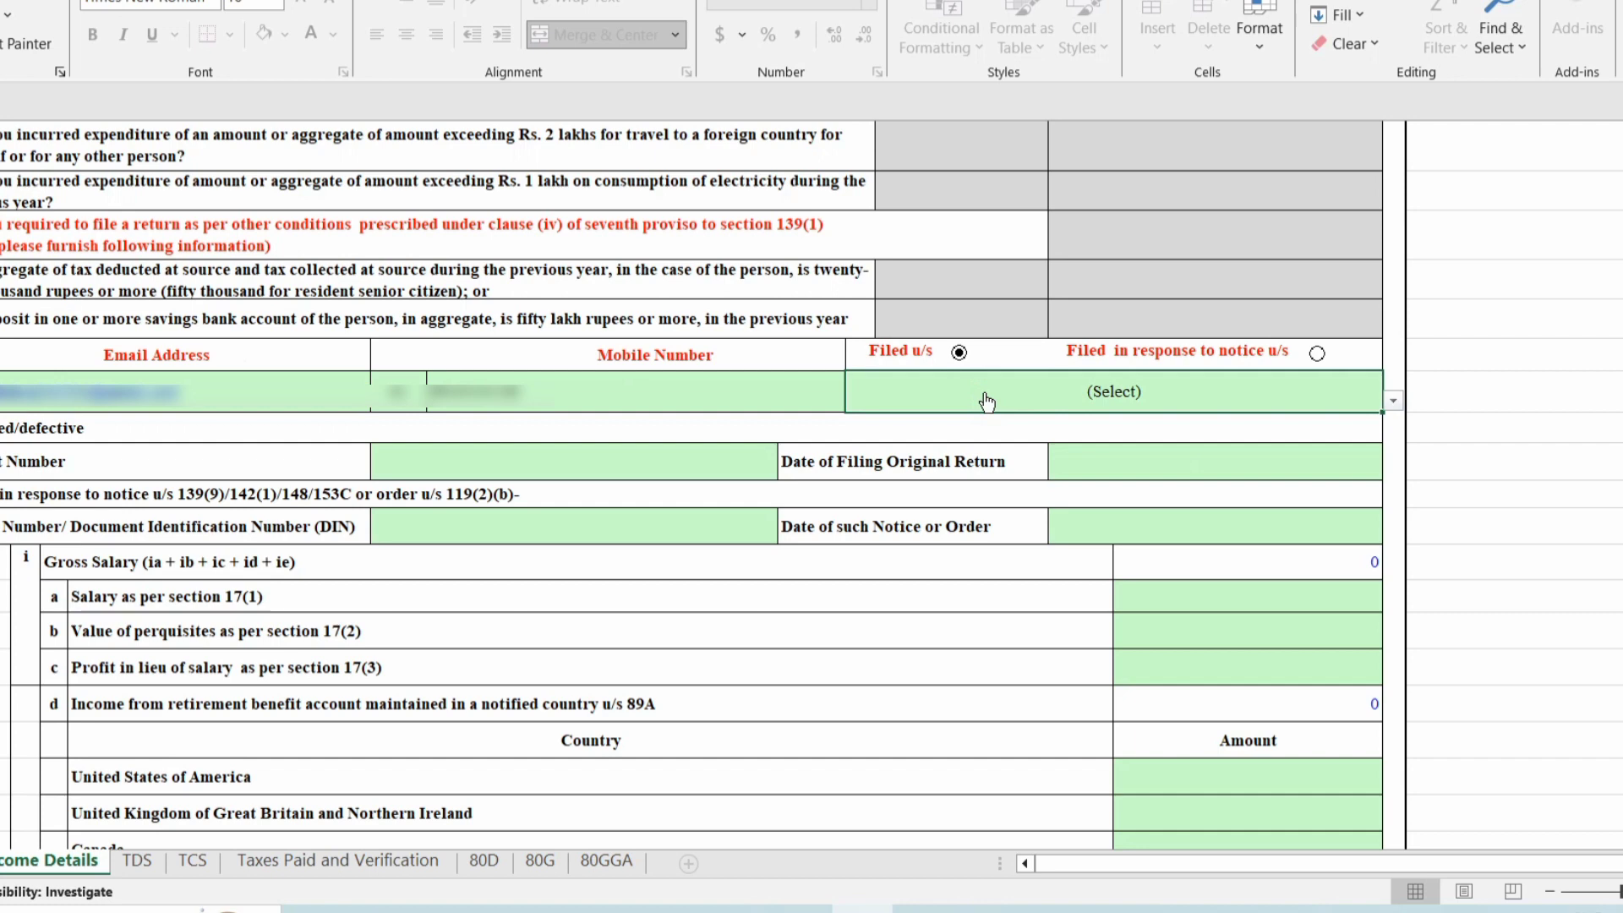
pyautogui.click(1393, 400)
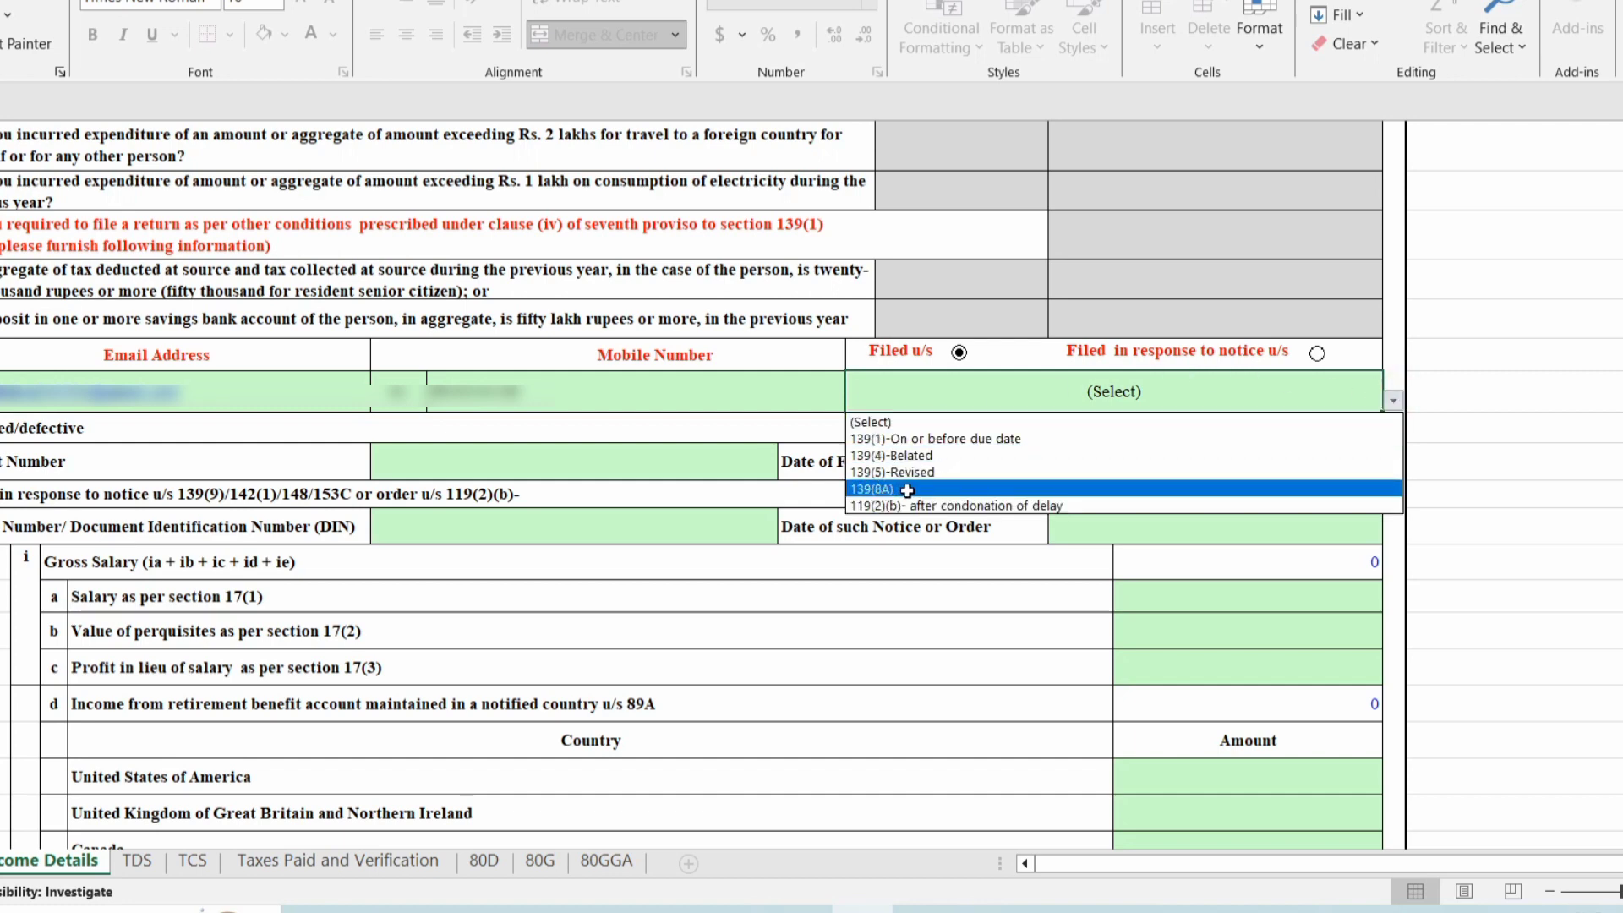
# Mark the return as filed under section 139(8A) and return to the e-Filing portal.
pyautogui.click(907, 490)
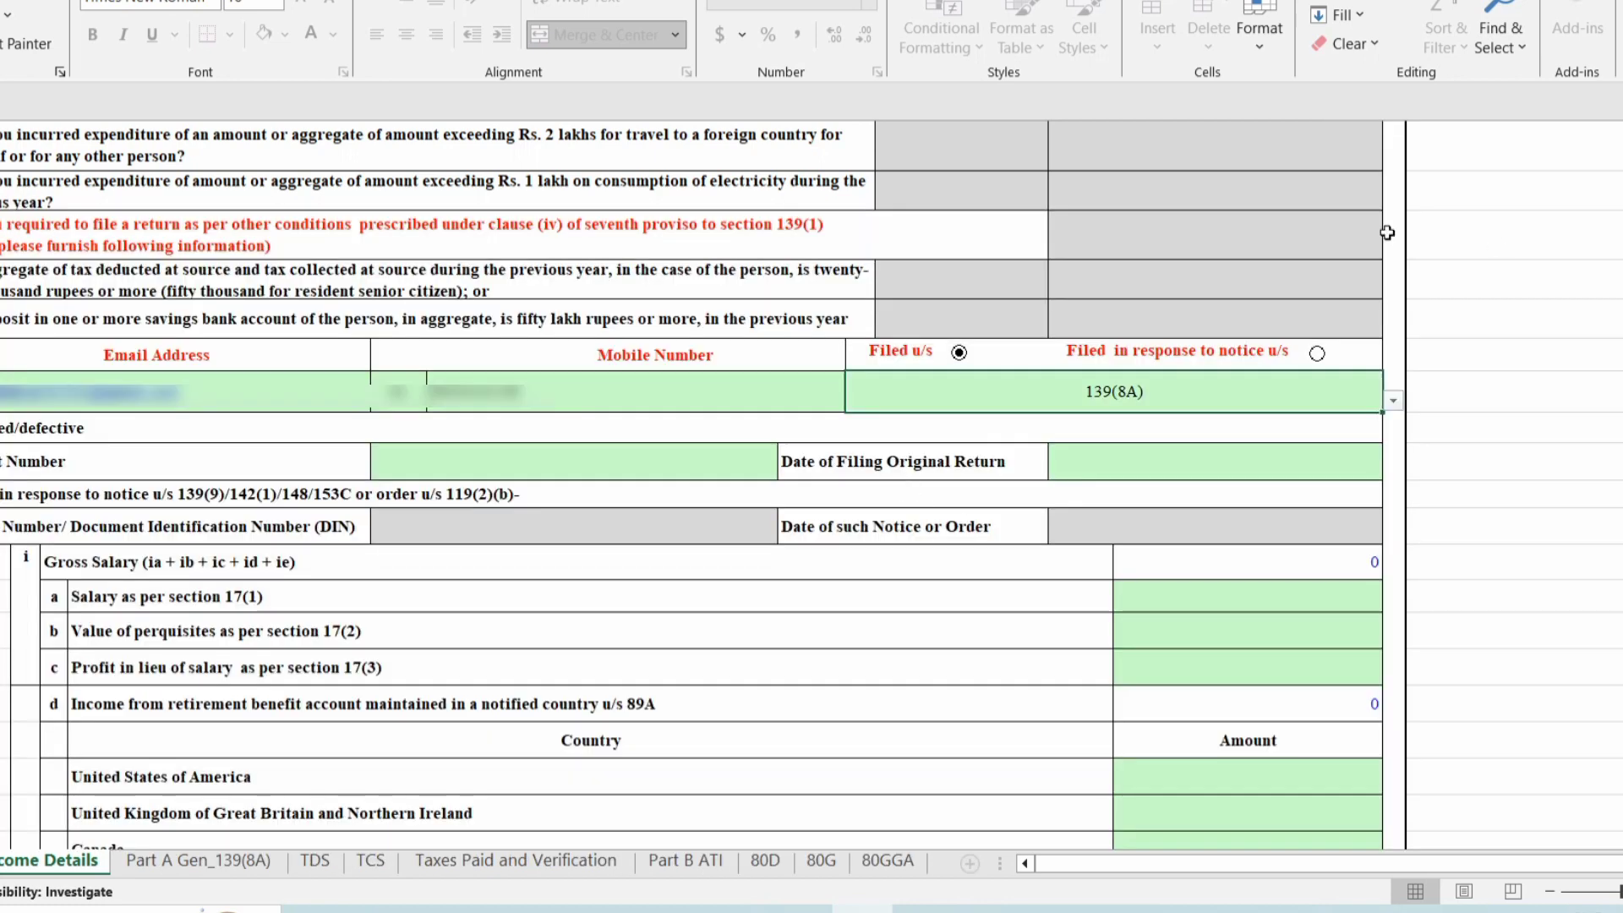
pyautogui.scroll(-1, 1091, 538)
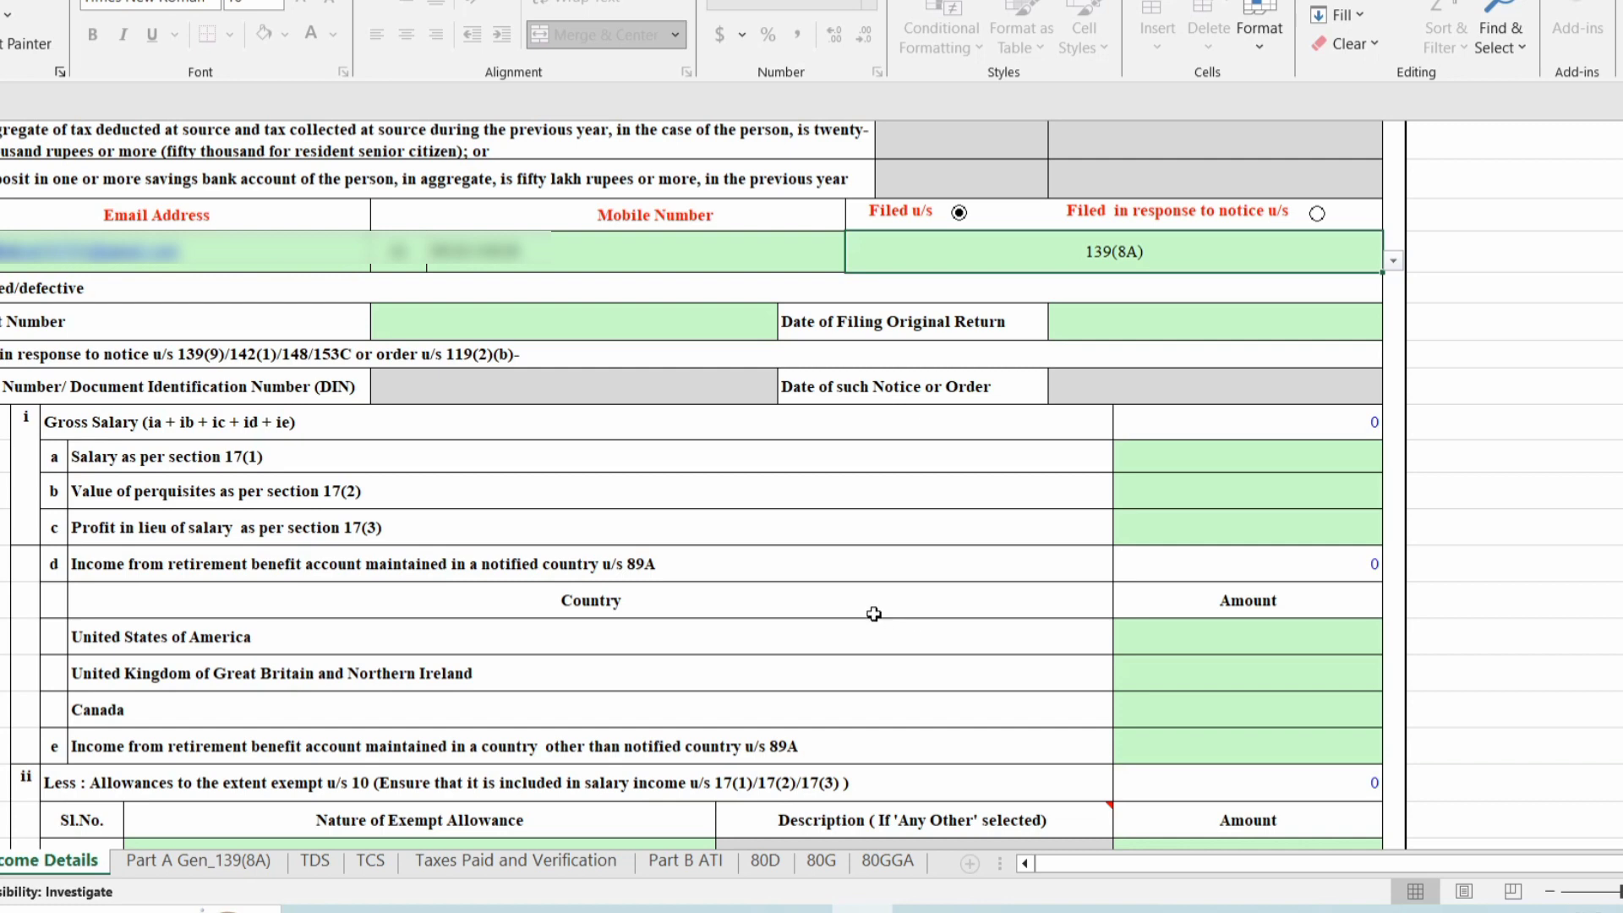
pyautogui.click(375, 909)
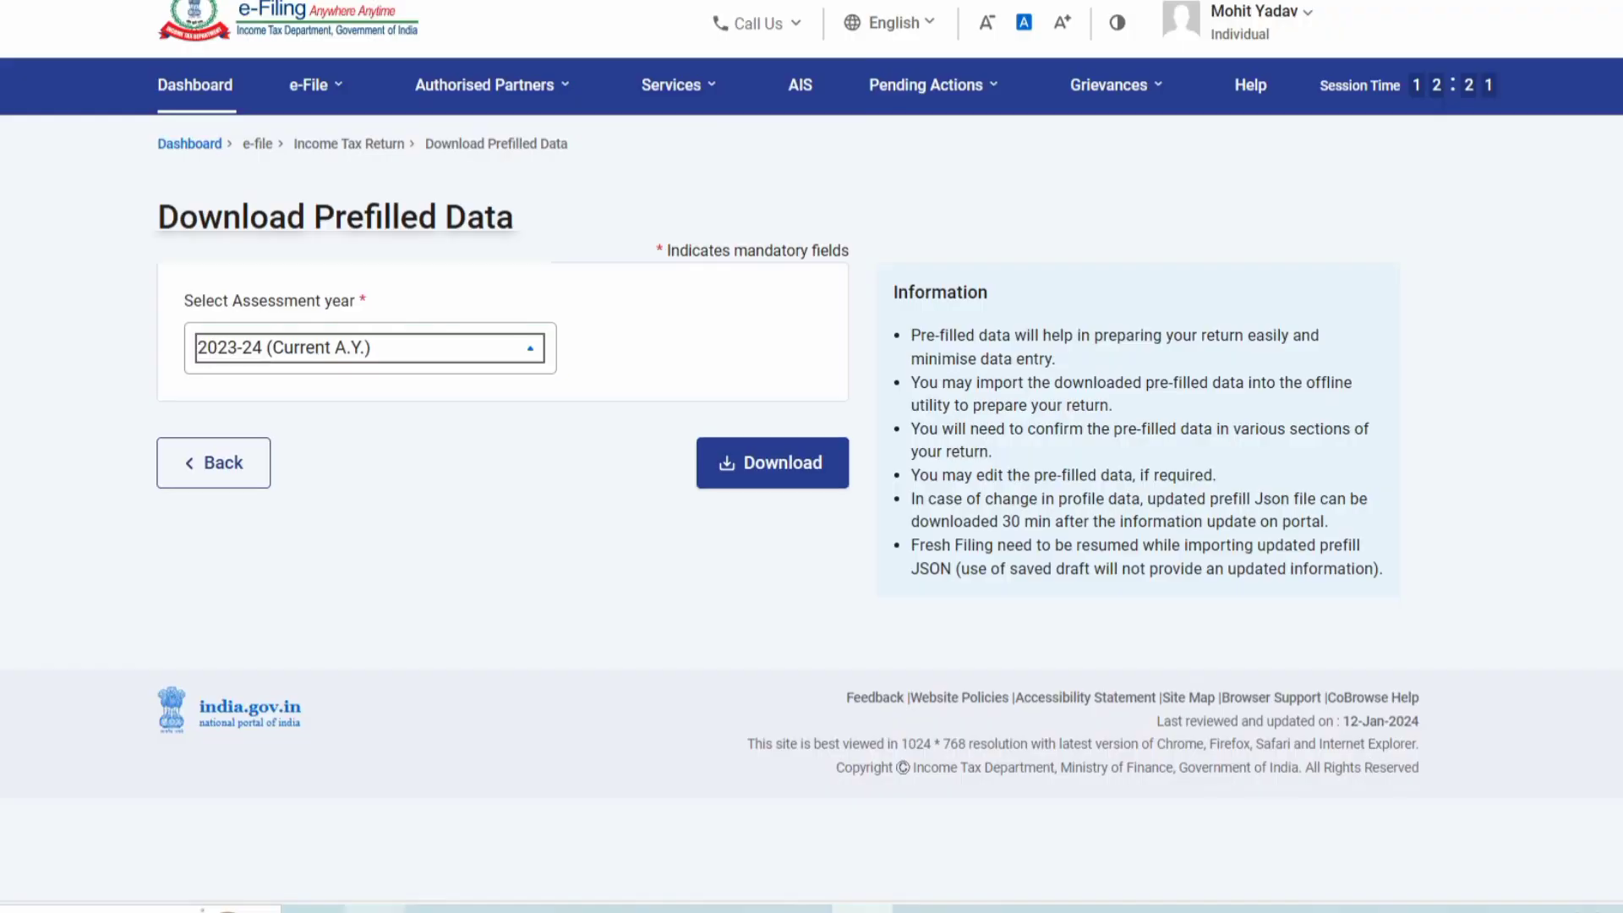
# Open the Compliance Portal's AIS statements and pick financial year 2022-23 to view the AIS PDF.
pyautogui.click(796, 83)
pyautogui.click(964, 591)
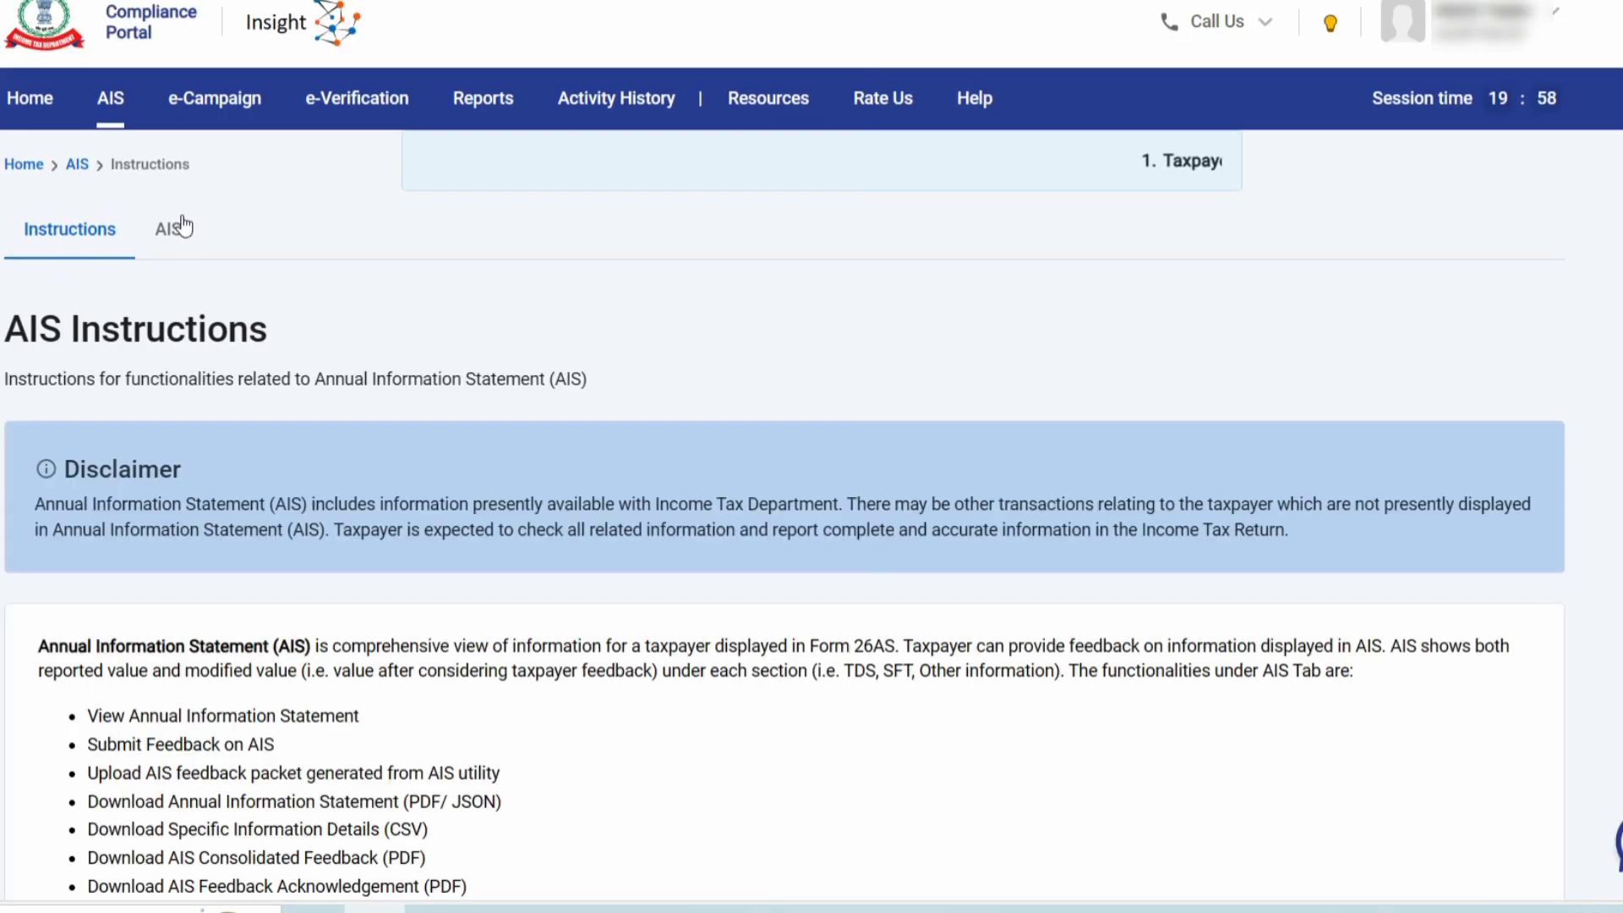
pyautogui.click(176, 229)
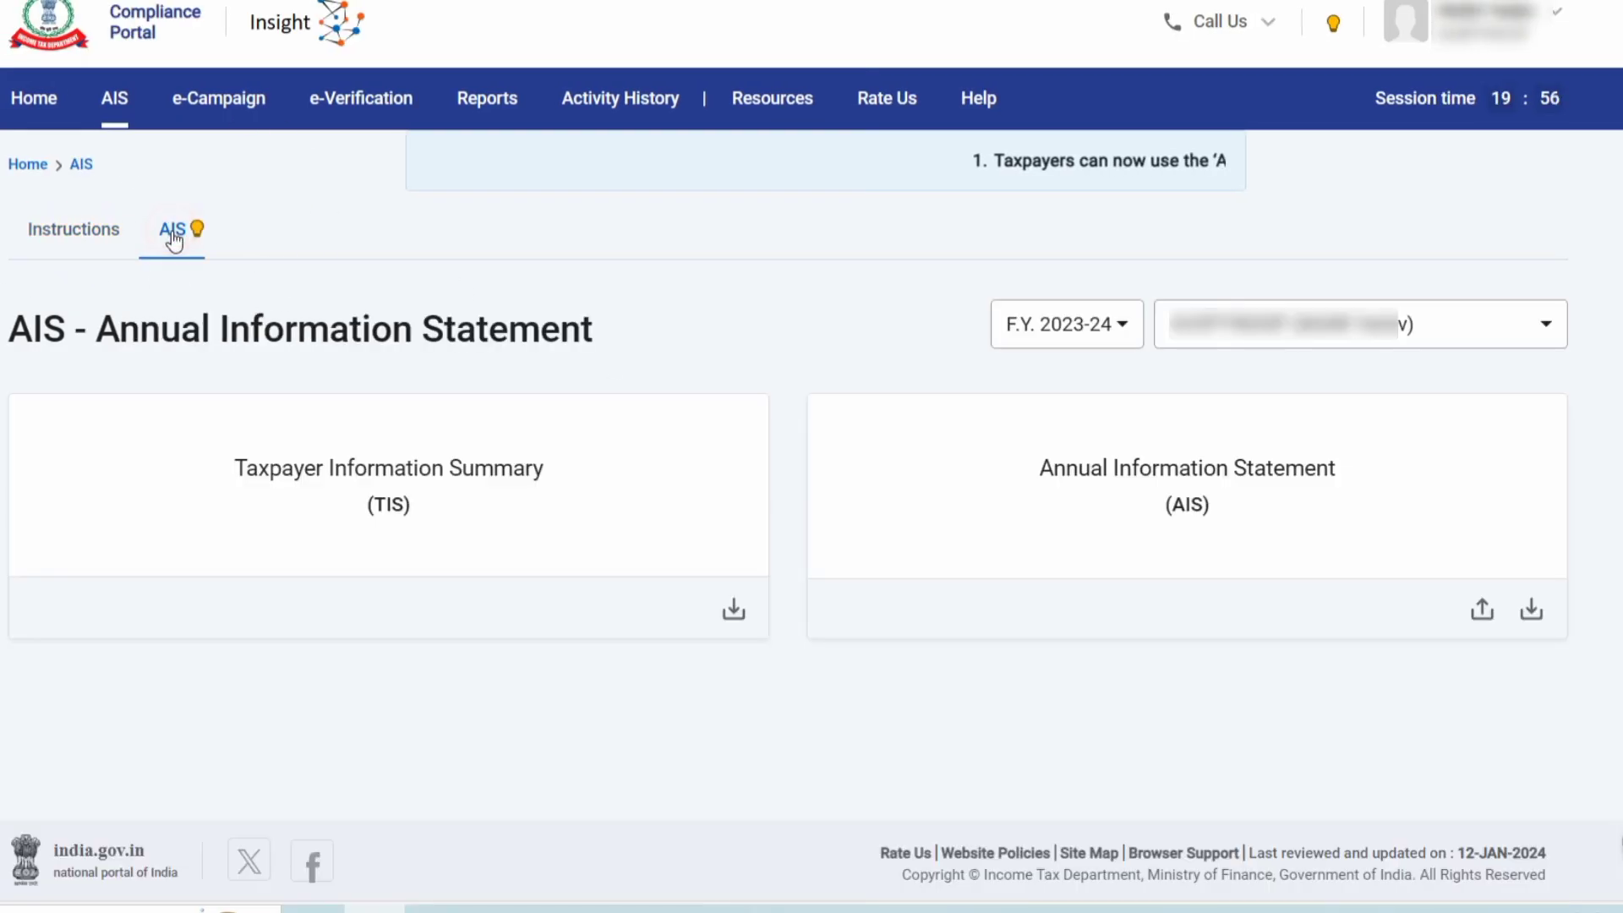
pyautogui.click(1039, 331)
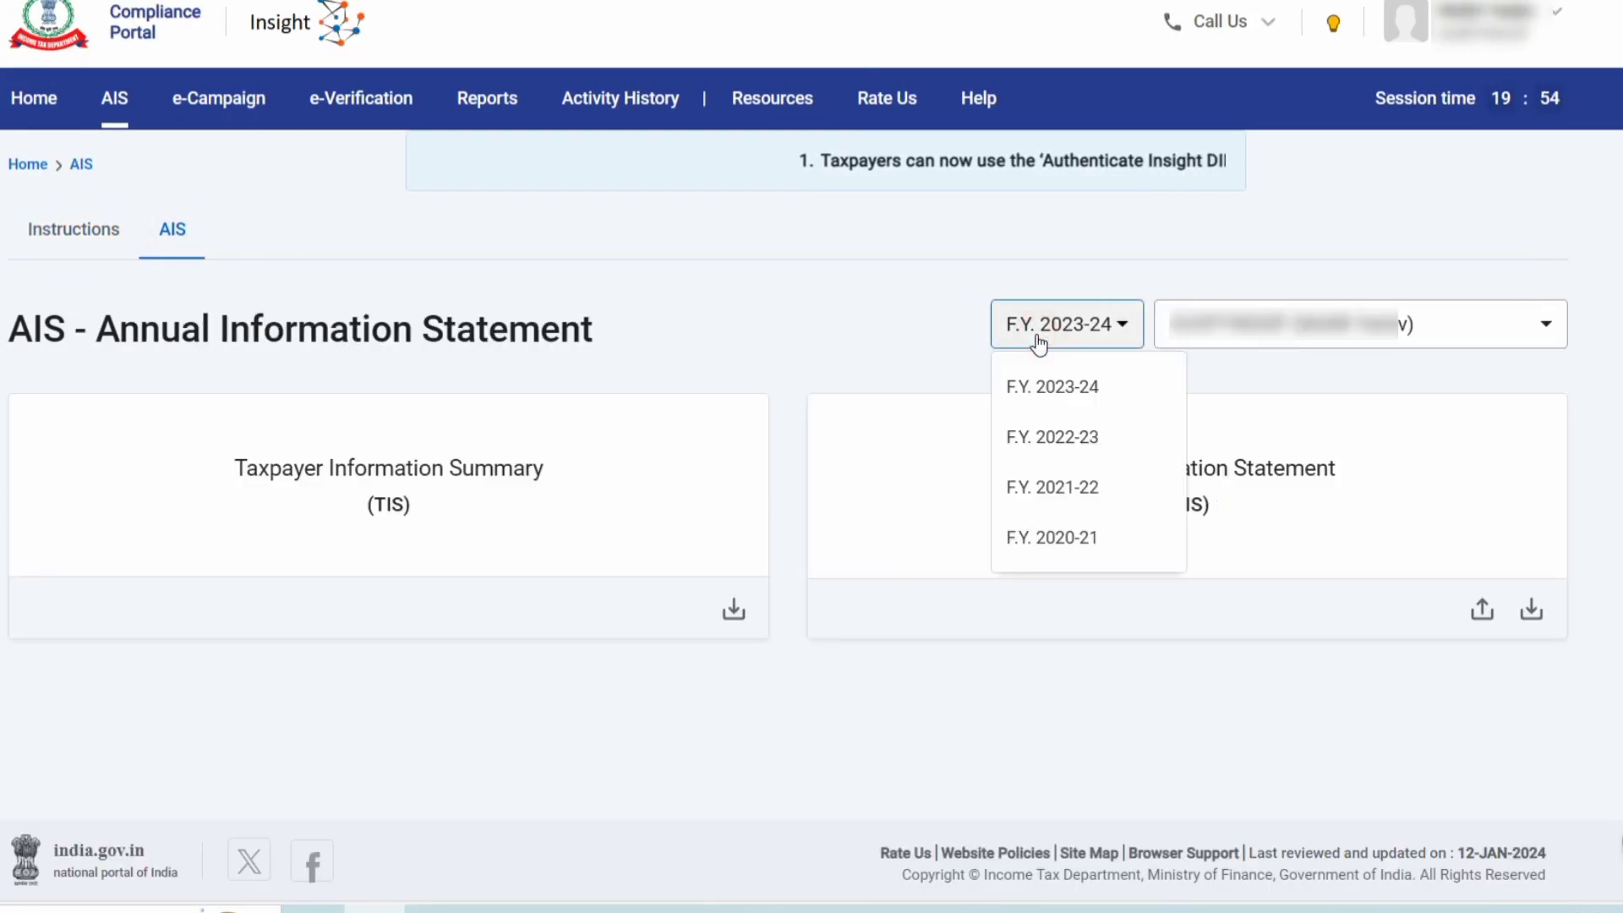
pyautogui.click(1031, 444)
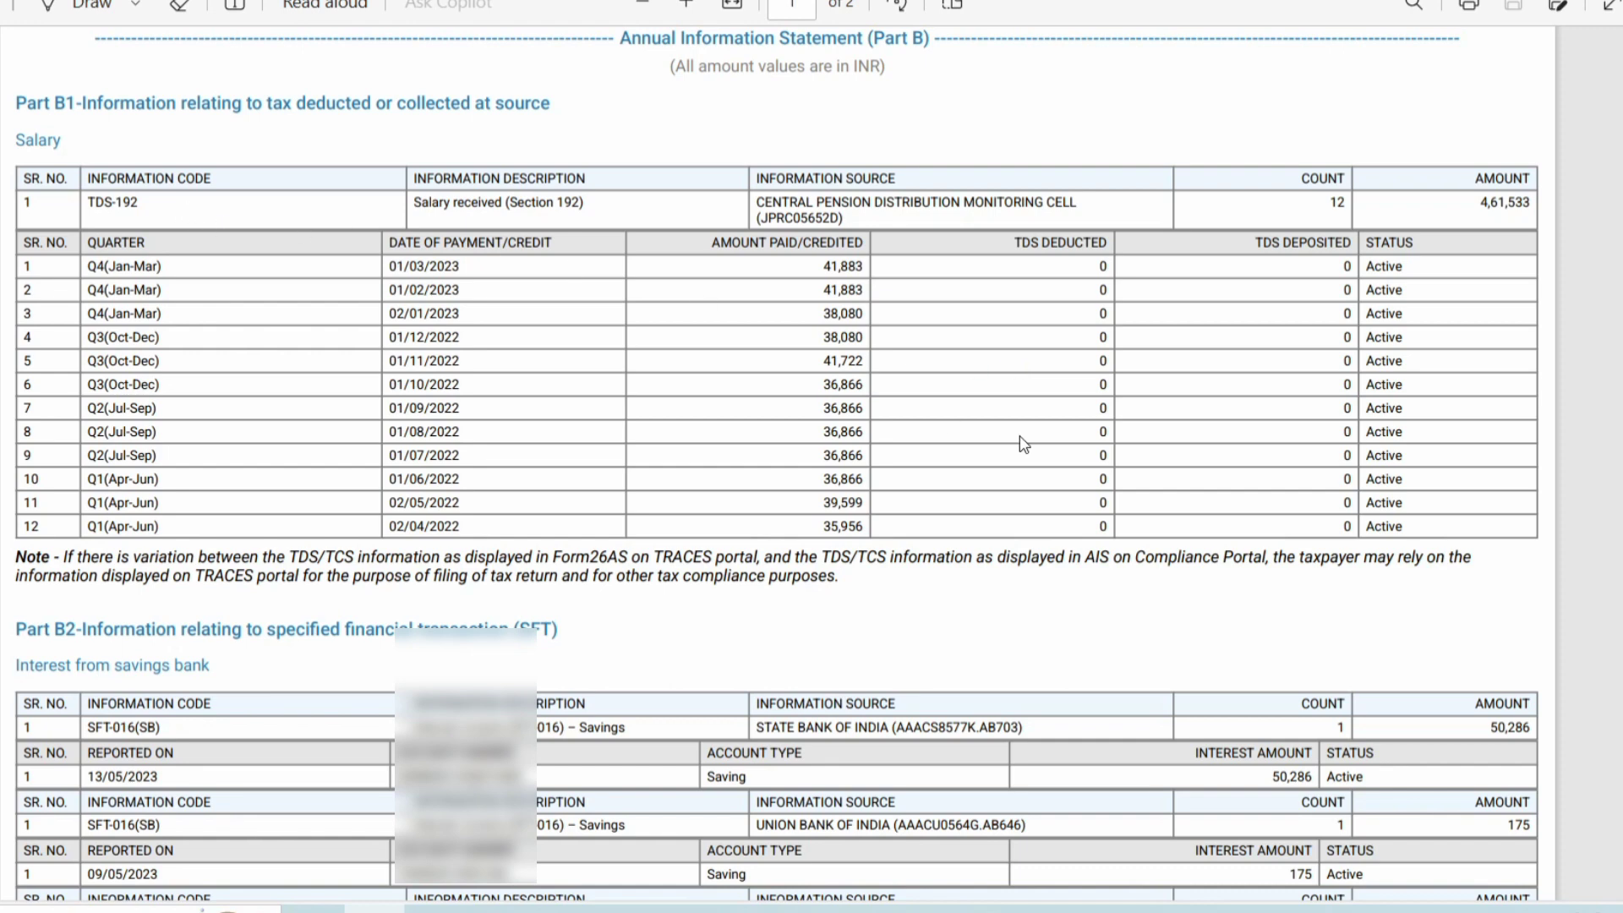
# Scroll the AIS PDF's Part B1 salary (4,61,533) and B2 interest entries, then return to the ITR-1 workbook.
pyautogui.scroll(-5, 919, 569)
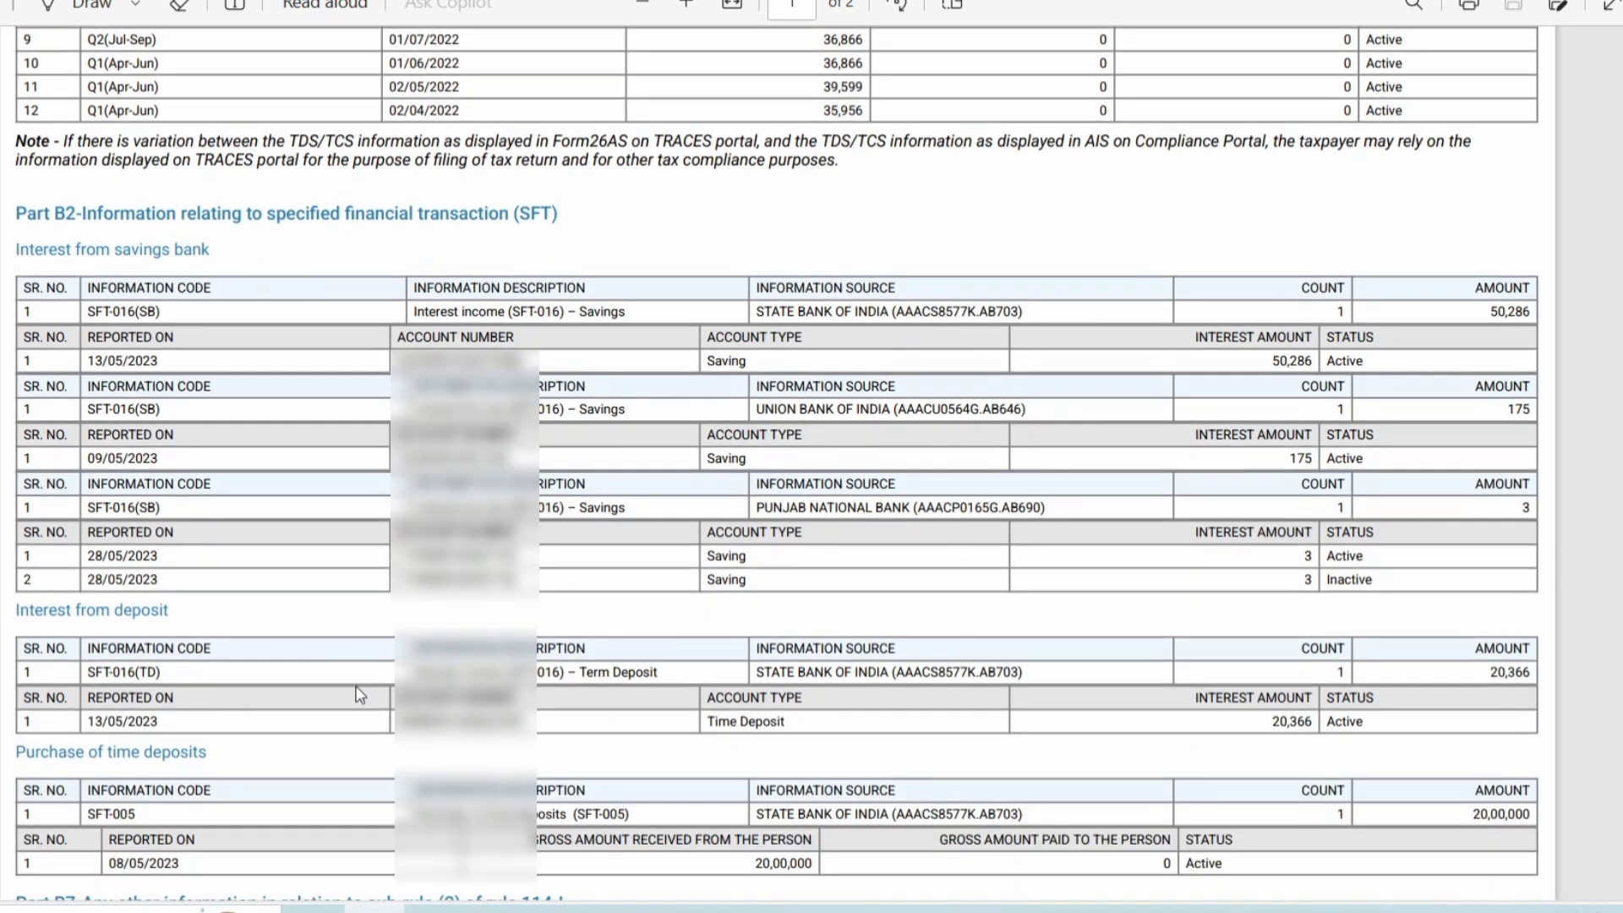
pyautogui.scroll(3, 899, 623)
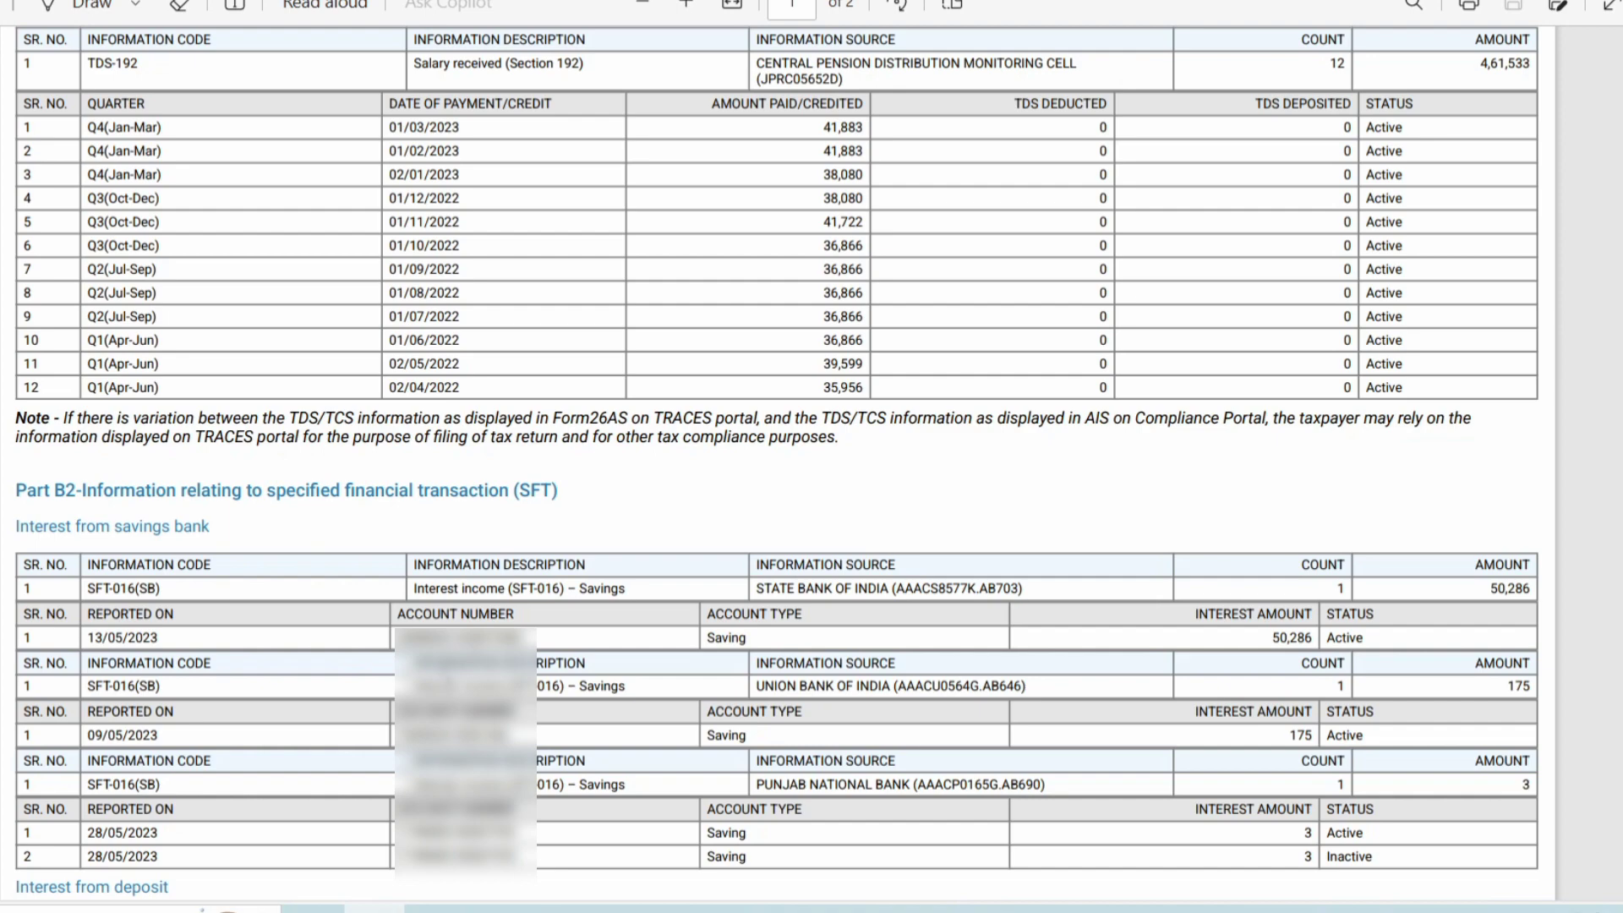
pyautogui.click(863, 896)
# Enter 461533 as Salary as per section 17(1).
pyautogui.click(1243, 461)
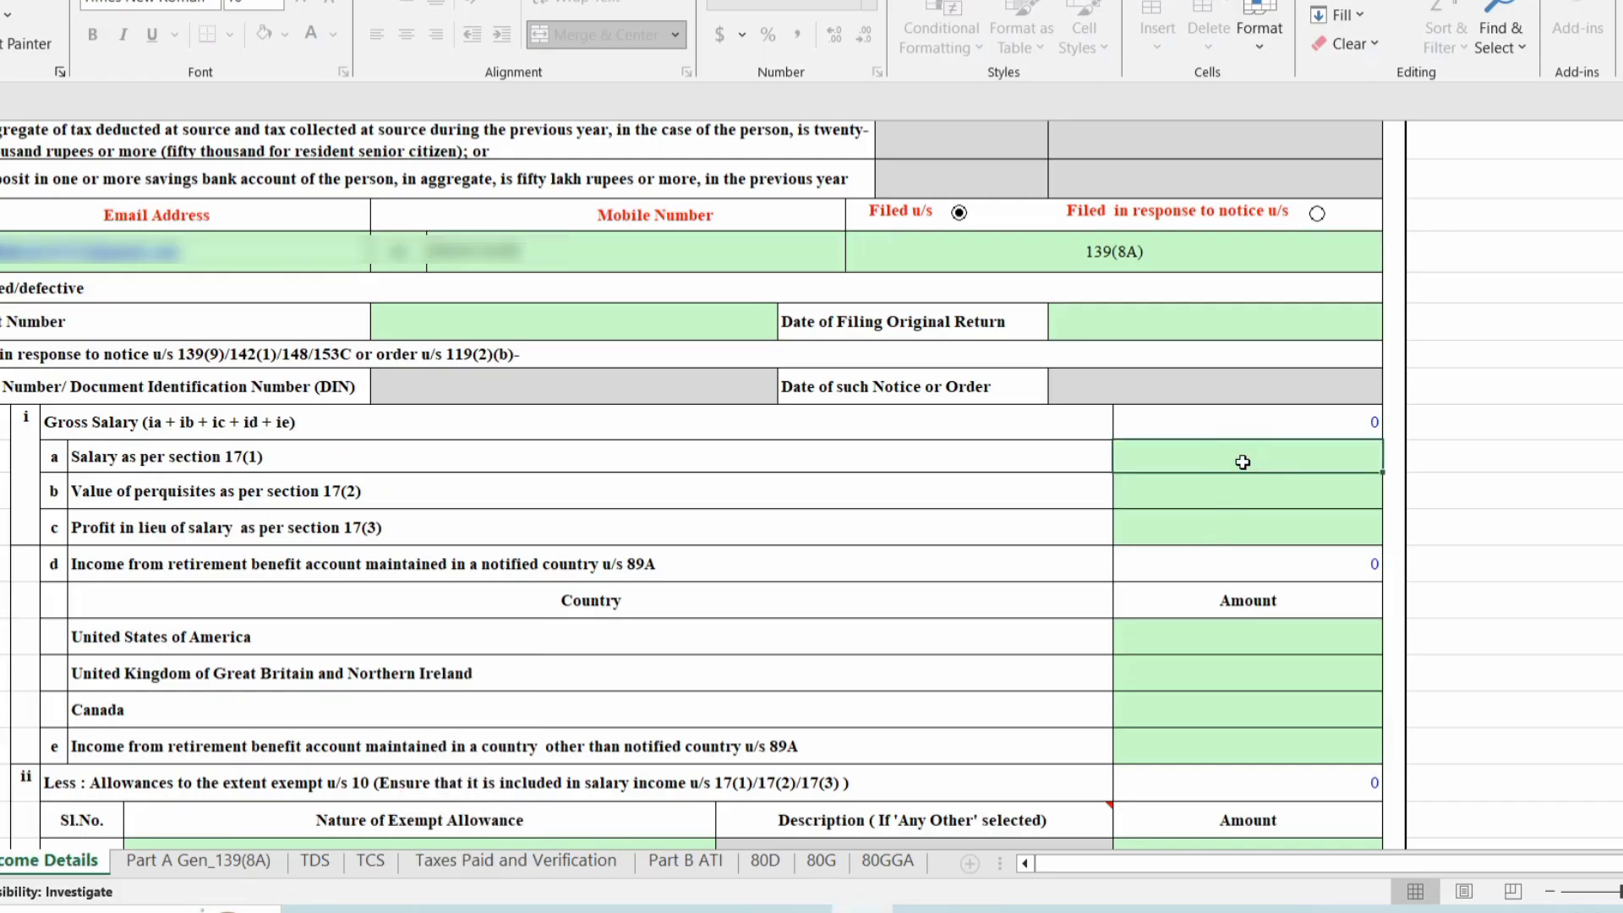
pyautogui.write('461533')
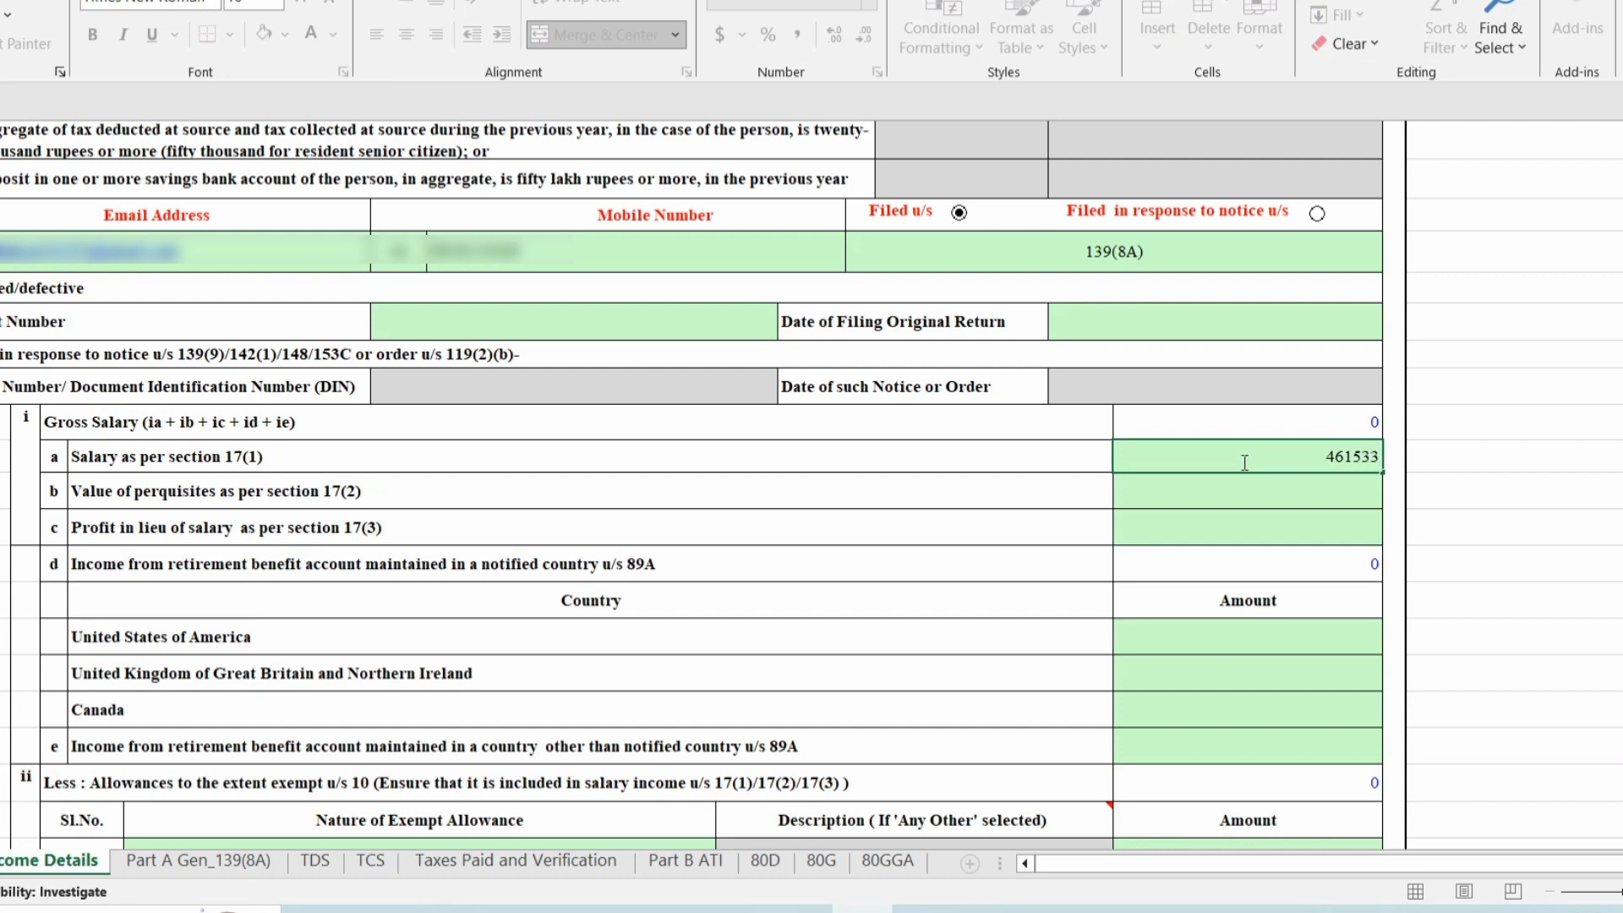
pyautogui.click(959, 511)
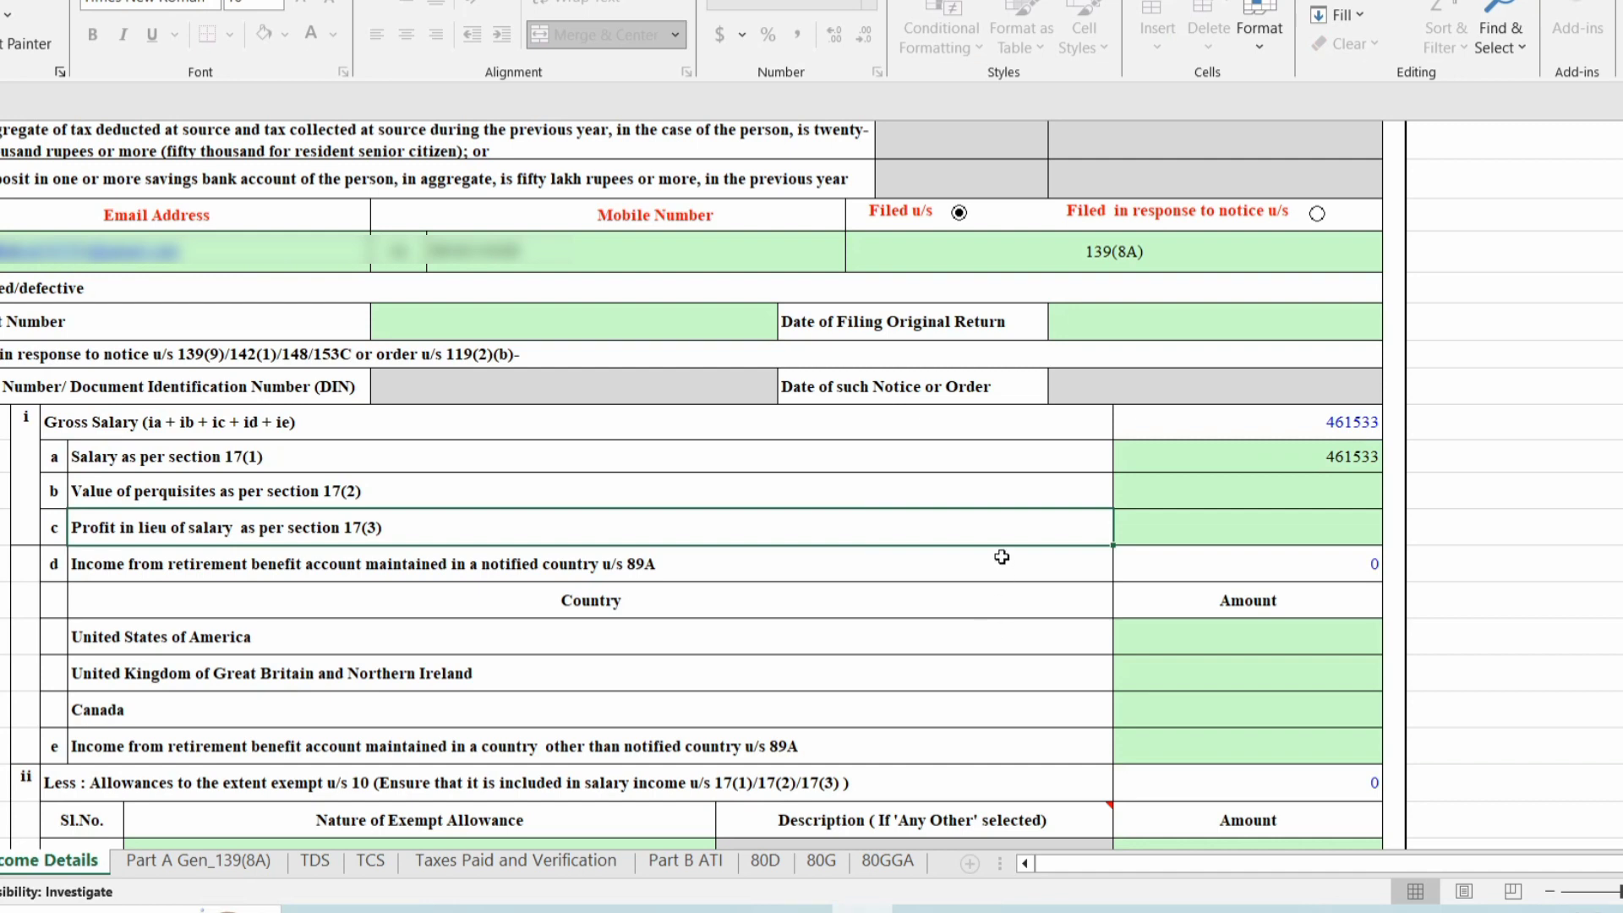
# Set the Type of House Property to Self Occupied.
pyautogui.scroll(-2, 1002, 558)
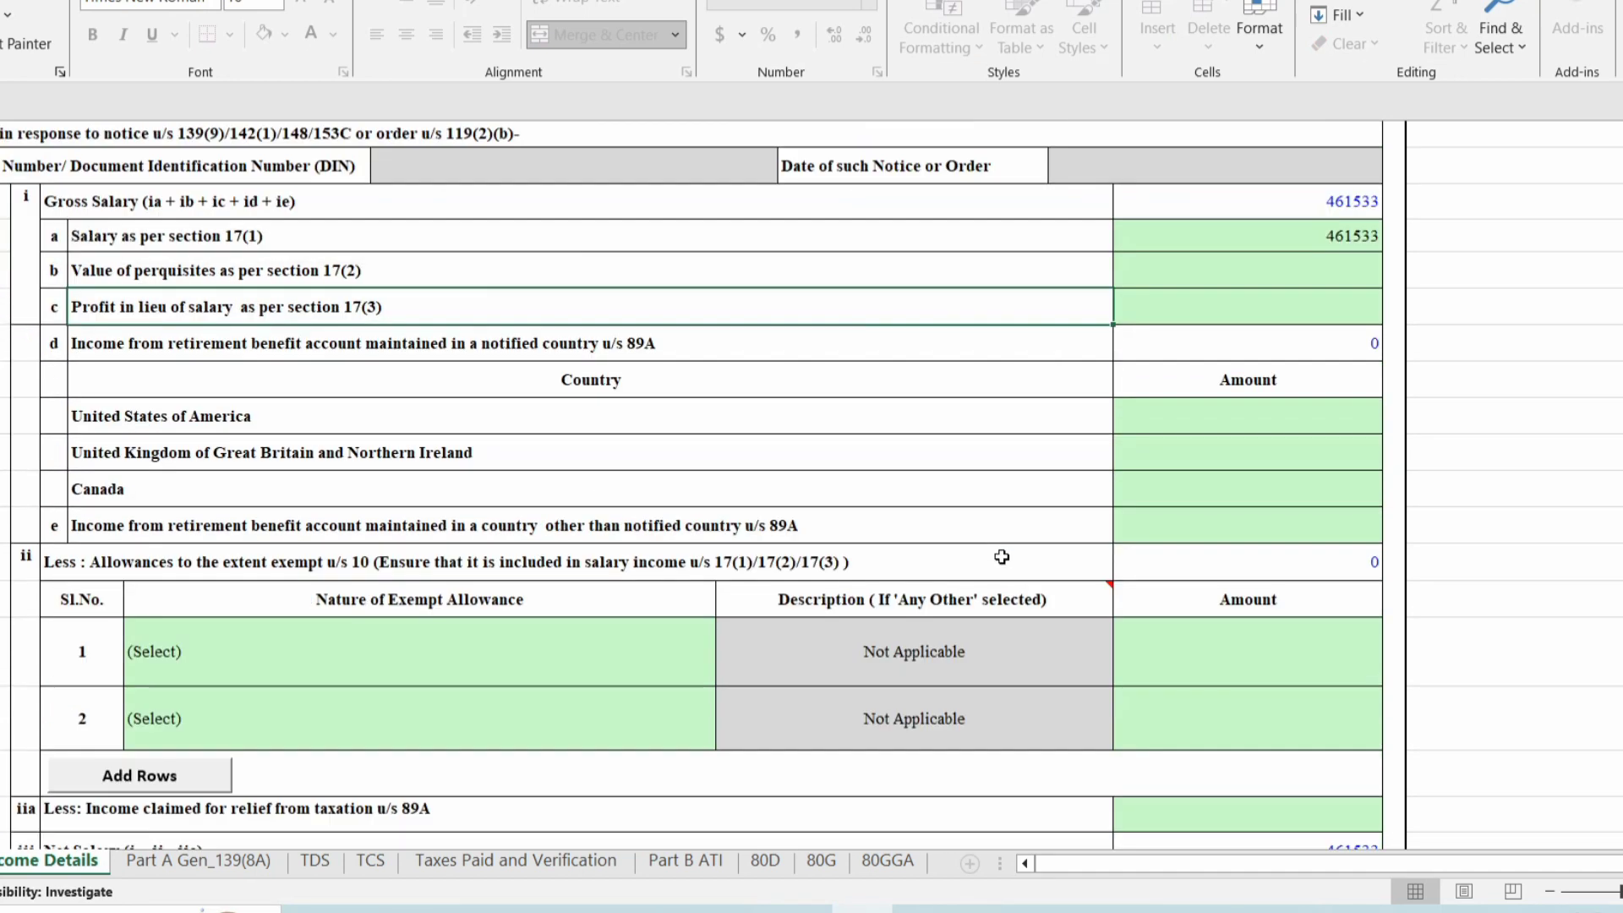
pyautogui.scroll(-1, 1000, 660)
pyautogui.scroll(-1, 1000, 661)
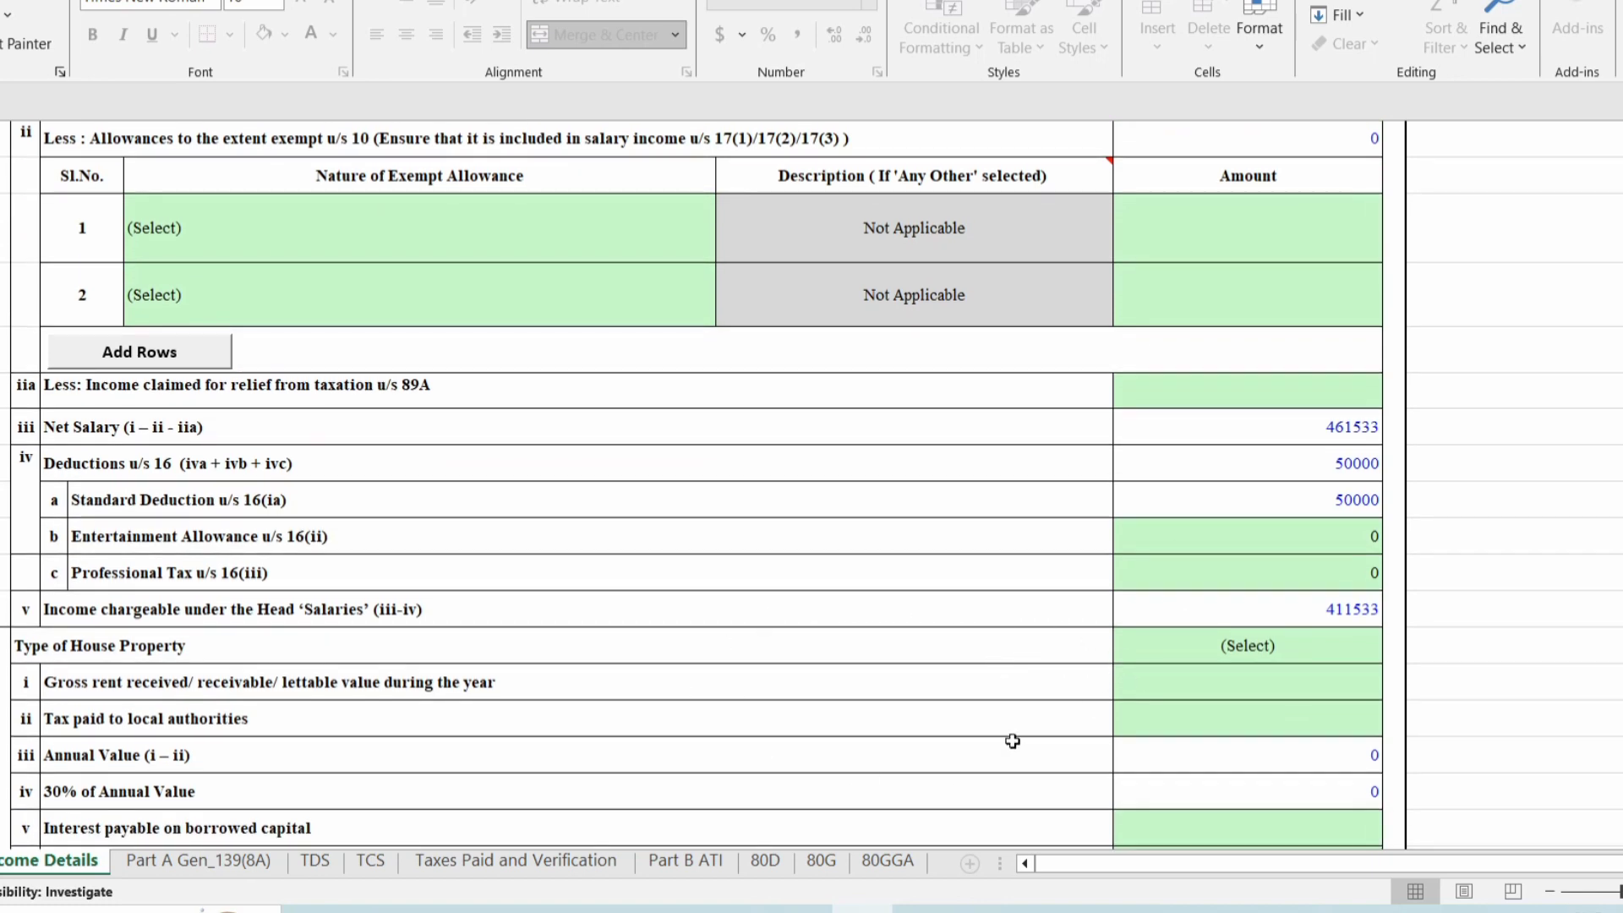
pyautogui.click(1217, 654)
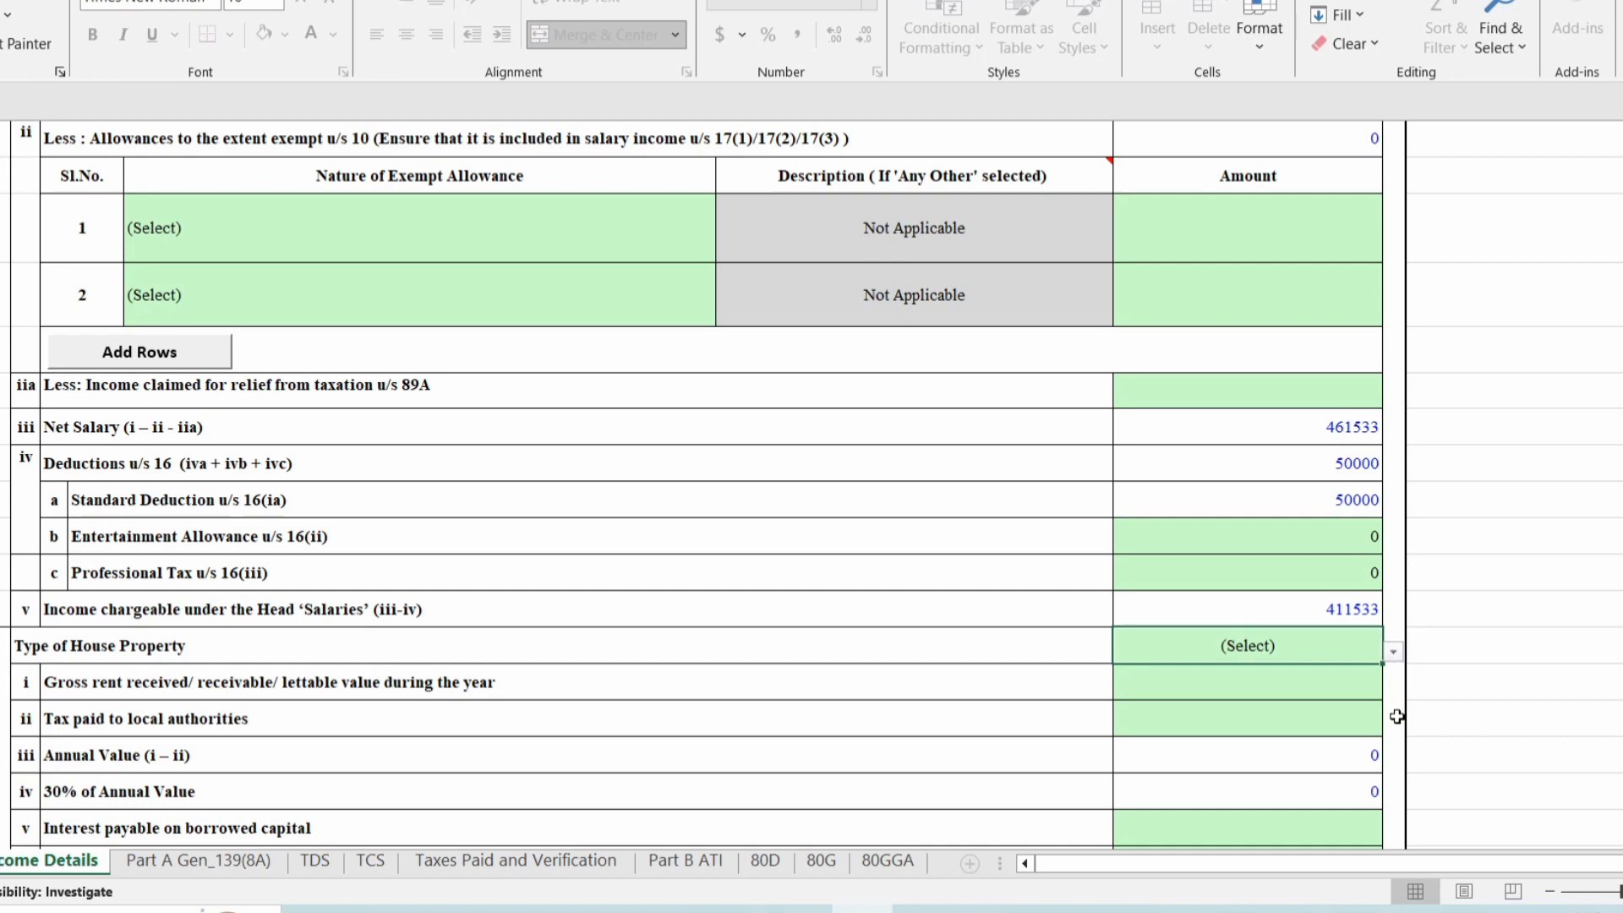
pyautogui.click(1394, 651)
pyautogui.click(1137, 693)
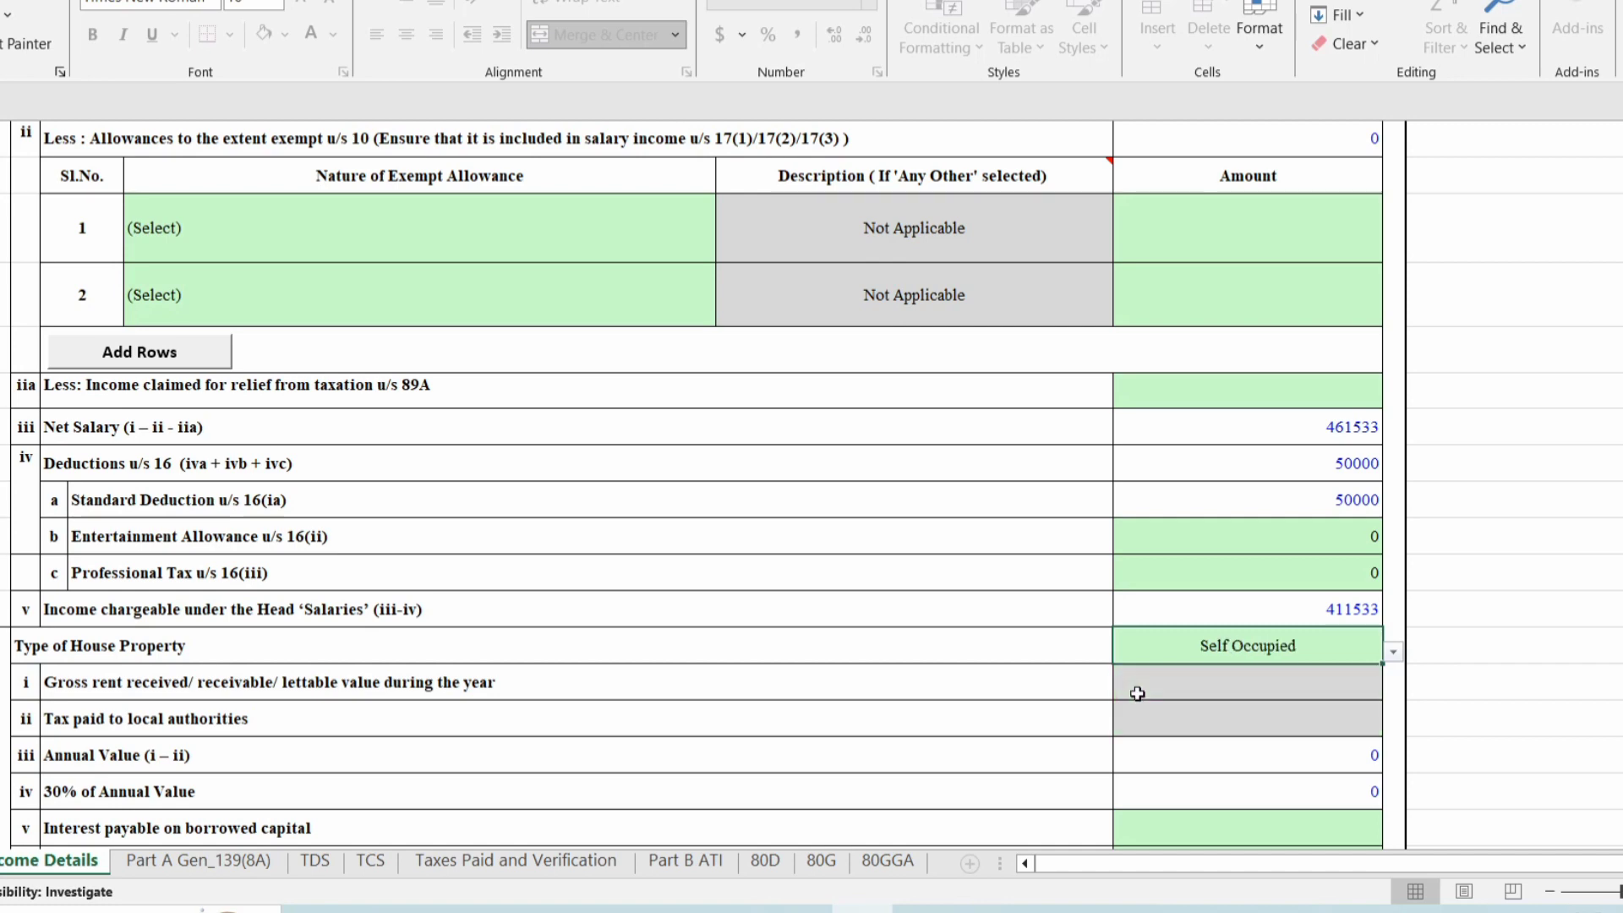
# Check the 20366 deposit interest amount against the AIS statement PDF.
pyautogui.scroll(-3, 896, 672)
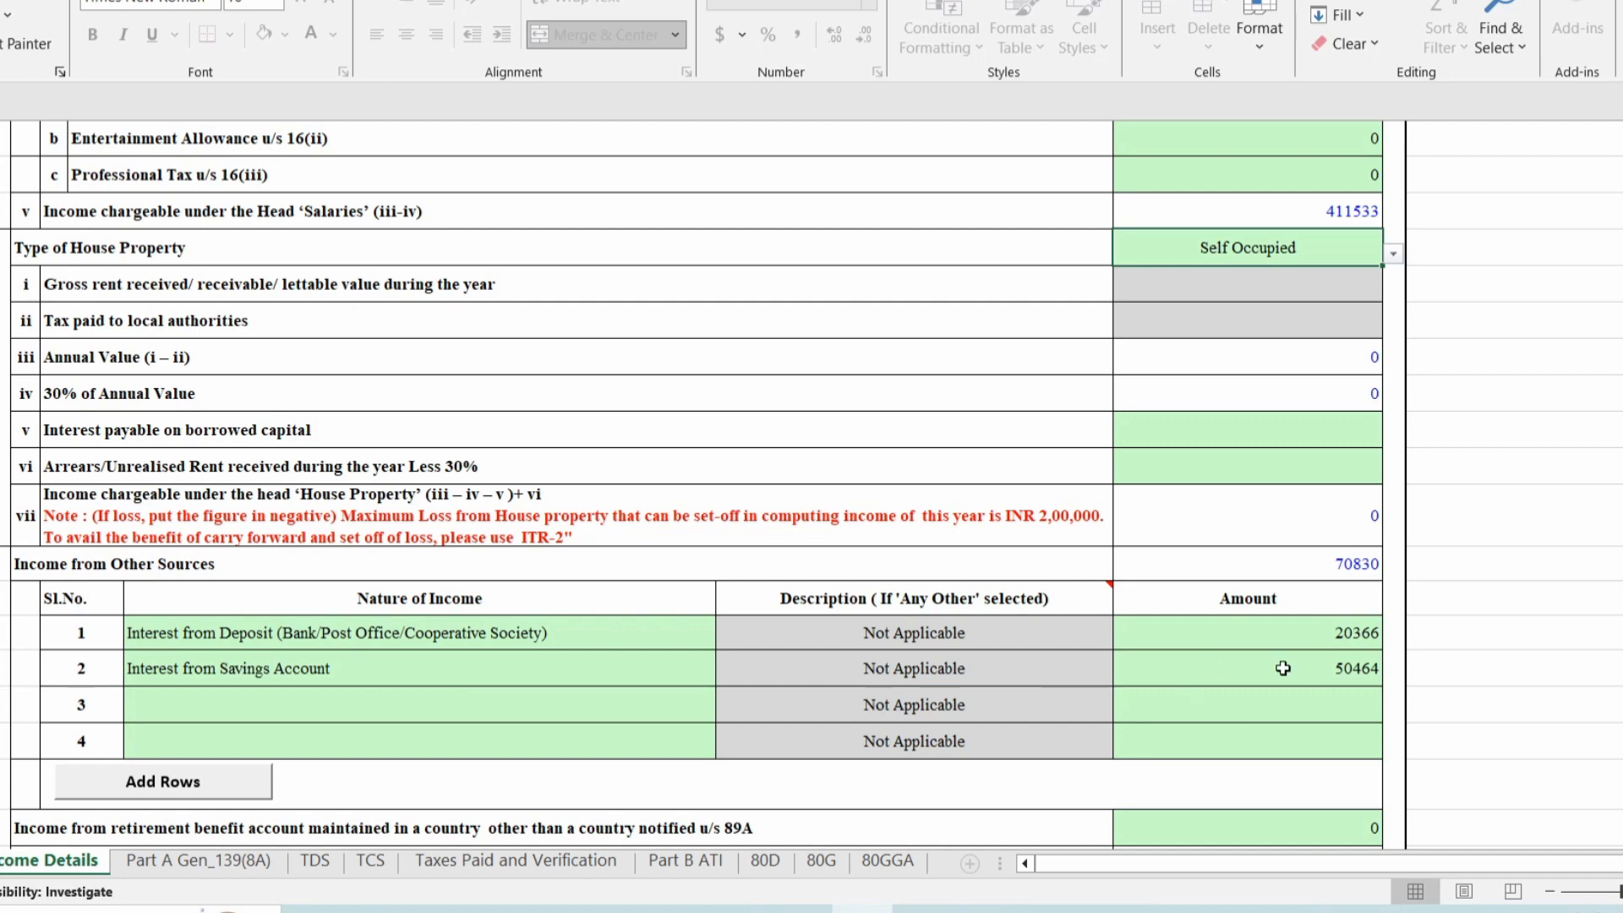
pyautogui.click(1343, 628)
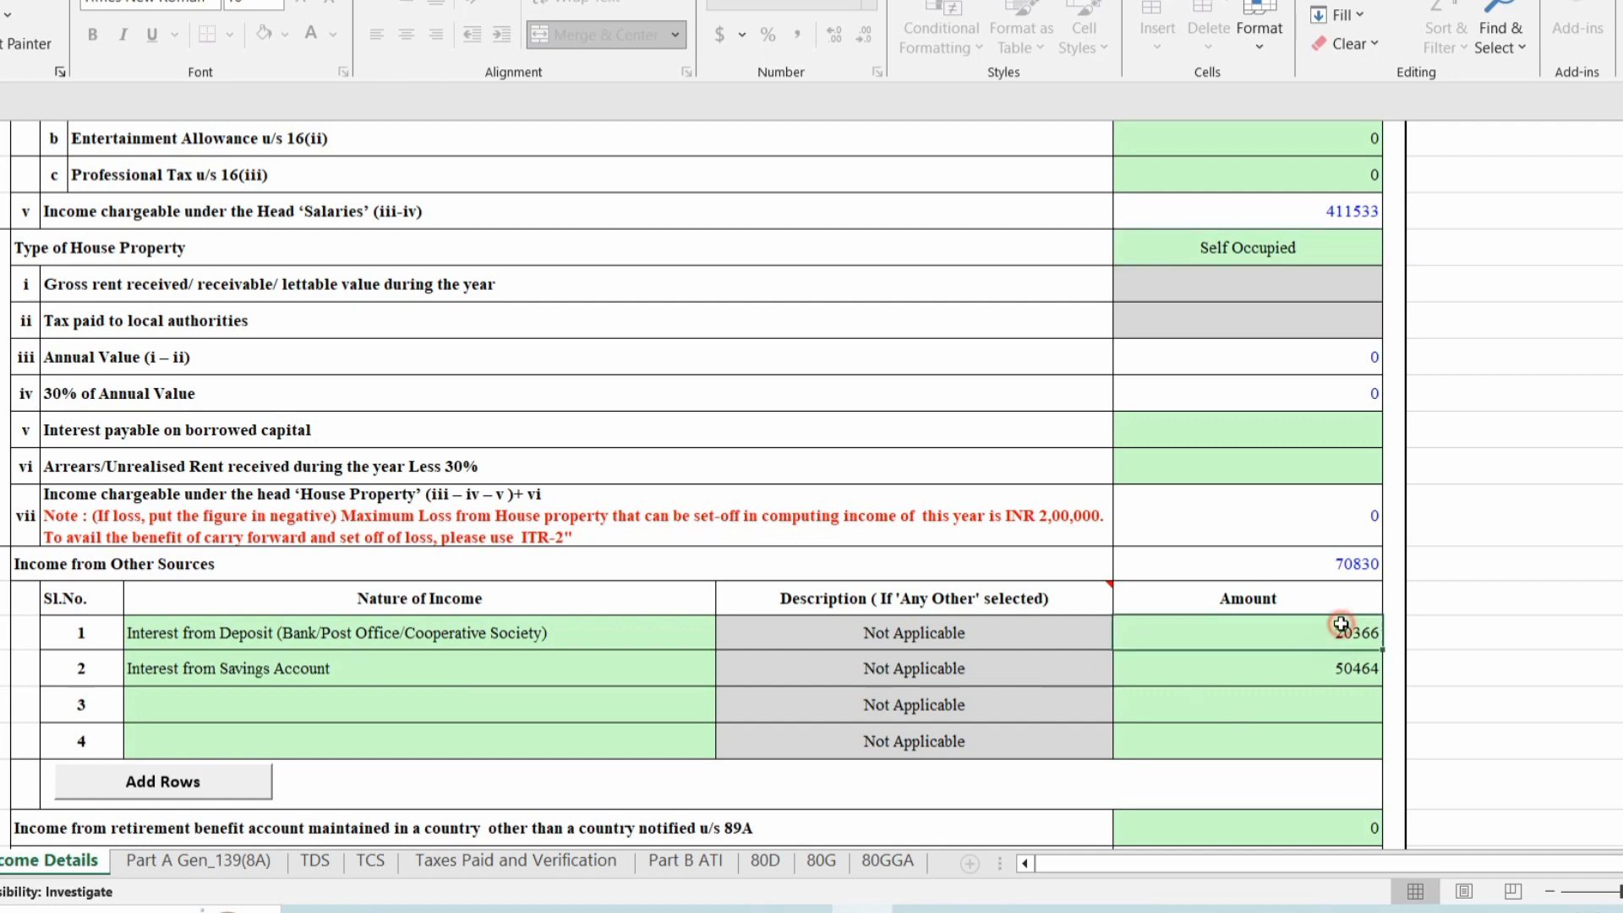
pyautogui.click(374, 910)
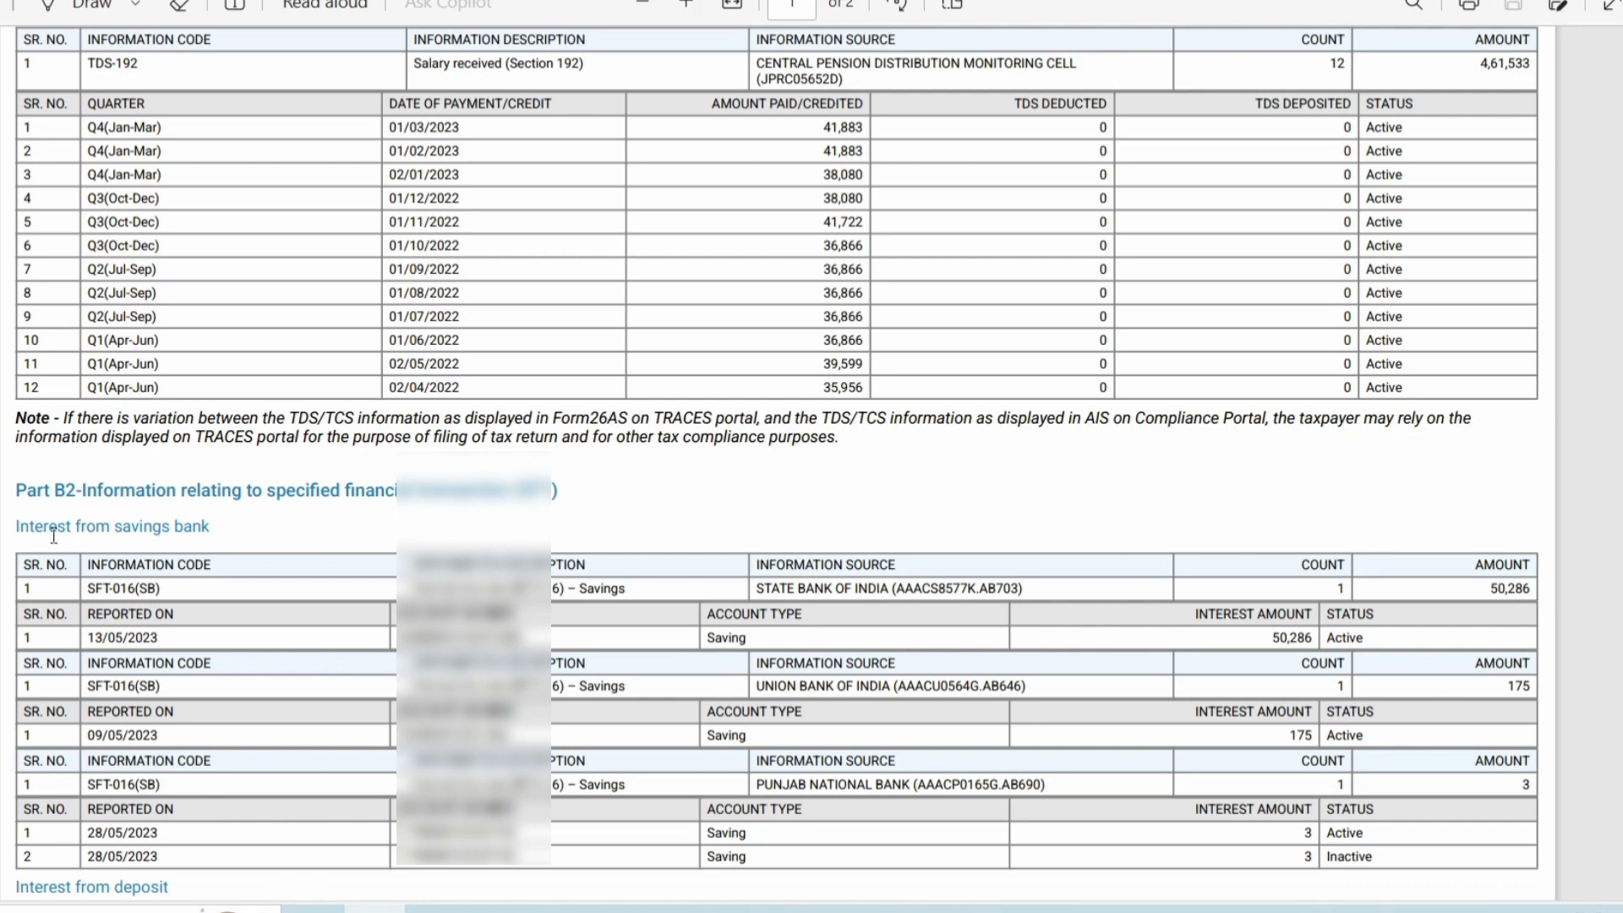
# Scroll the AIS PDF to the Part B2 deposit interest entries, then go back to the workbook.
pyautogui.scroll(-3, 983, 629)
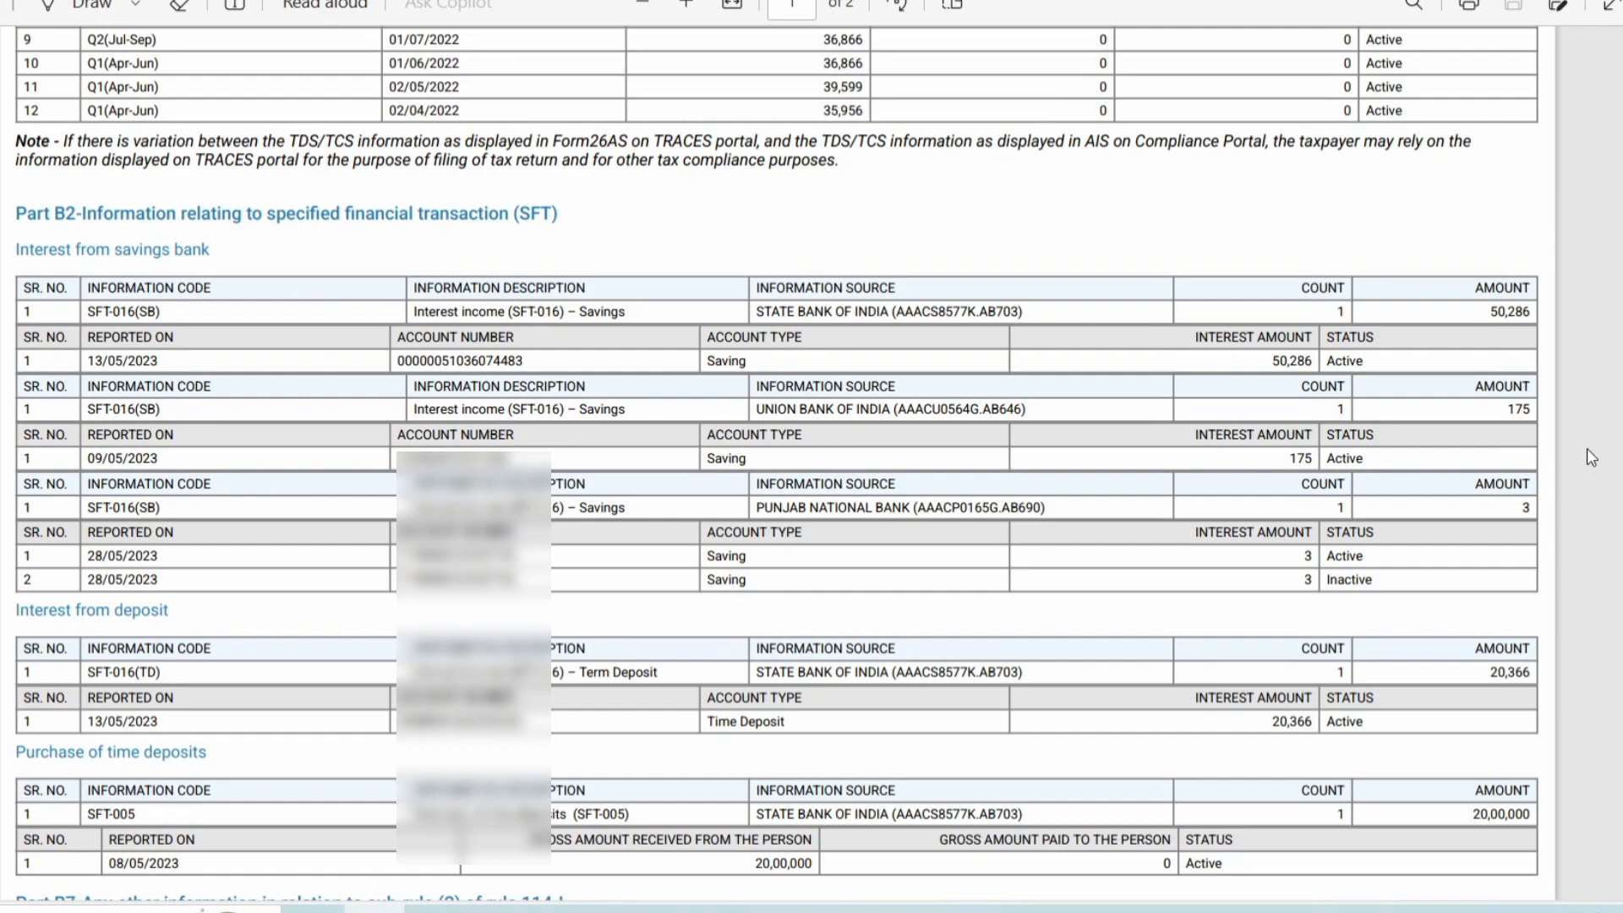
pyautogui.click(862, 910)
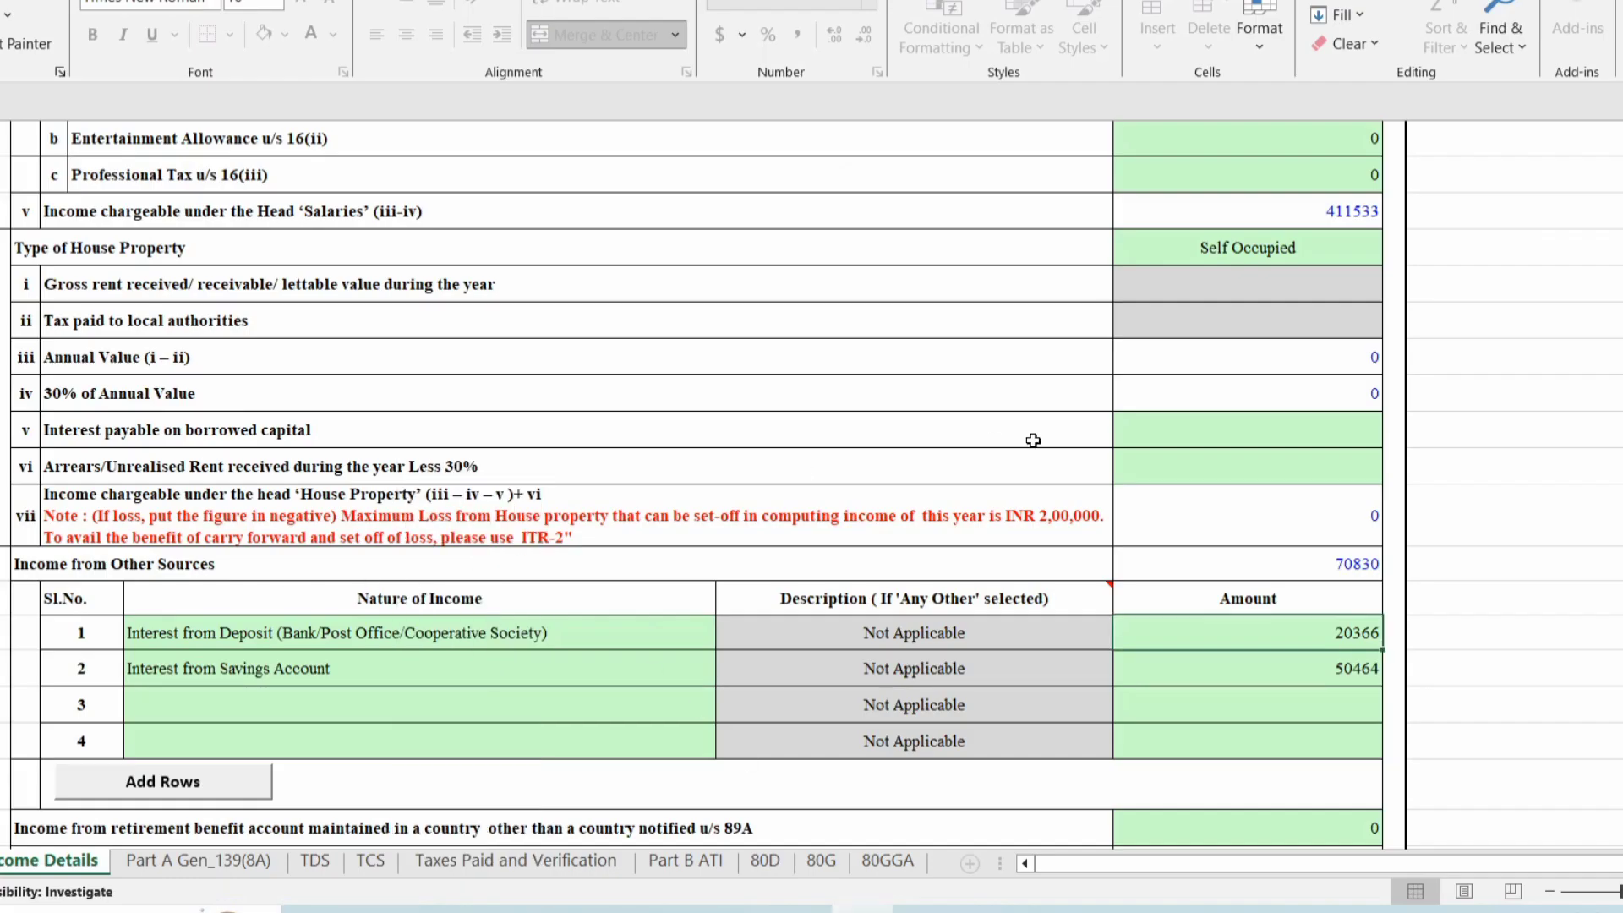
# Validate Income Details, advance to the TDS sheet, and acknowledge the TAN and 139(8A) reminders.
pyautogui.scroll(20, 1053, 453)
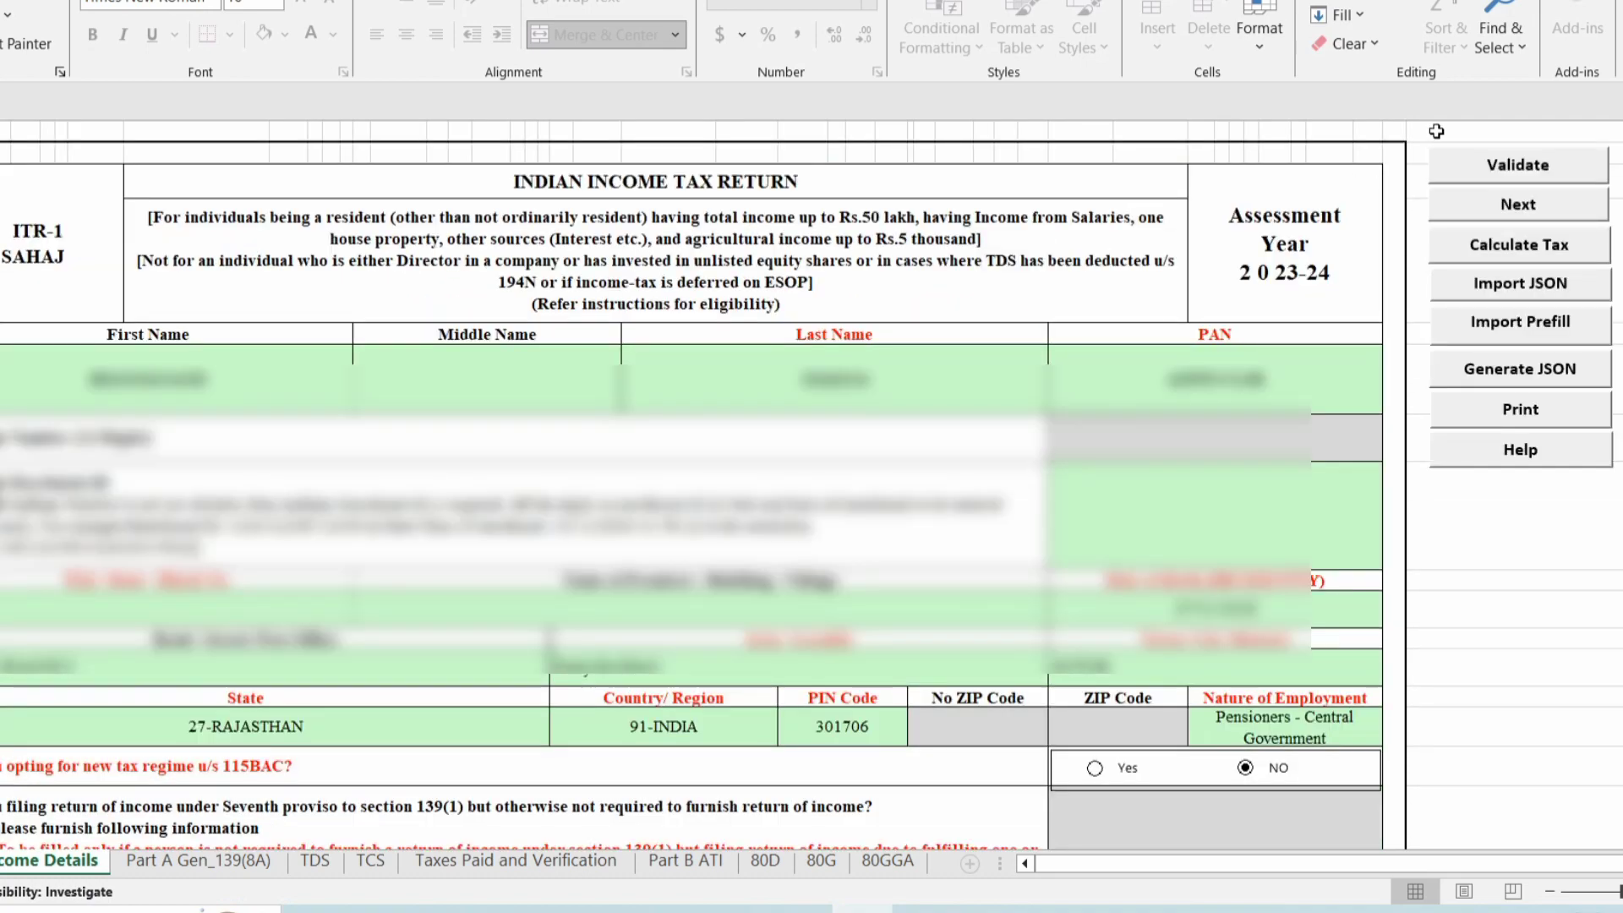
pyautogui.click(1470, 165)
pyautogui.click(822, 471)
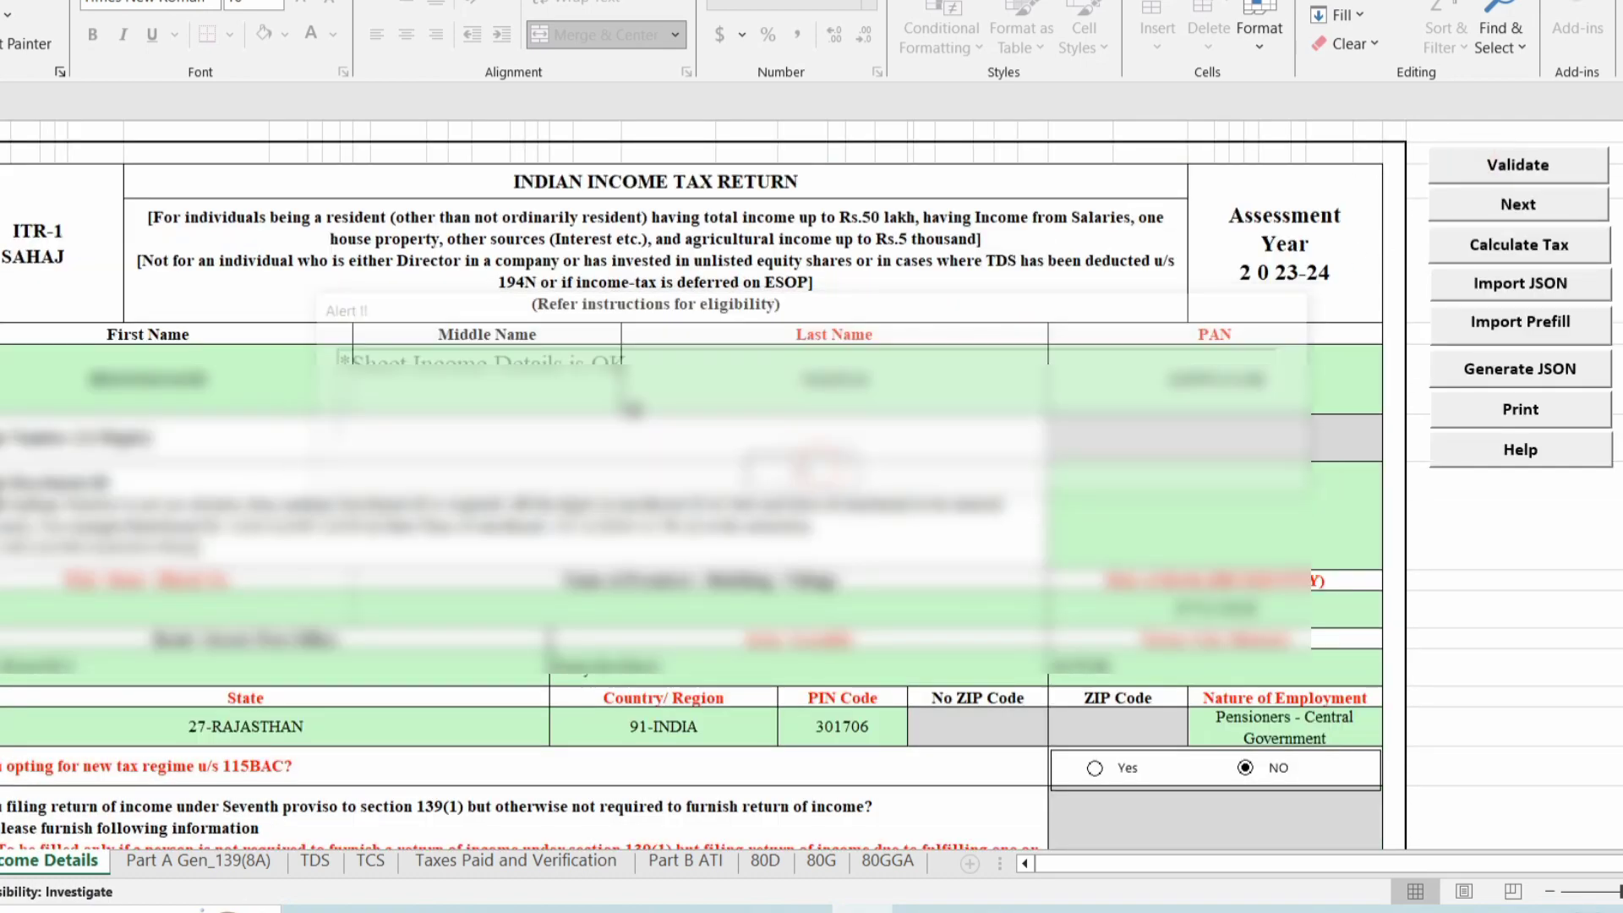
pyautogui.click(1499, 210)
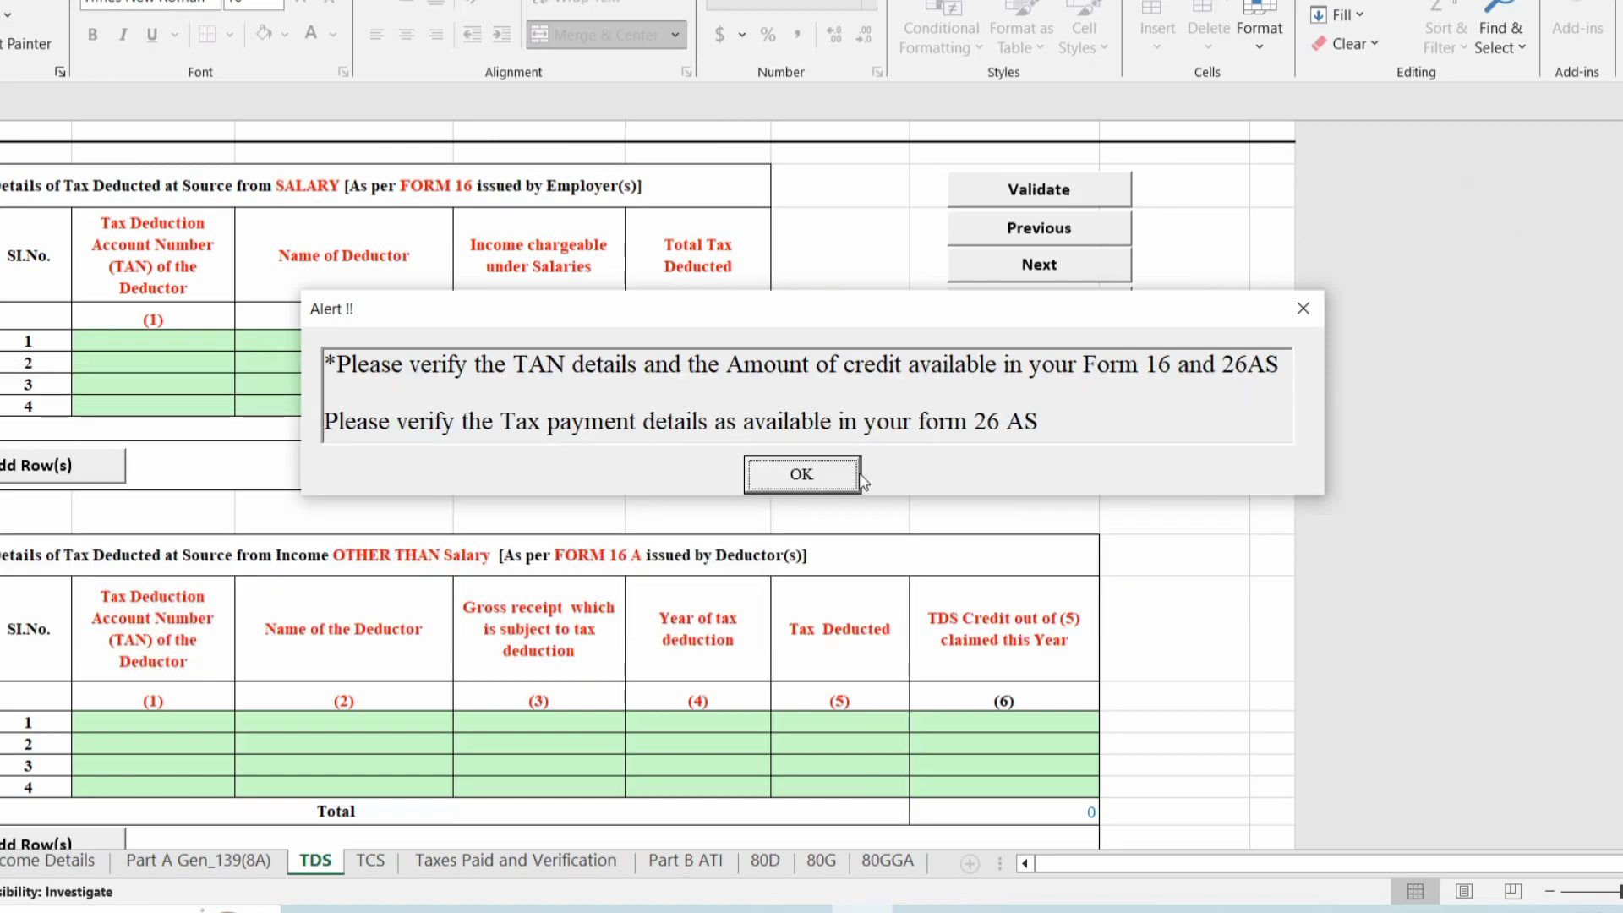
pyautogui.click(834, 475)
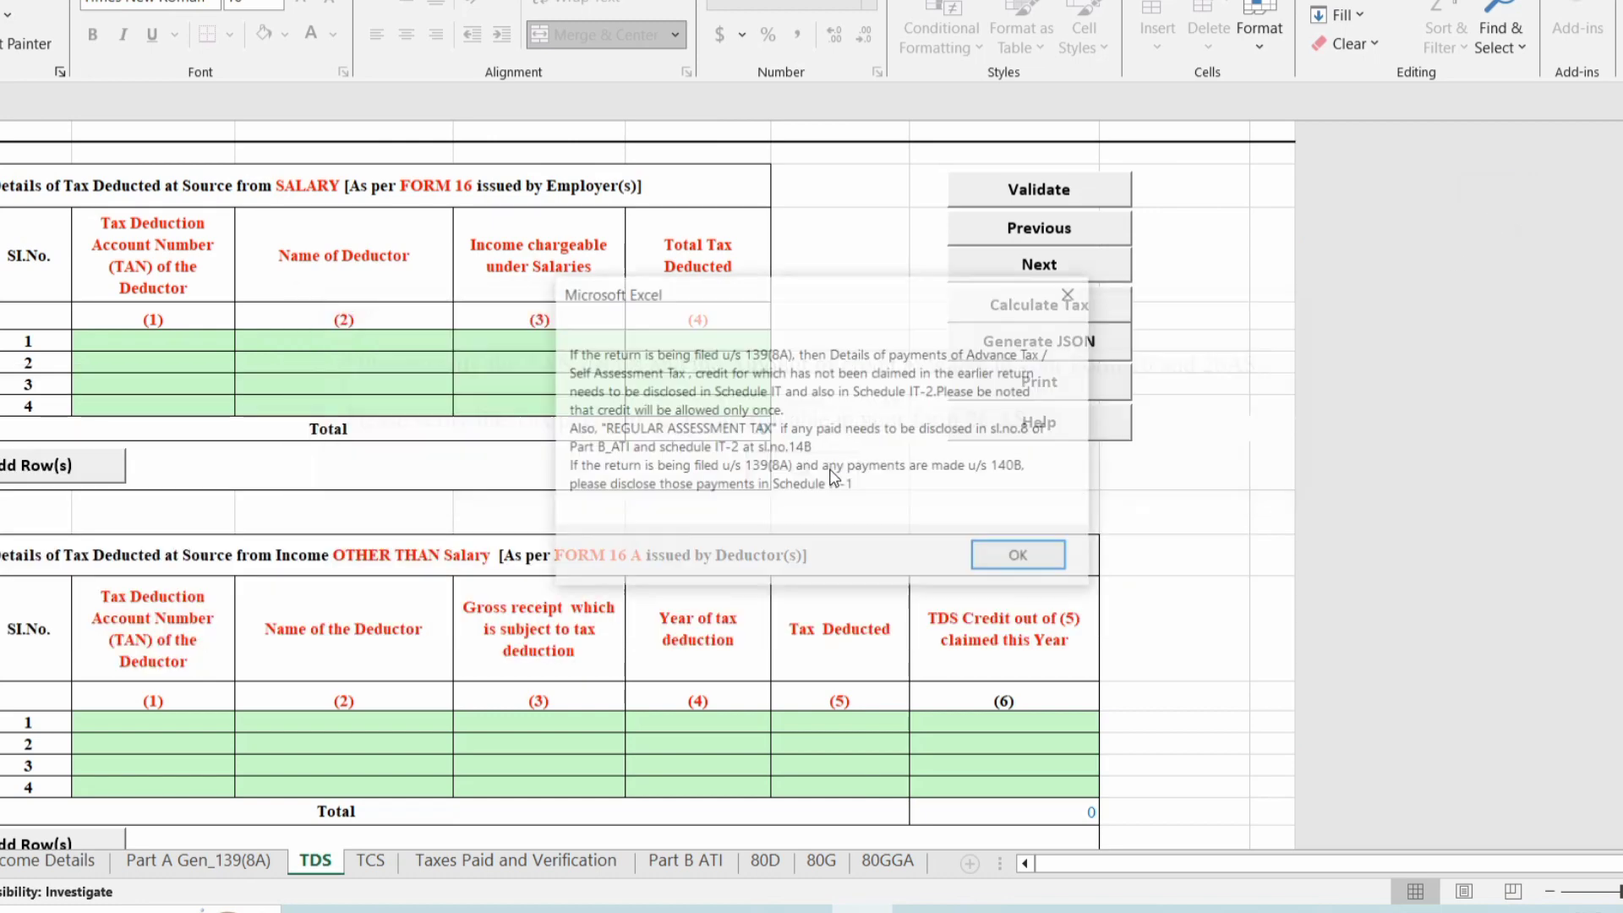
pyautogui.click(1007, 561)
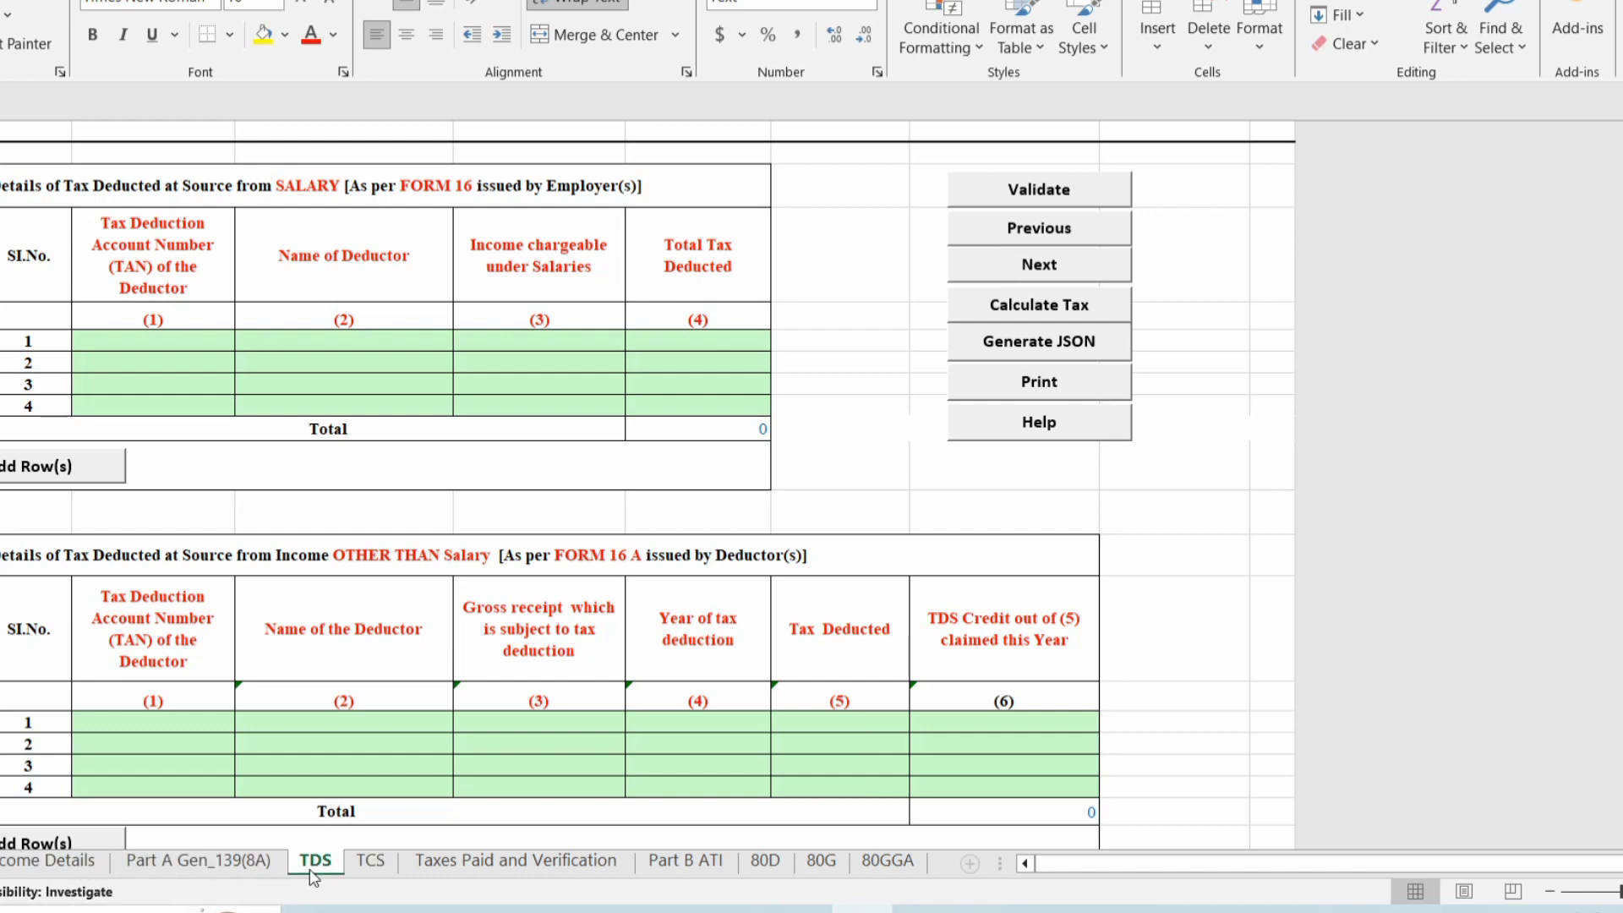
# On Part A Gen_139(8A), answer No to whether a return was previously filed.
pyautogui.click(248, 862)
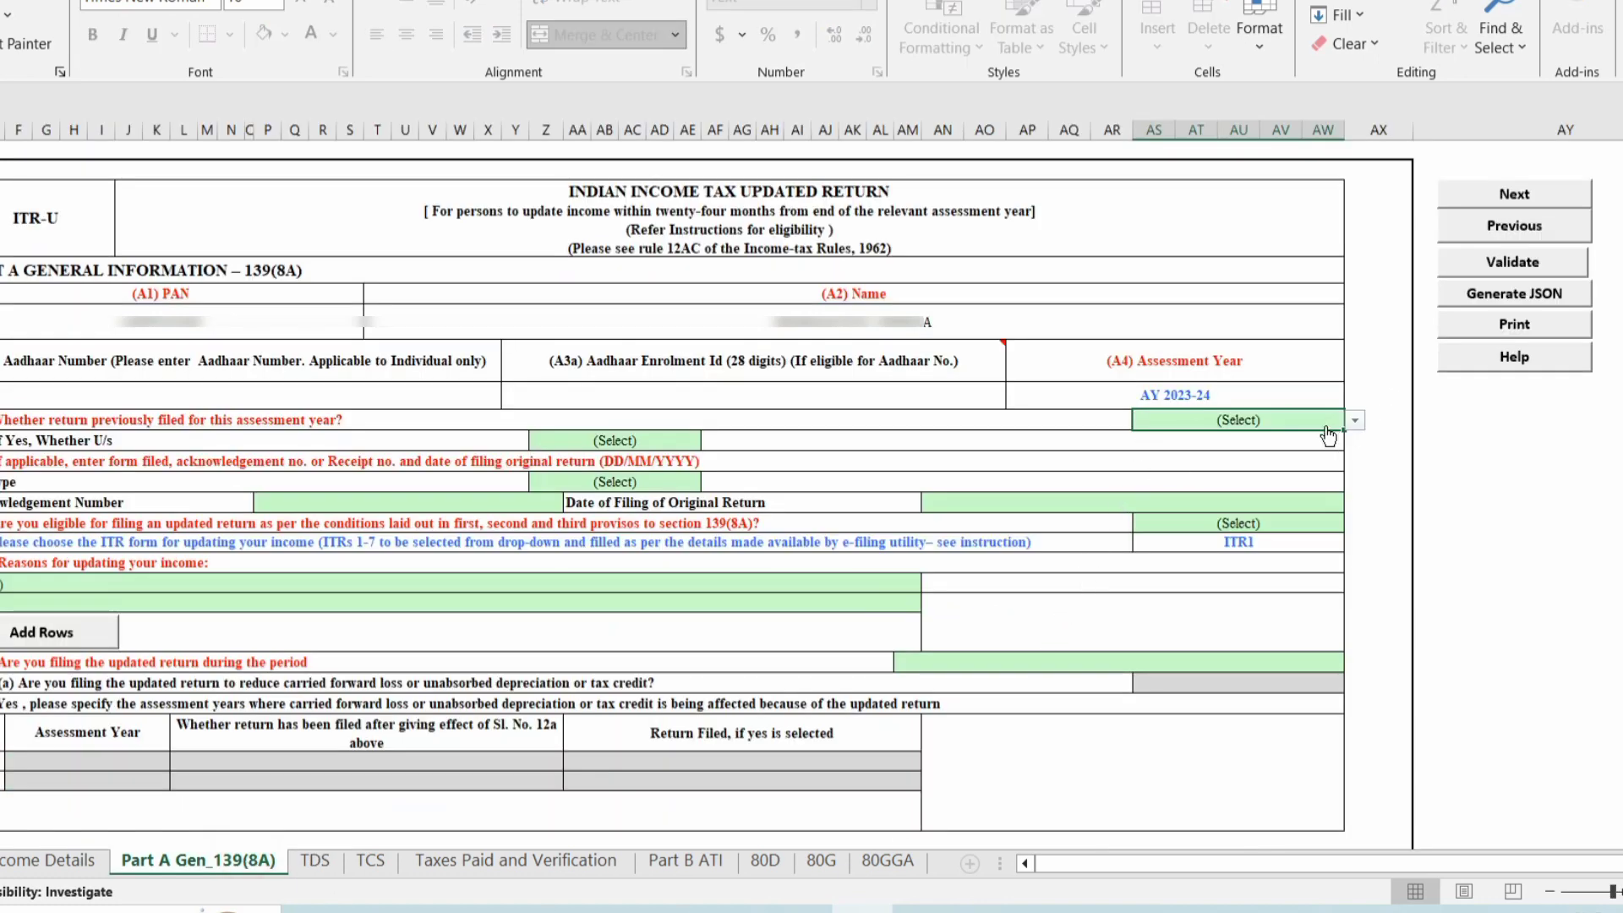
pyautogui.click(1354, 421)
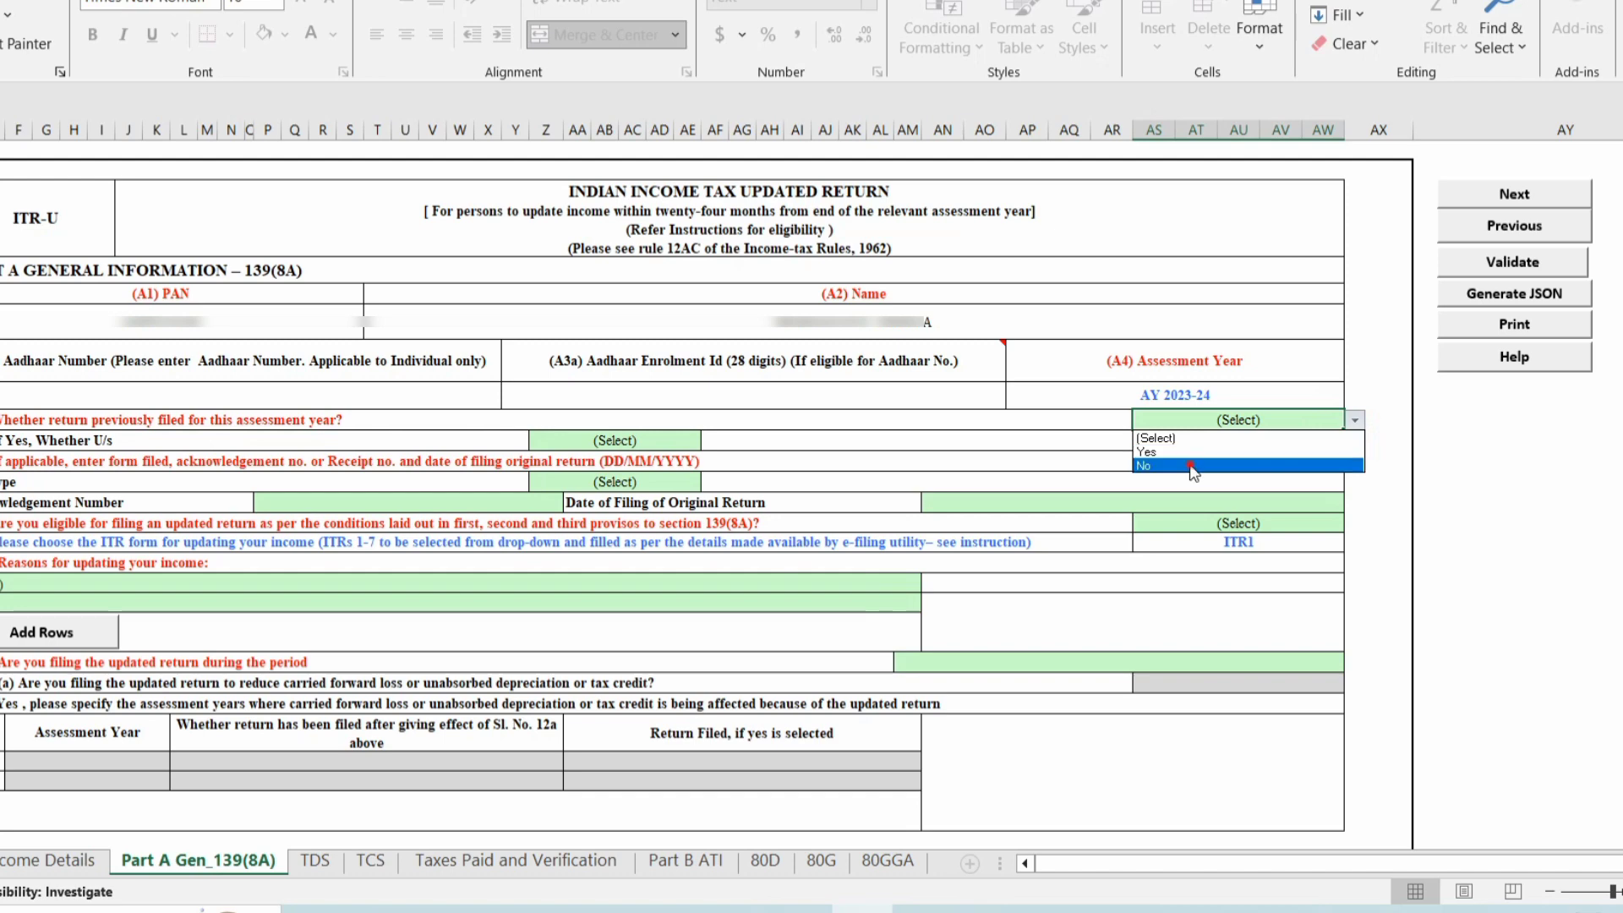
pyautogui.click(1192, 466)
pyautogui.click(1356, 420)
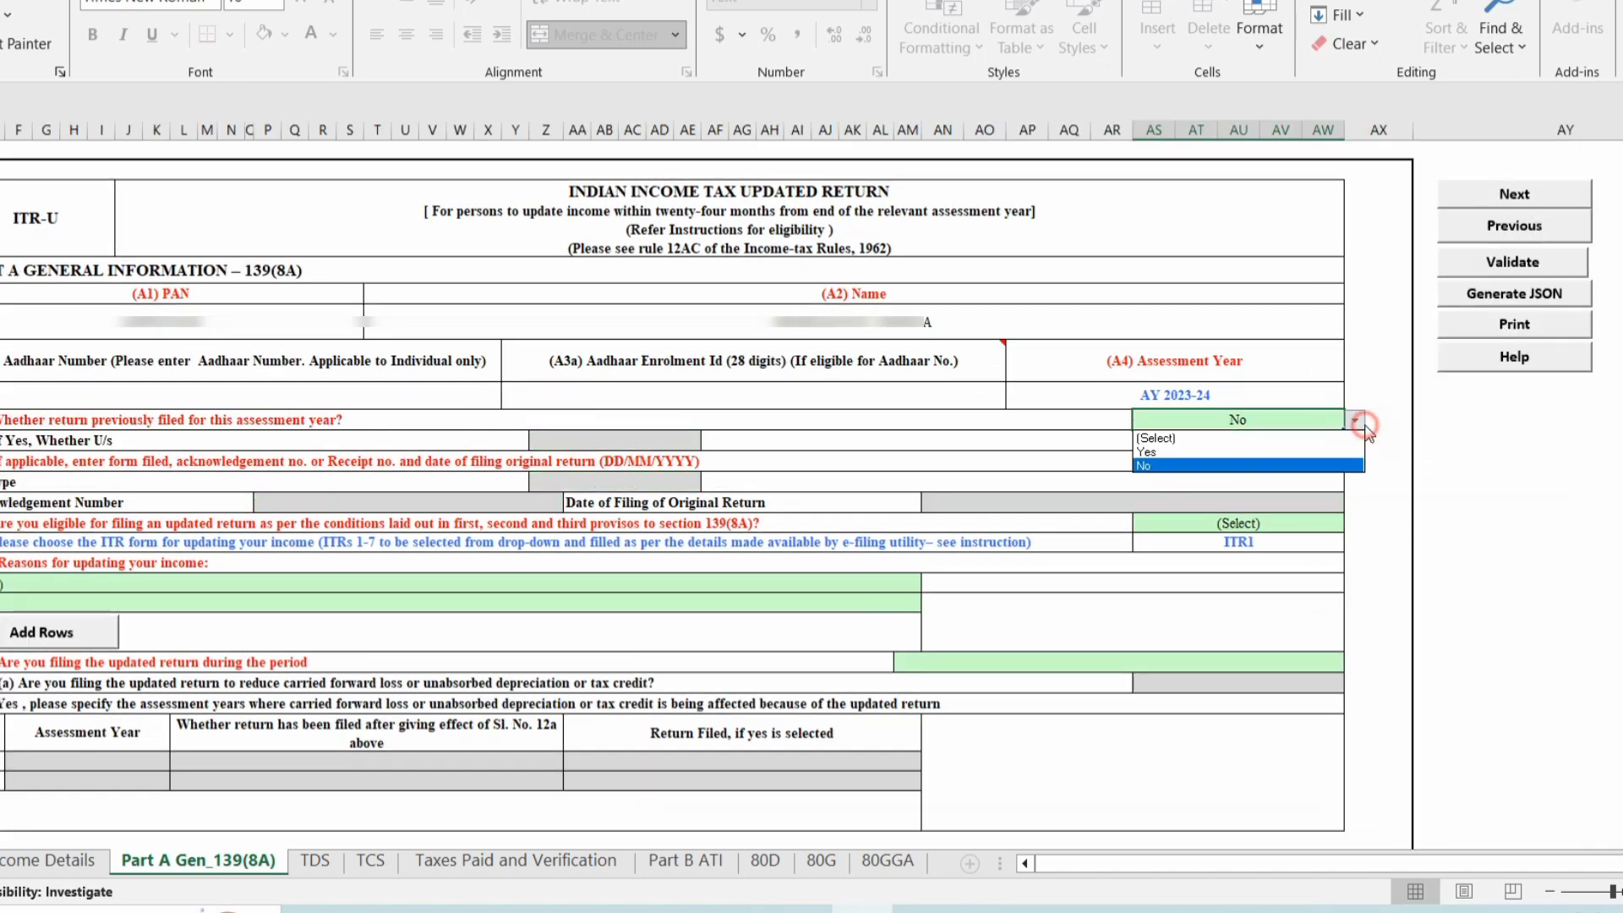
pyautogui.click(1191, 452)
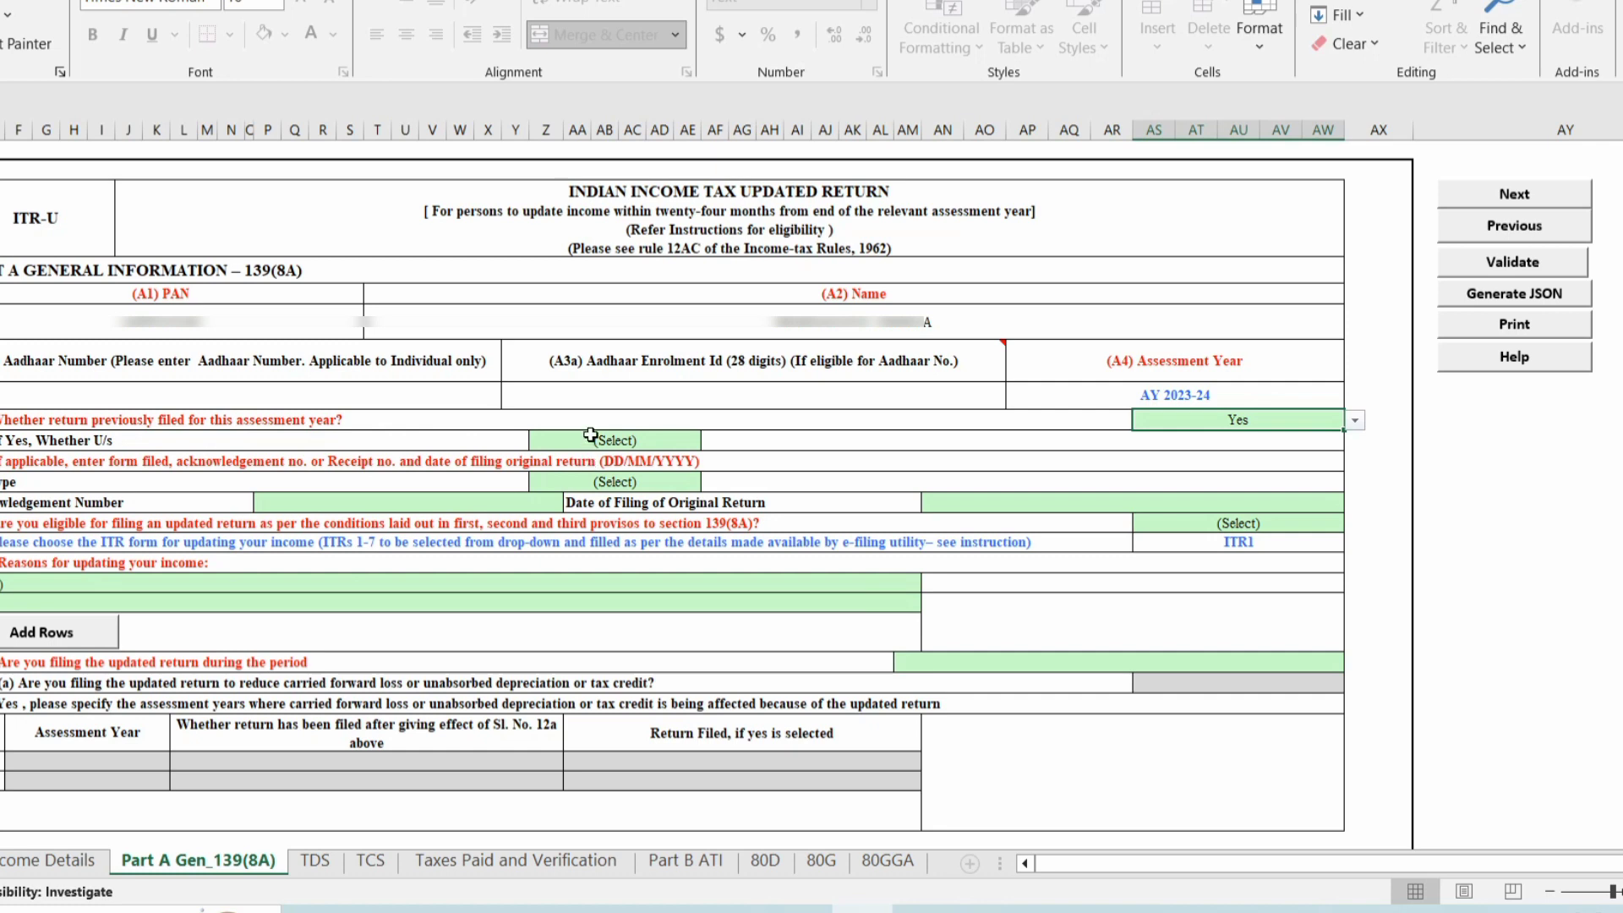
pyautogui.click(590, 435)
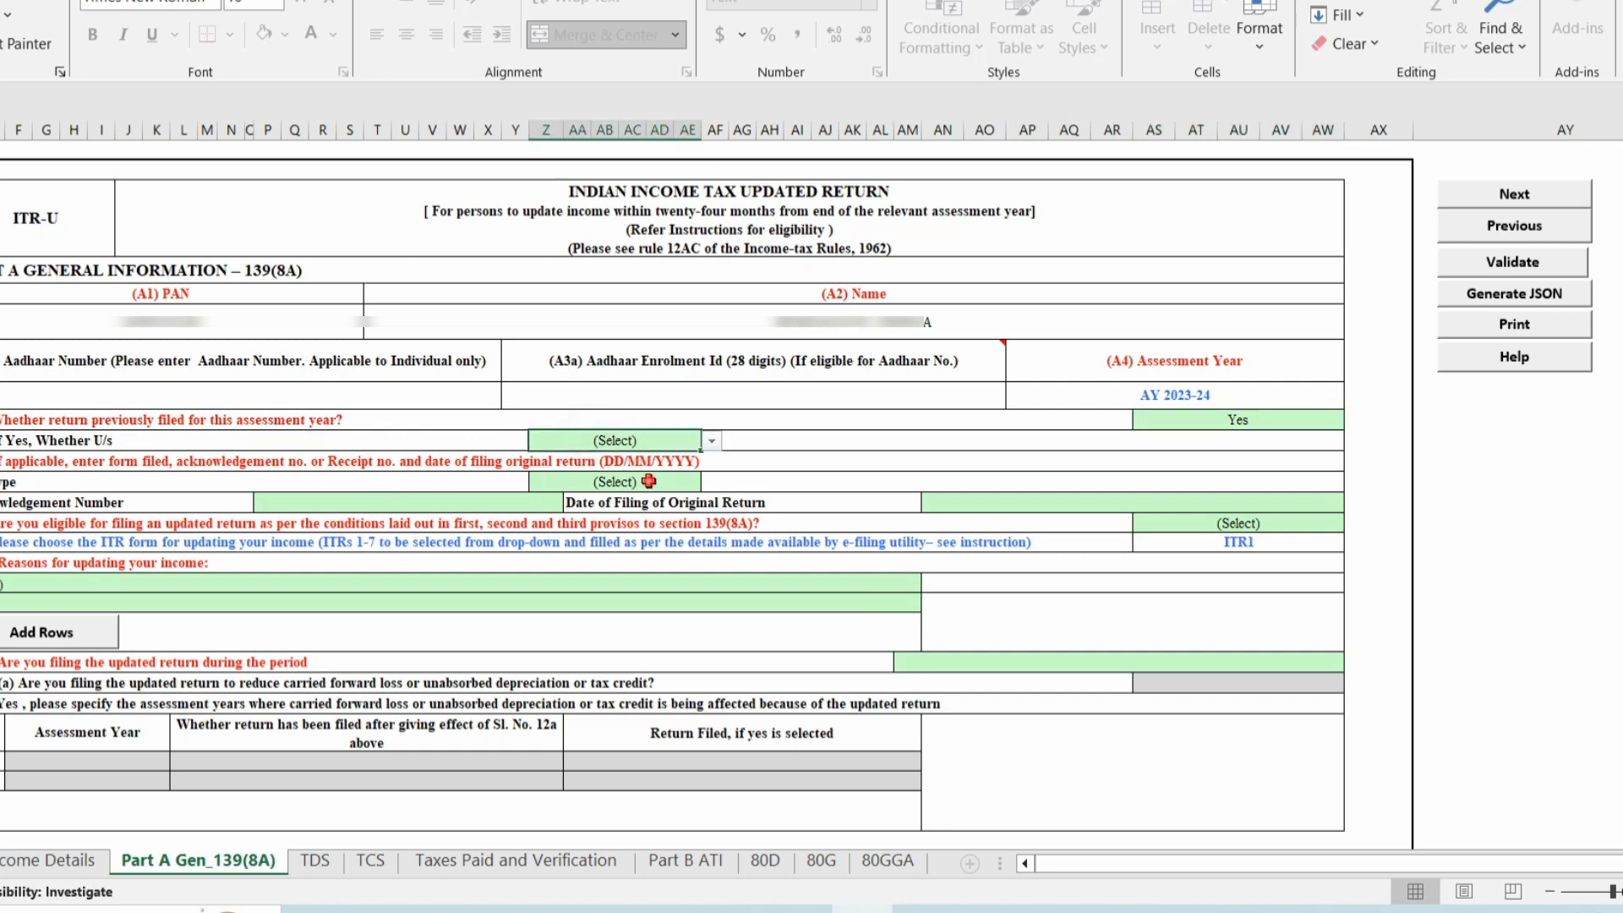
pyautogui.click(648, 481)
pyautogui.click(482, 504)
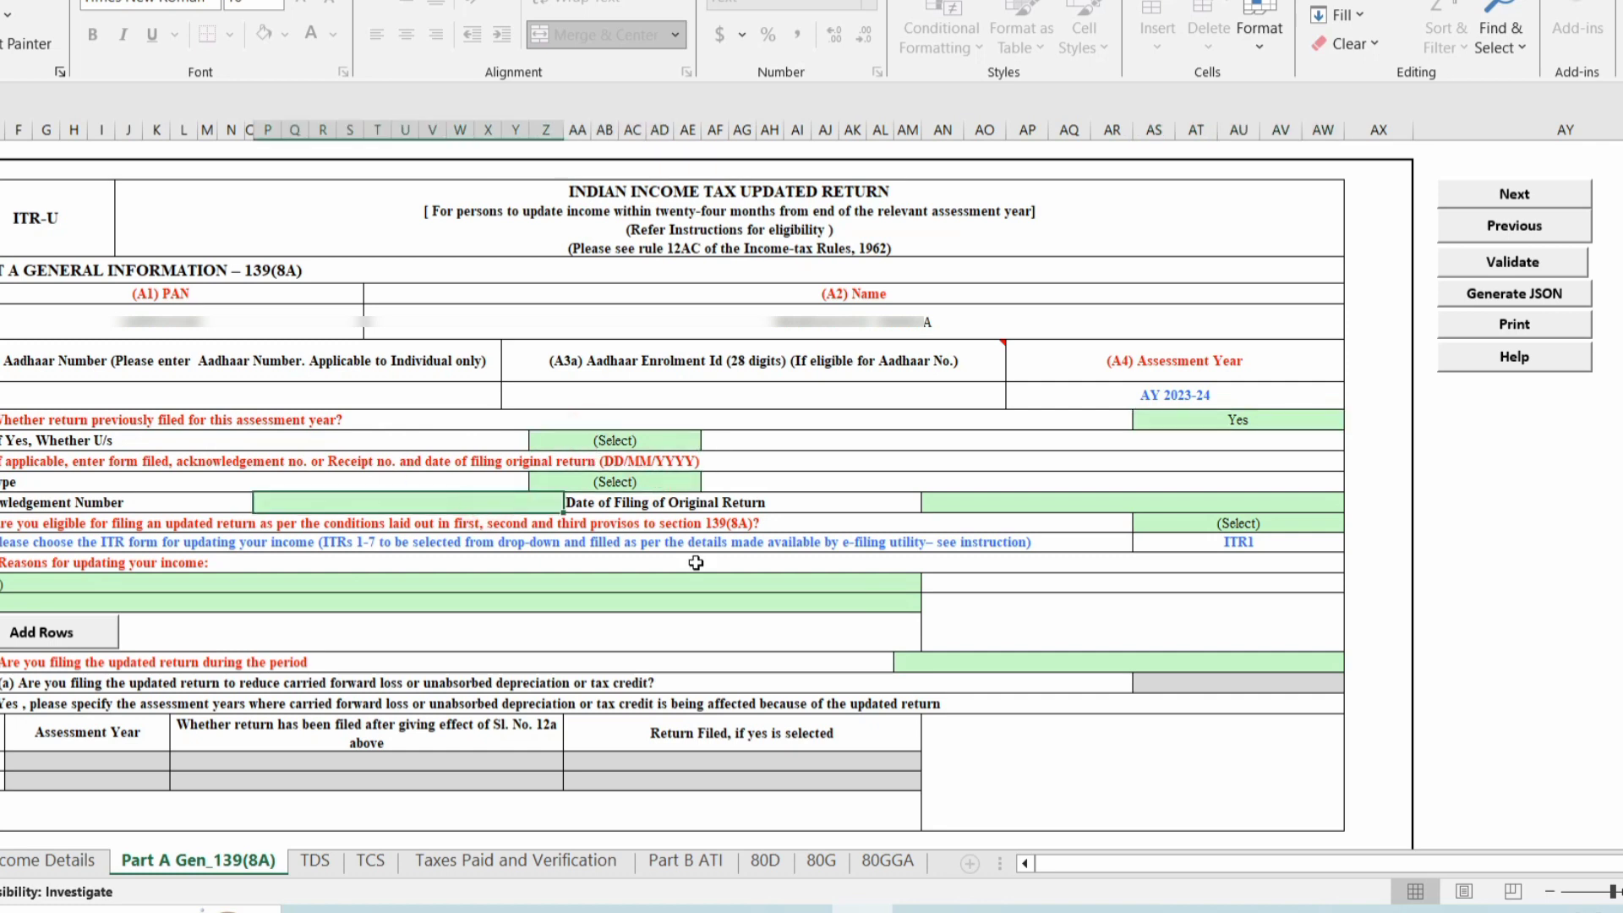
pyautogui.click(1067, 503)
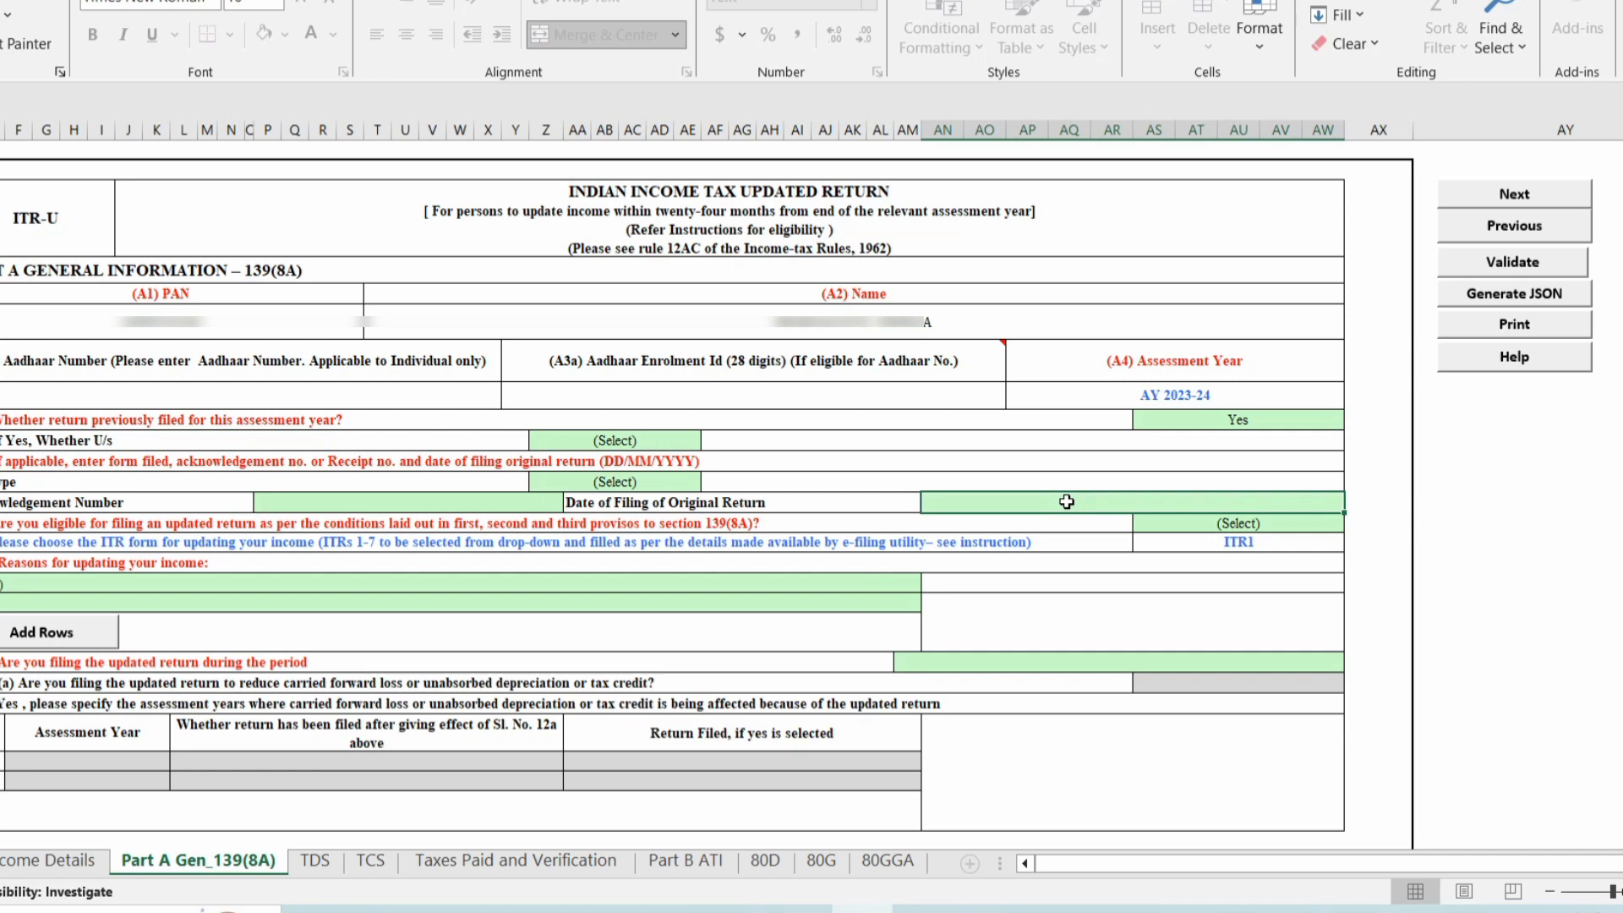
pyautogui.click(1161, 420)
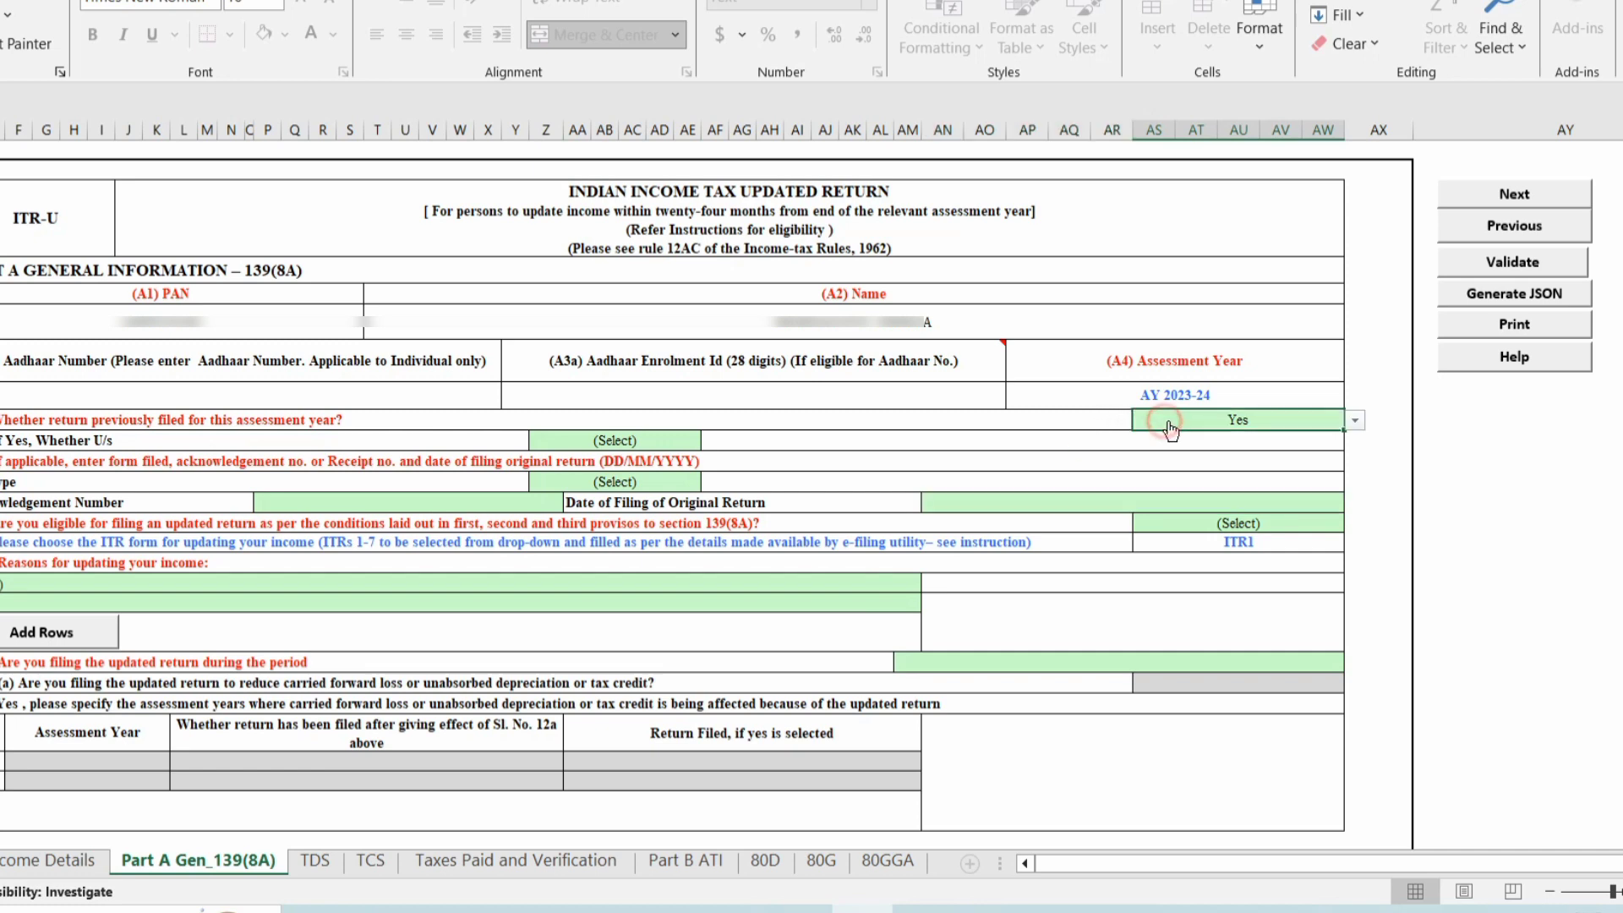
pyautogui.click(1356, 420)
pyautogui.click(1183, 463)
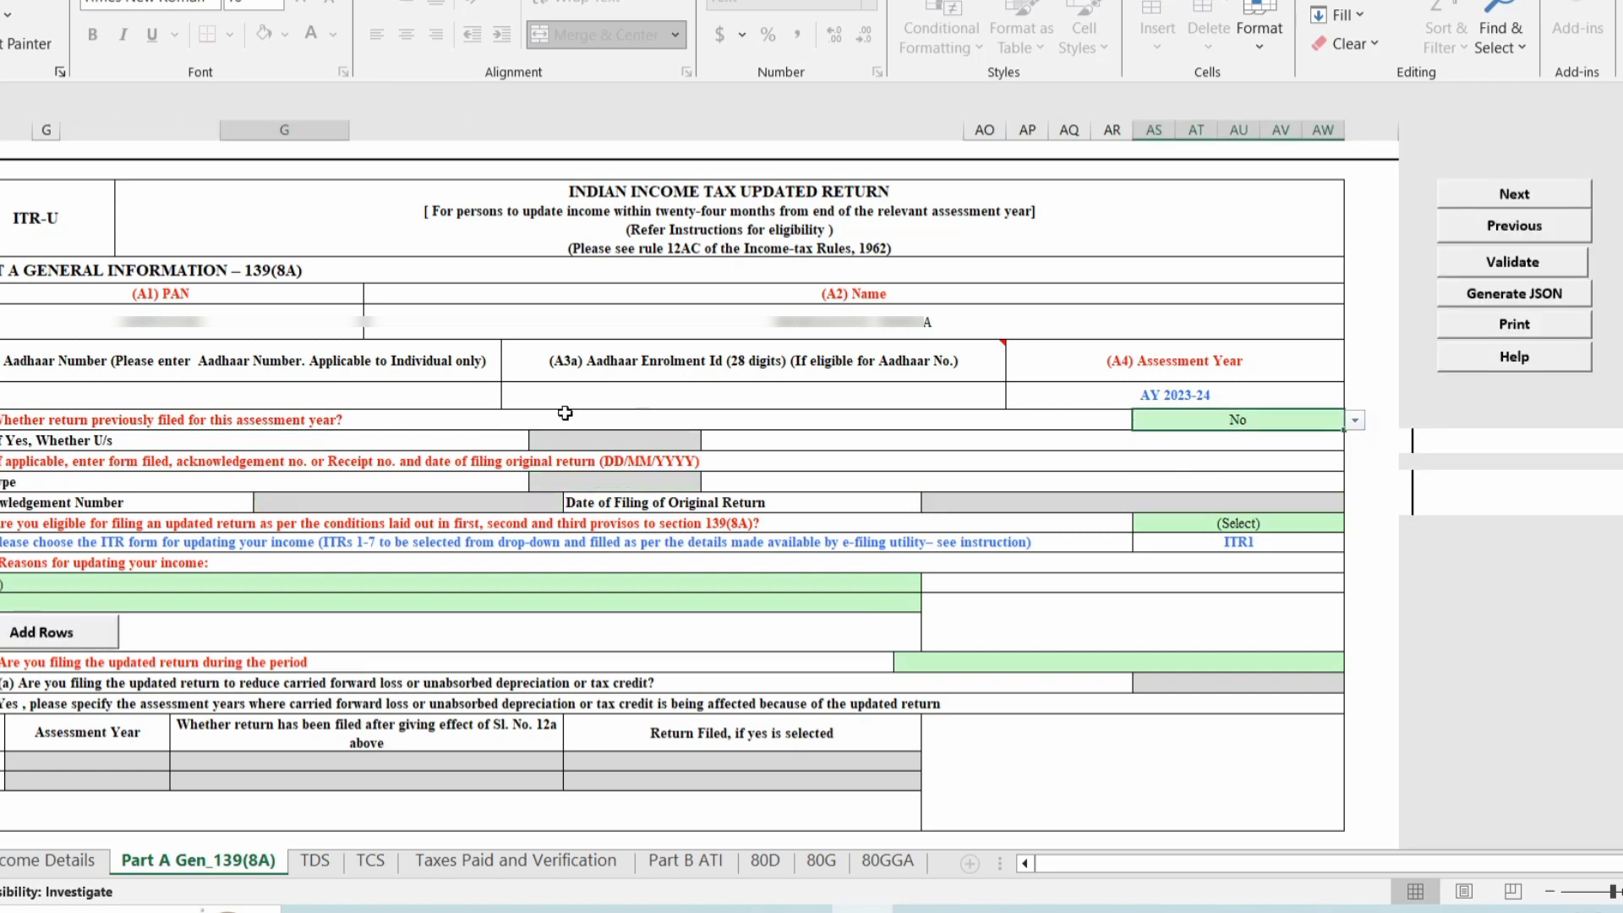
# Mark updated-return eligibility Yes, reason 'return not previously filed', period up to 12 months.
pyautogui.click(1257, 523)
pyautogui.click(1354, 525)
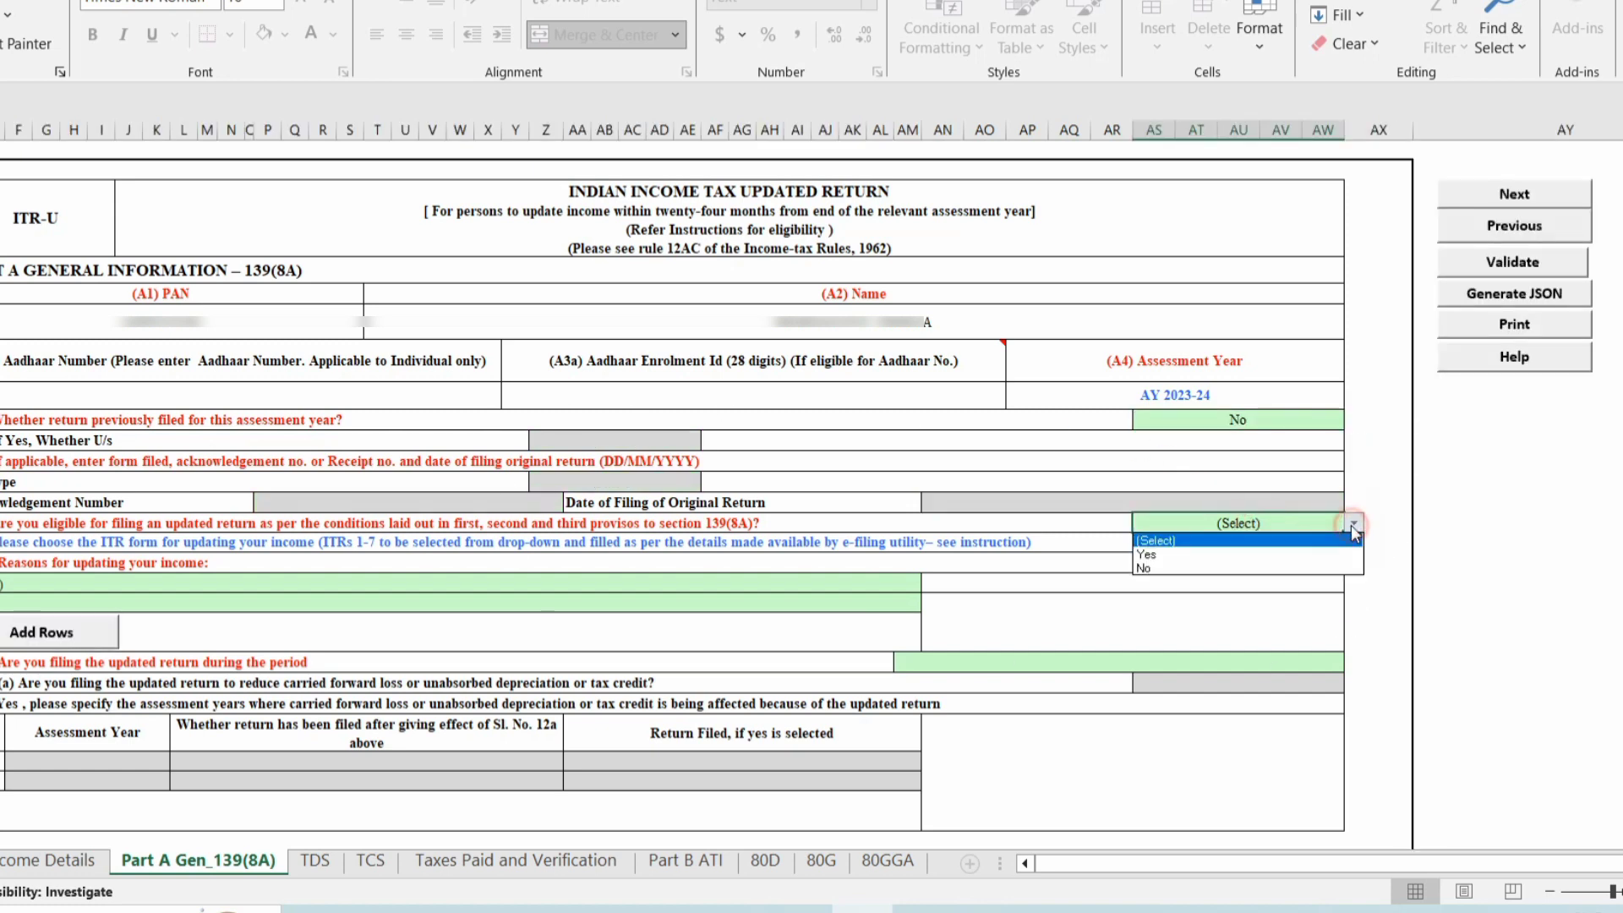
pyautogui.click(1163, 556)
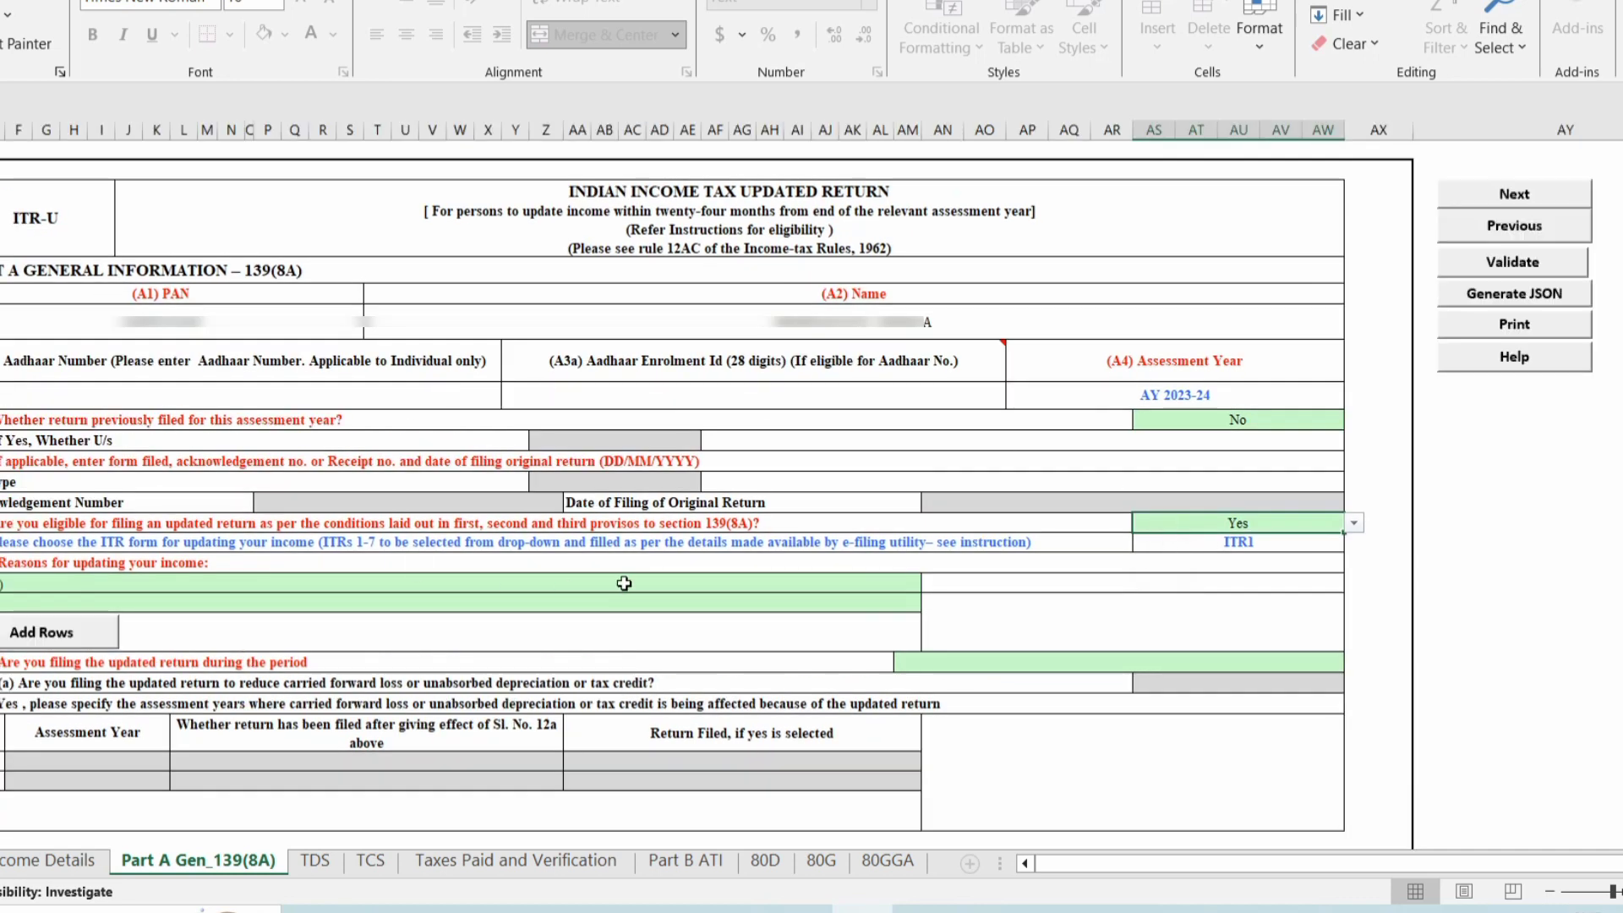
pyautogui.click(629, 586)
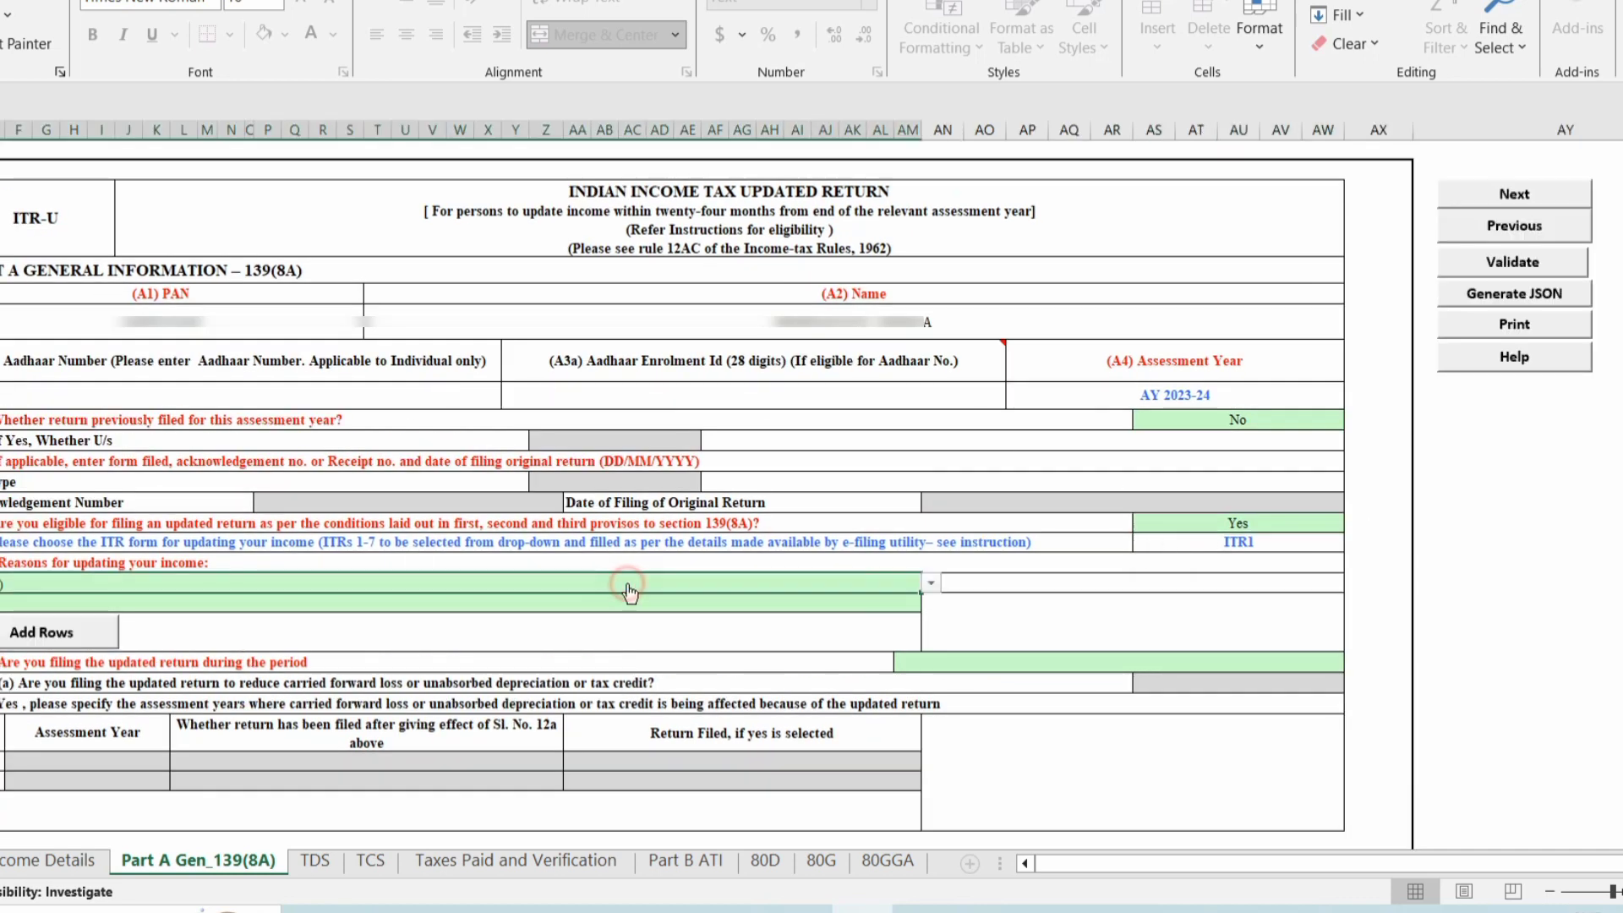
pyautogui.click(932, 587)
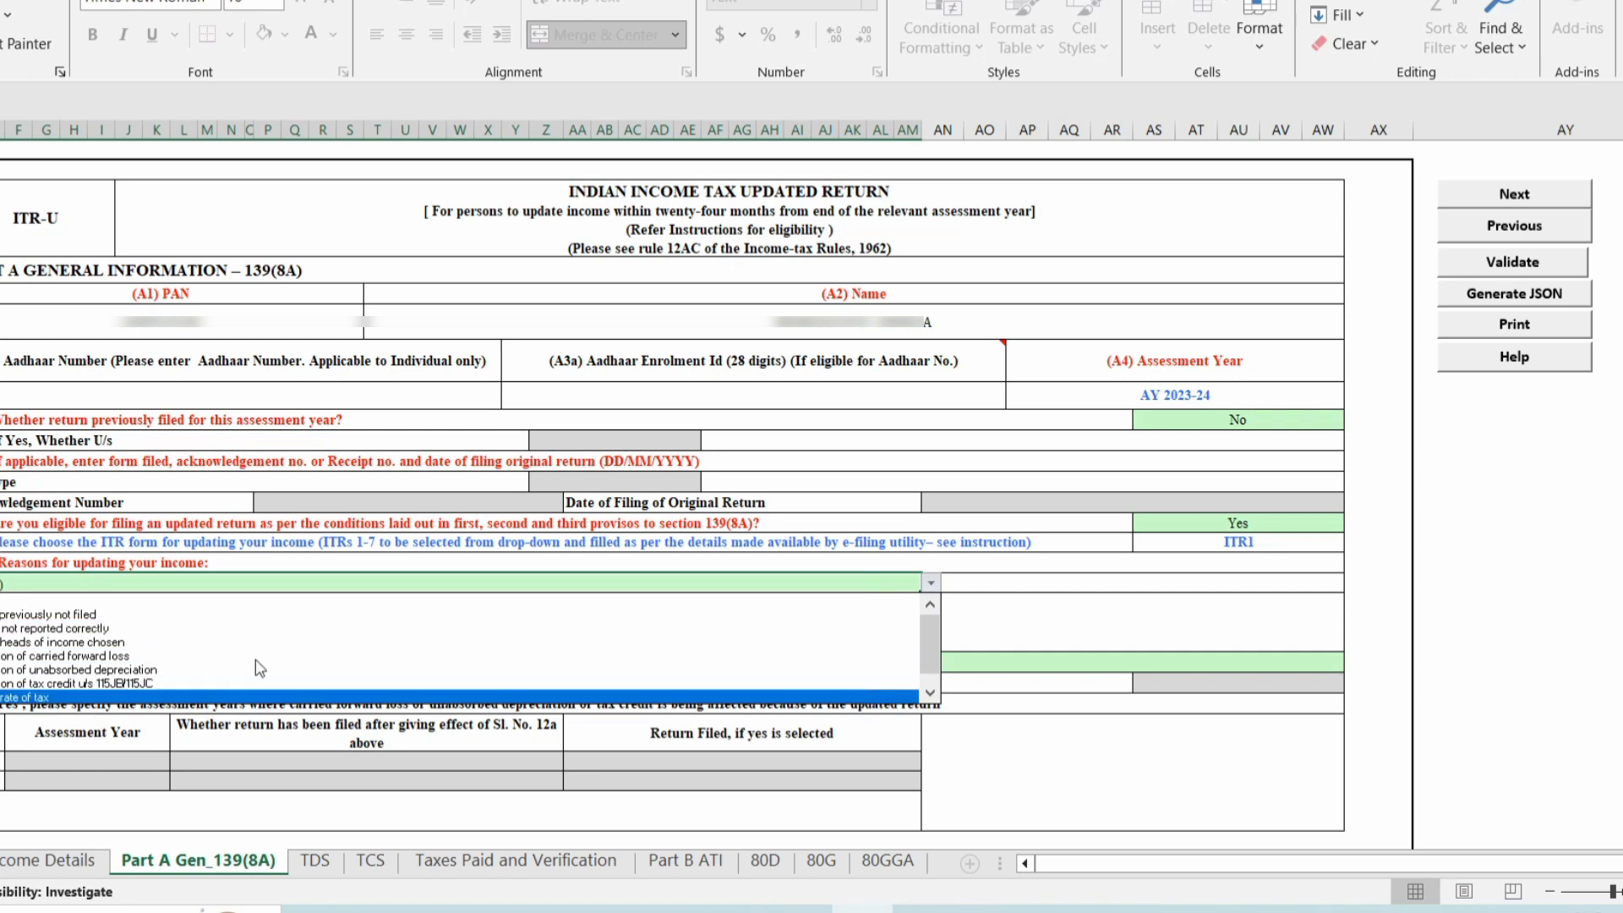
pyautogui.click(237, 617)
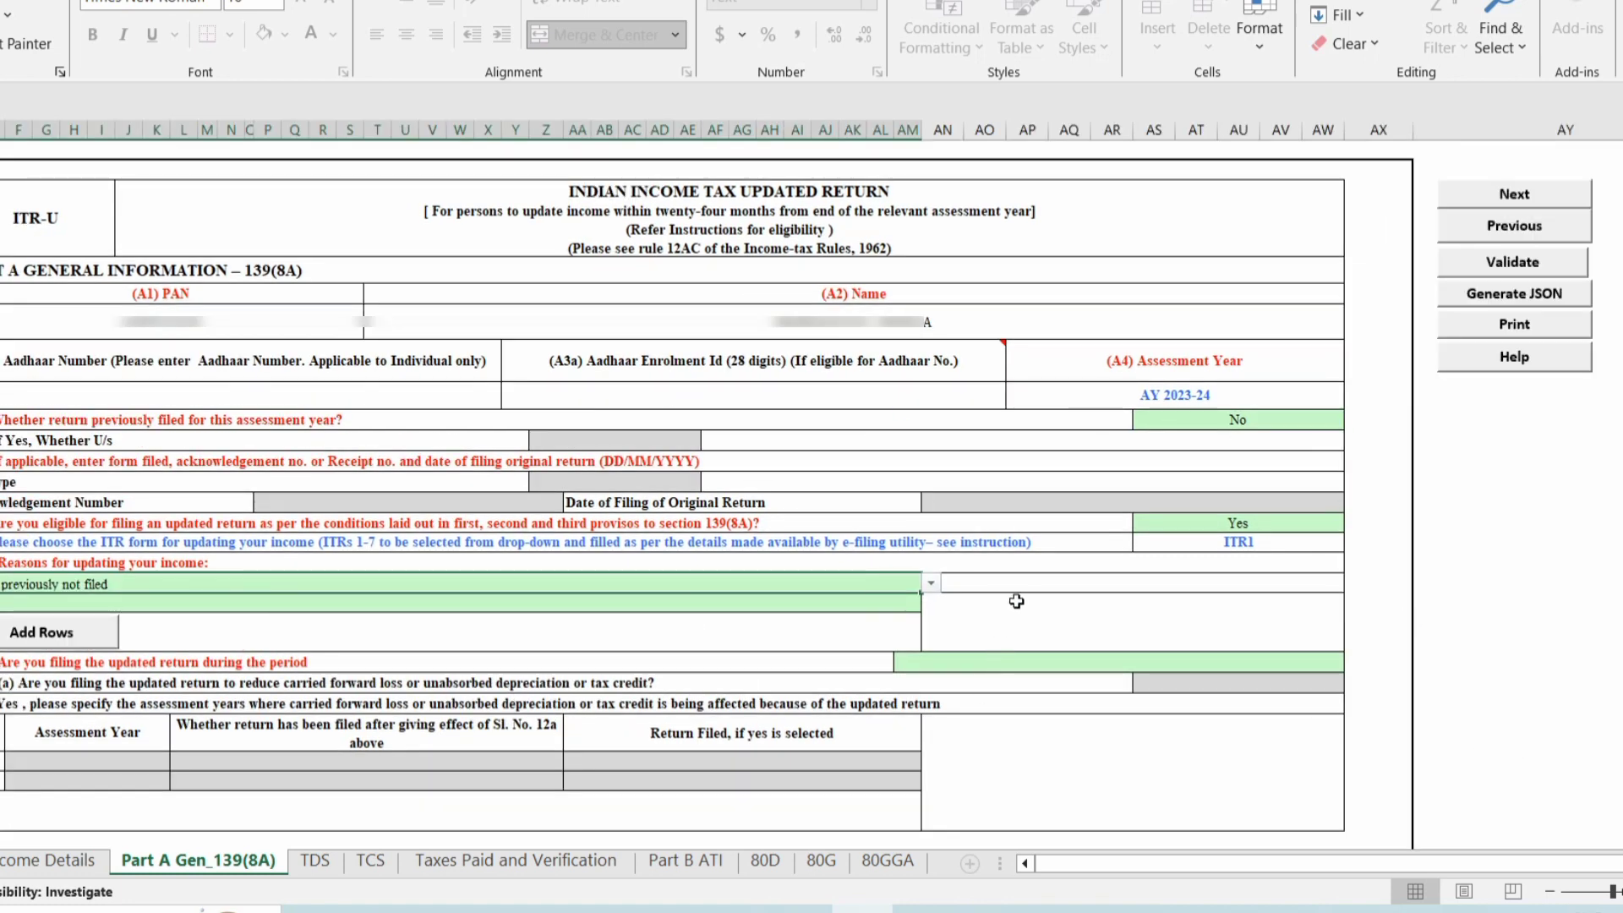
pyautogui.click(1115, 661)
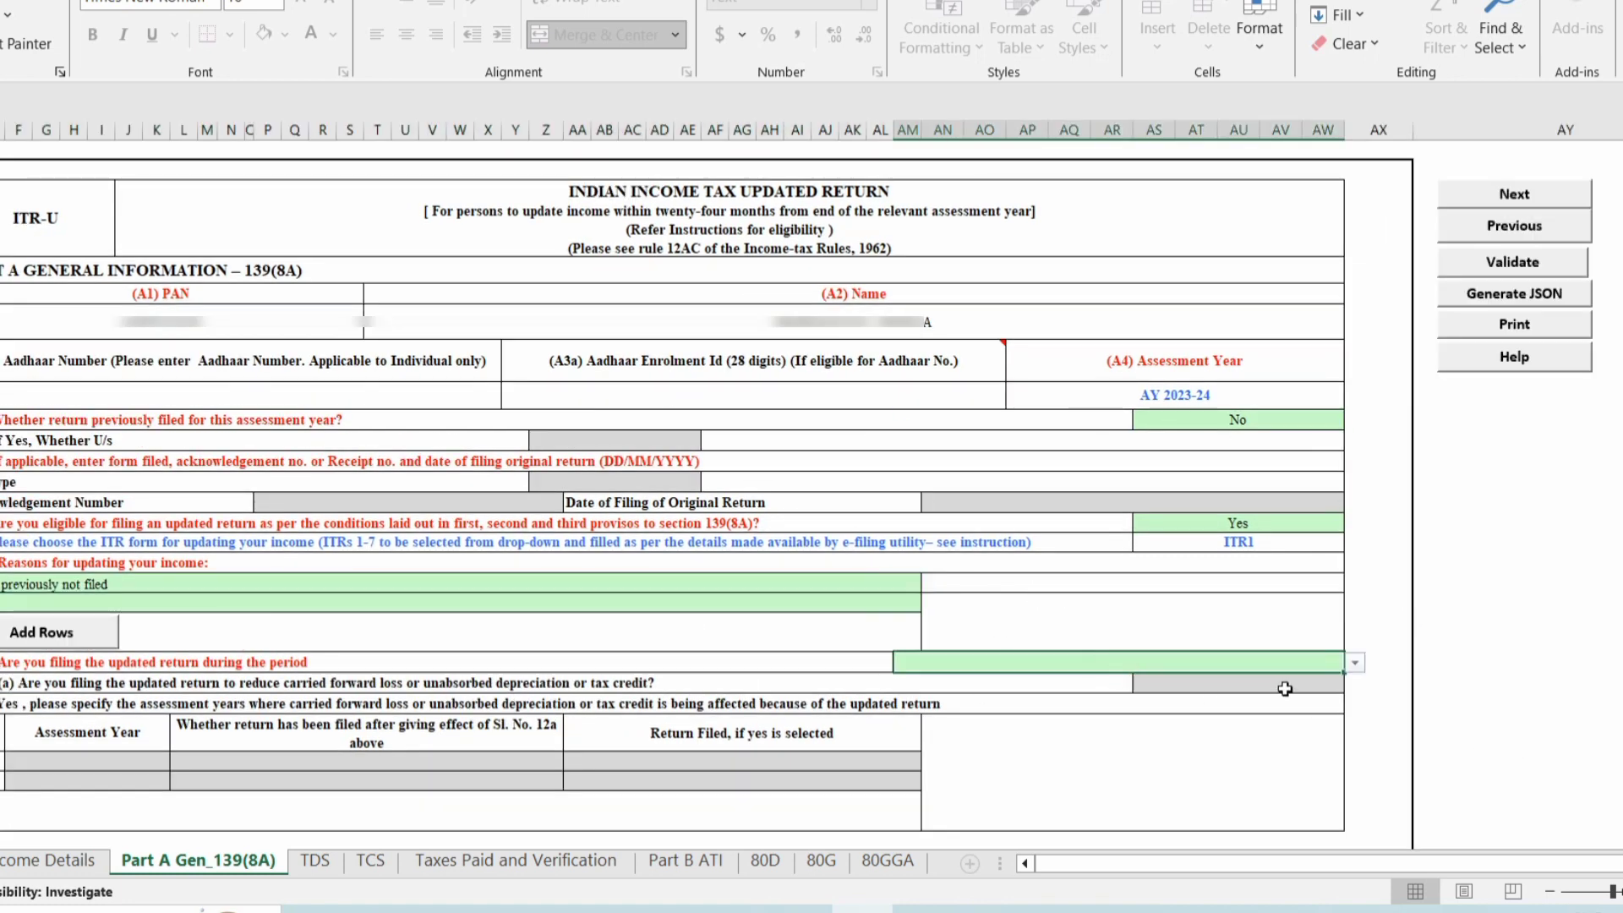
pyautogui.click(1352, 664)
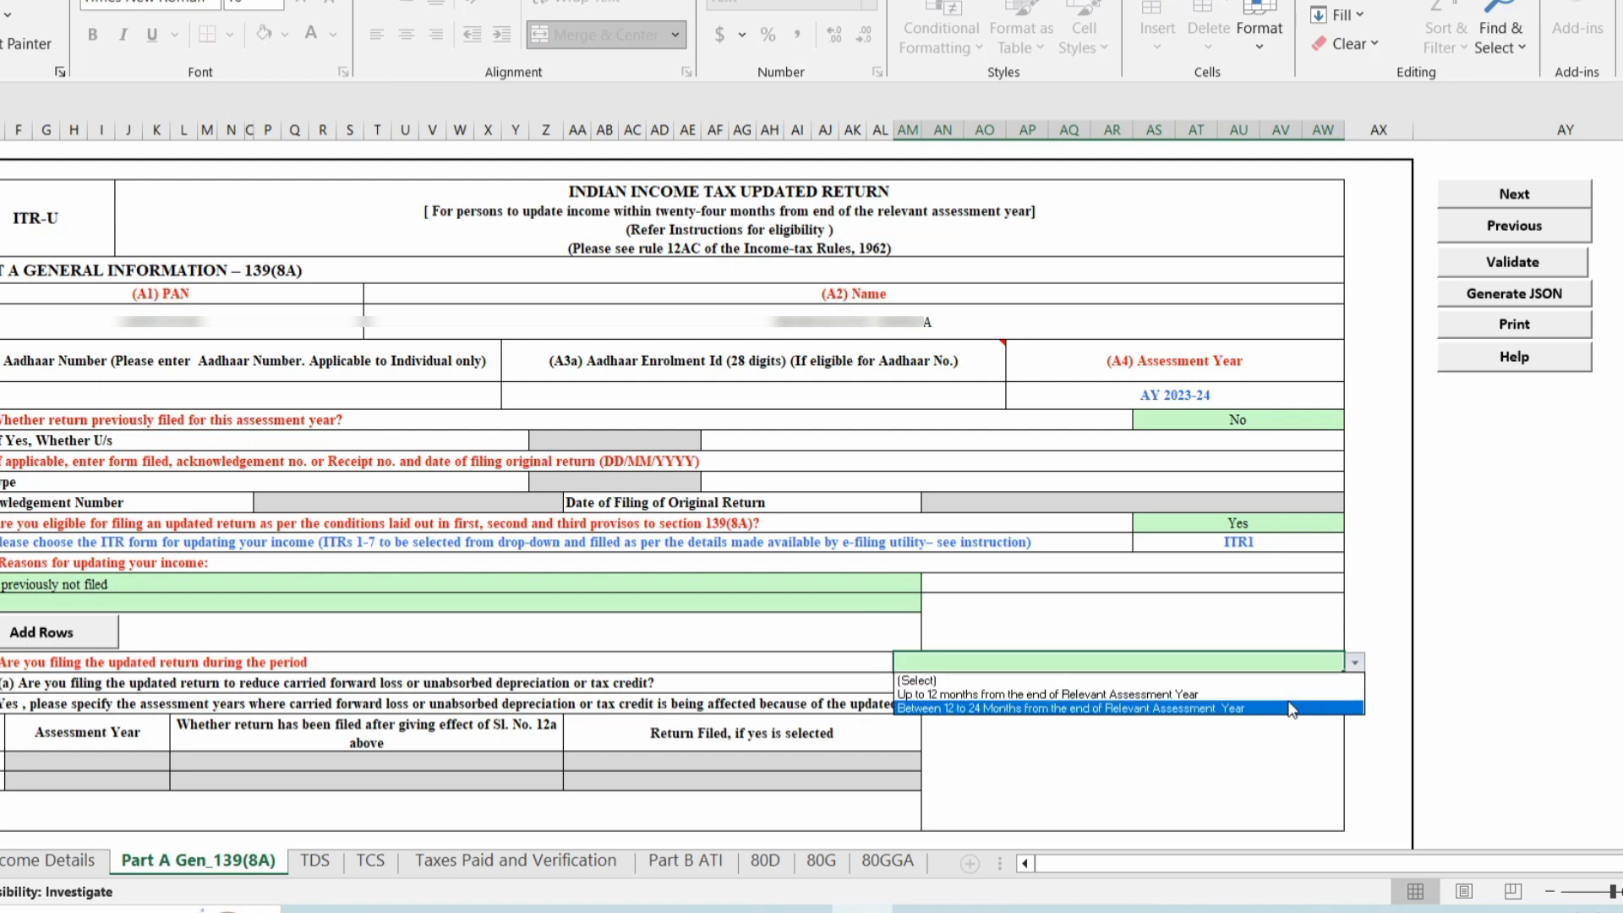
pyautogui.click(1232, 699)
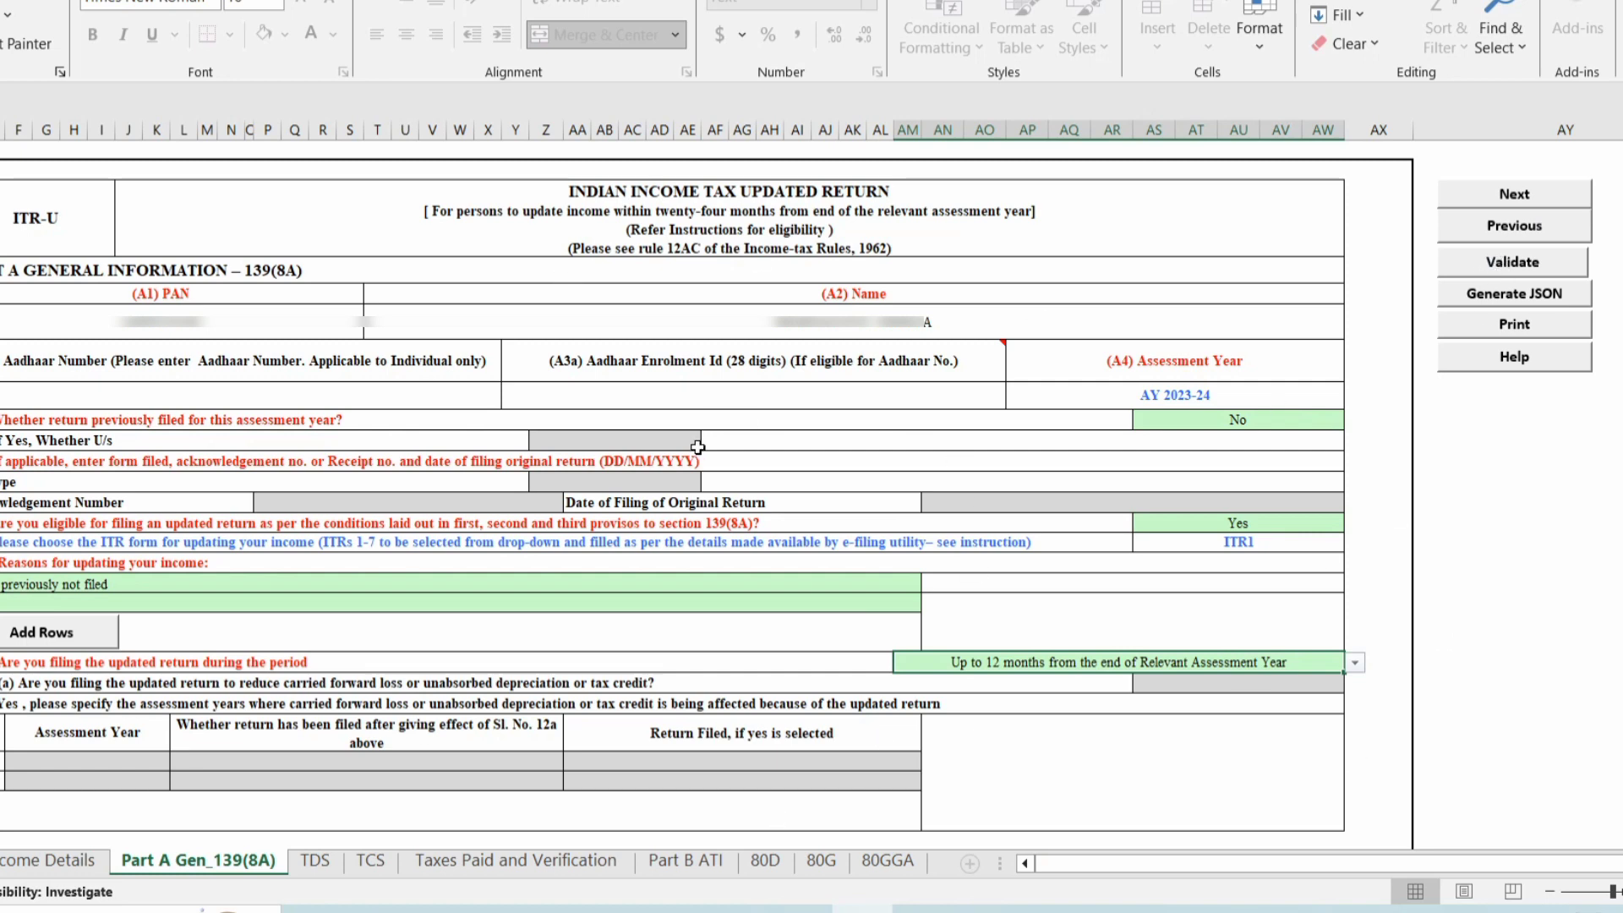
# Validate the sheet and return to the TDS sheet, acknowledging the TAN reminder.
pyautogui.click(1514, 262)
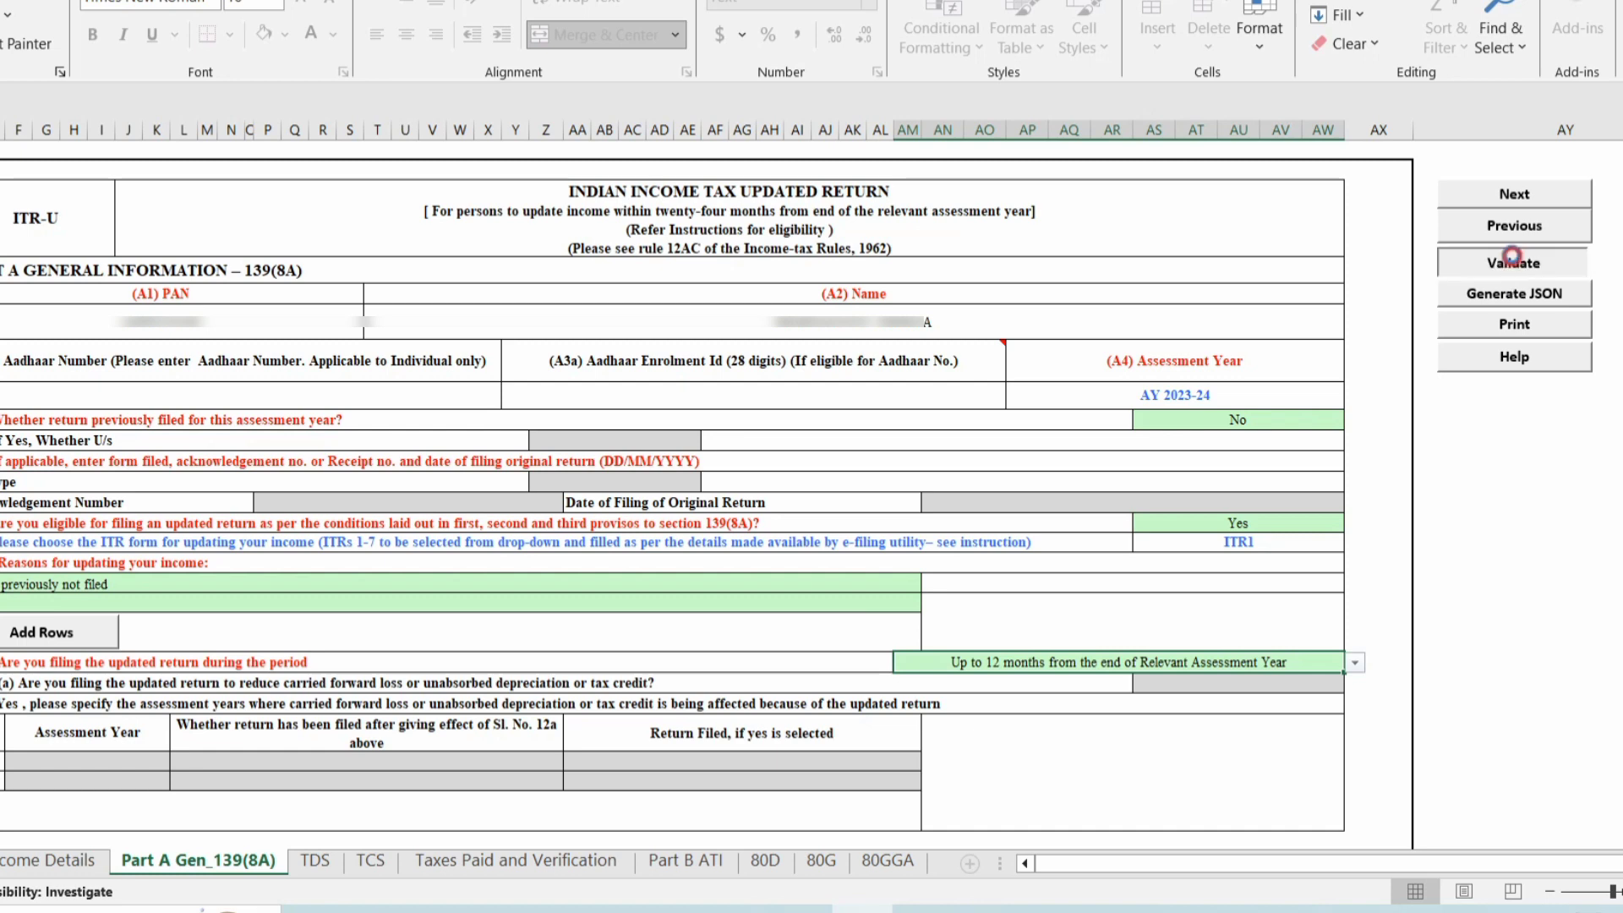
pyautogui.click(875, 491)
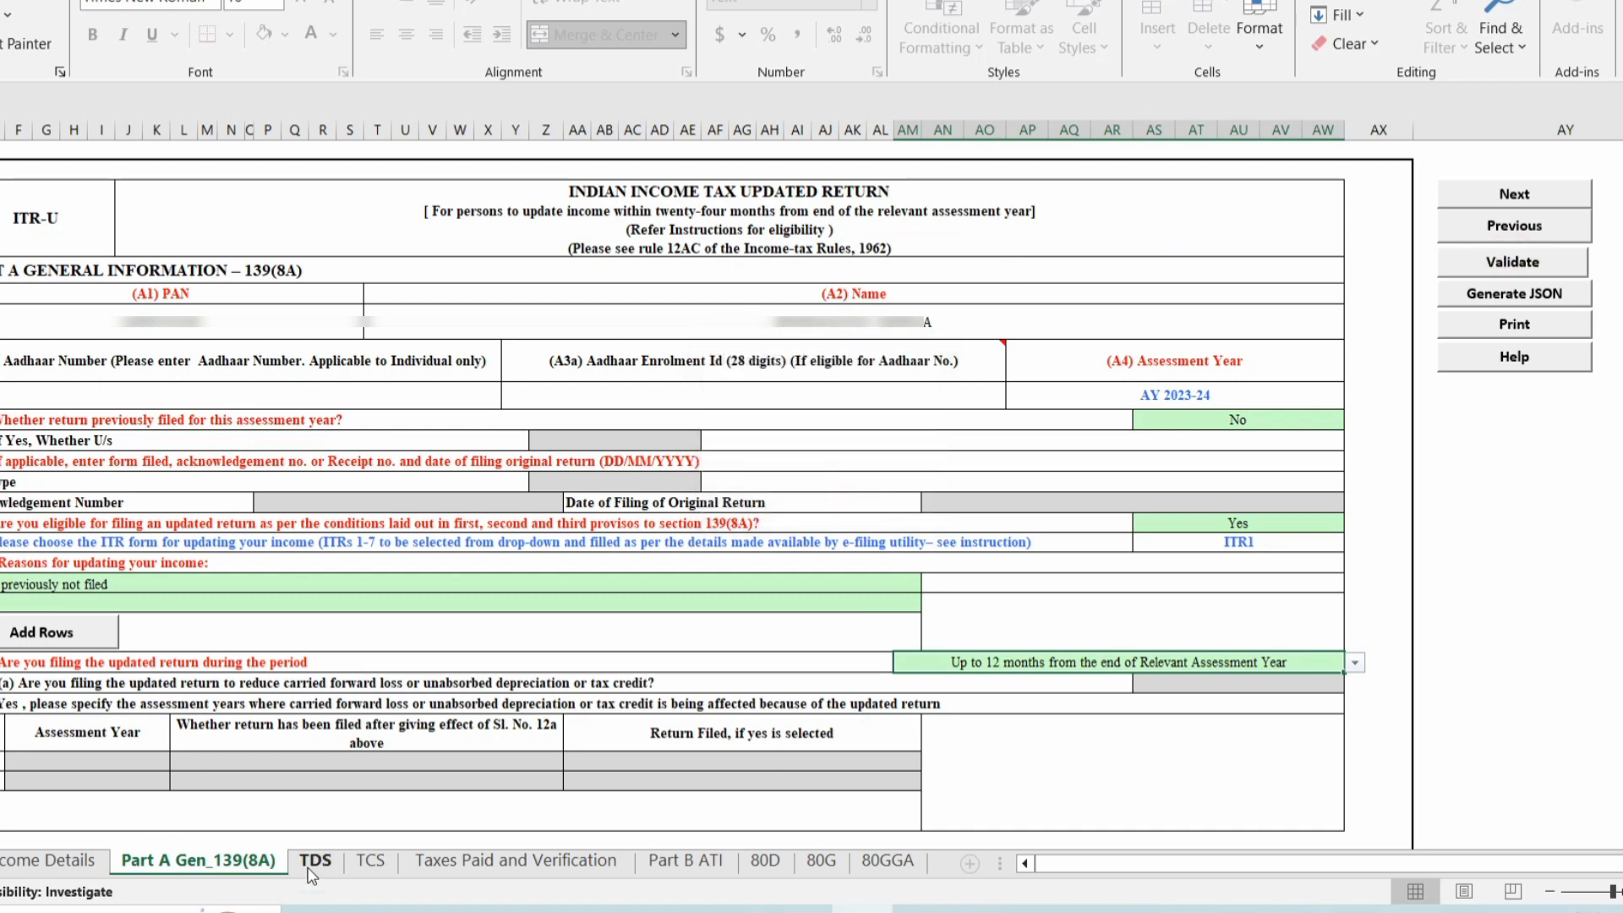
pyautogui.click(310, 867)
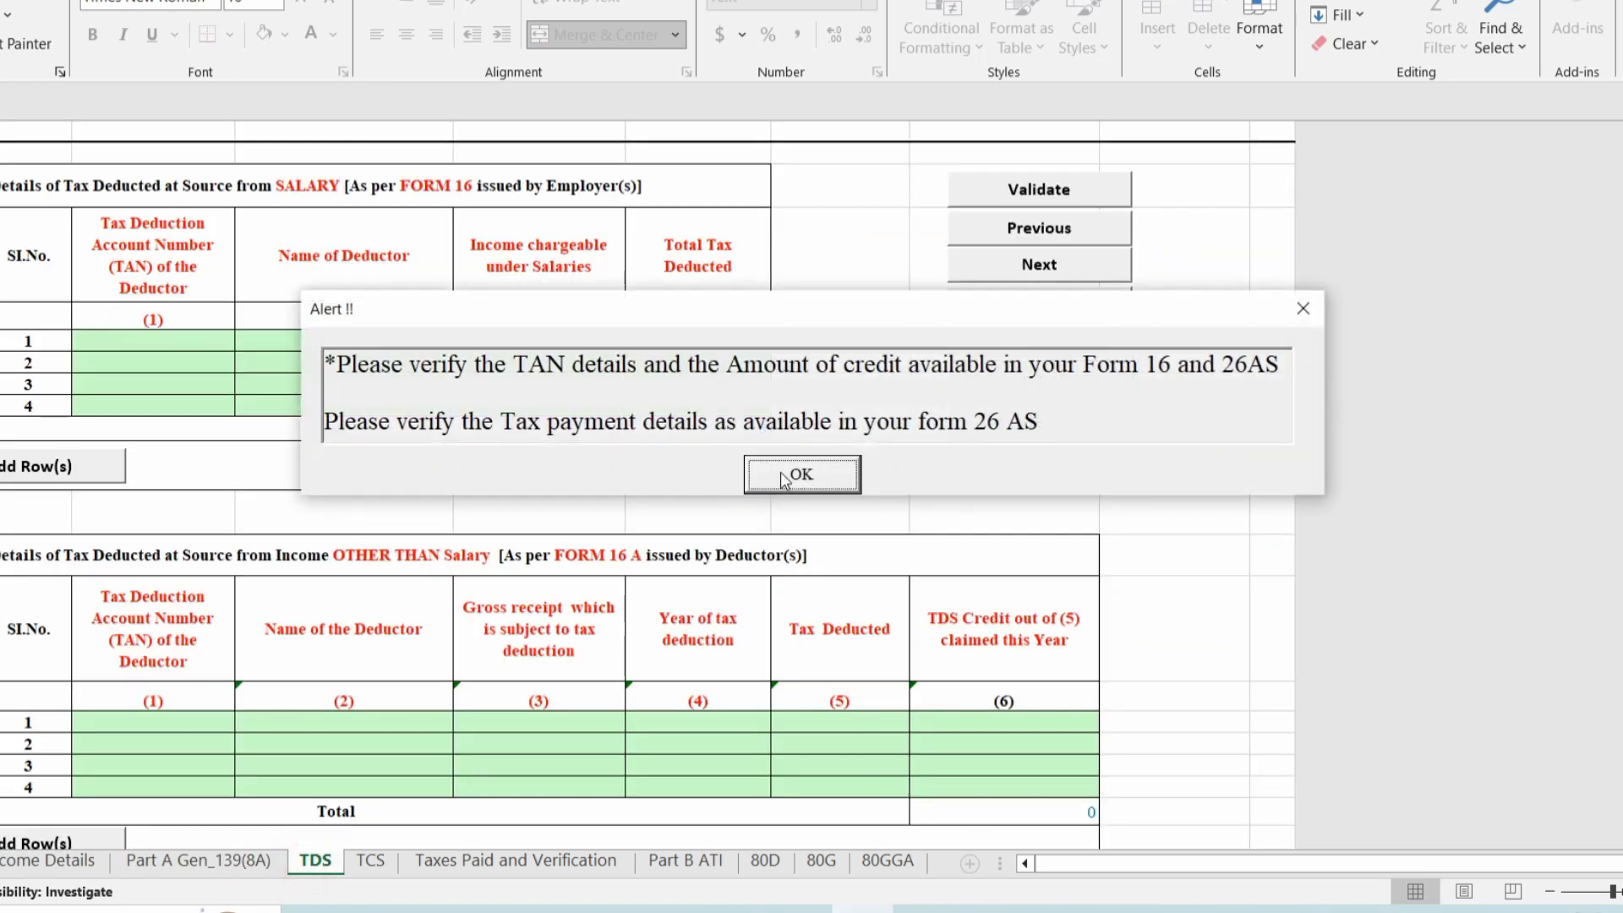
pyautogui.click(781, 479)
# Clear the first self-assessment payment's BSR code, deposit date, challan serial number and tax paid.
pyautogui.click(1019, 558)
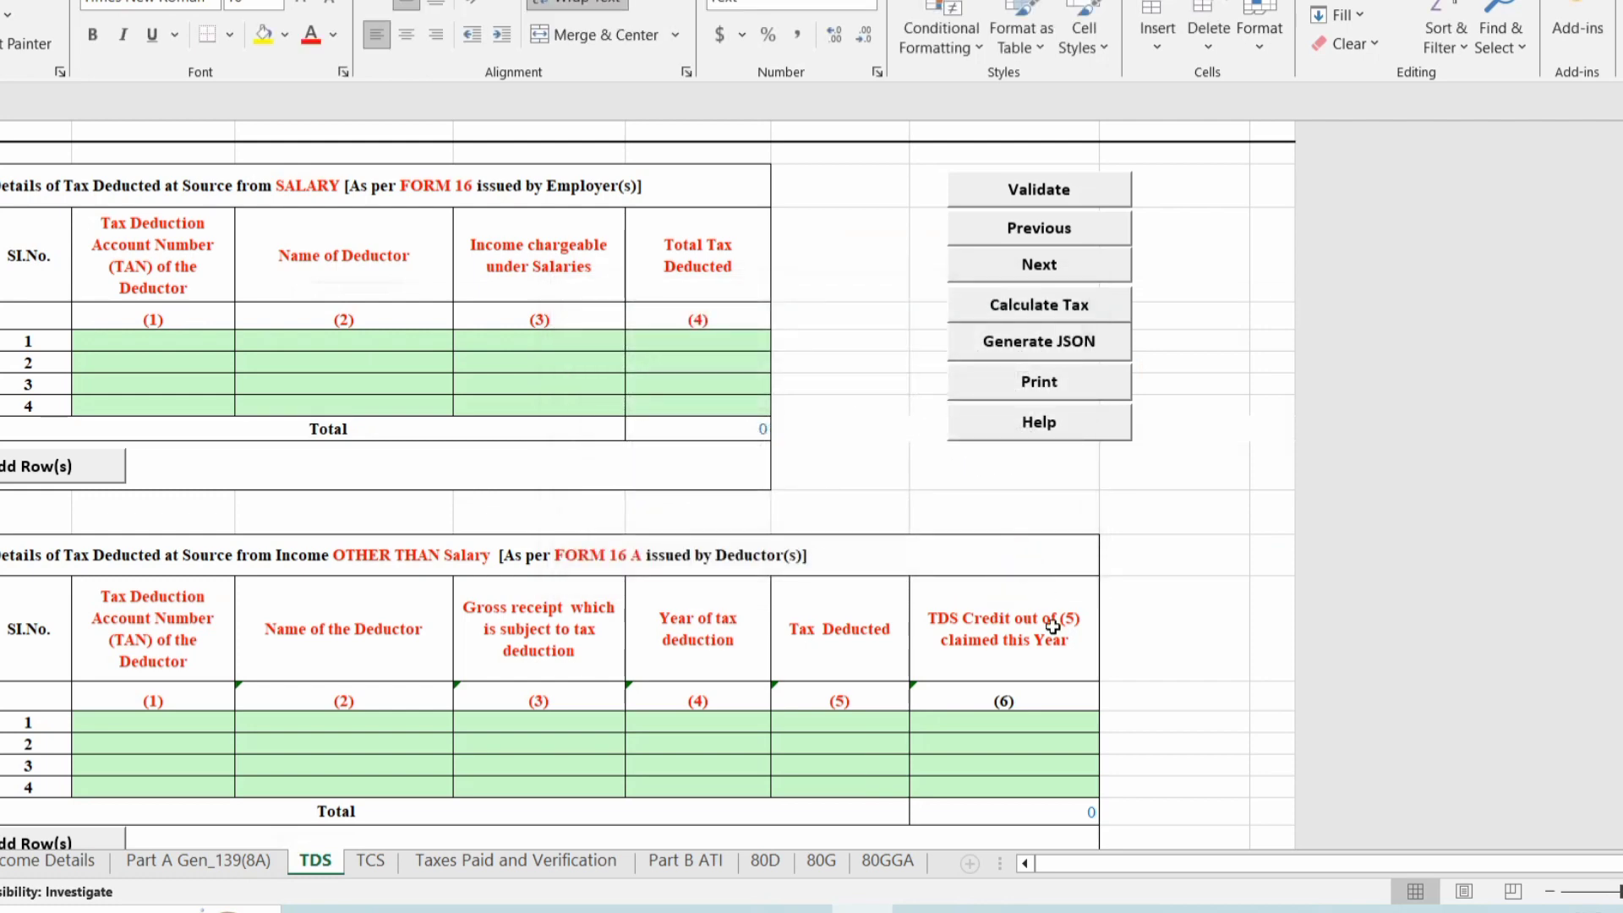
pyautogui.scroll(-10, 581, 563)
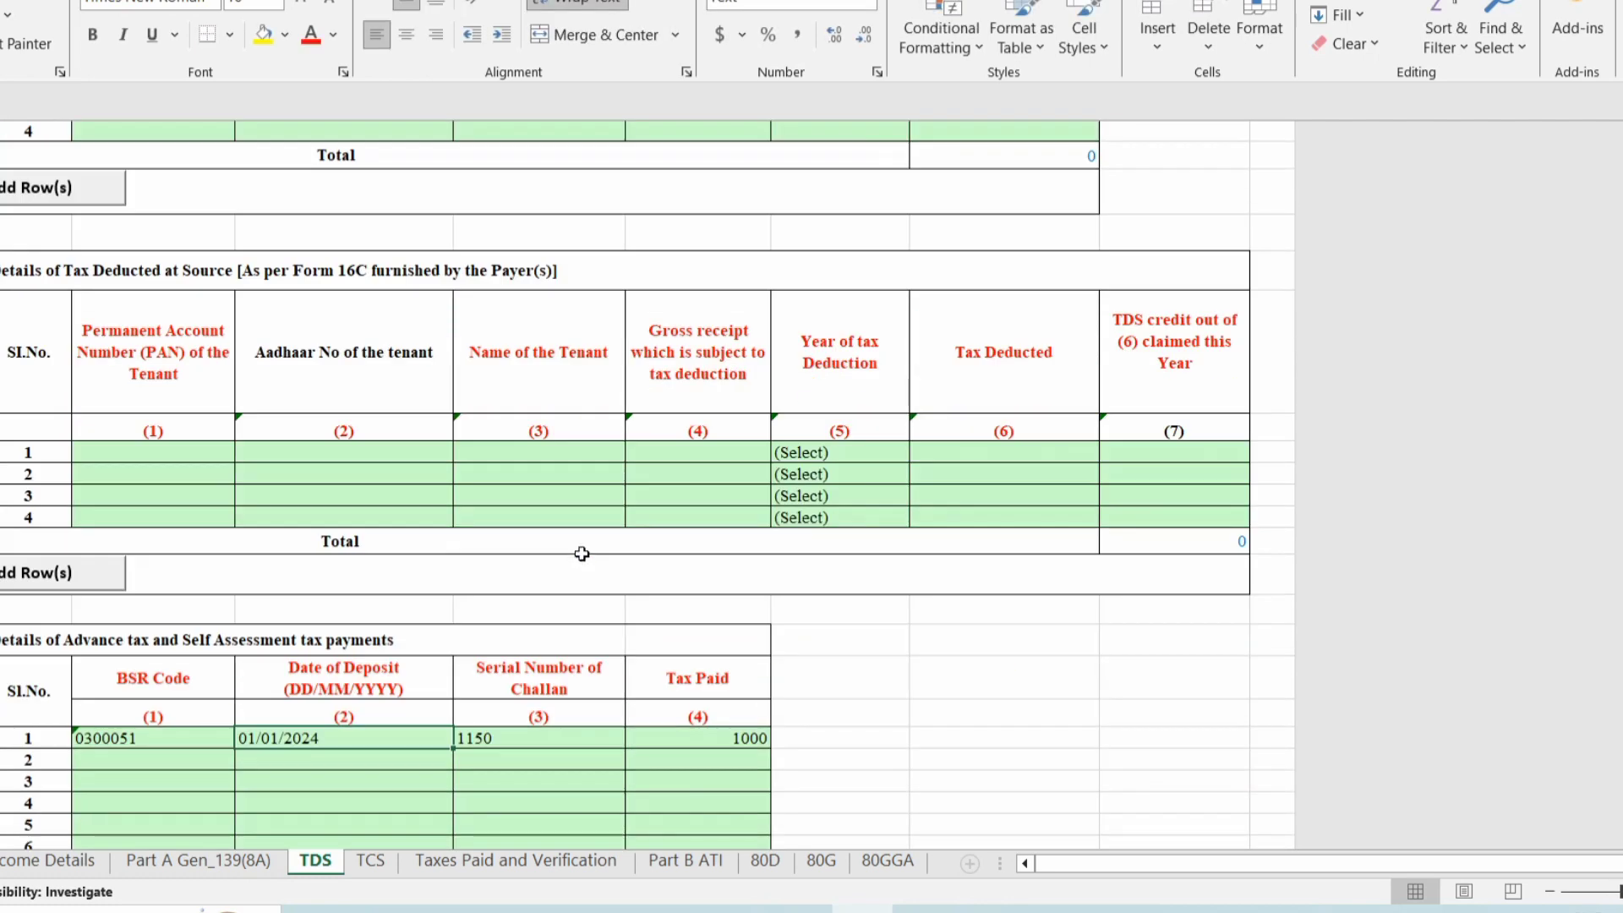
pyautogui.scroll(-6, 581, 554)
pyautogui.click(107, 377)
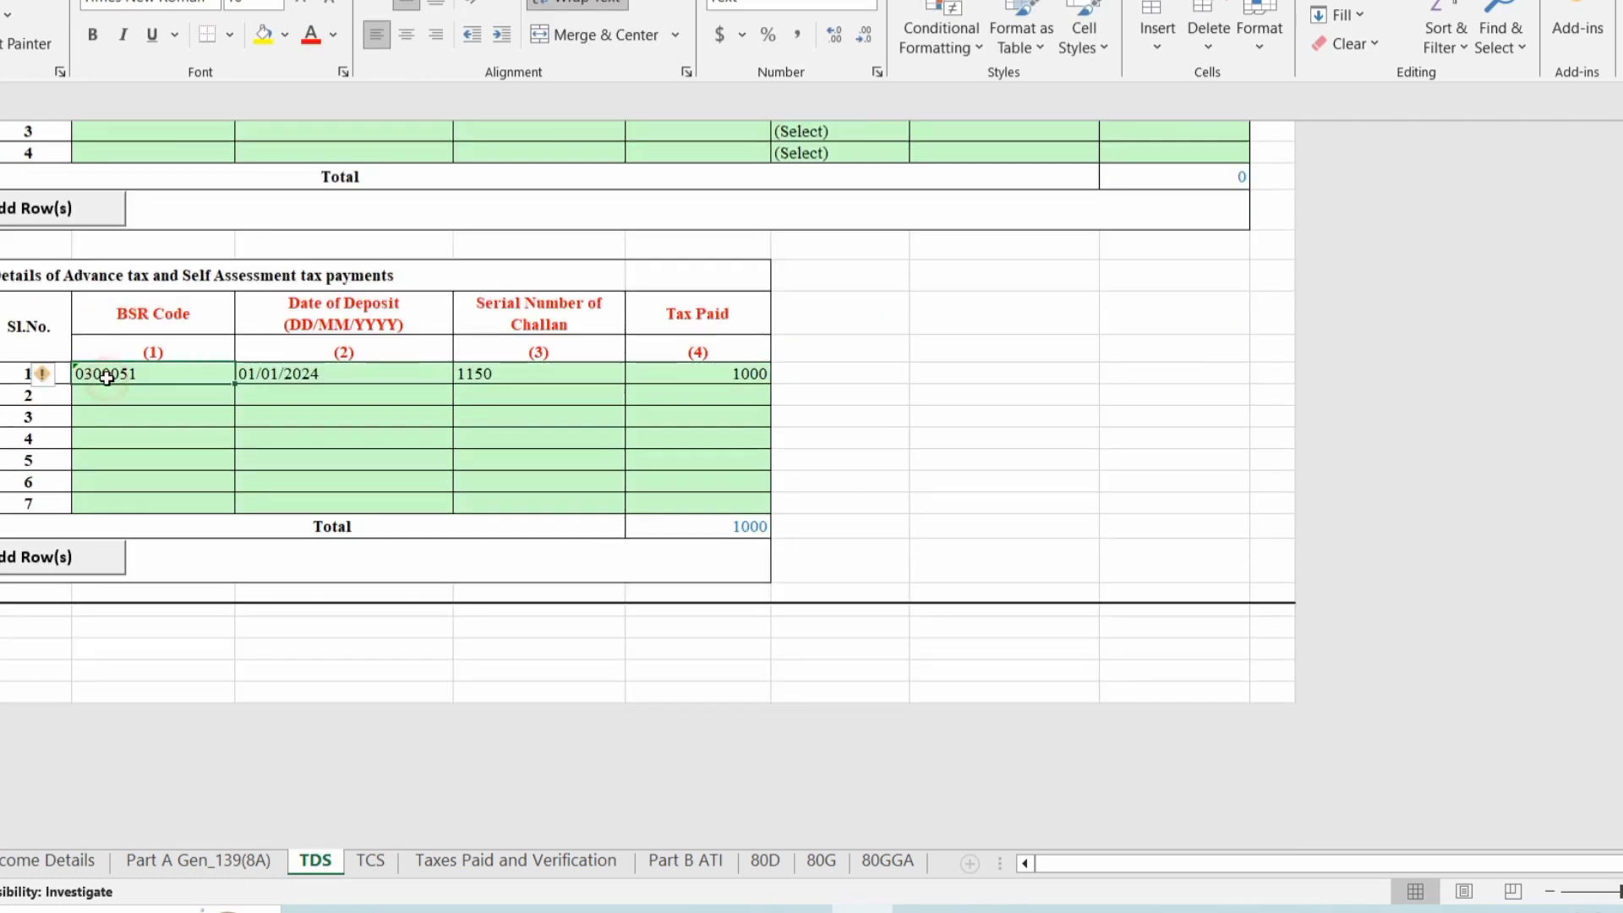
pyautogui.press('Delete')
pyautogui.click(290, 373)
pyautogui.press('Delete')
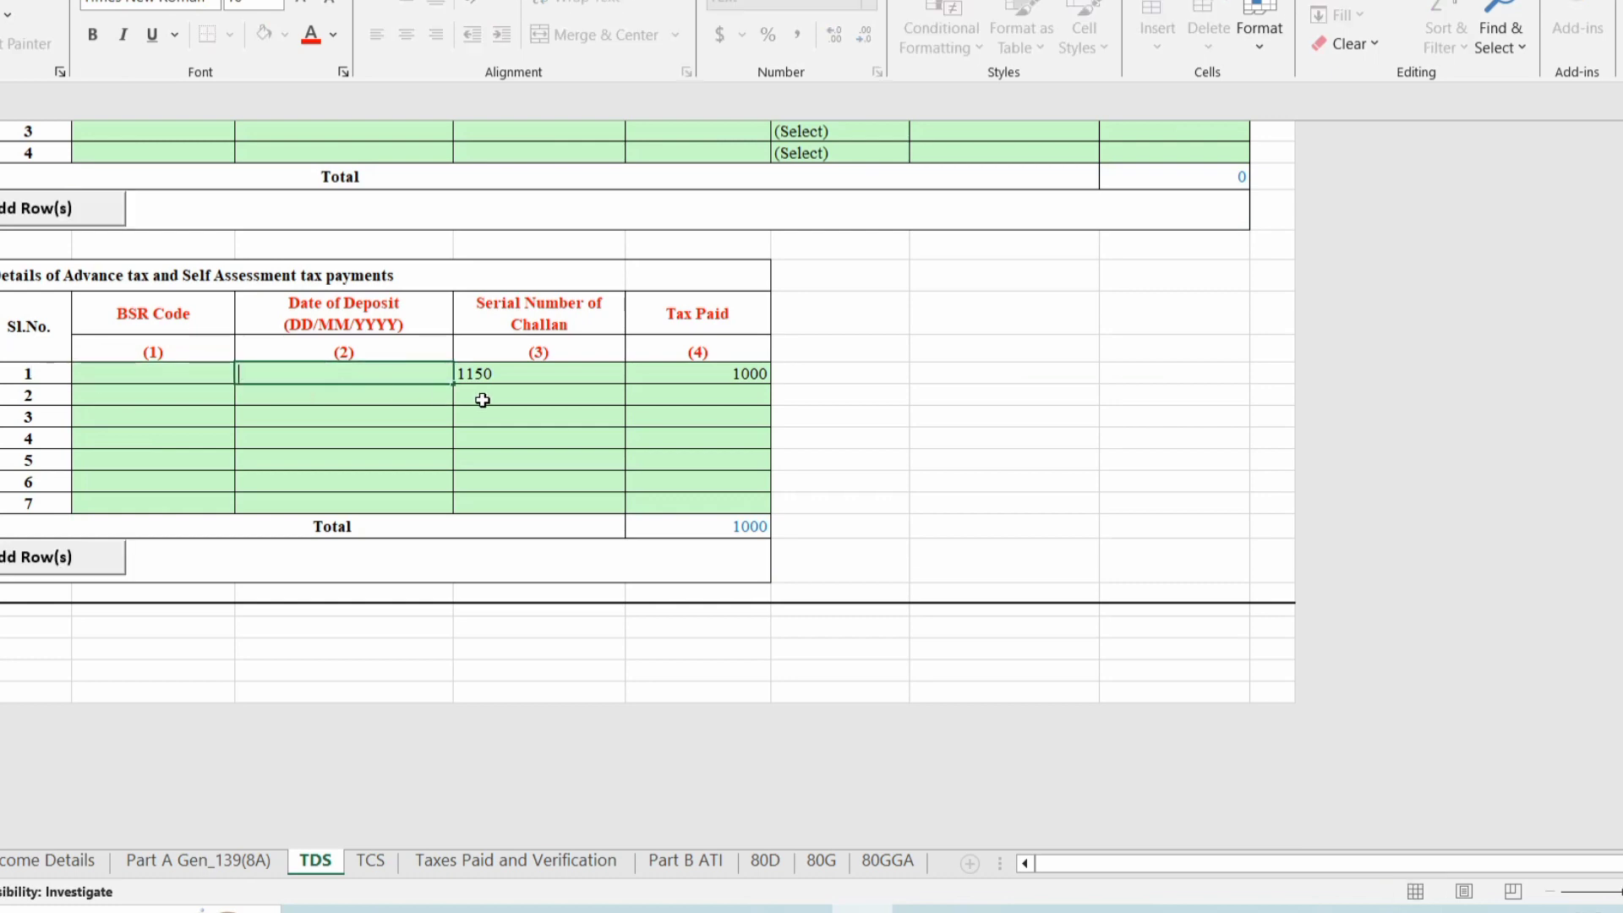
pyautogui.click(505, 377)
pyautogui.press('Delete')
pyautogui.click(699, 373)
pyautogui.press('Delete')
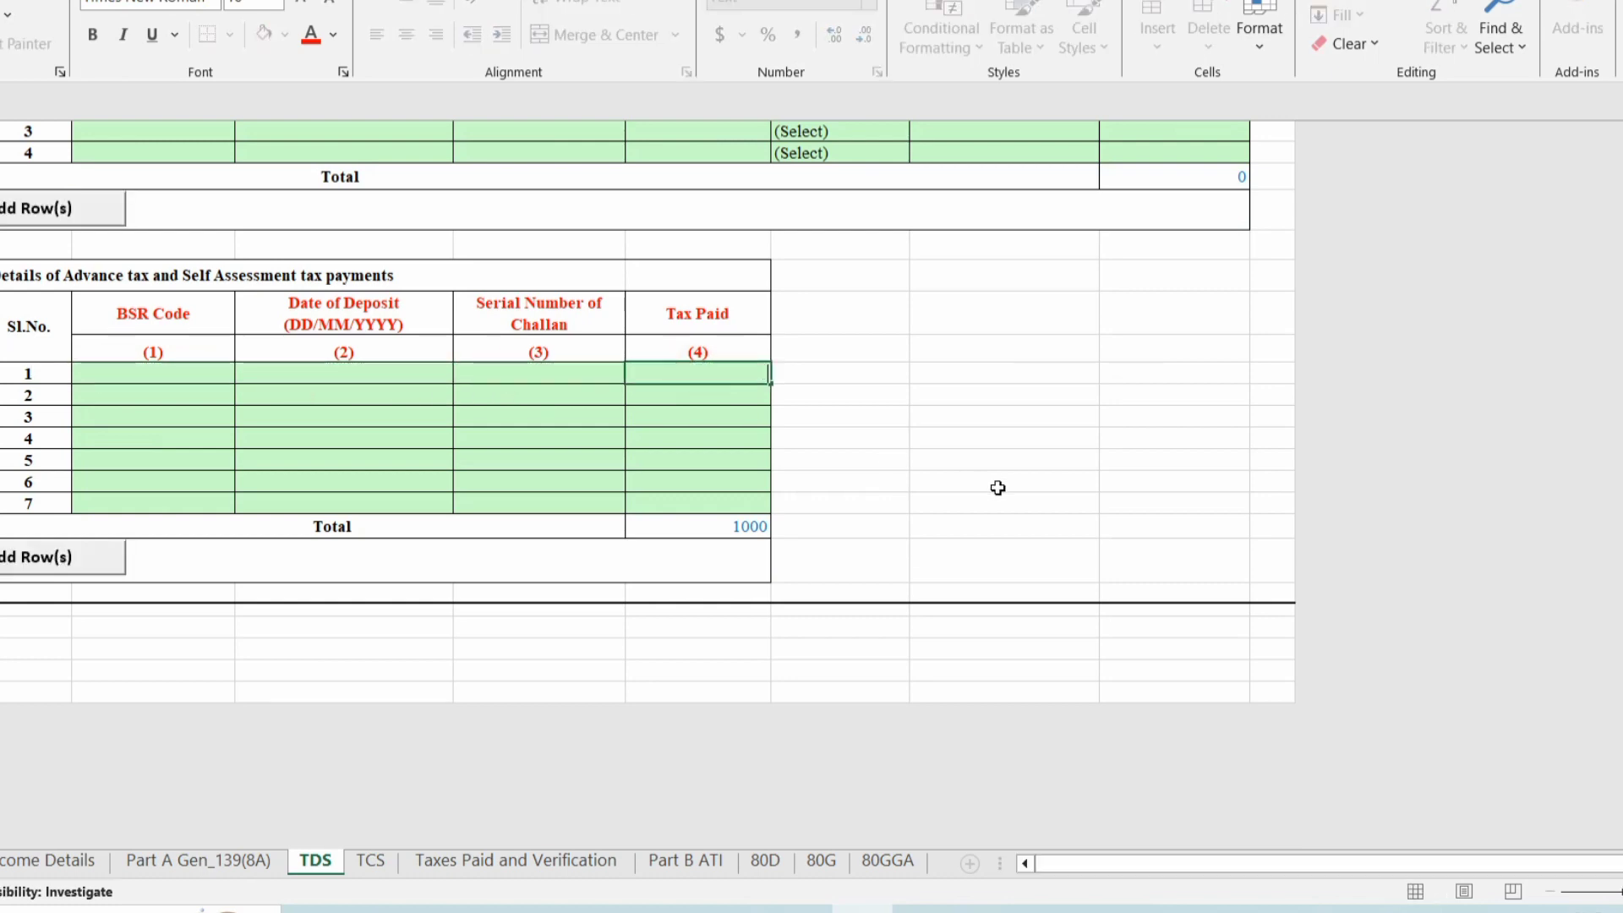
pyautogui.scroll(4, 997, 485)
pyautogui.scroll(10, 985, 656)
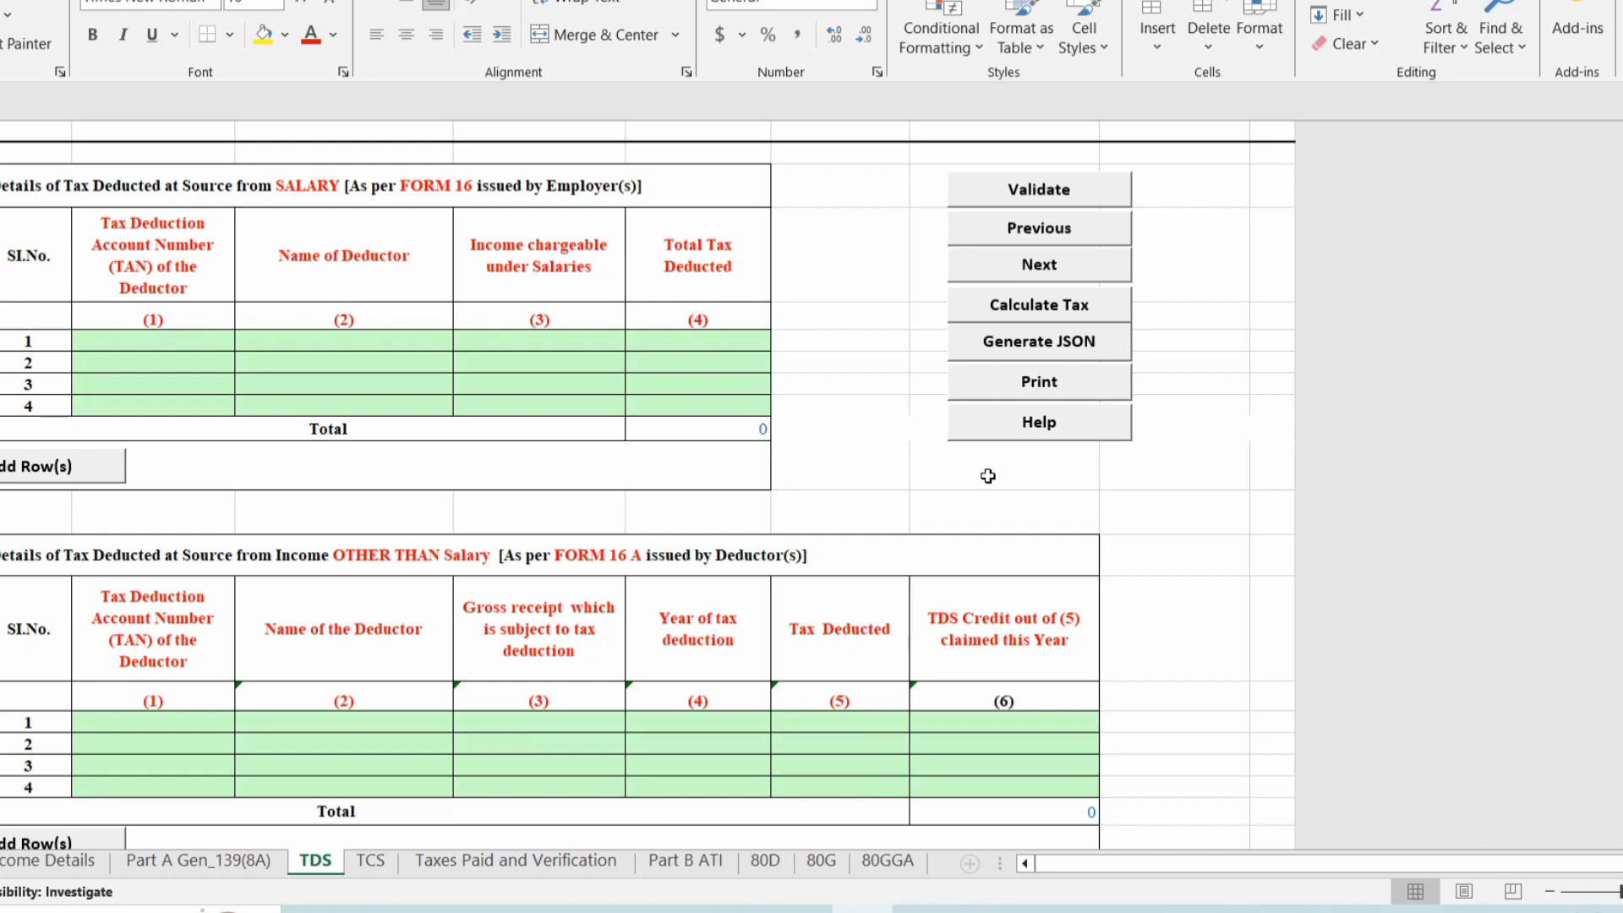
# Validate the TDS sheet, then the TCS sheet, advancing to Taxes Paid and Verification.
pyautogui.click(1059, 193)
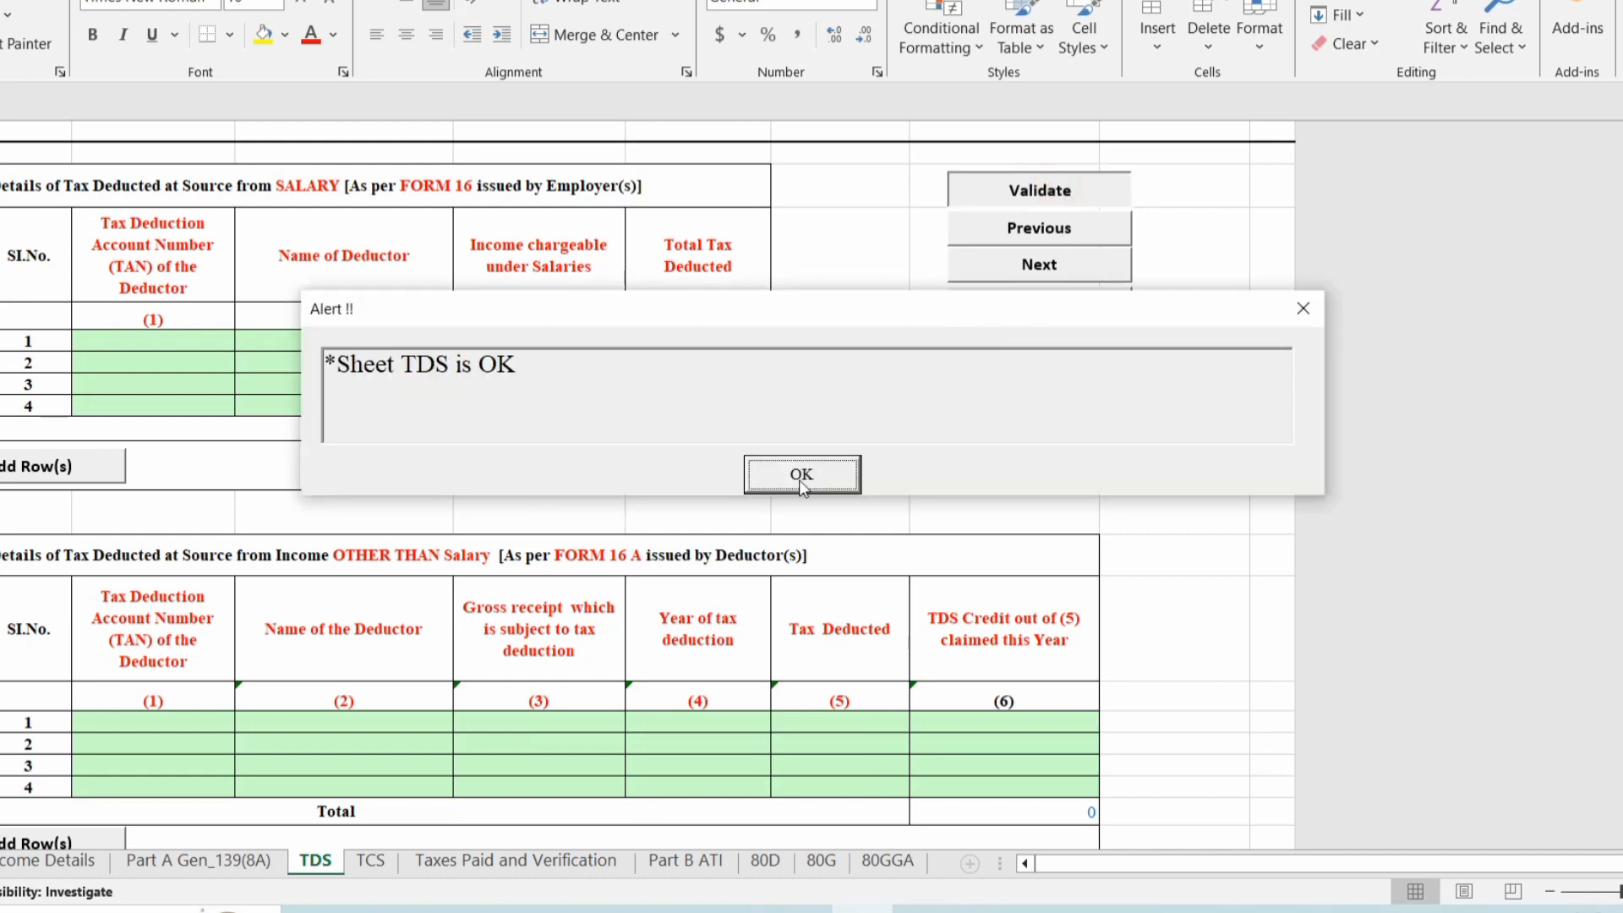
pyautogui.click(799, 475)
pyautogui.click(1040, 267)
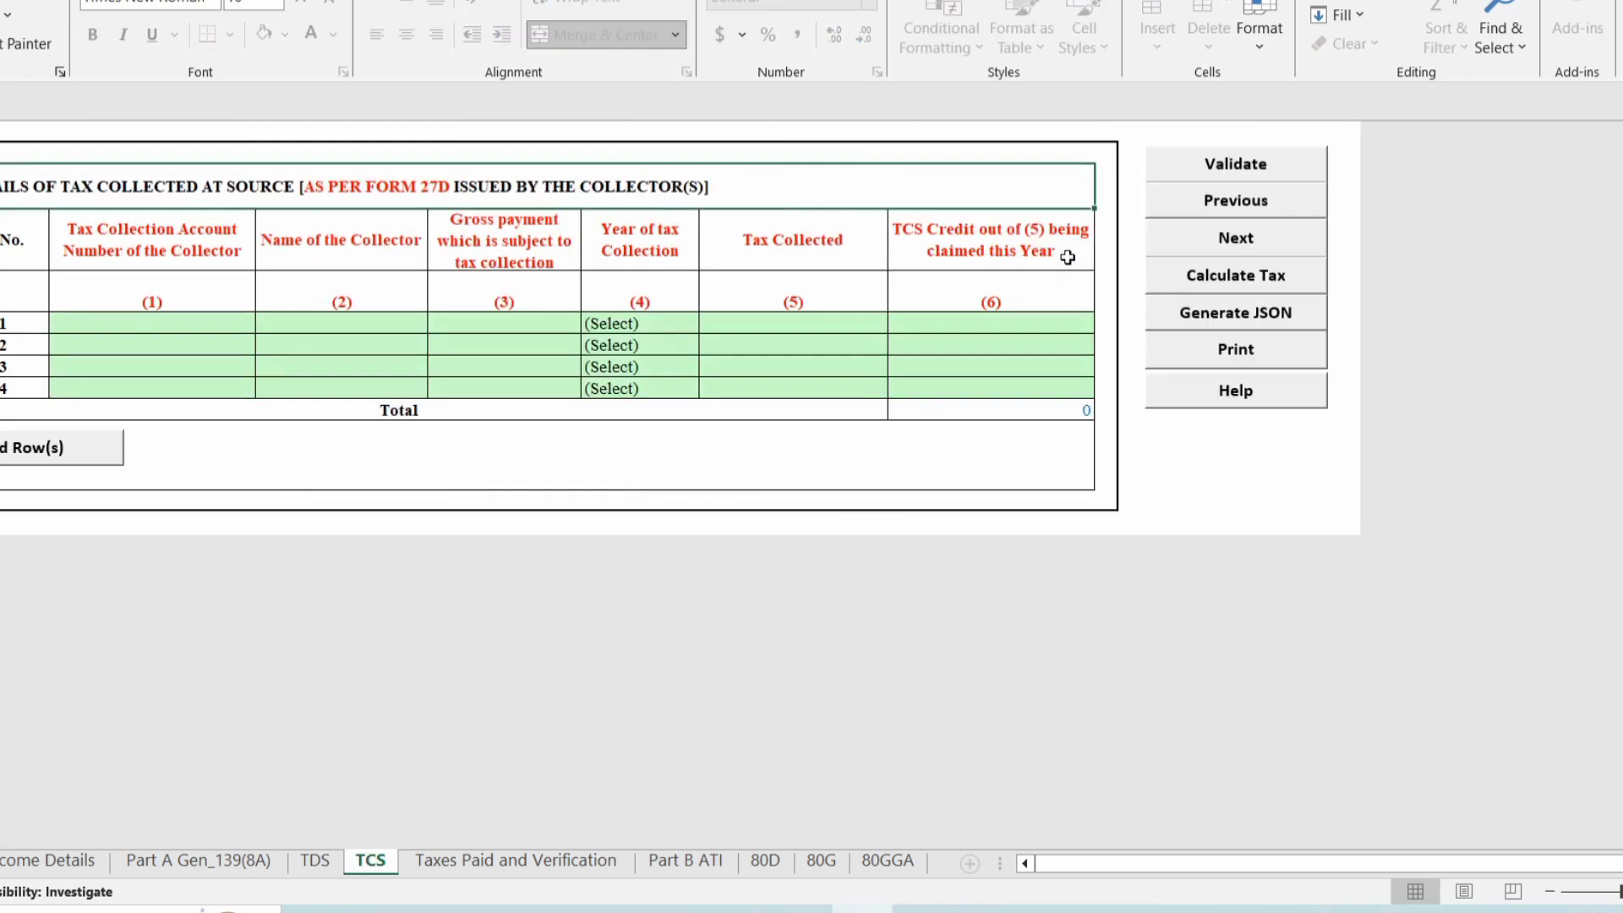
pyautogui.click(1201, 175)
pyautogui.click(795, 474)
pyautogui.click(1230, 247)
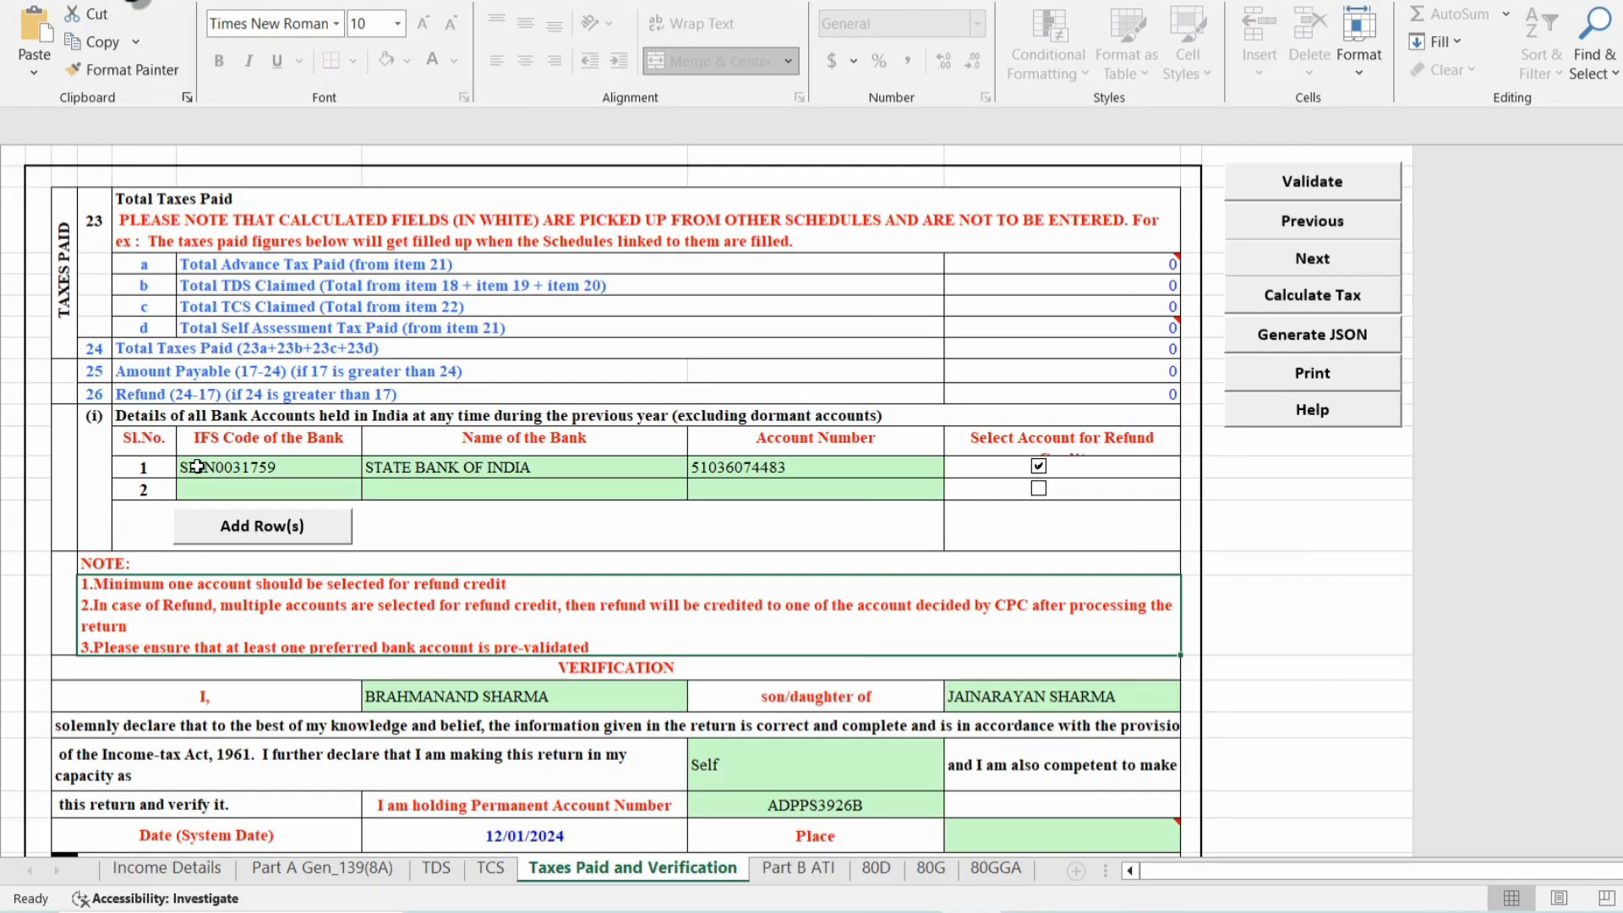
# Select the first bank account and enter NEEMRANA as the verification place.
pyautogui.moveTo(196, 467); pyautogui.dragTo(940, 472)
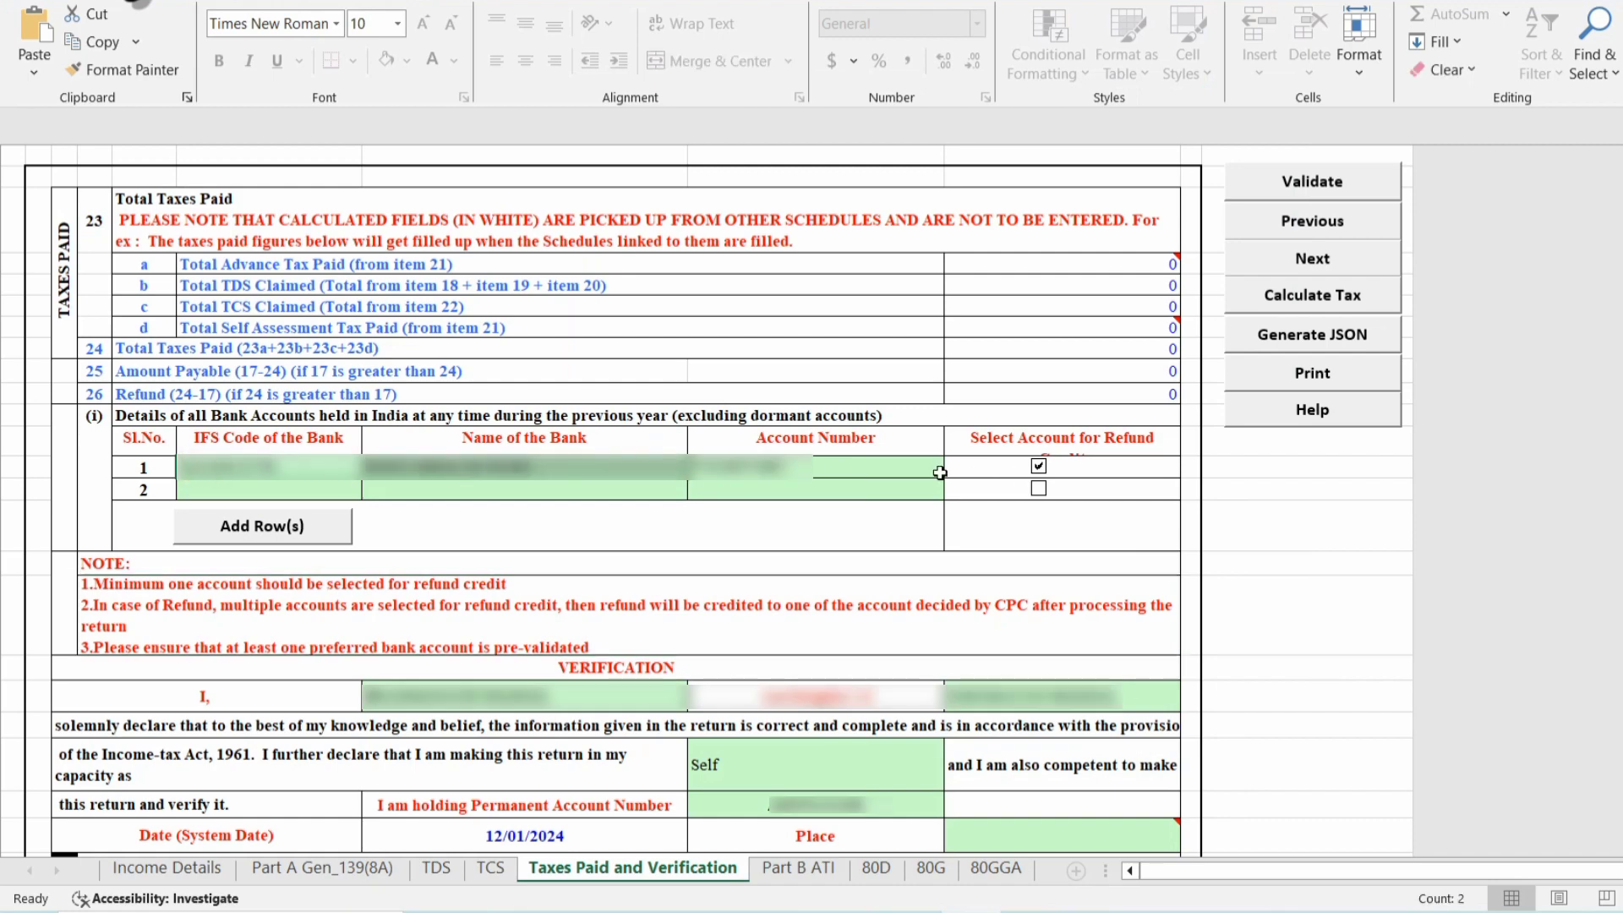
pyautogui.click(938, 473)
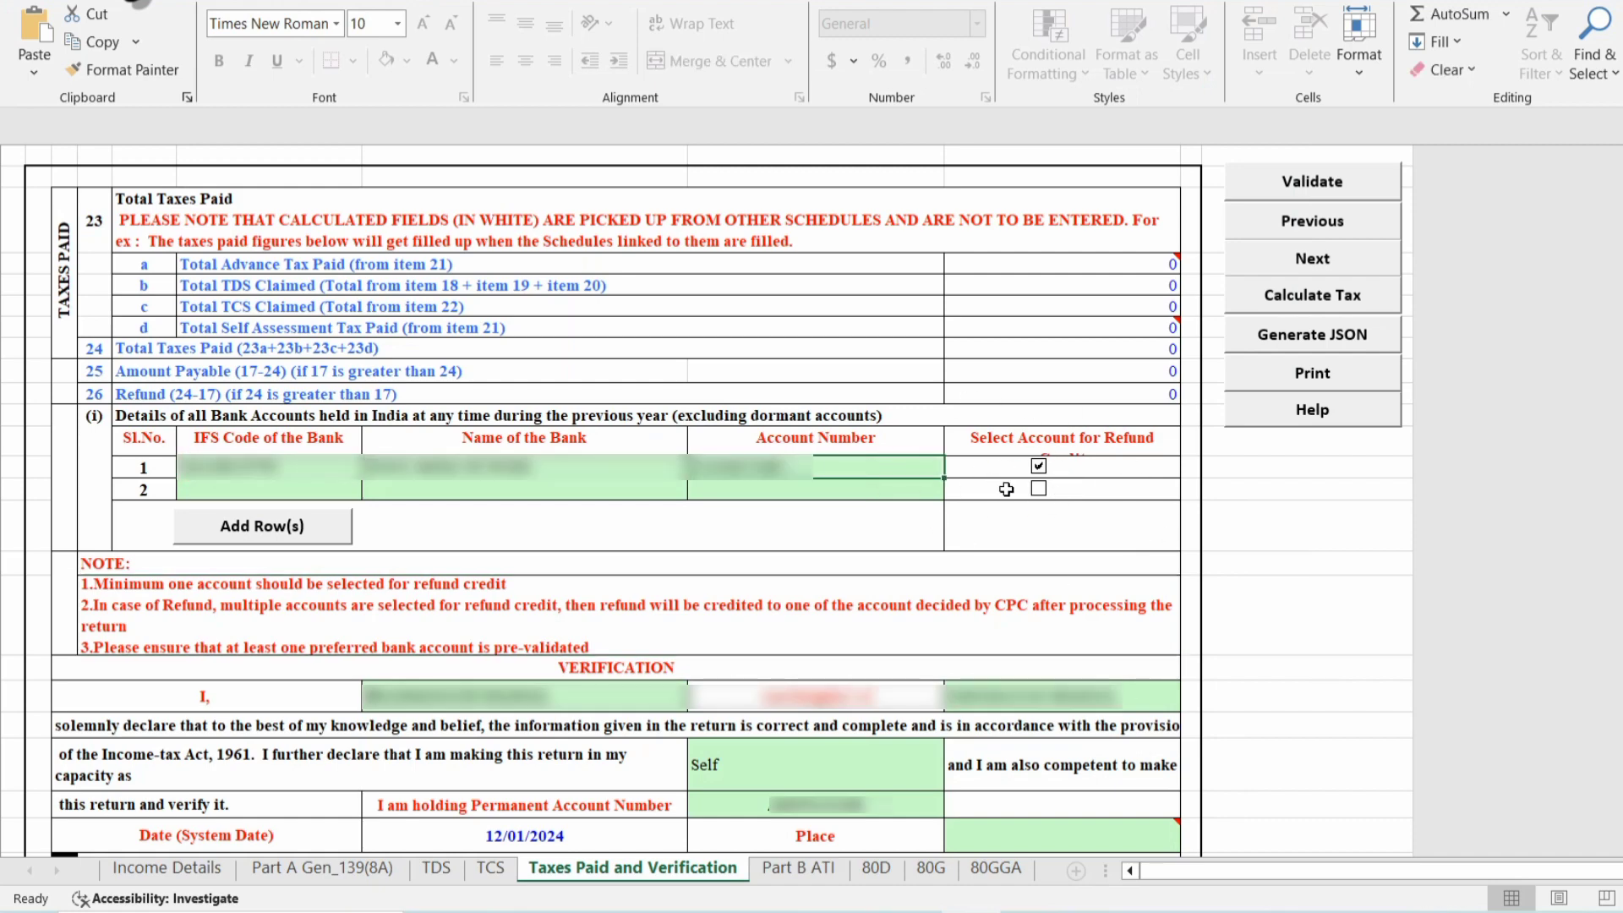
pyautogui.scroll(-3, 1090, 673)
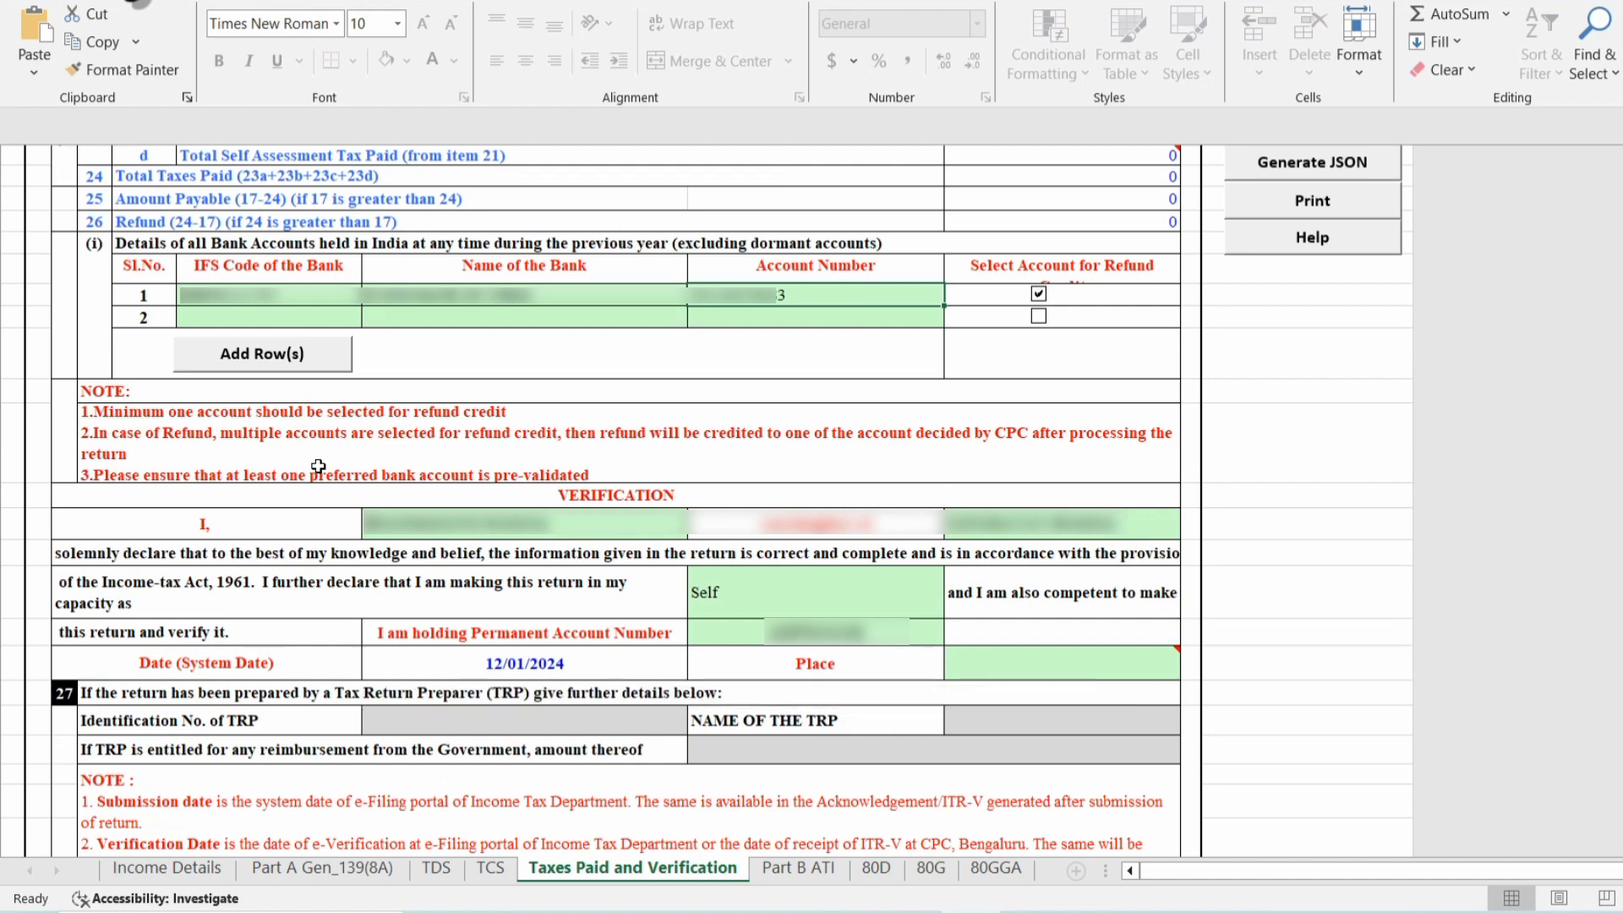
pyautogui.click(996, 665)
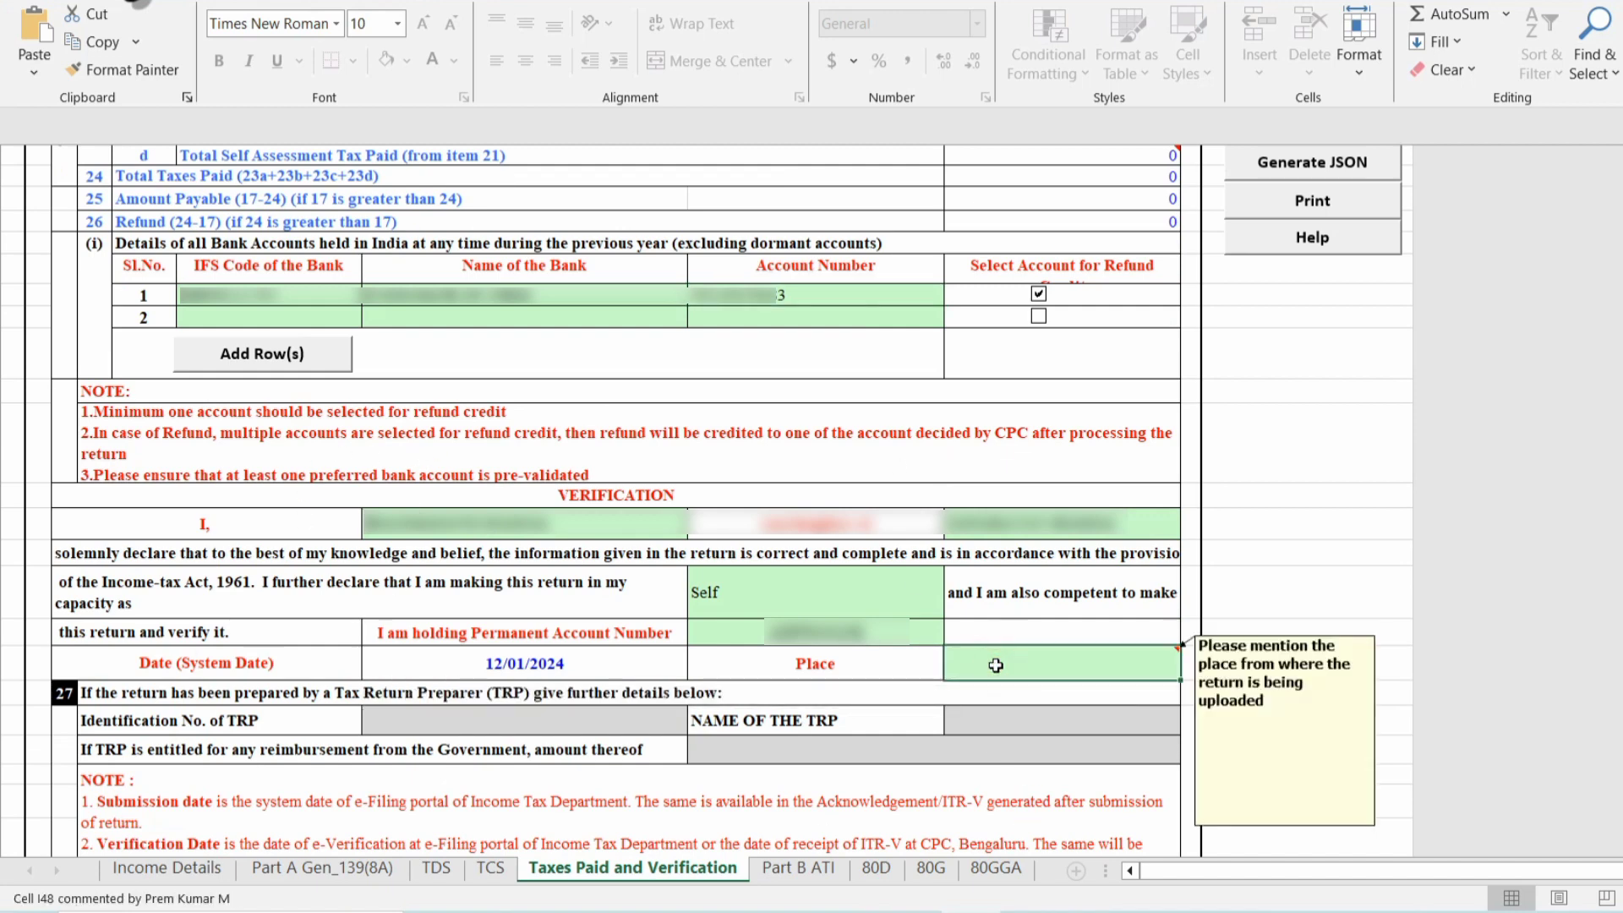
pyautogui.write('neemrana')
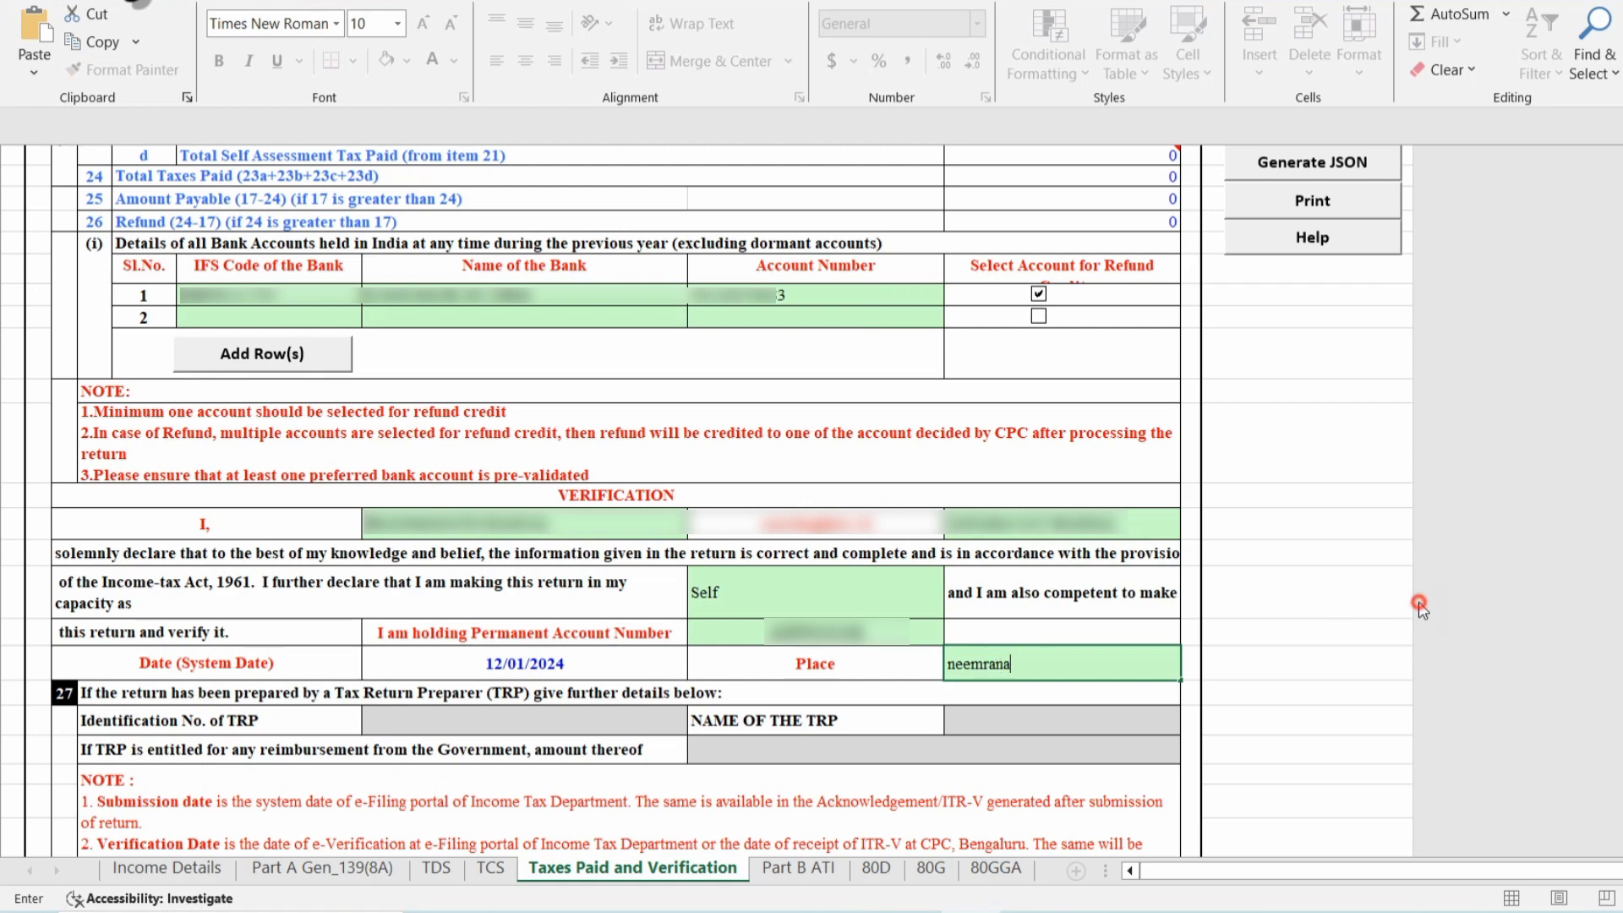
pyautogui.click(1321, 590)
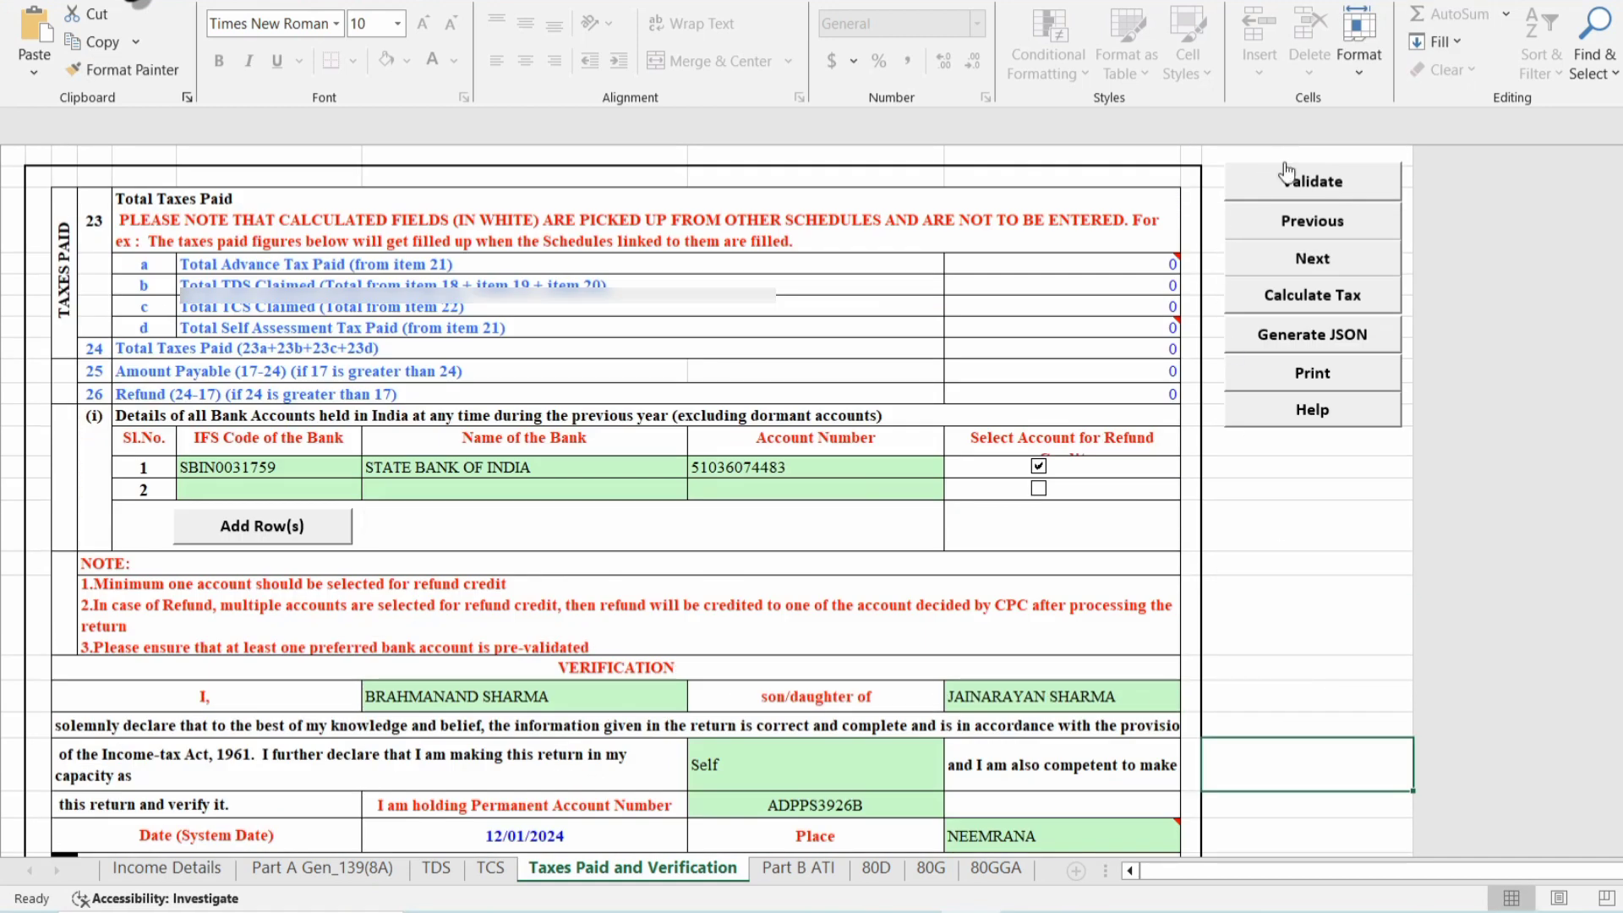
# Validate the Taxes Paid and Verification sheet and continue to the 80D sheet.
pyautogui.click(1292, 180)
pyautogui.click(913, 491)
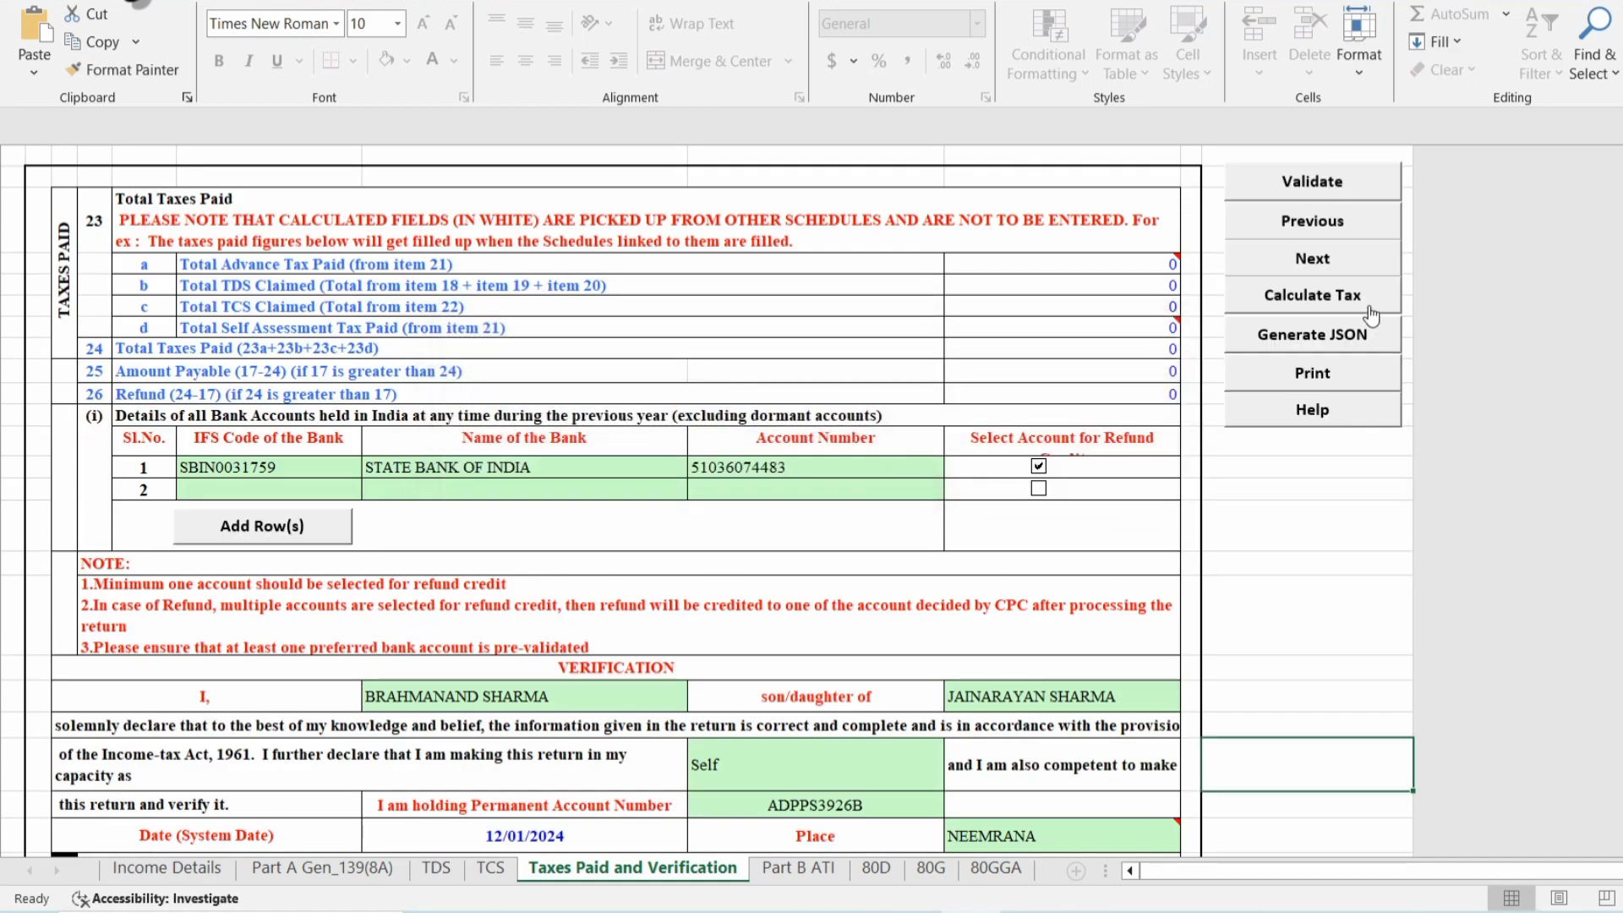
pyautogui.click(1313, 258)
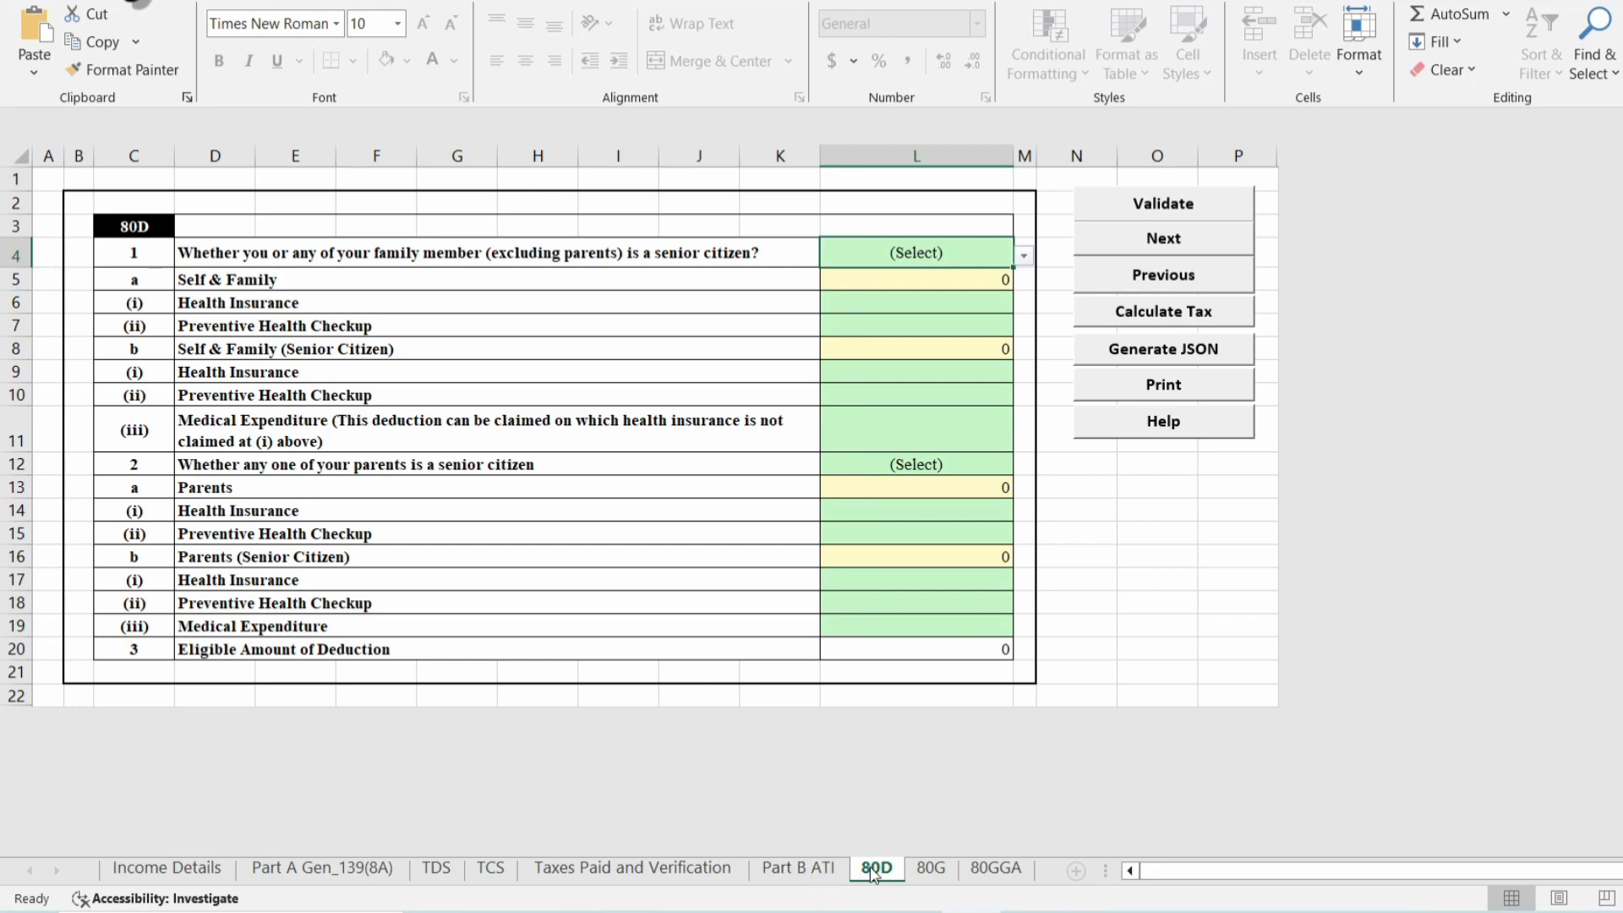
# Choose 'Not claiming for Self/ Family' and 'Not claiming for Parents' in Schedule 80D.
pyautogui.click(1024, 256)
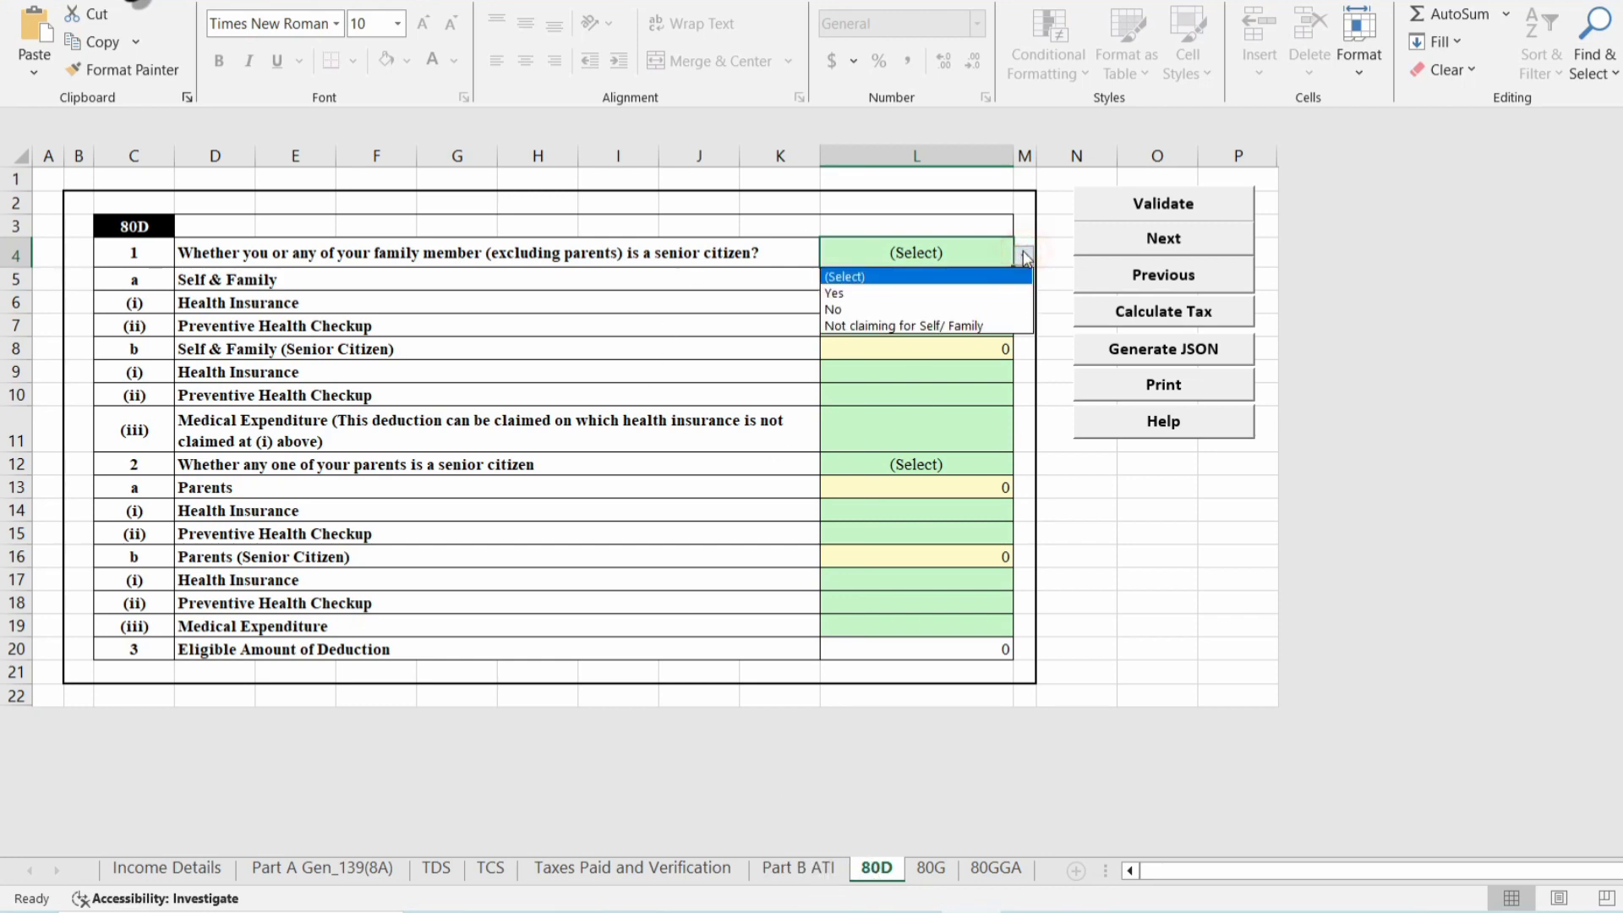
pyautogui.click(867, 327)
pyautogui.click(913, 464)
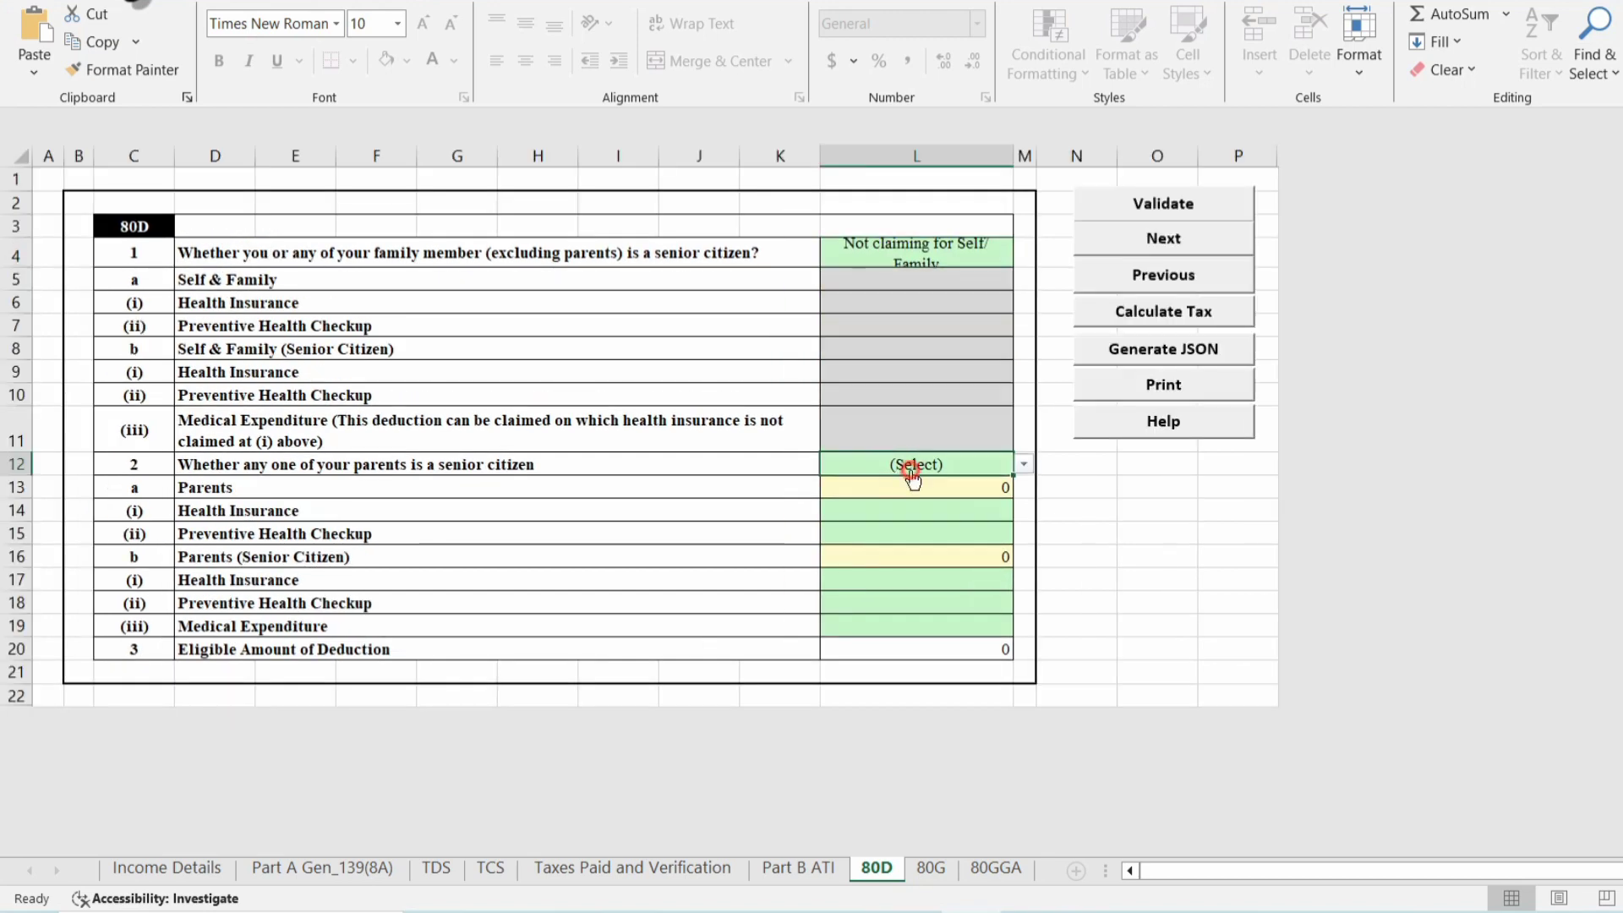
pyautogui.click(1023, 464)
pyautogui.click(935, 535)
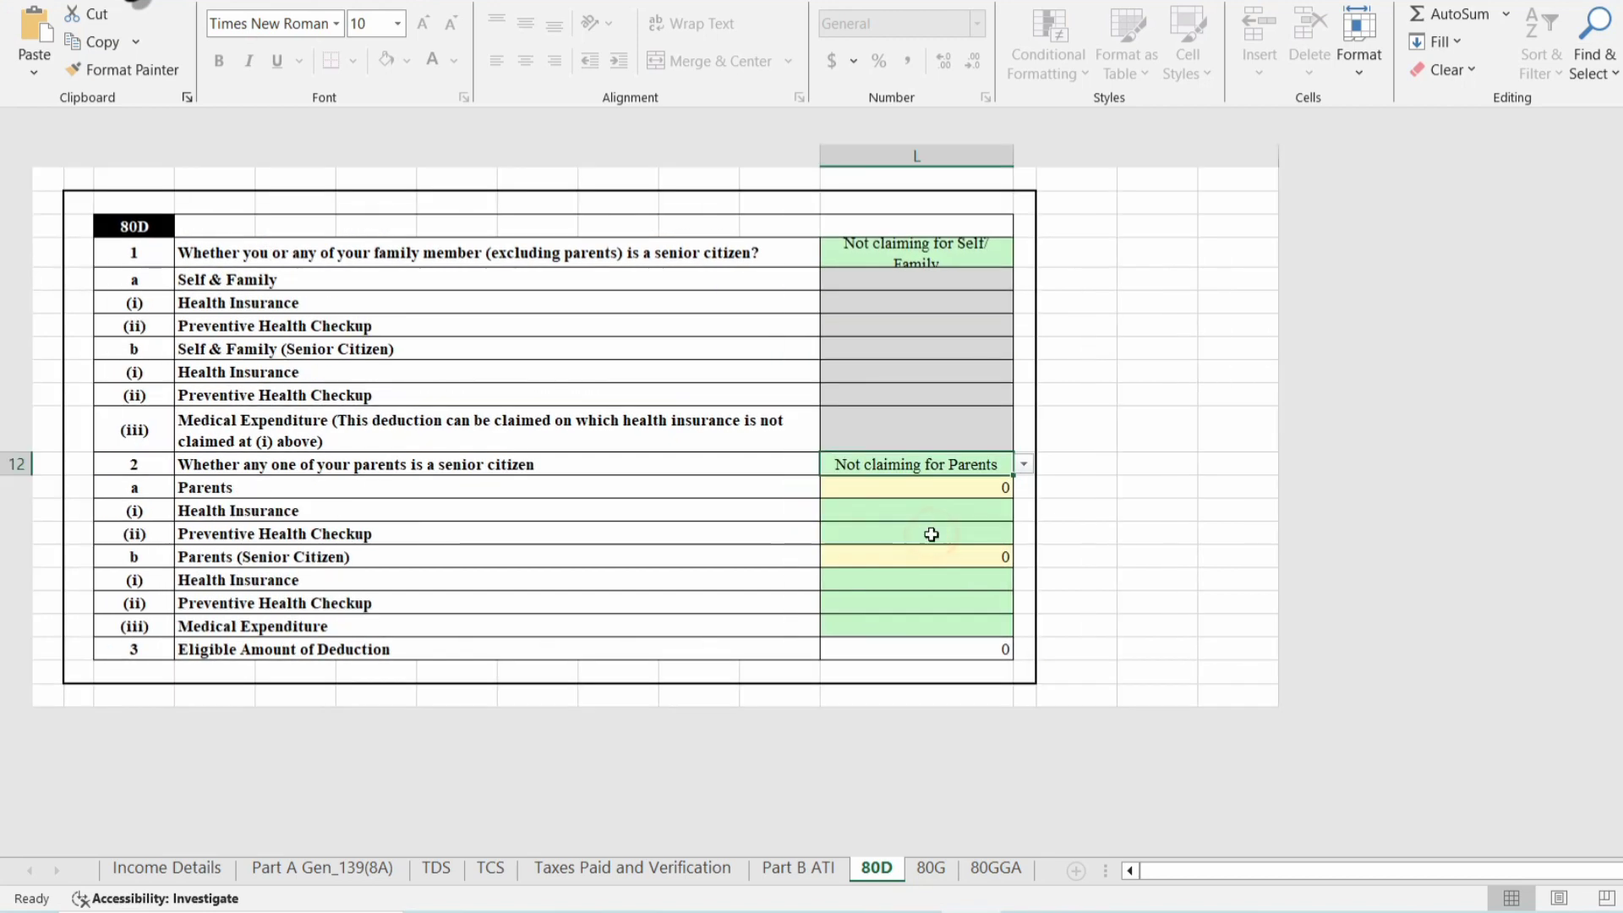
# Validate the 80D sheet and continue to the 80G sheet.
pyautogui.click(1200, 209)
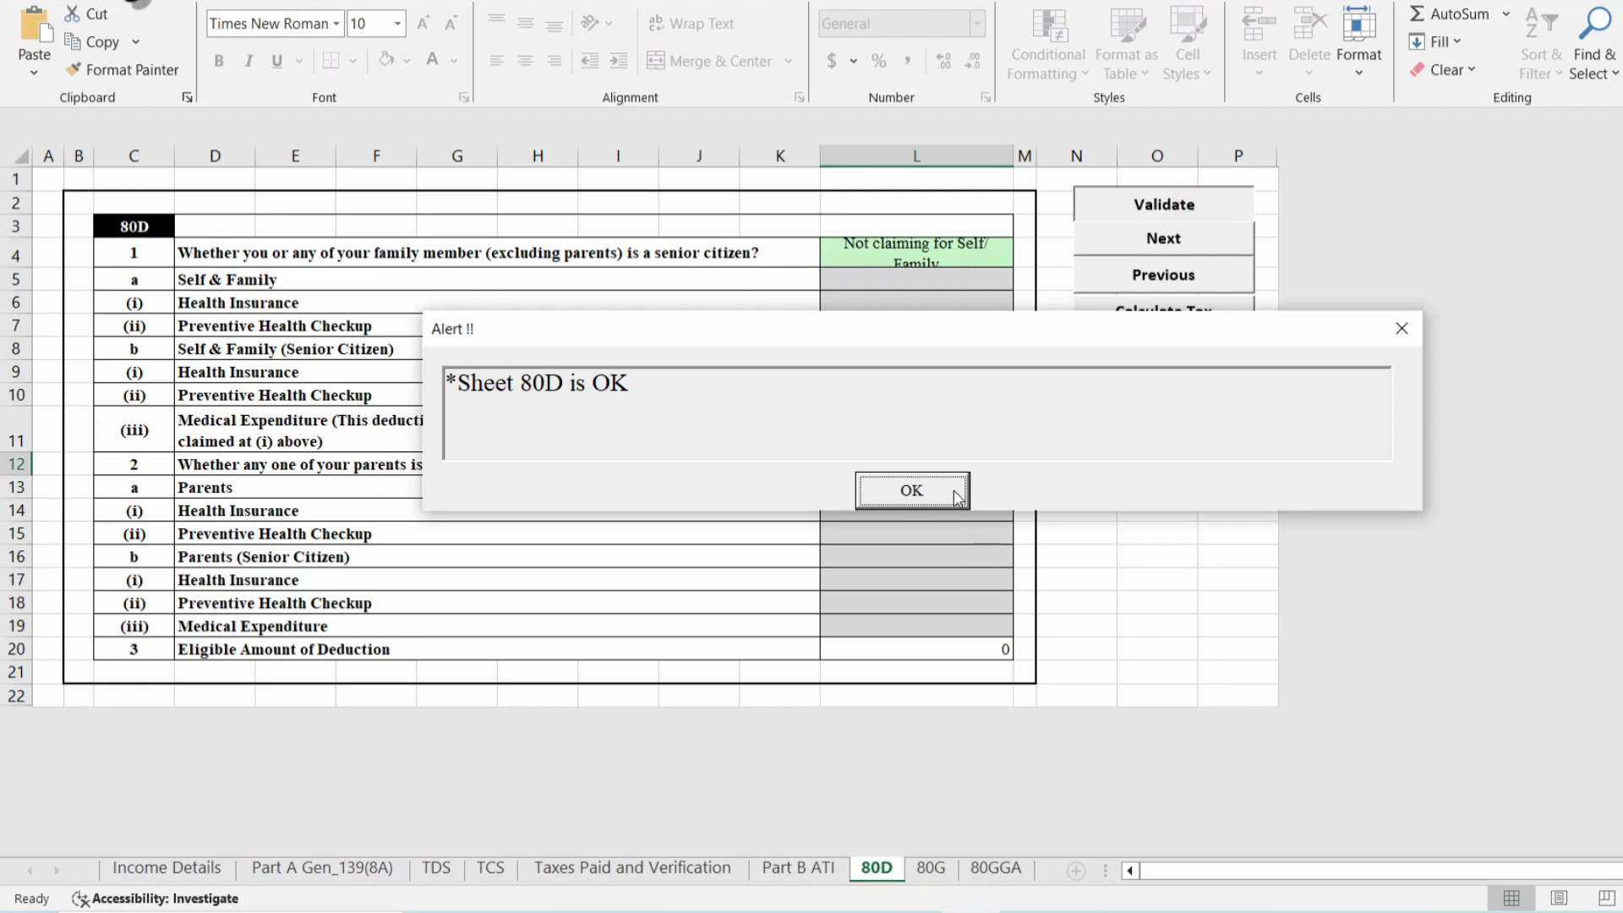
pyautogui.click(923, 489)
pyautogui.click(1163, 240)
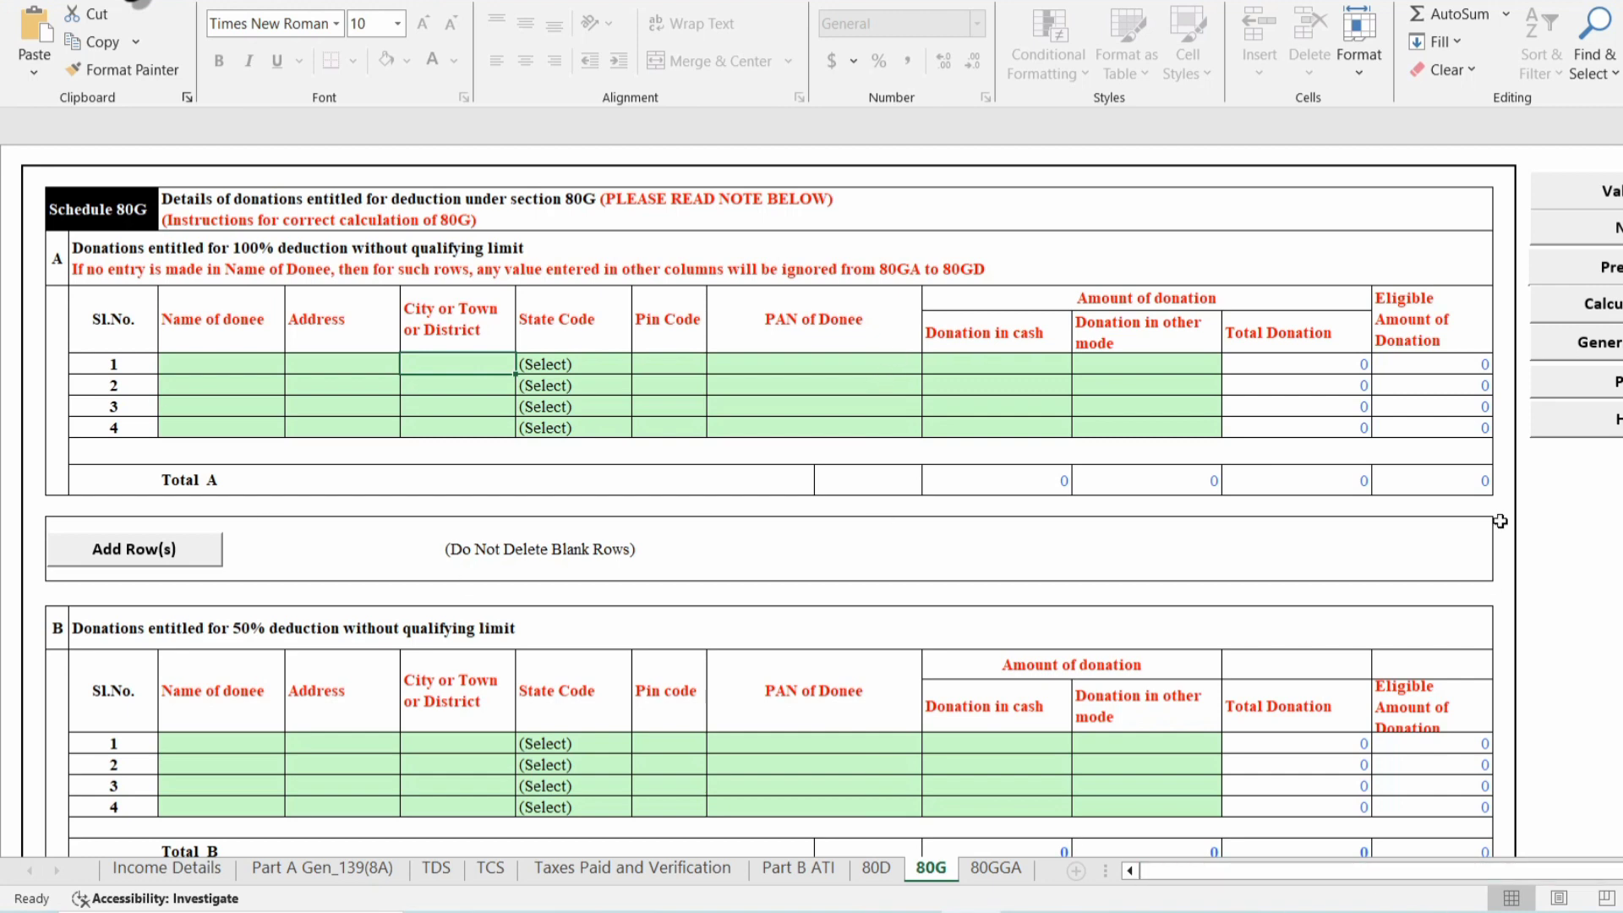
# Validate the 80G sheet and clear its validation messages.
pyautogui.click(1613, 207)
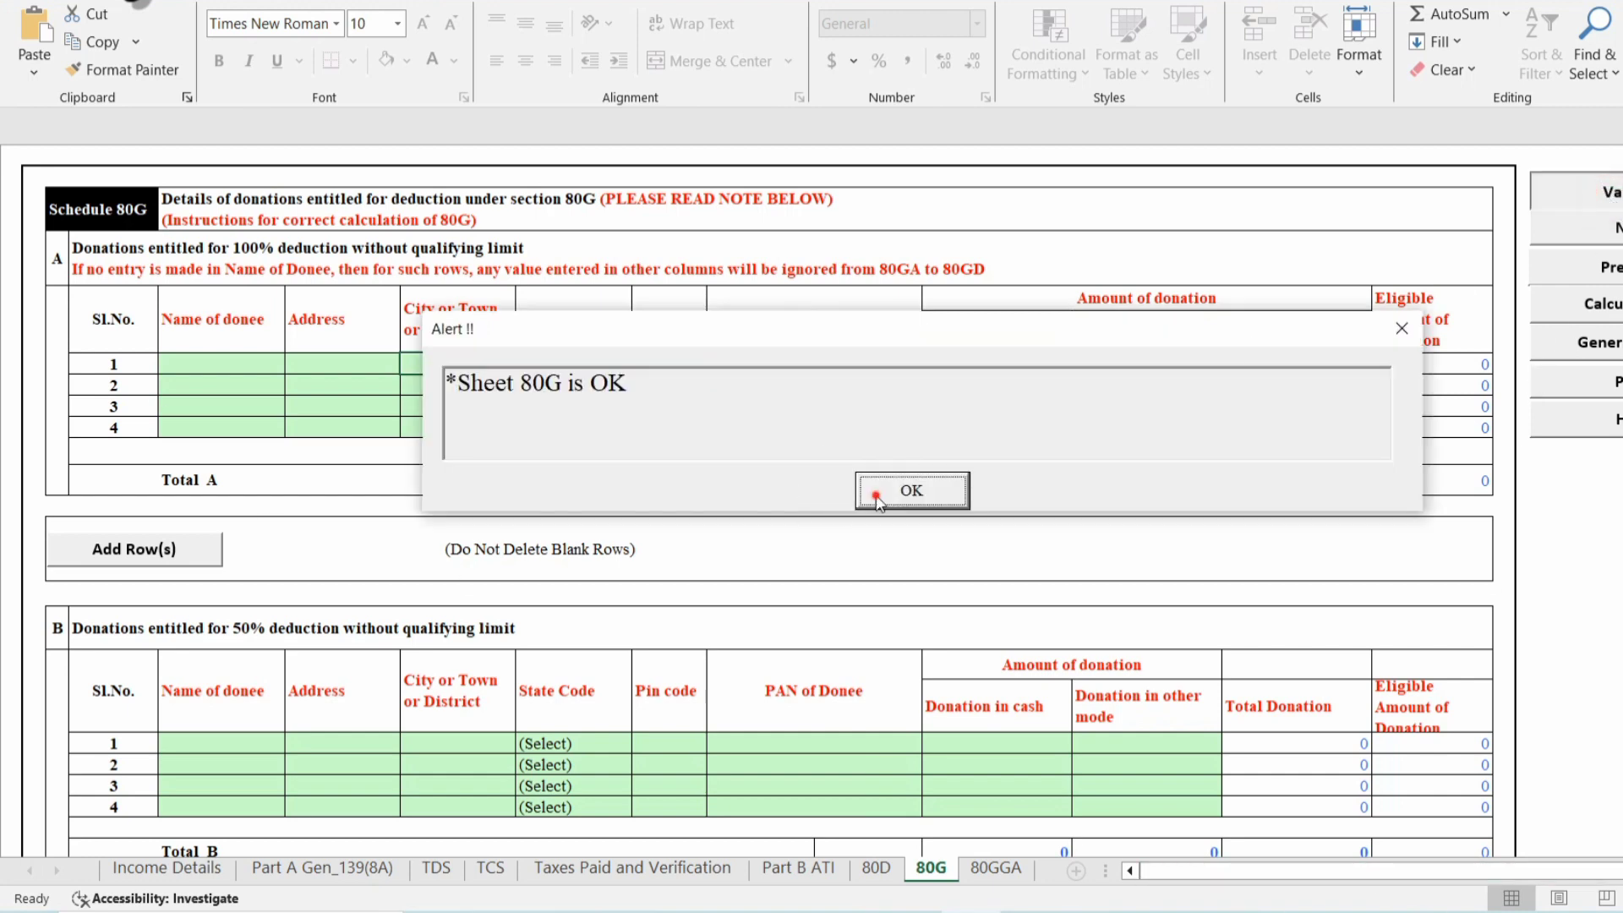
pyautogui.click(913, 490)
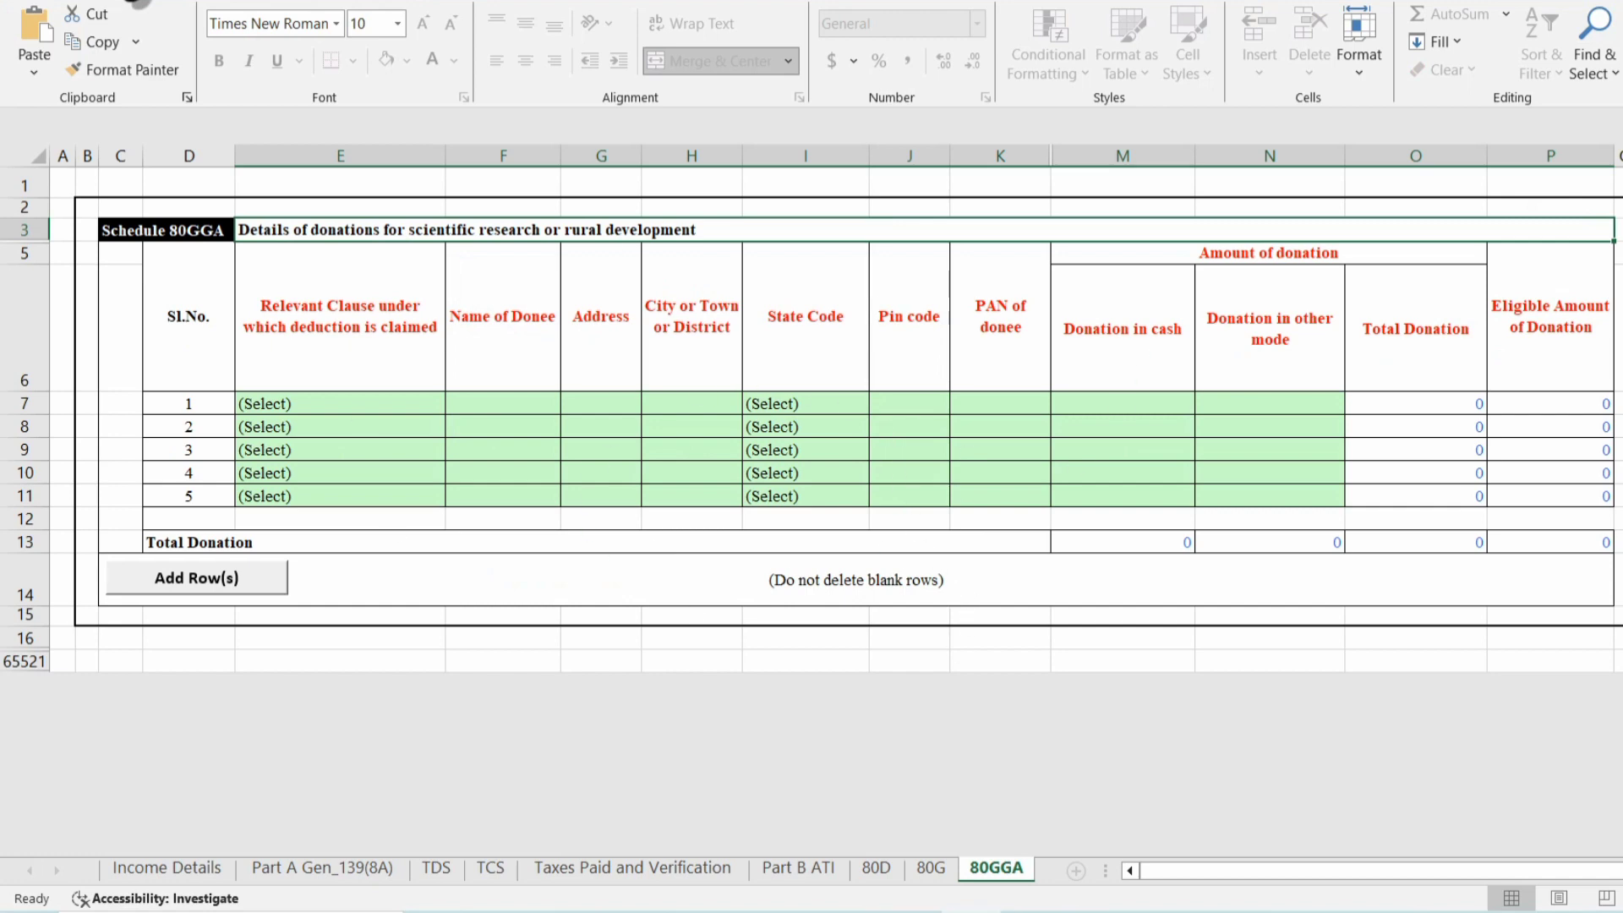
pyautogui.click(920, 494)
# Review Part B ATI (updated income 482360, tax due 0), then return to Income Details.
pyautogui.click(797, 871)
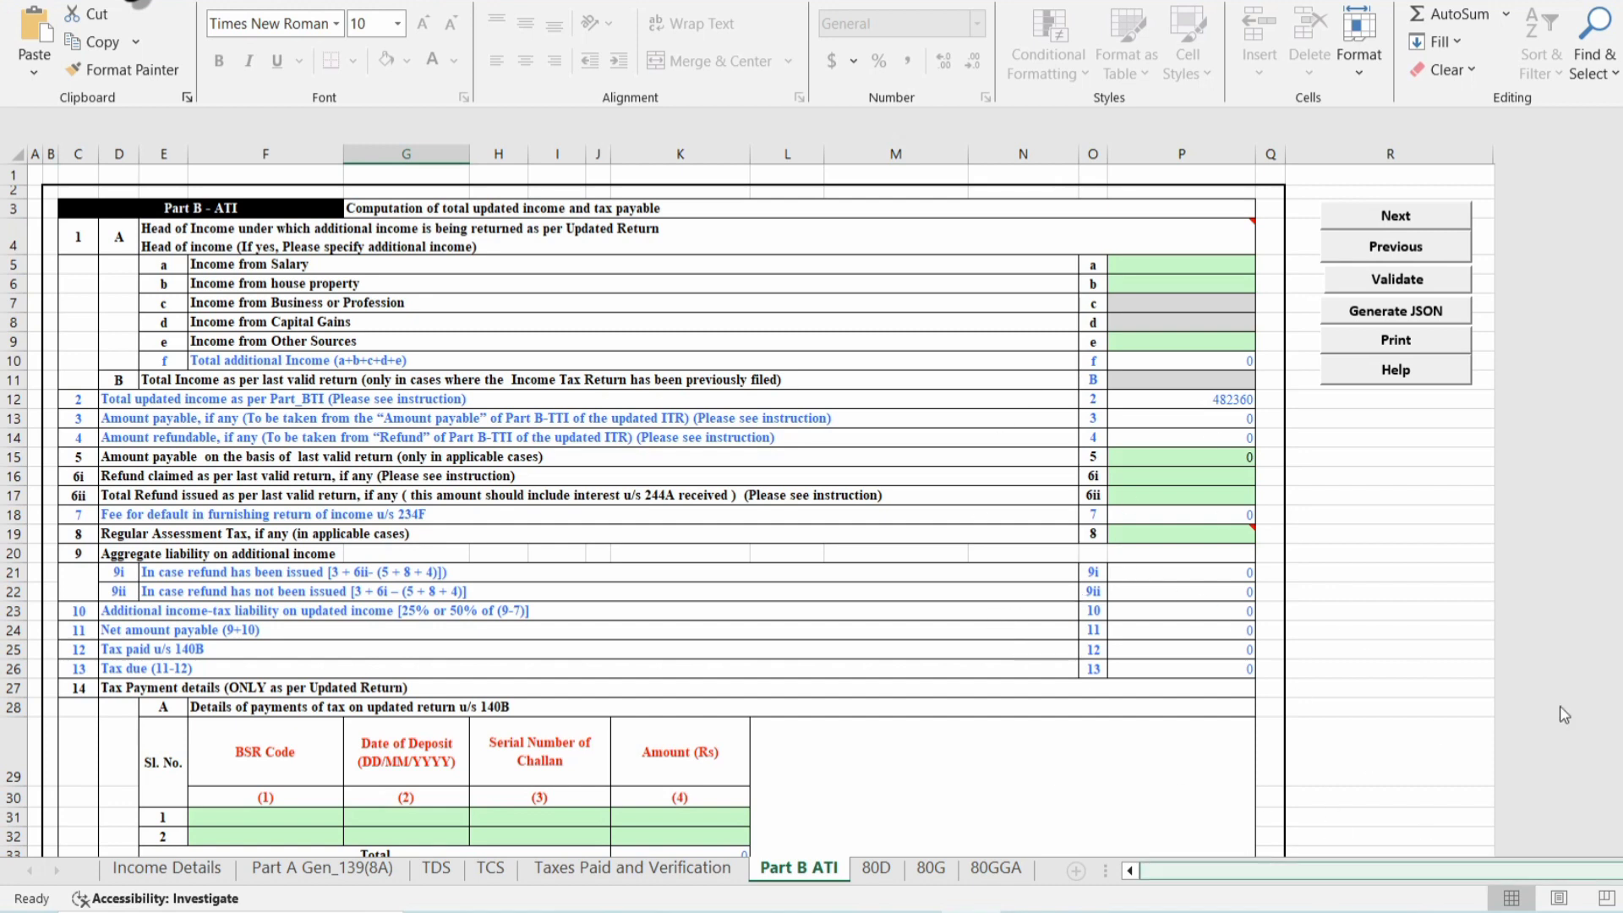
pyautogui.click(133, 871)
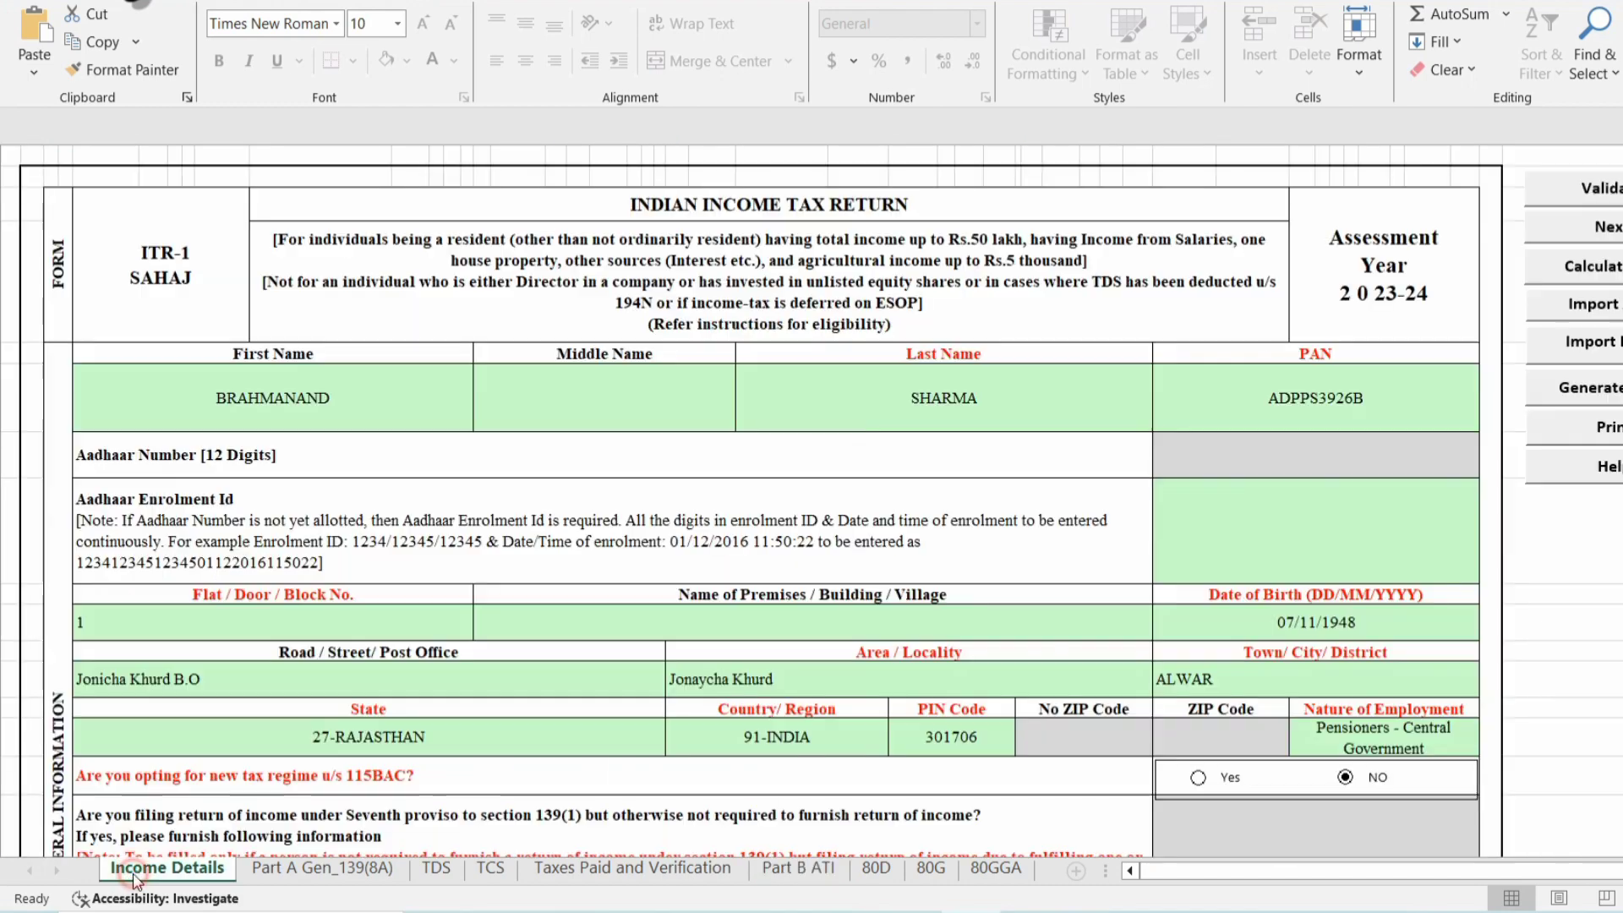
# Recalculate tax, confirm the 1000 fee under 234F and total tax of 1000, then bring up the AIS PDF.
pyautogui.click(1595, 267)
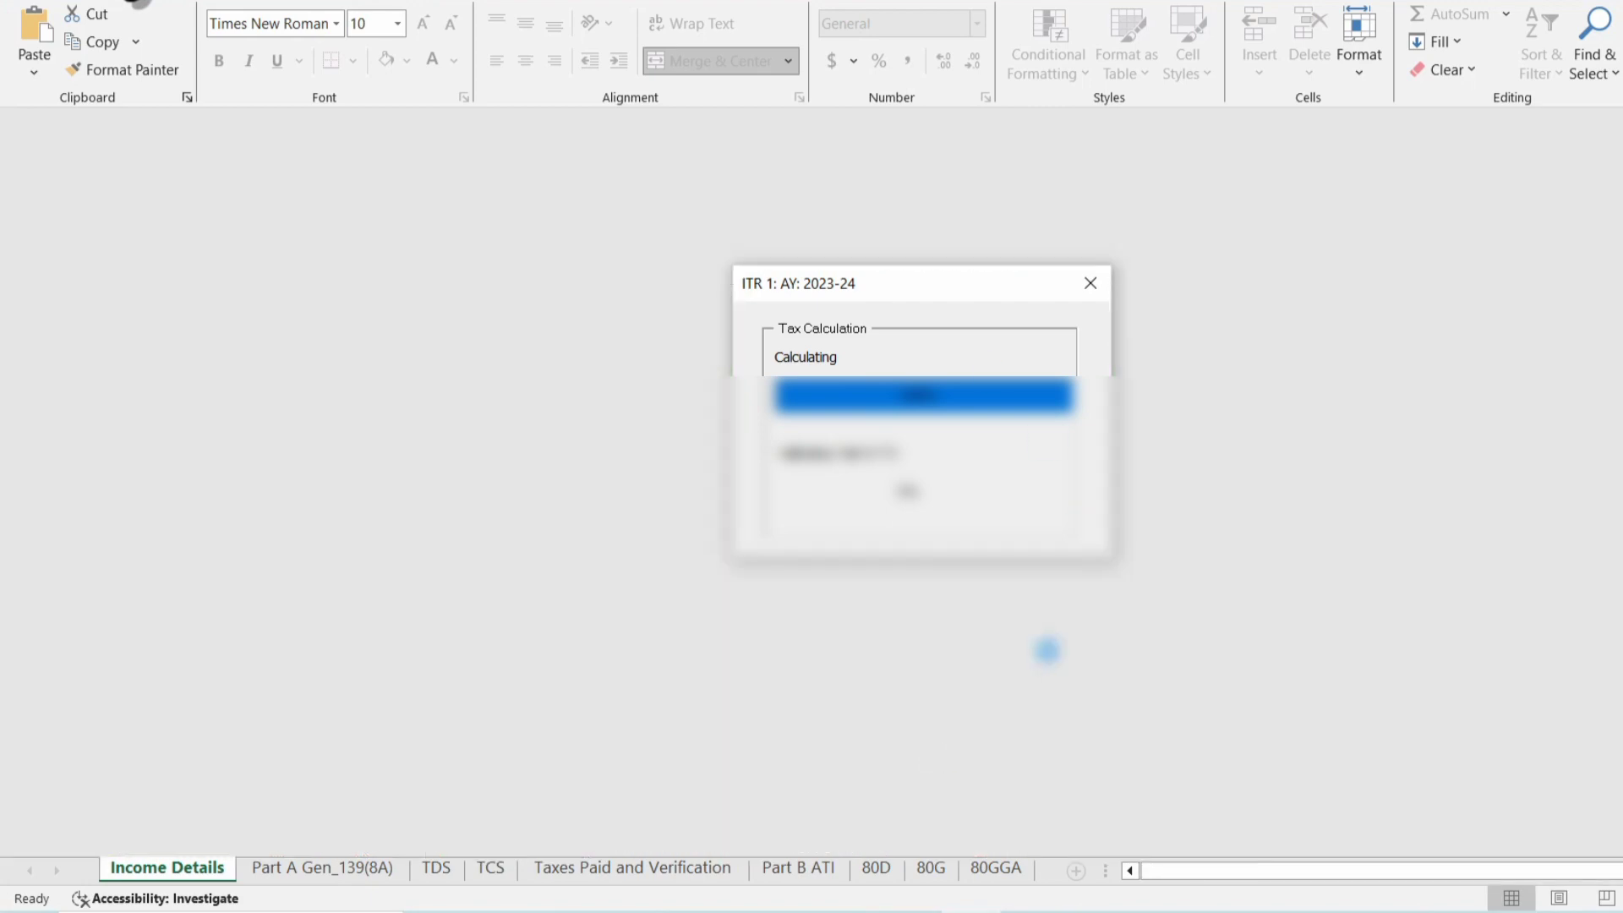
pyautogui.scroll(-20, 1173, 514)
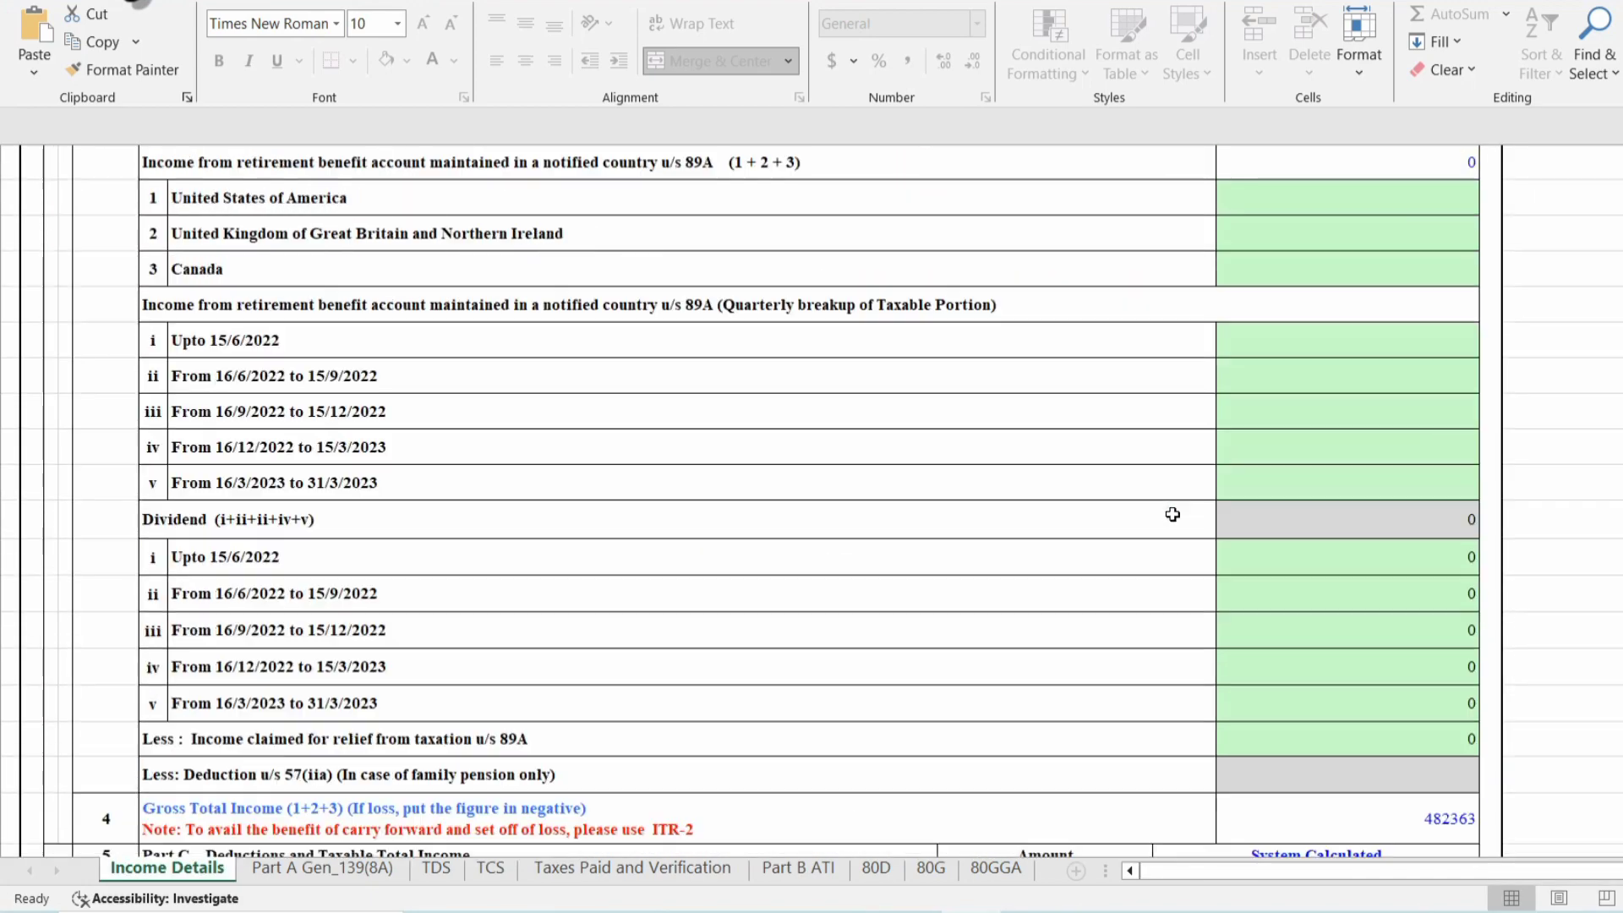
pyautogui.scroll(-15, 1173, 515)
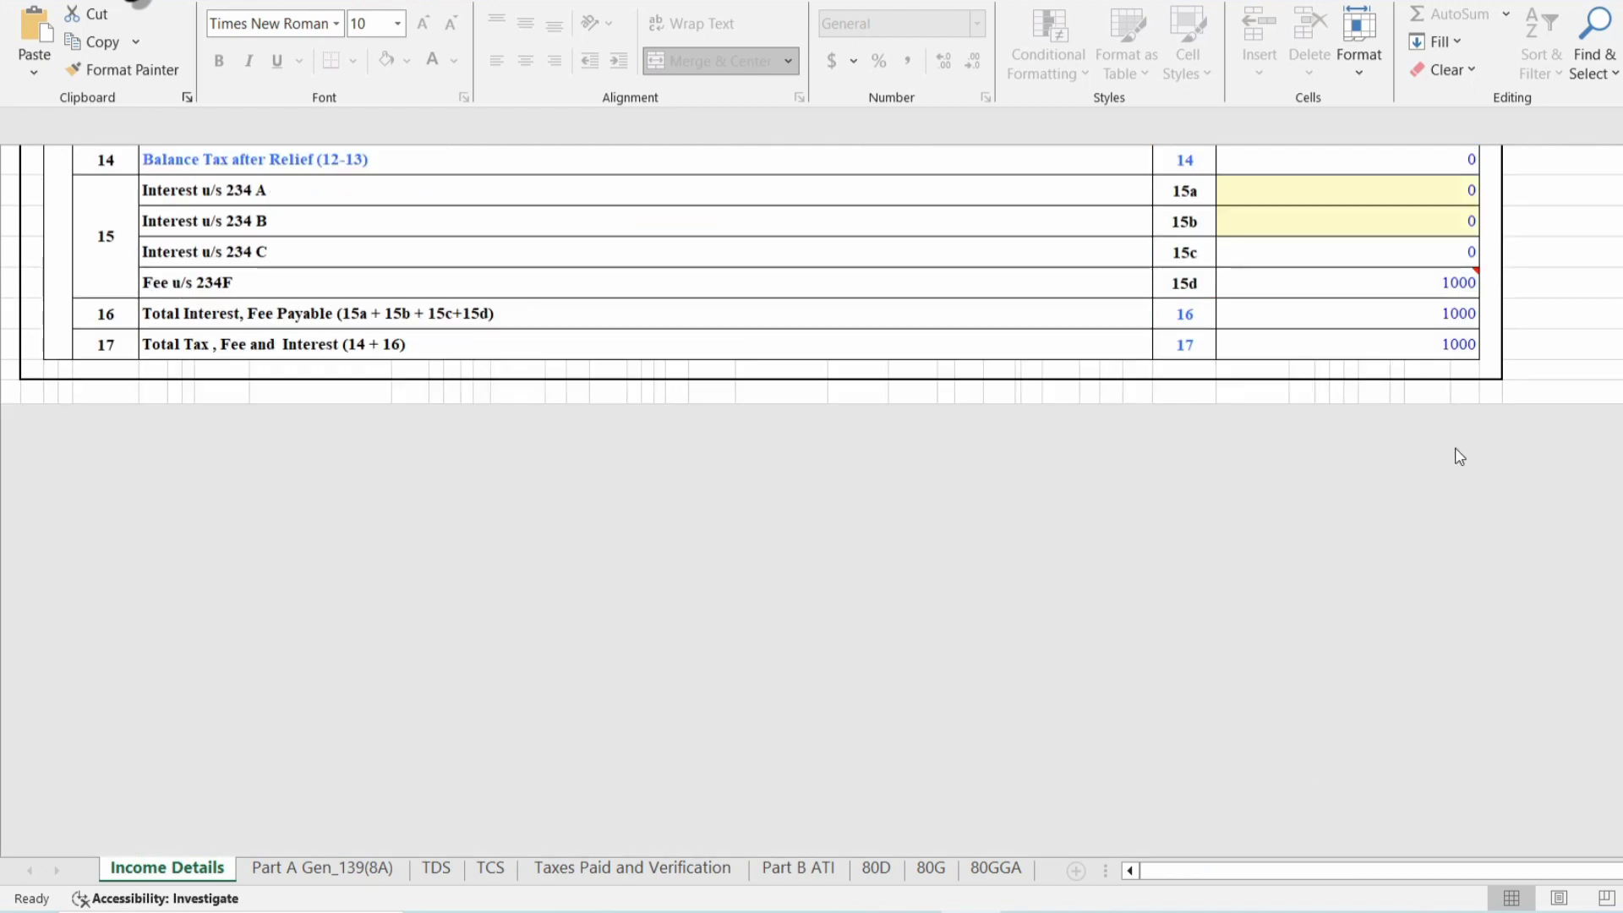
pyautogui.scroll(3, 1392, 439)
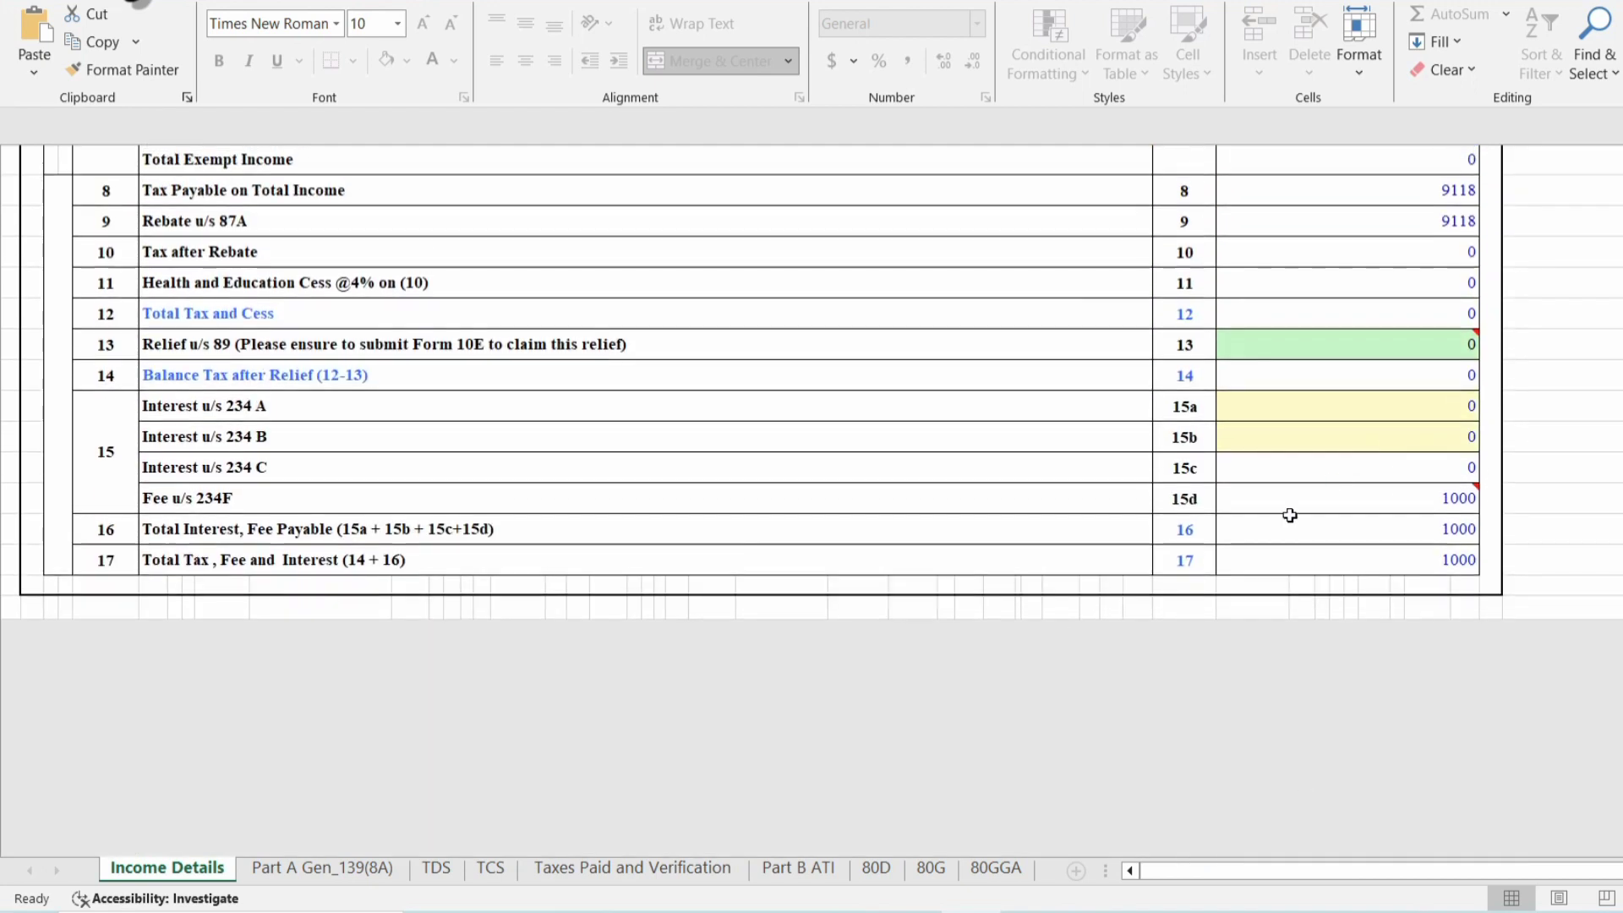
pyautogui.scroll(4, 1290, 515)
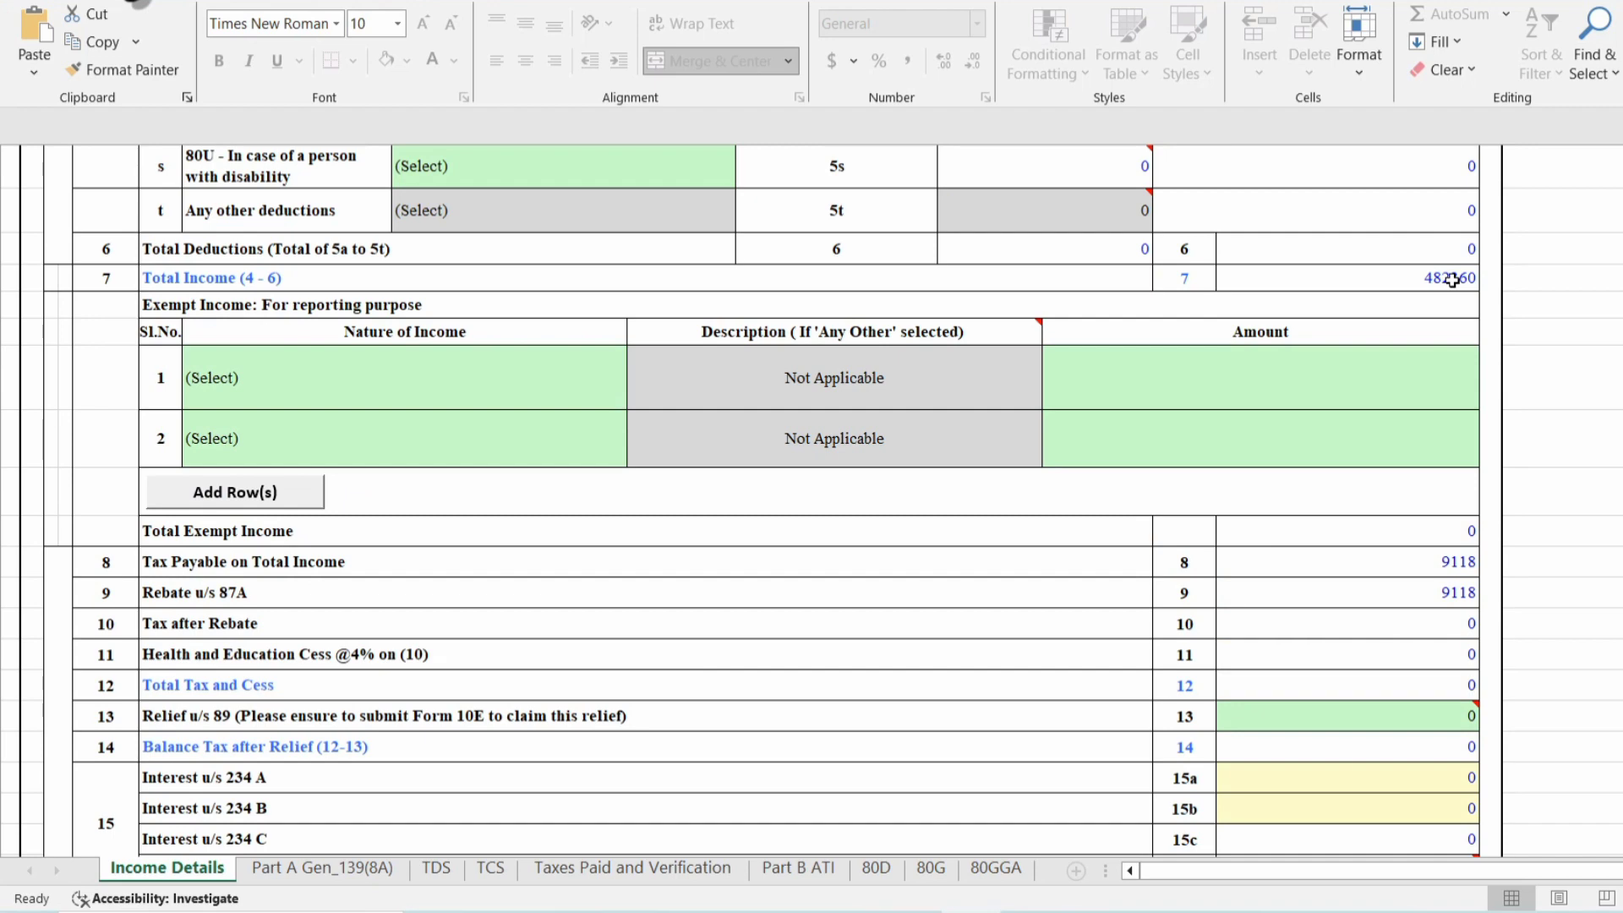
pyautogui.scroll(-5, 1581, 569)
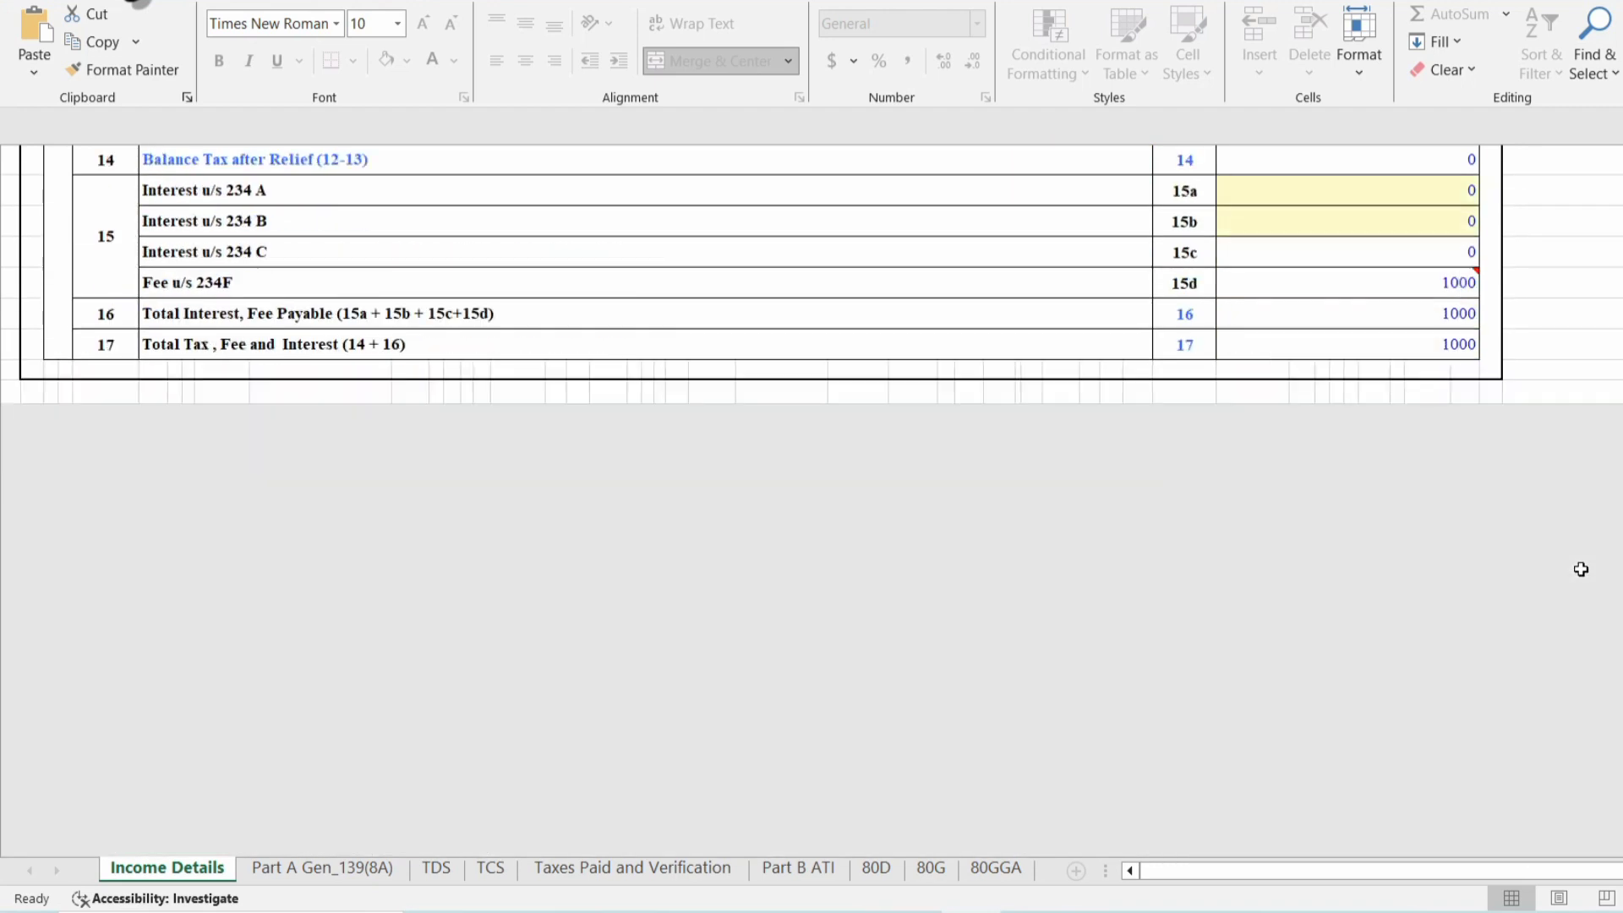
pyautogui.moveTo(1273, 295)
pyautogui.scroll(1, 1099, 499)
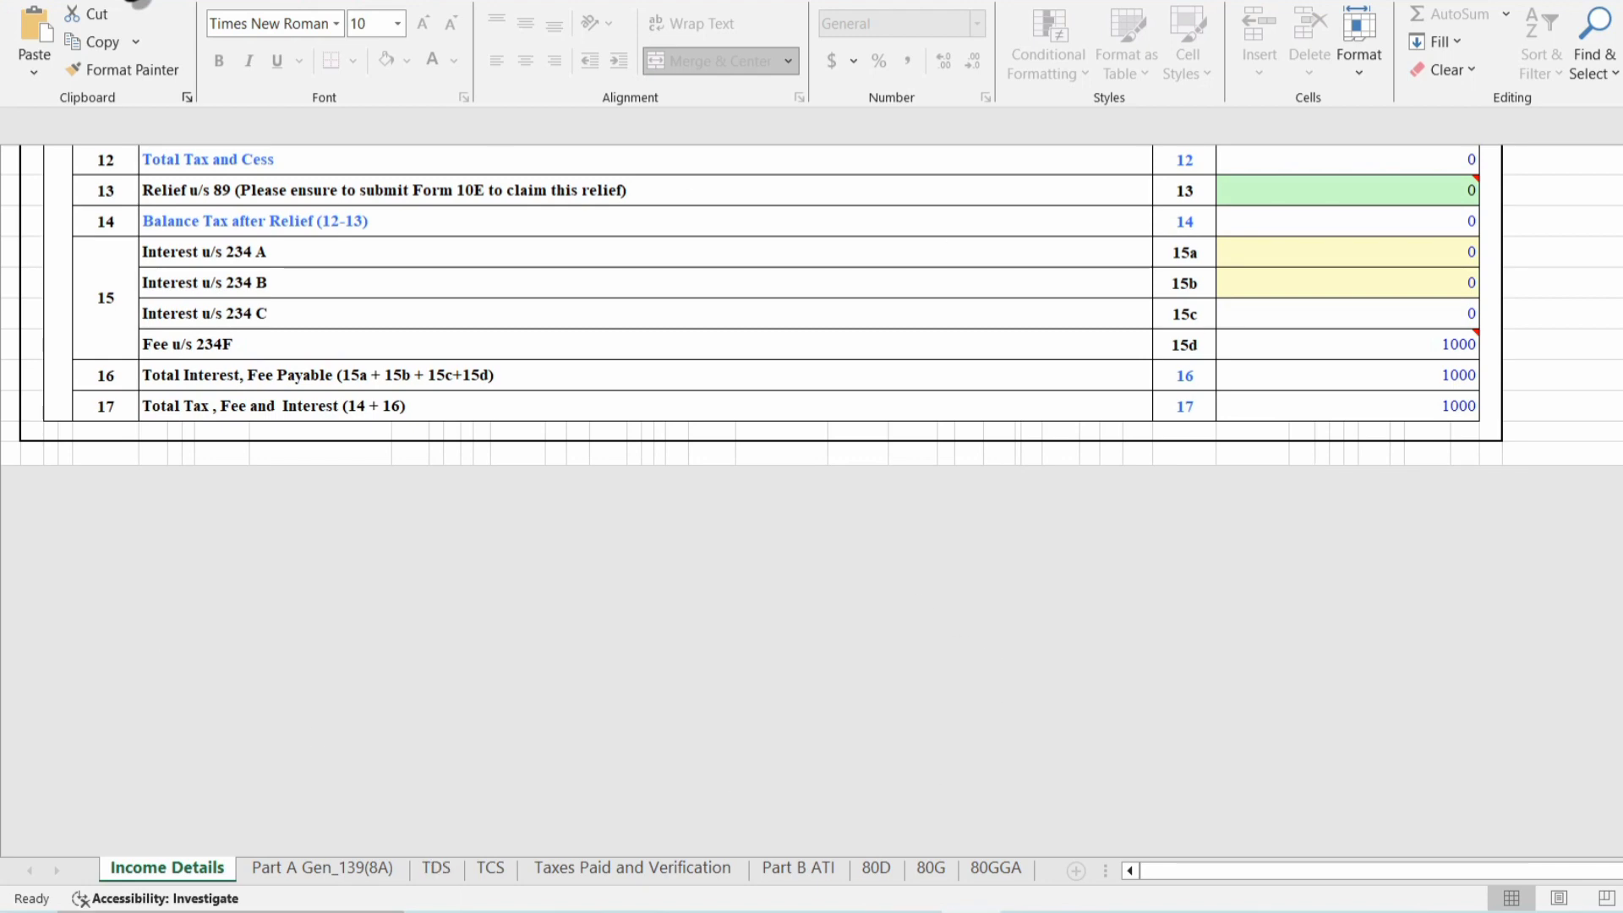
pyautogui.hotkey('alt', 'Tab')
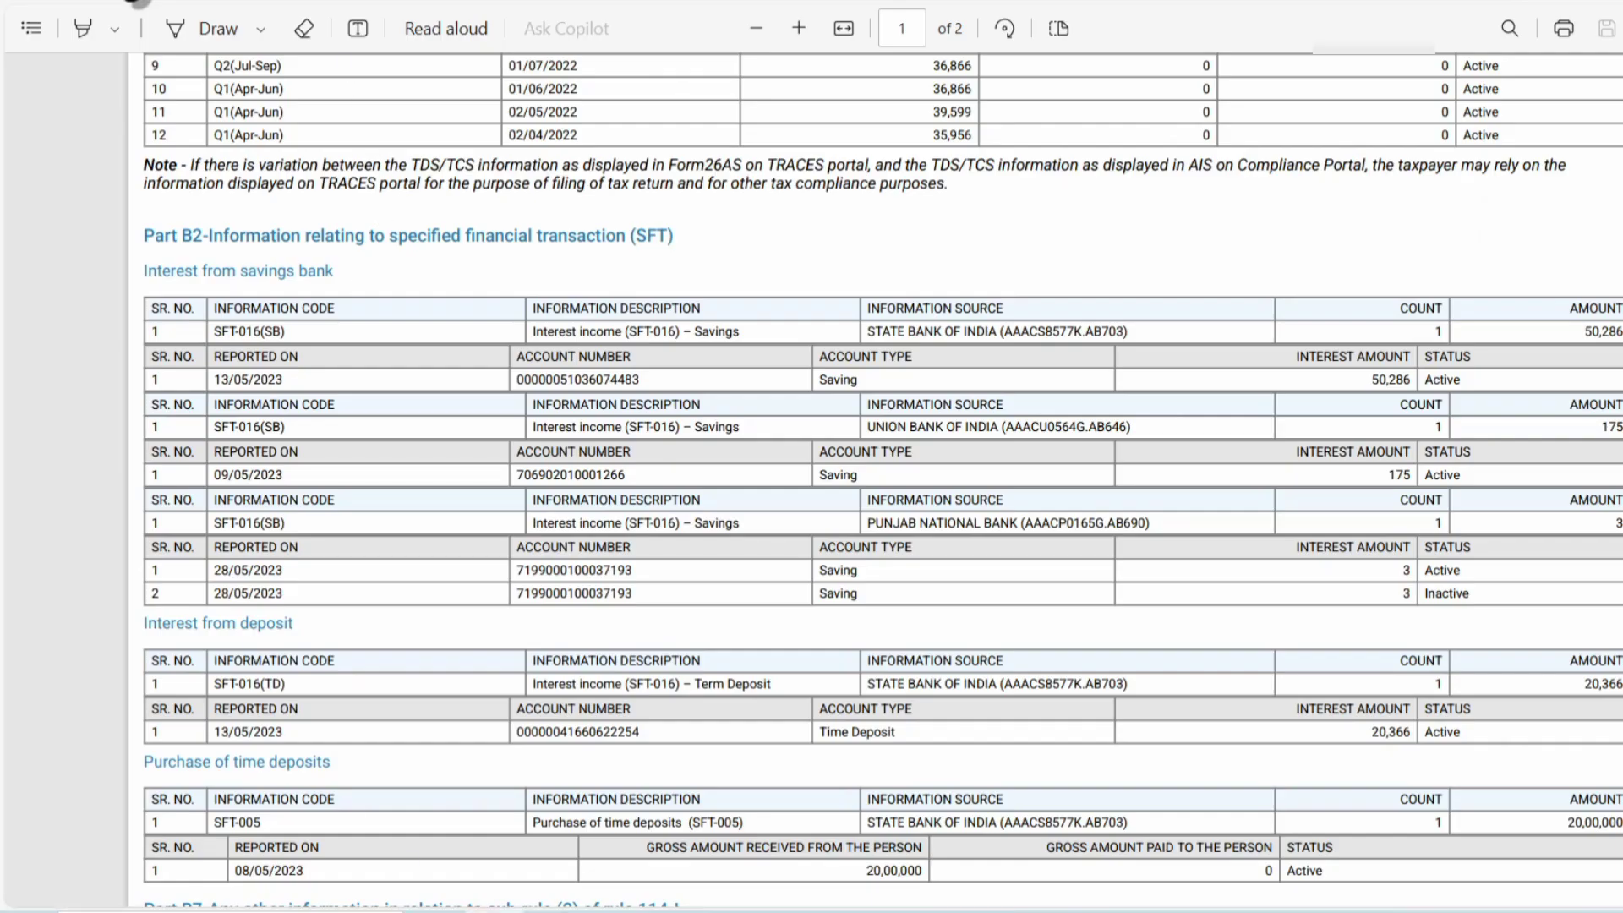
# On the e-Filing portal, start a new Income Tax payment from e-Pay Tax.
pyautogui.hotkey('alt', 'Tab')
pyautogui.click(447, 111)
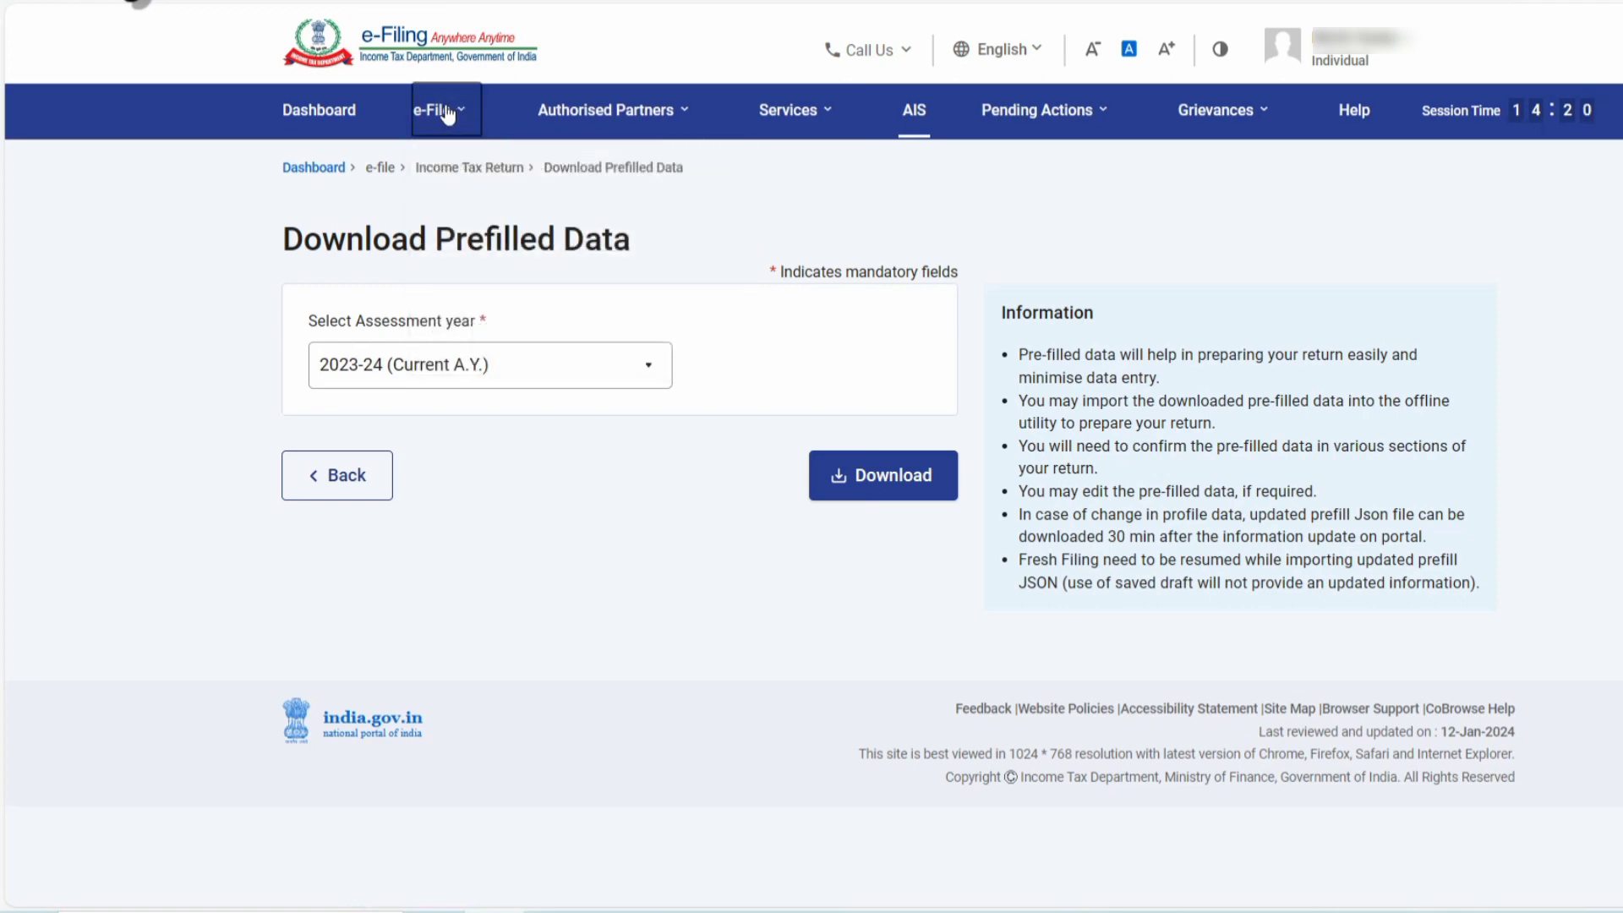
pyautogui.moveTo(442, 129)
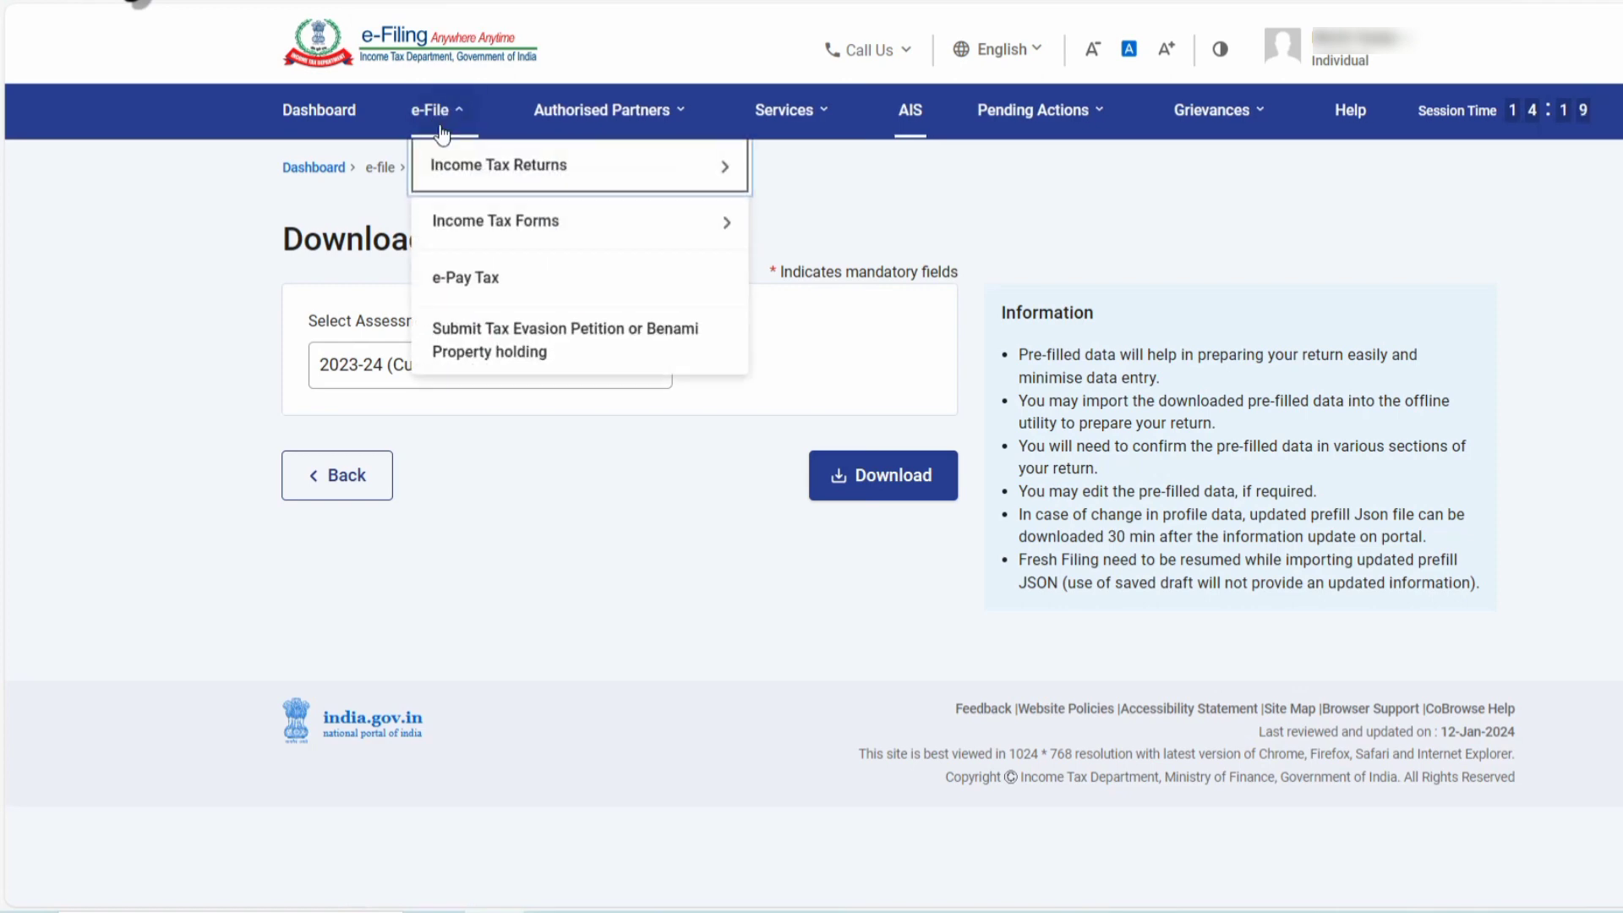
pyautogui.click(443, 270)
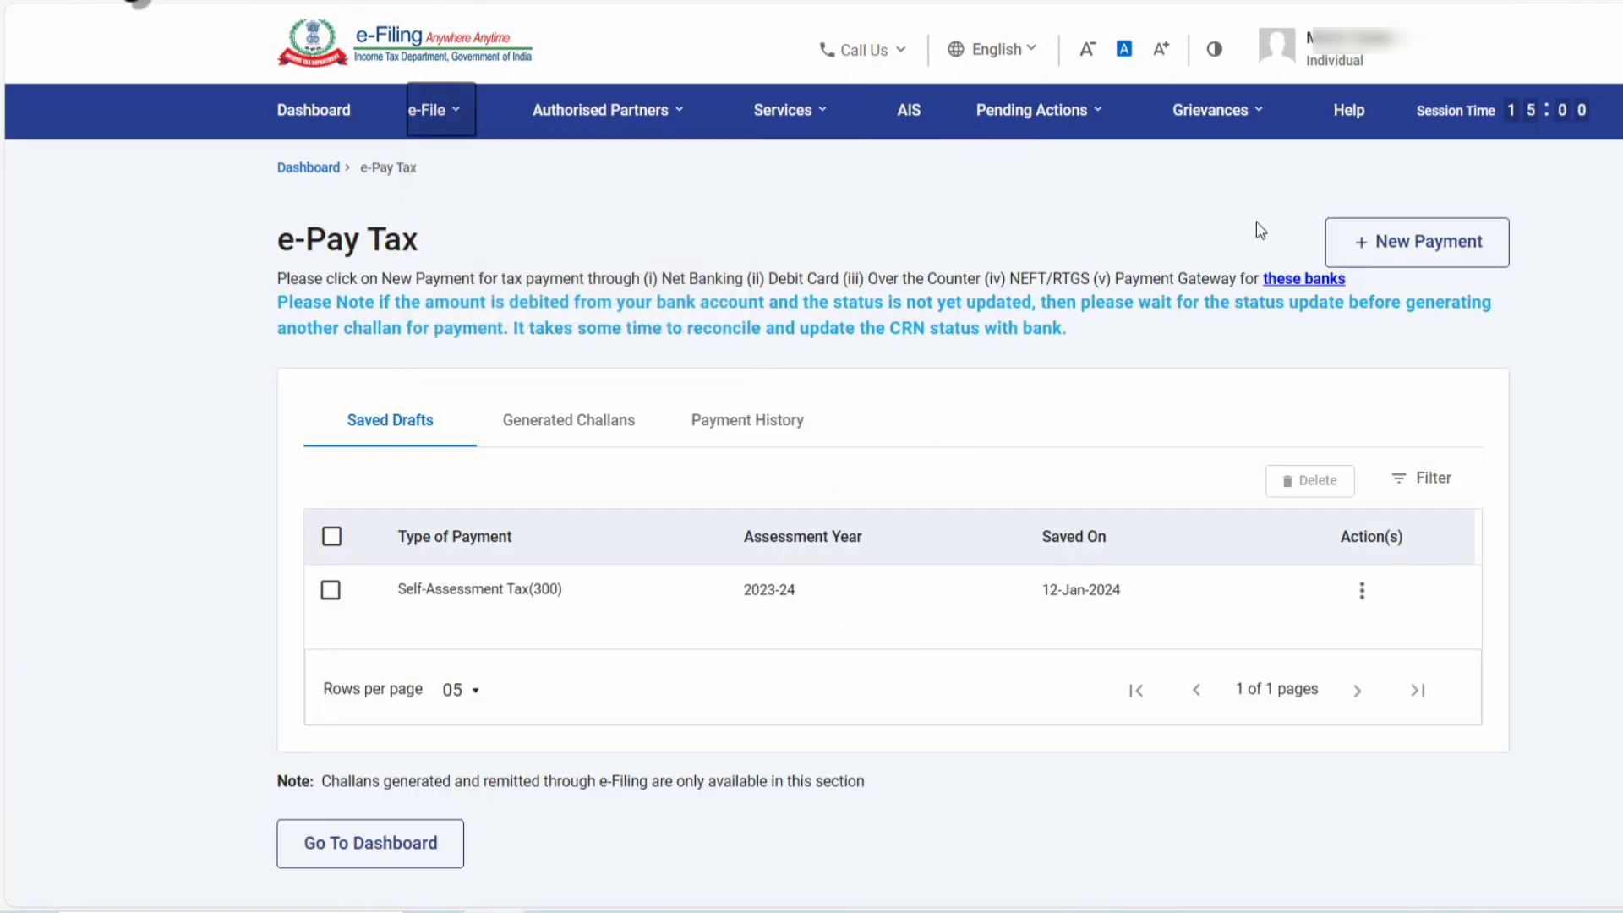
pyautogui.click(1426, 241)
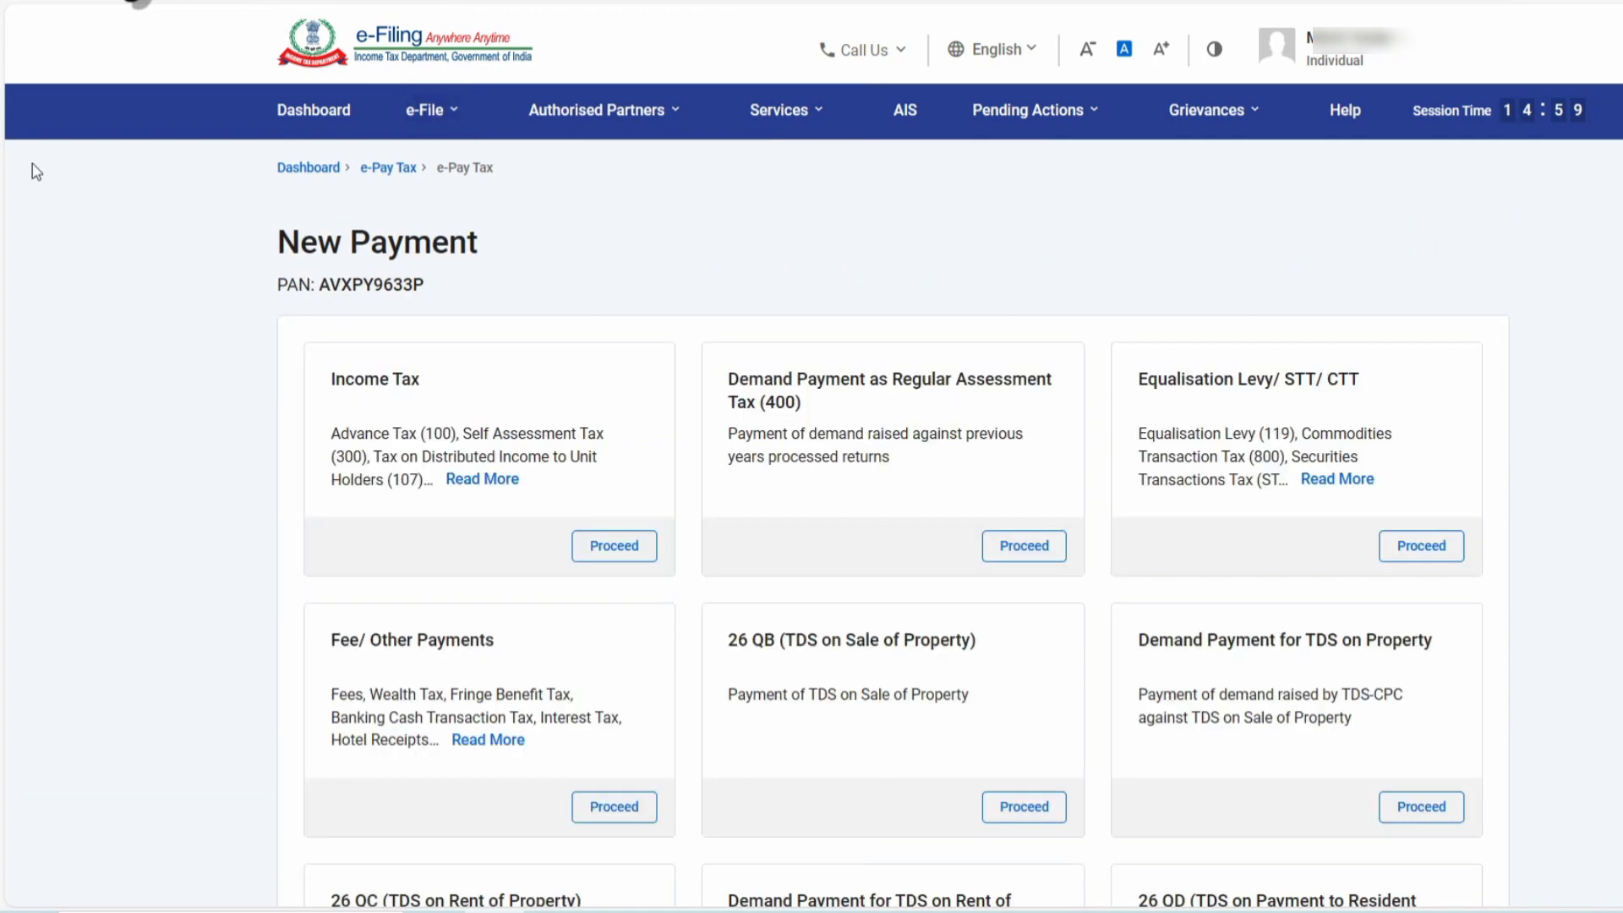
pyautogui.click(609, 548)
pyautogui.click(362, 523)
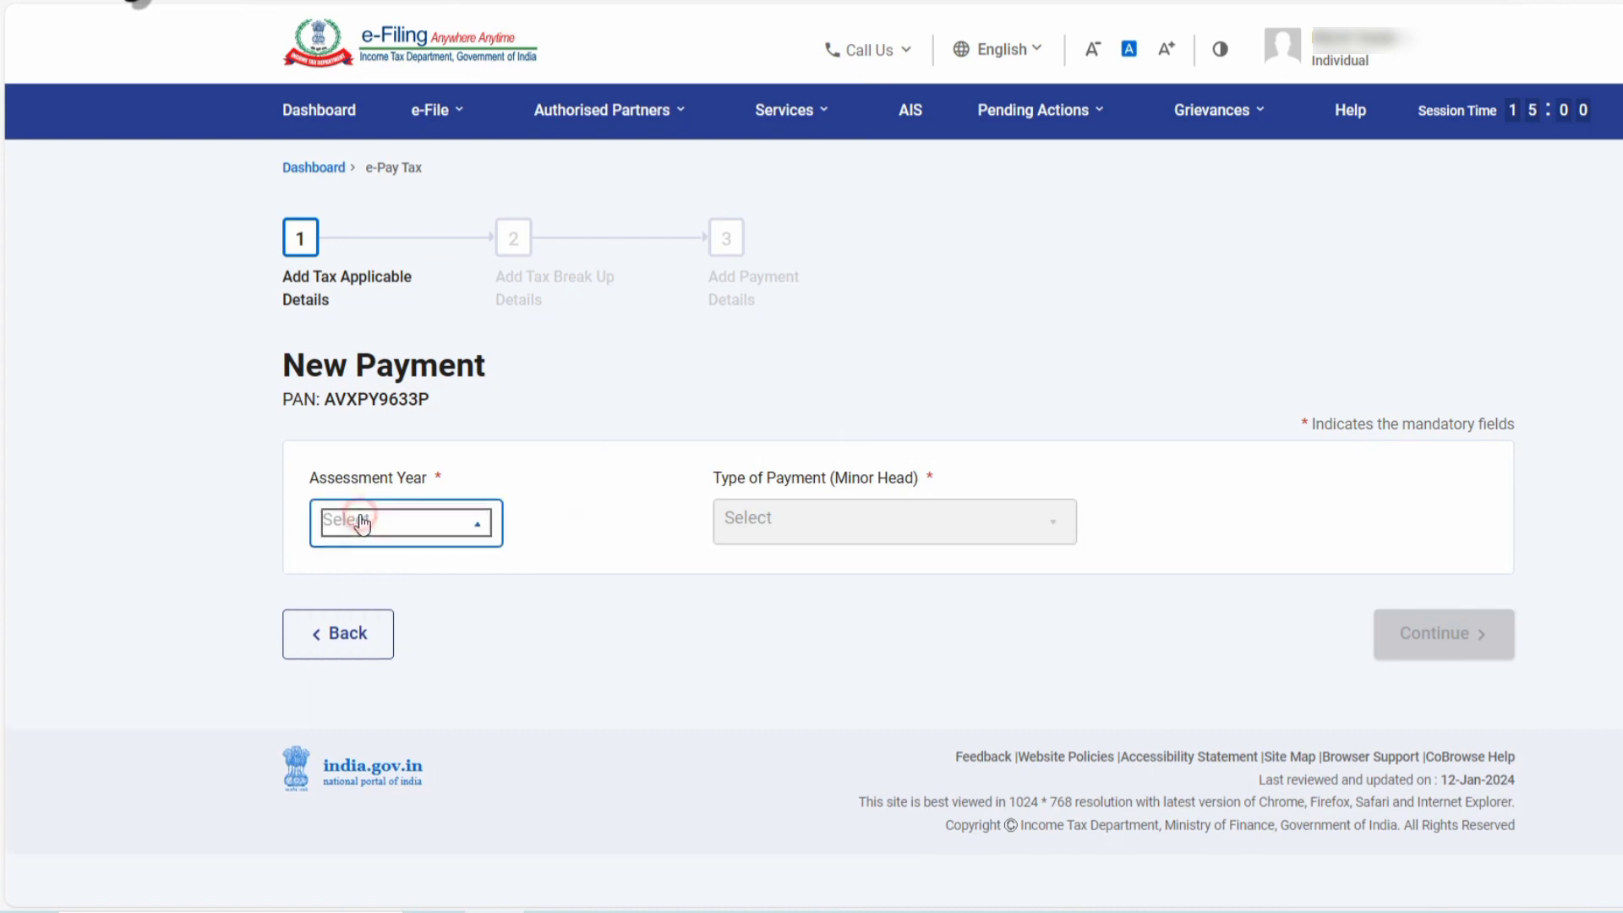
# Set assessment year 2023-24 and Self-Assessment Tax (300), then continue to the tax break-up.
pyautogui.click(352, 569)
pyautogui.click(956, 527)
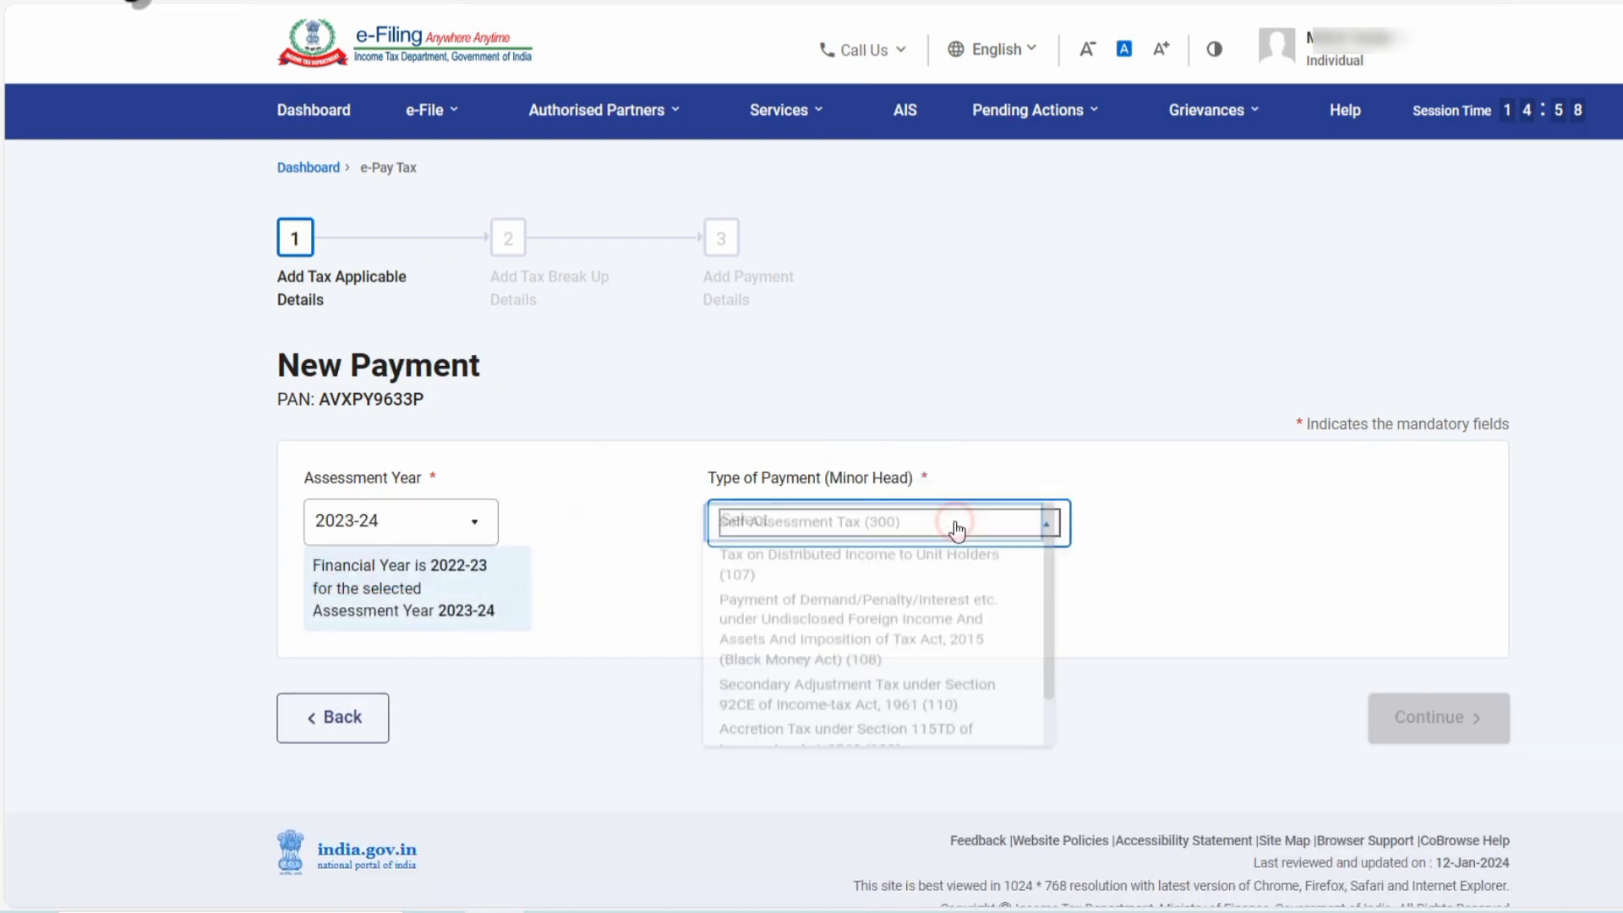
pyautogui.click(887, 529)
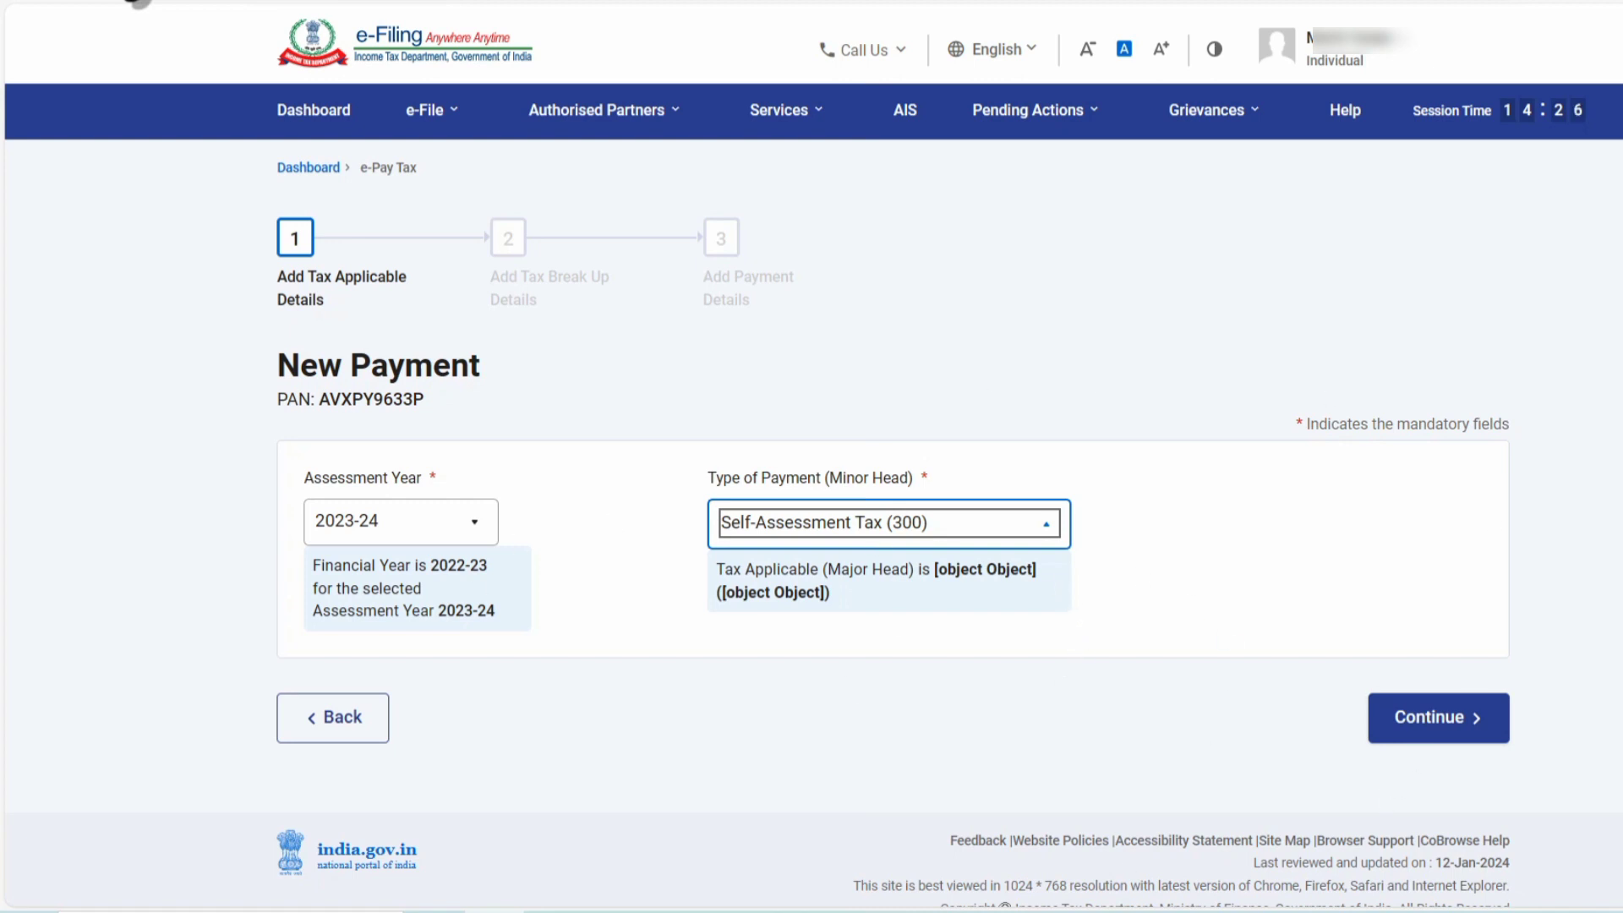
pyautogui.click(1391, 732)
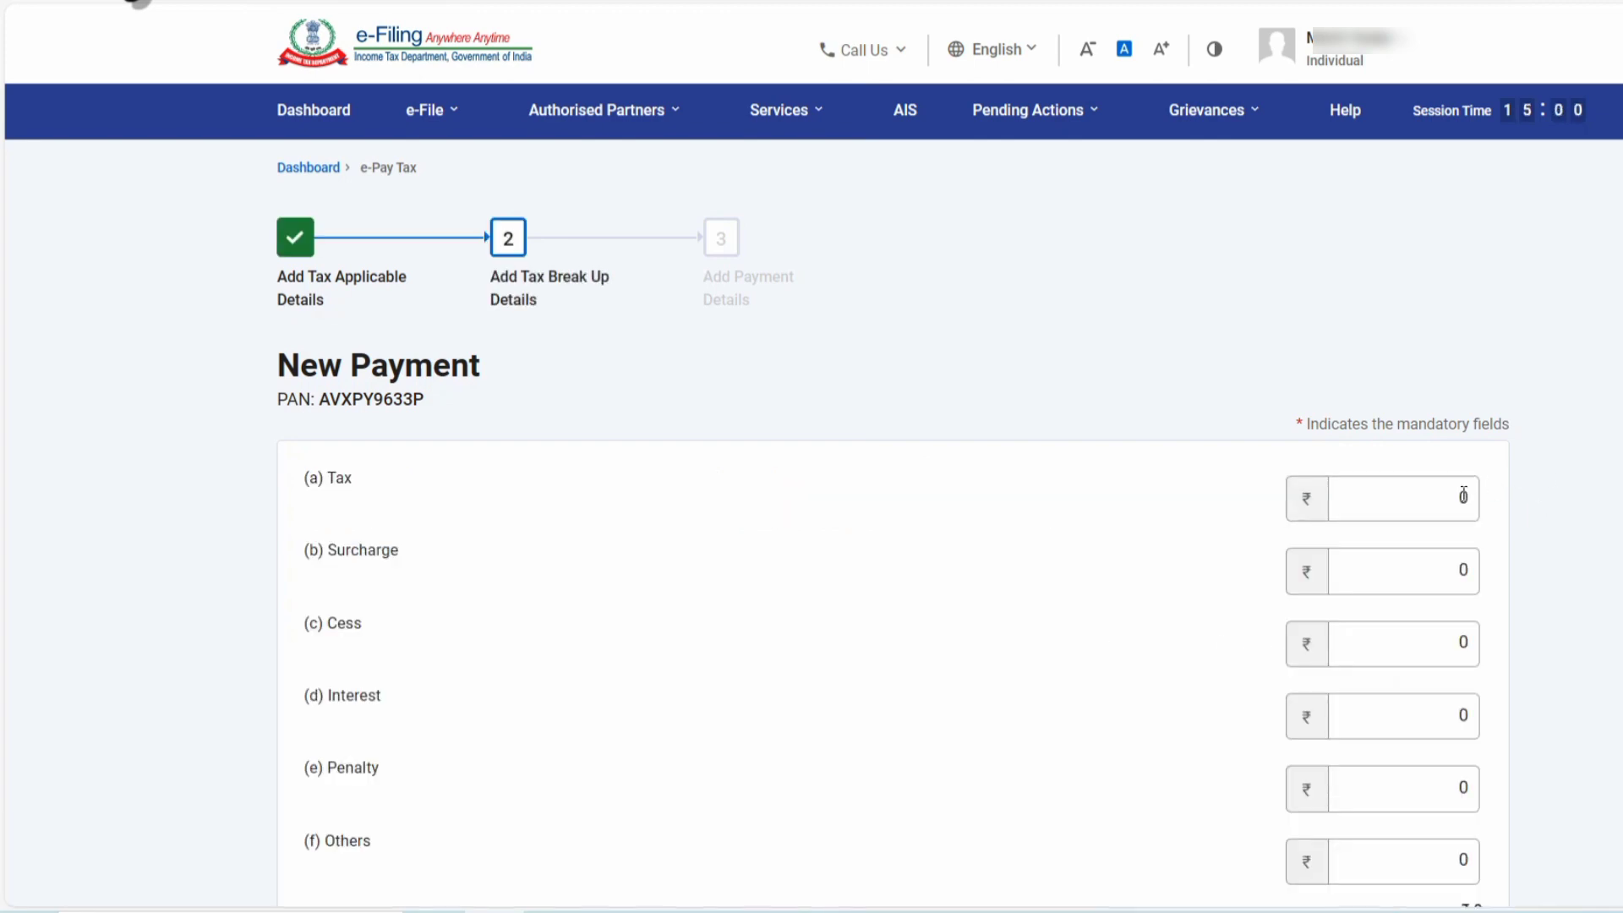
# Enter a Tax amount of 1,000 and continue to the payment-mode step.
pyautogui.doubleClick(1463, 498)
pyautogui.write('1,000')
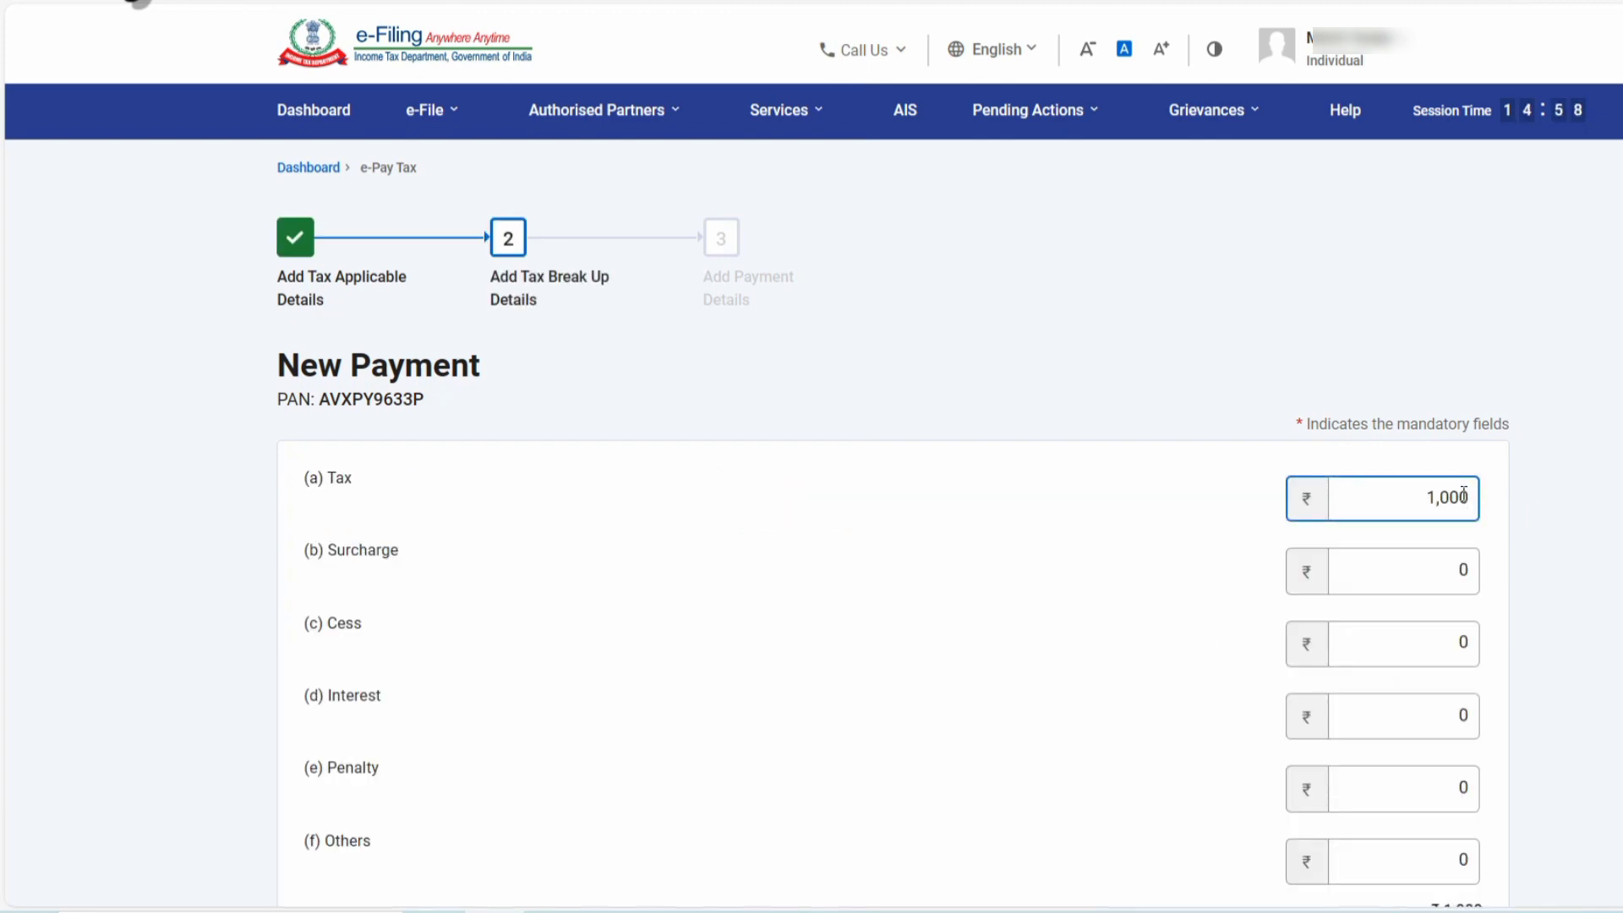
pyautogui.scroll(-4, 1530, 478)
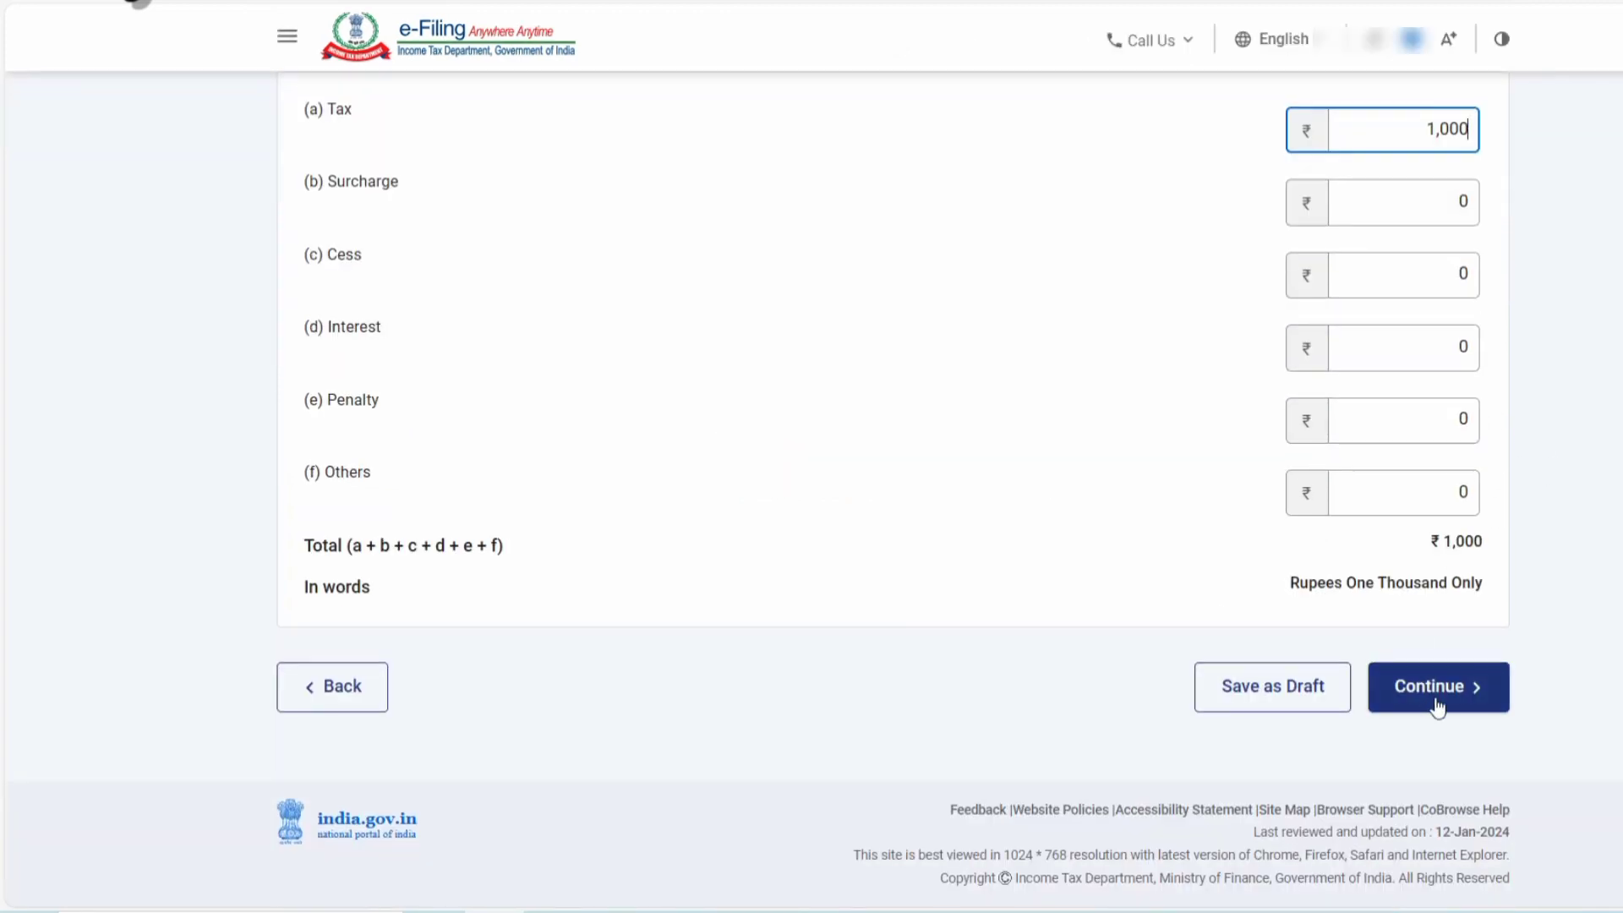
pyautogui.click(1437, 681)
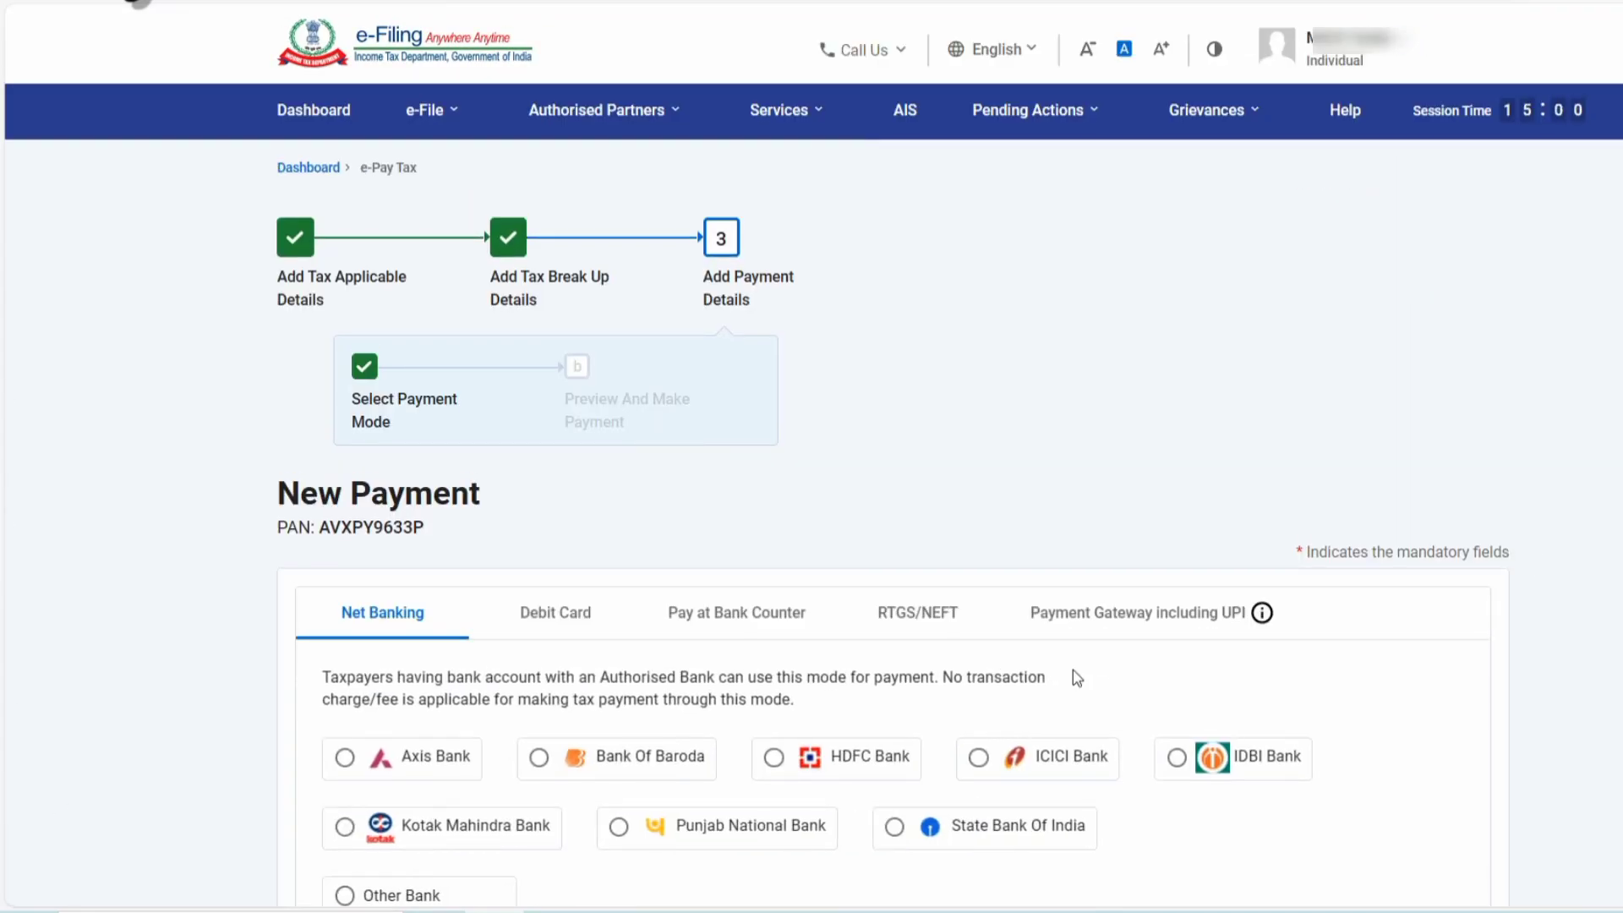
# Check the debit card payment option, then open e-Pay Tax's Payment History.
pyautogui.scroll(-4, 668, 523)
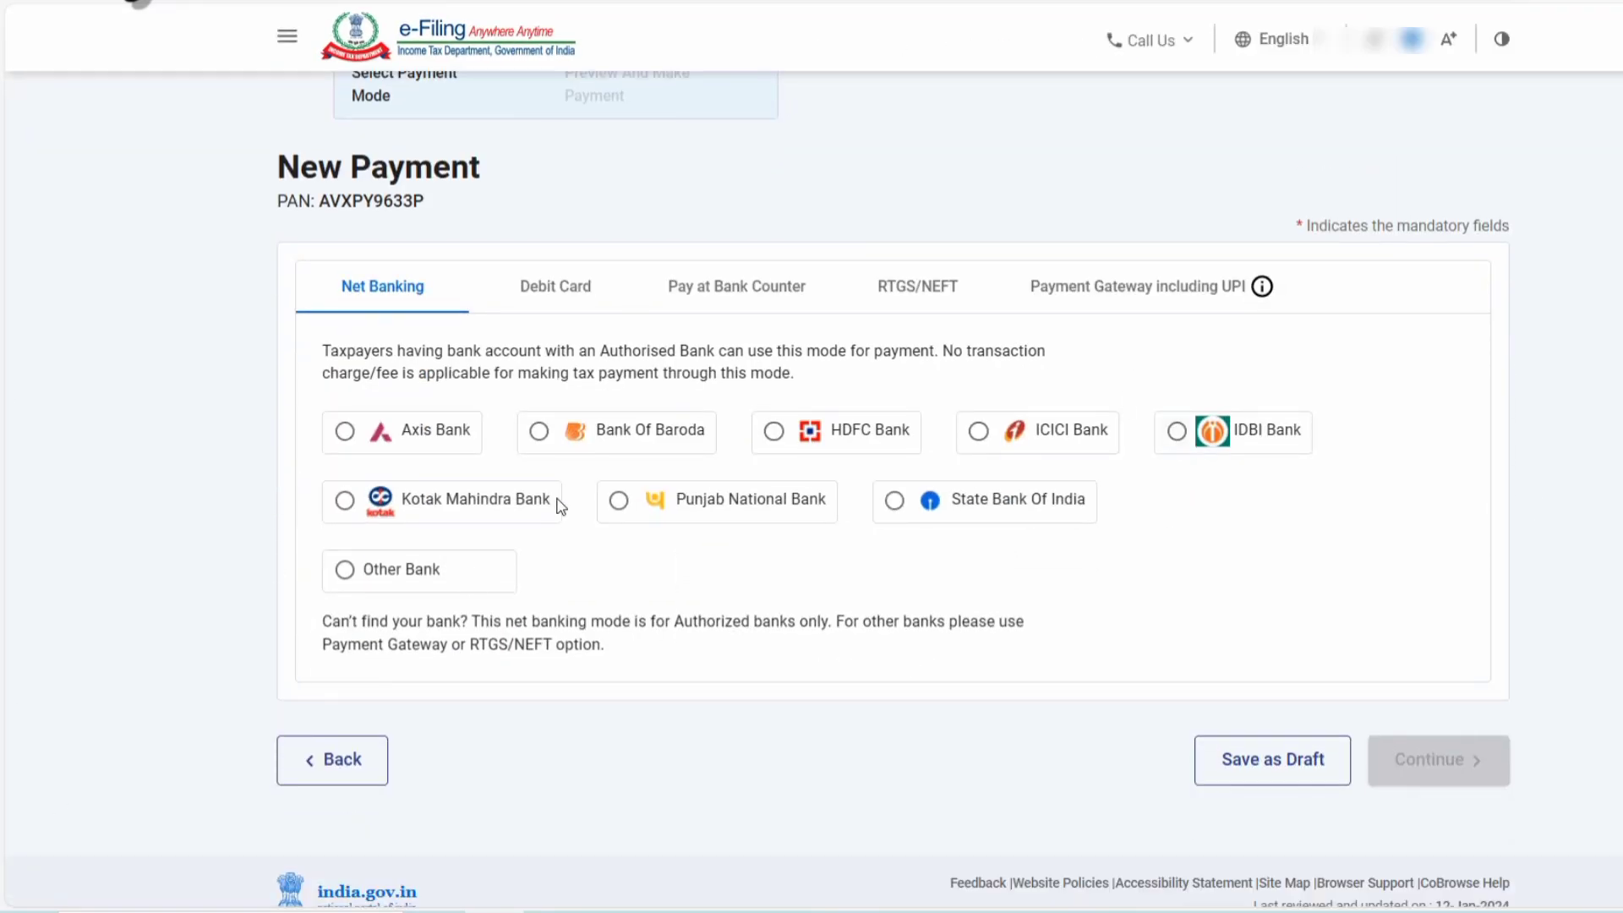
pyautogui.click(548, 308)
pyautogui.scroll(4, 702, 590)
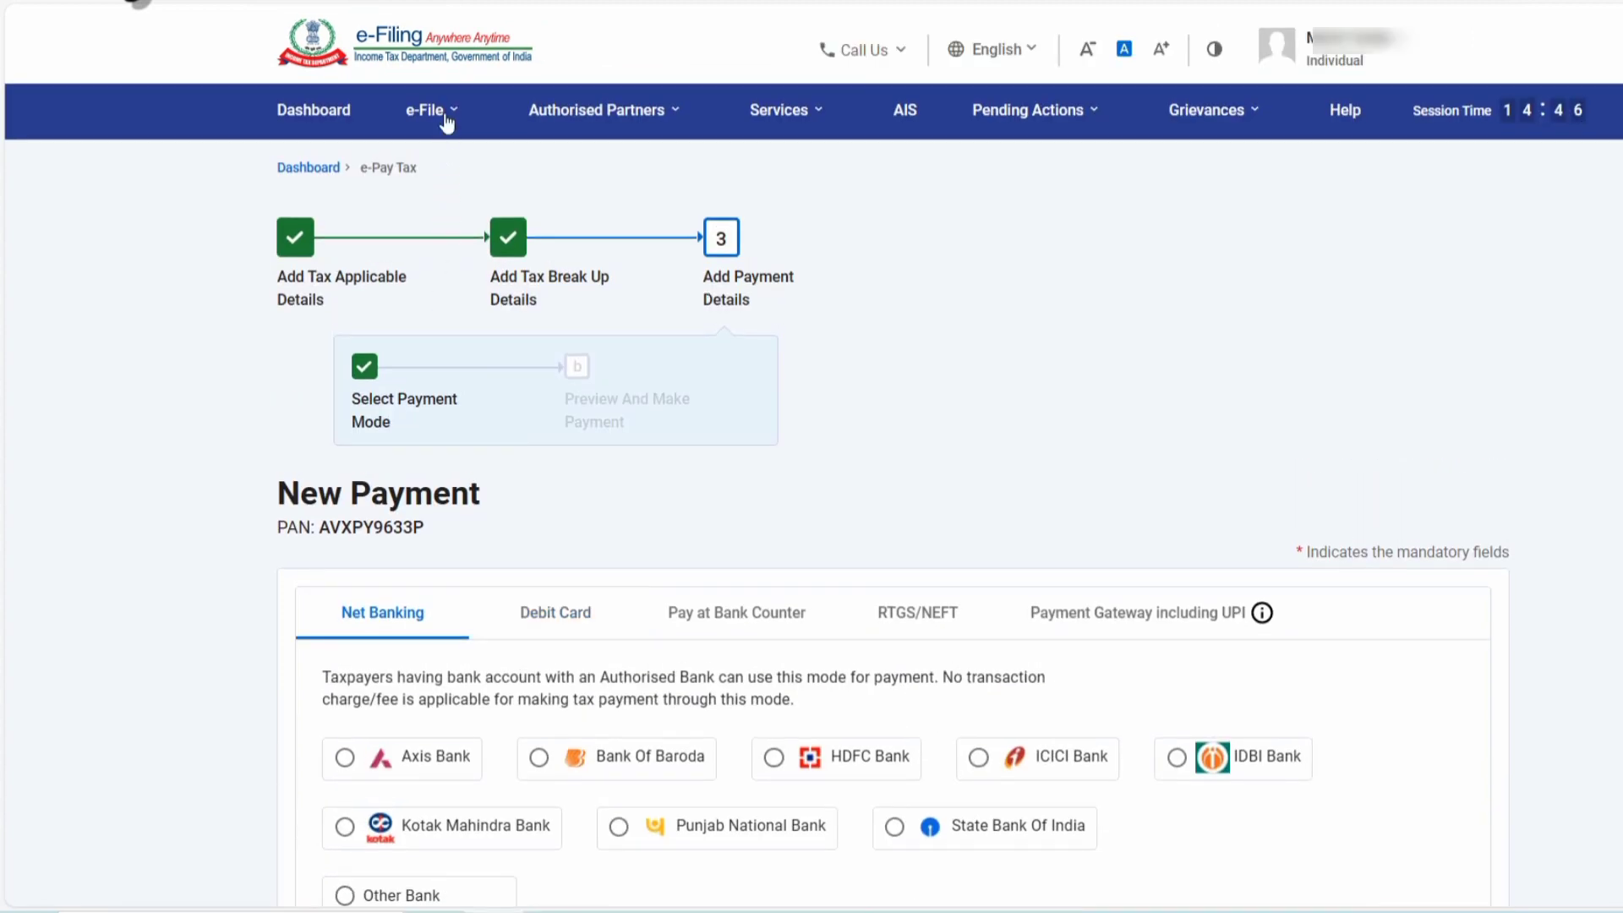
pyautogui.click(446, 123)
pyautogui.click(442, 277)
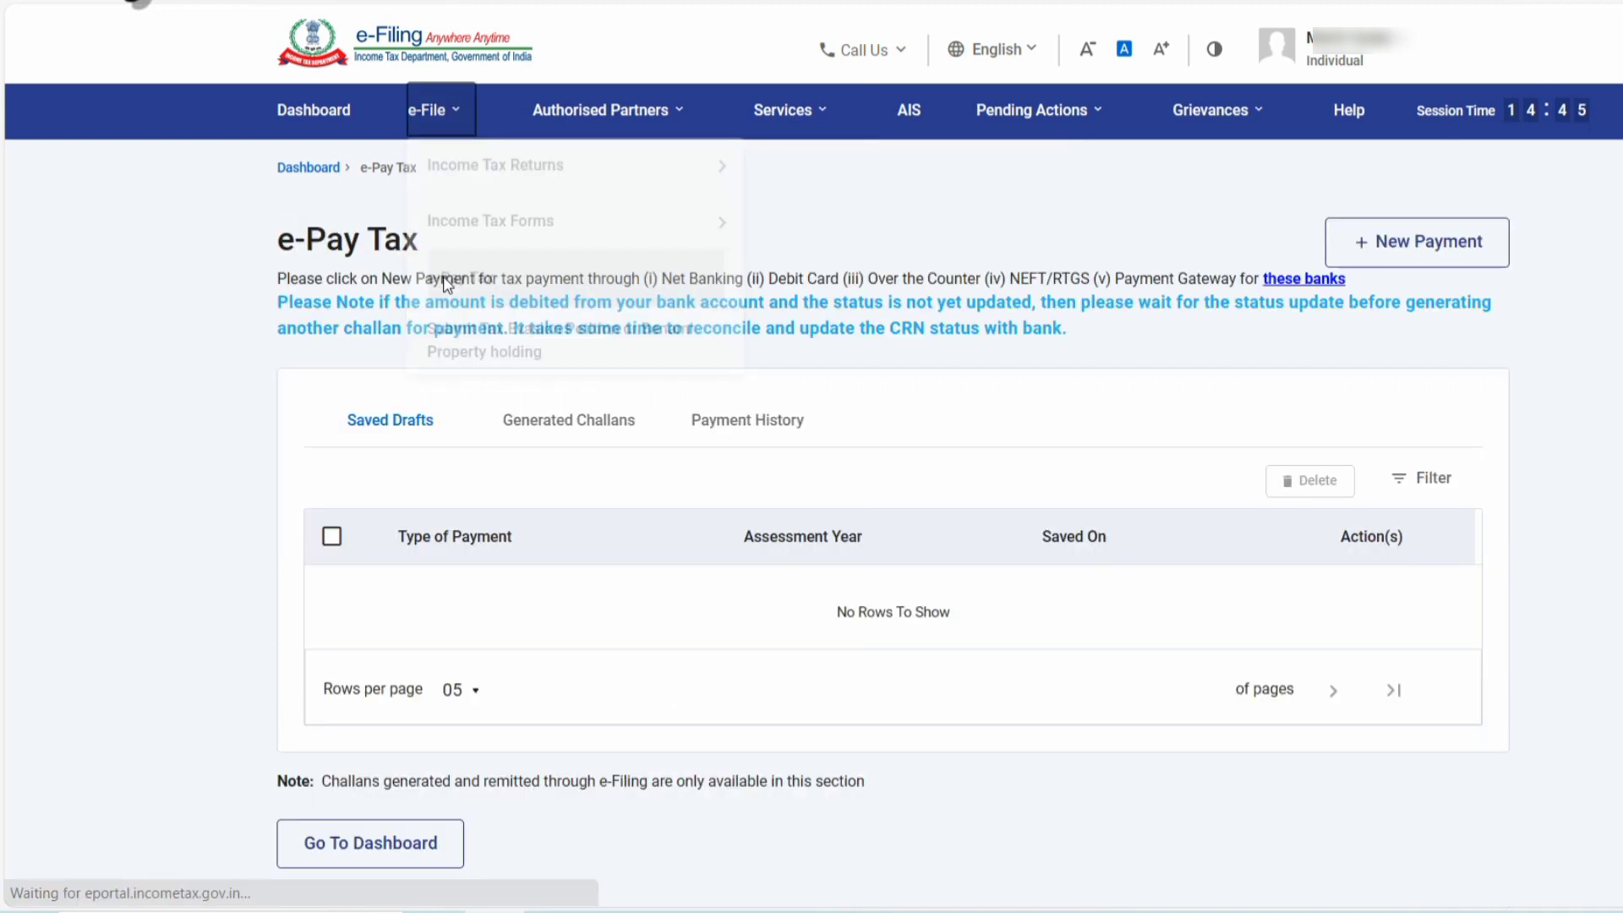
pyautogui.click(762, 420)
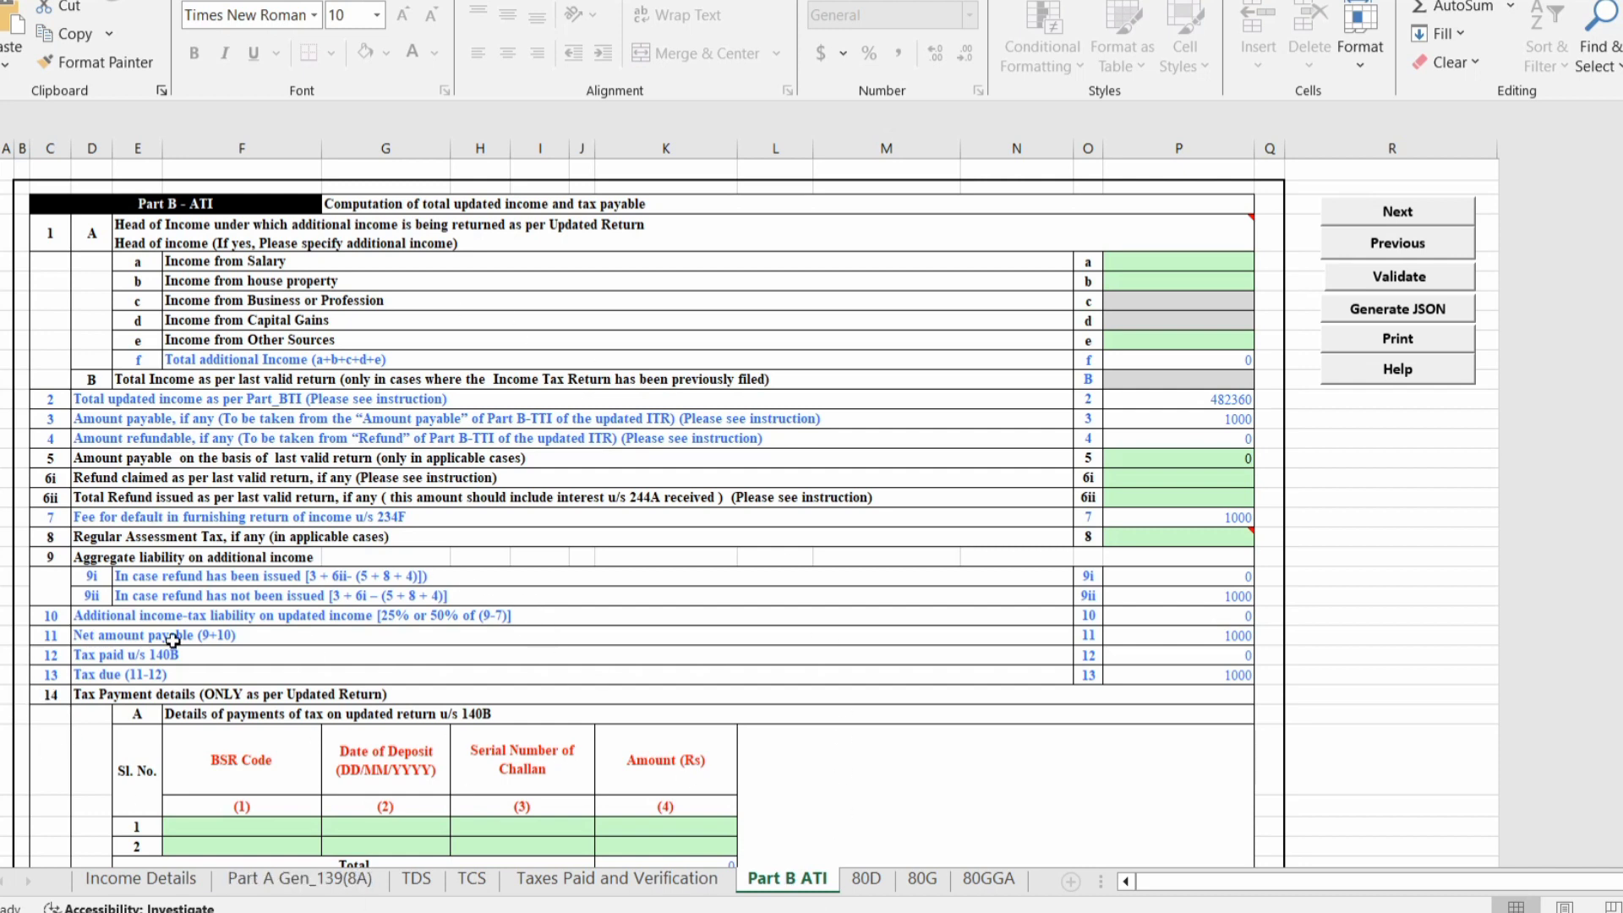
# Enter challan BSR code 0300051 and deposit date 01/01/2024 in row 1 of the 140B table.
pyautogui.scroll(-1, 442, 575)
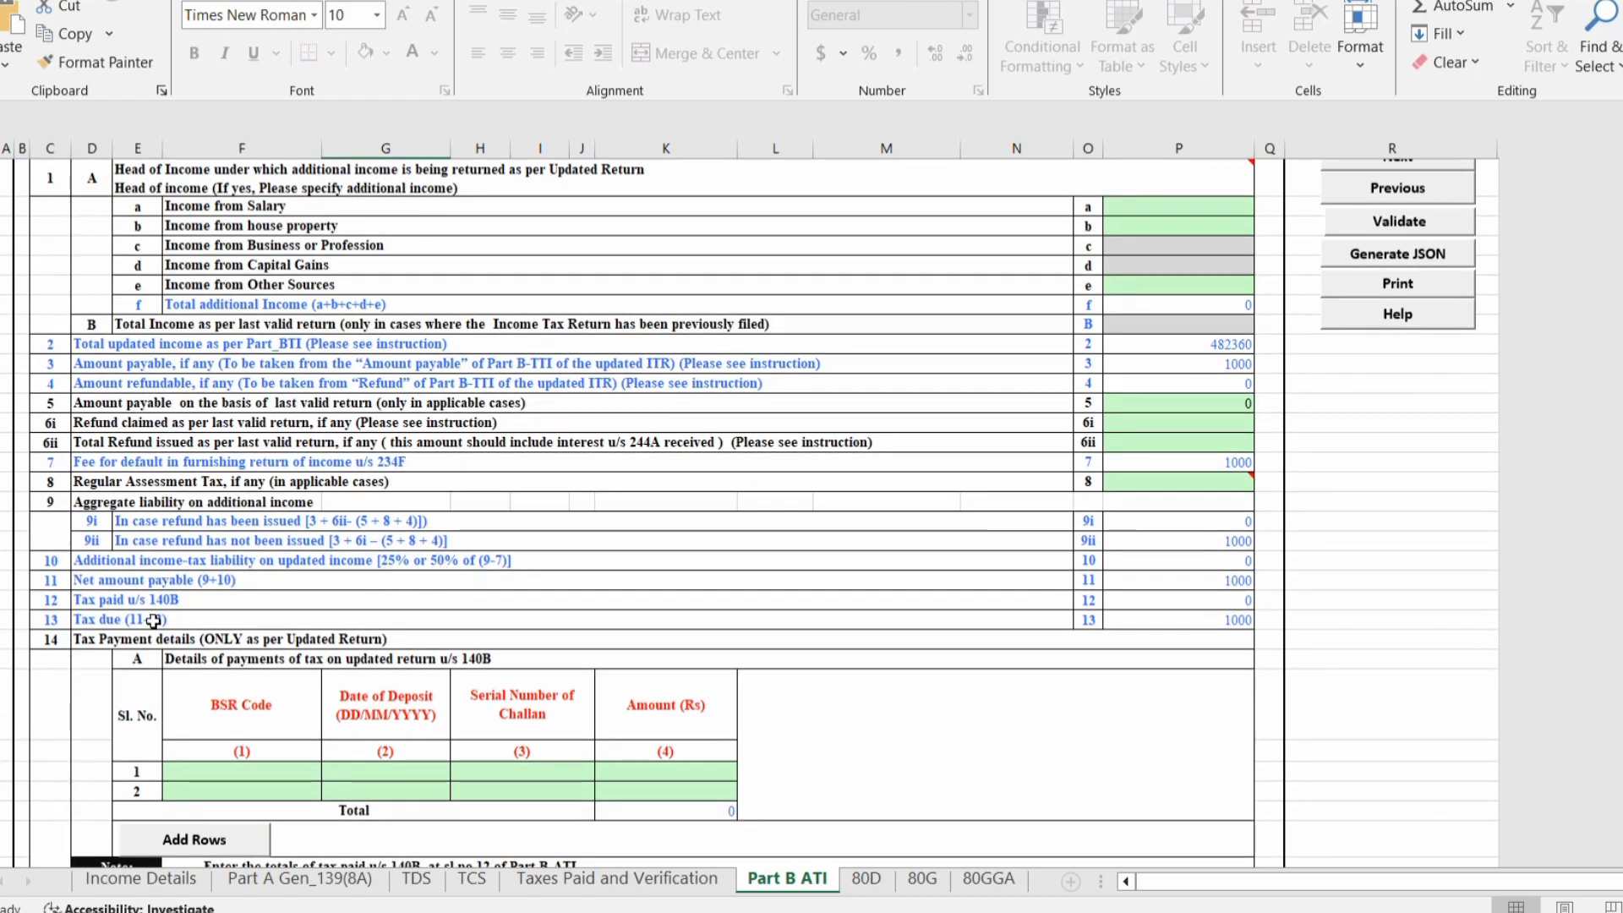
pyautogui.click(242, 769)
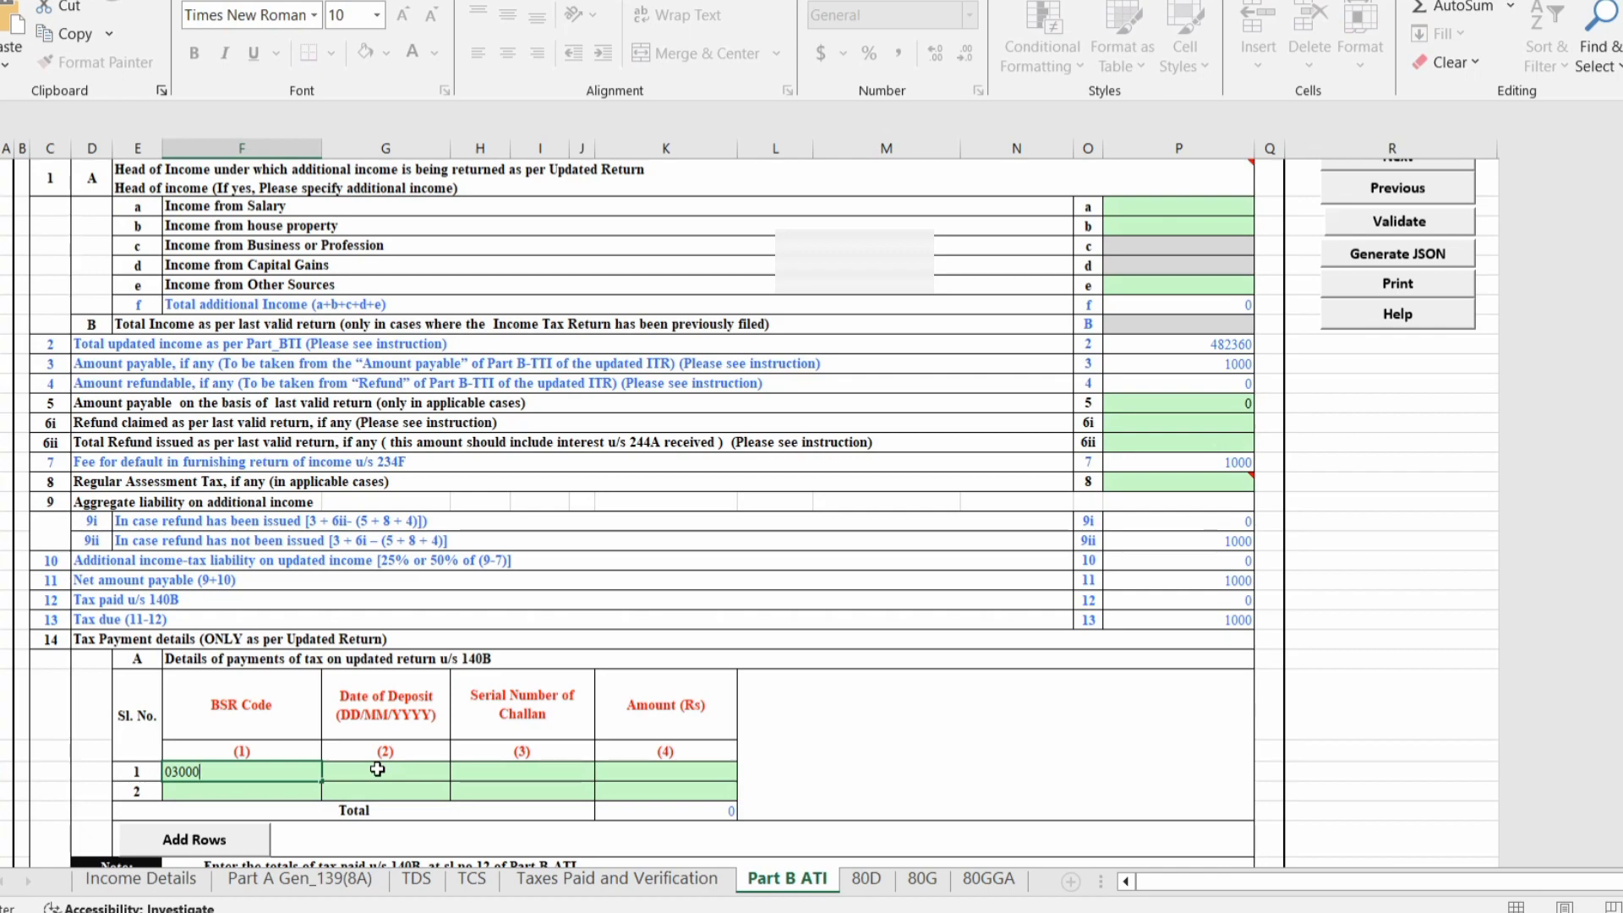
pyautogui.hotkey('alt', 'Tab')
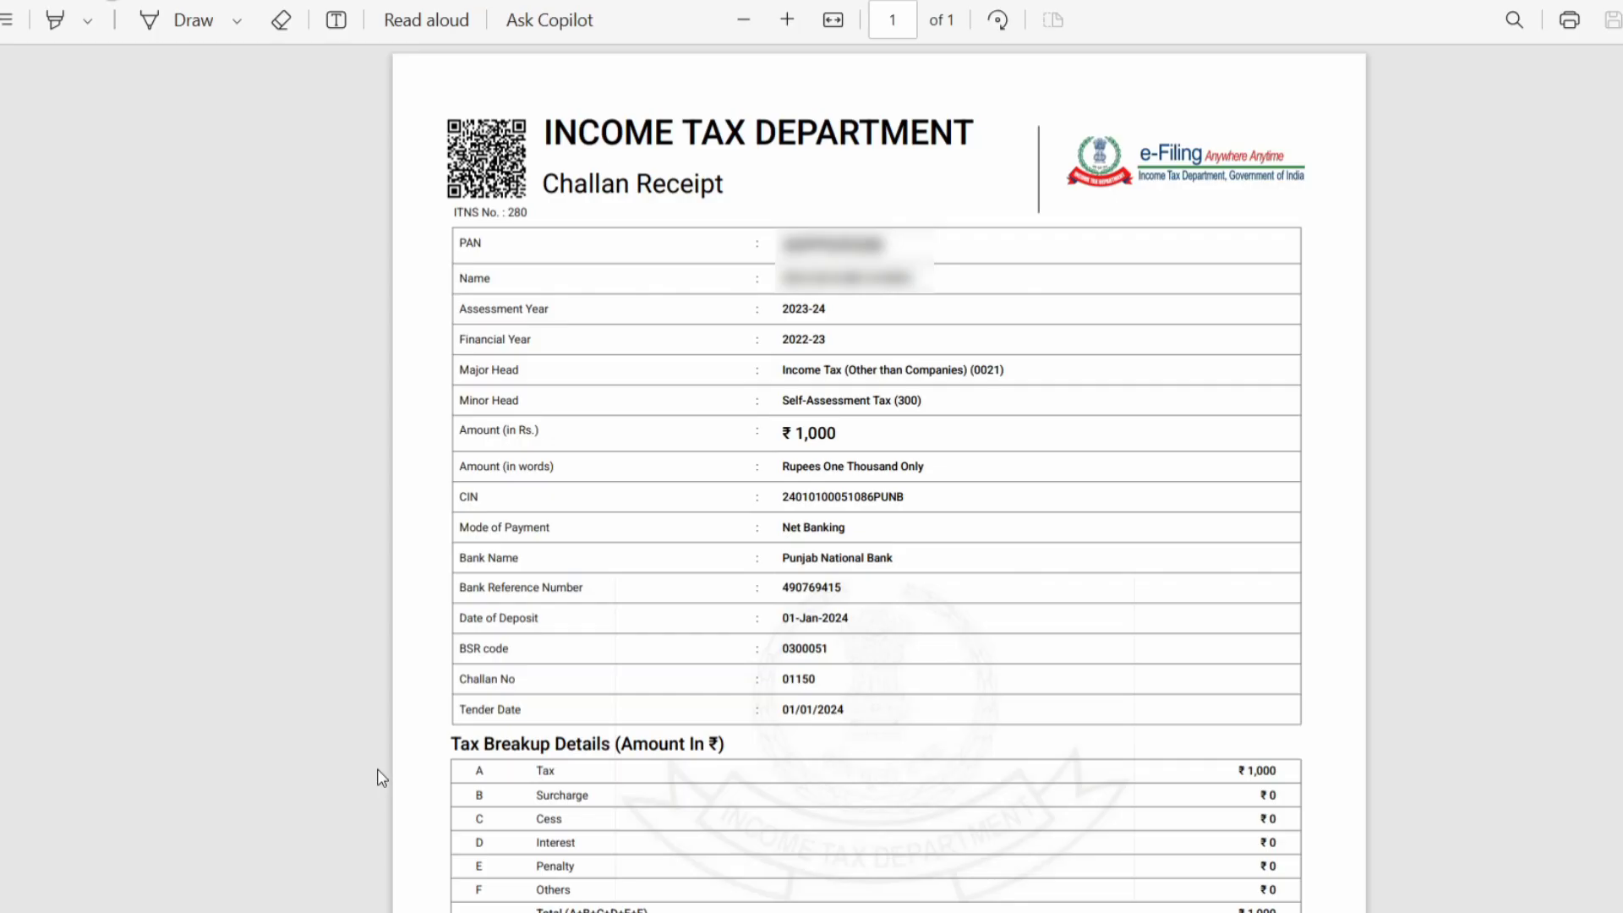
pyautogui.hotkey('alt', 'Tab')
pyautogui.write('05')
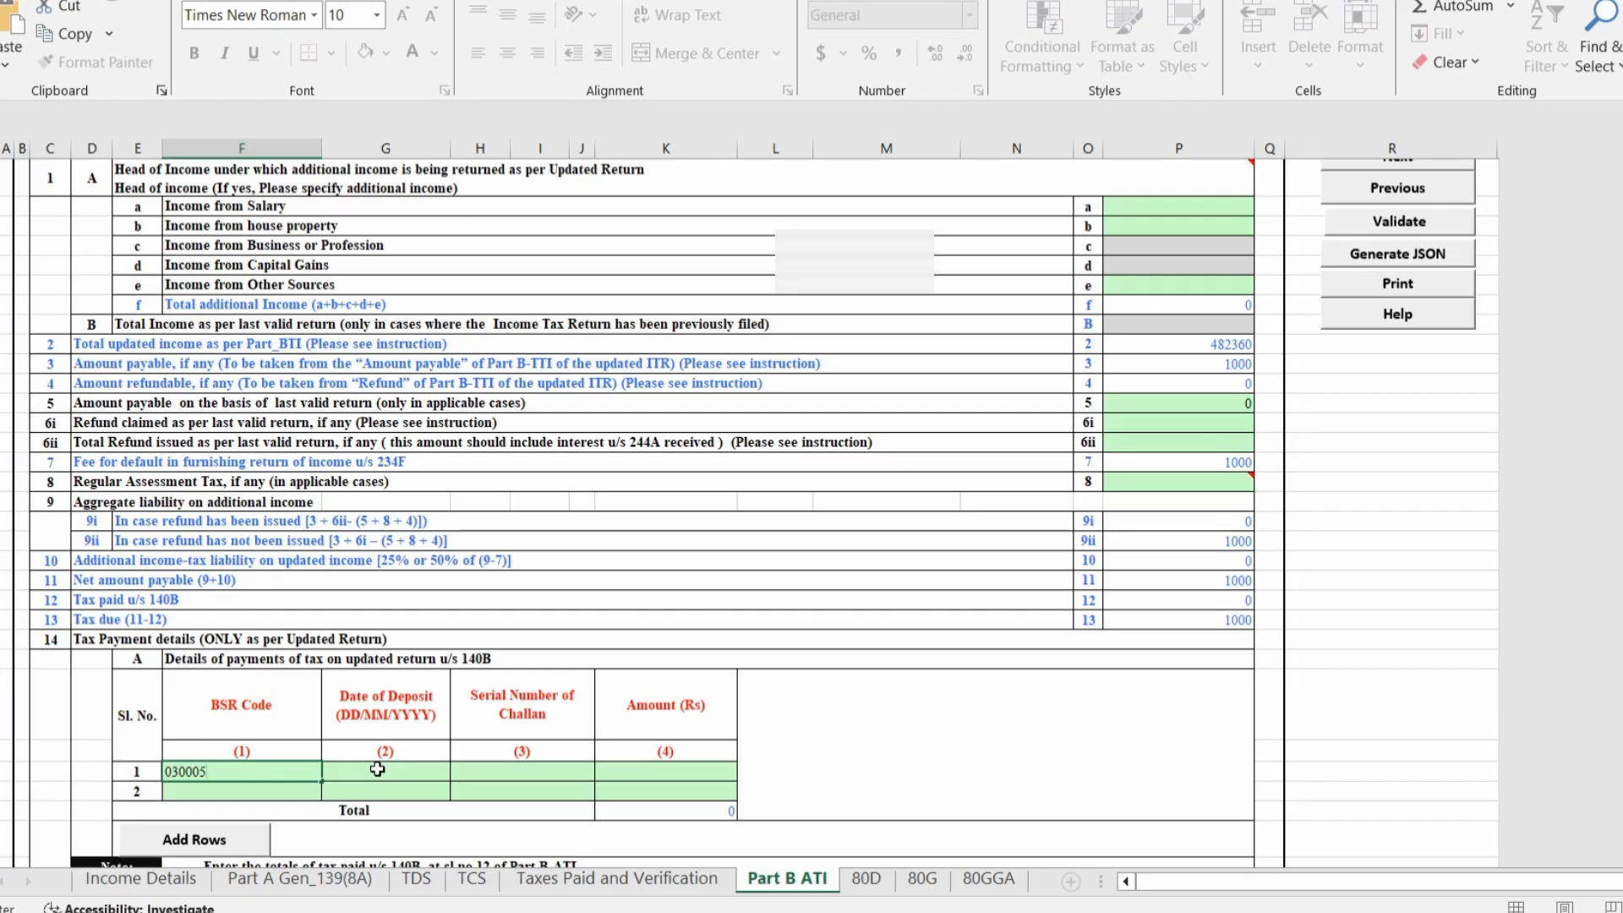
pyautogui.click(377, 770)
pyautogui.write('01/01/2024')
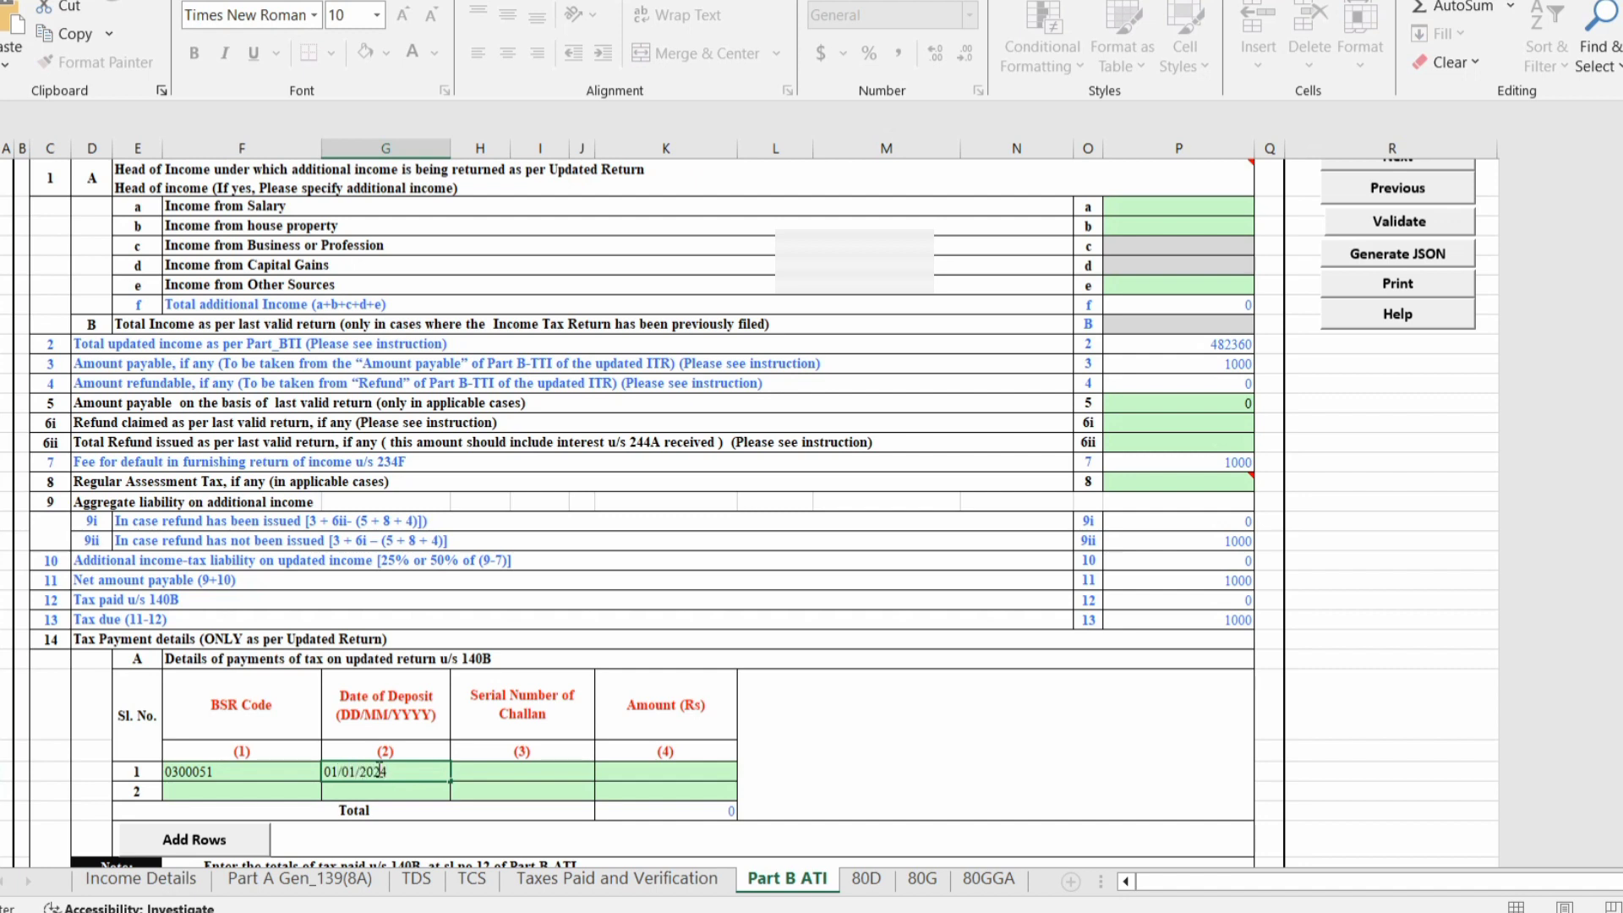
pyautogui.click(519, 773)
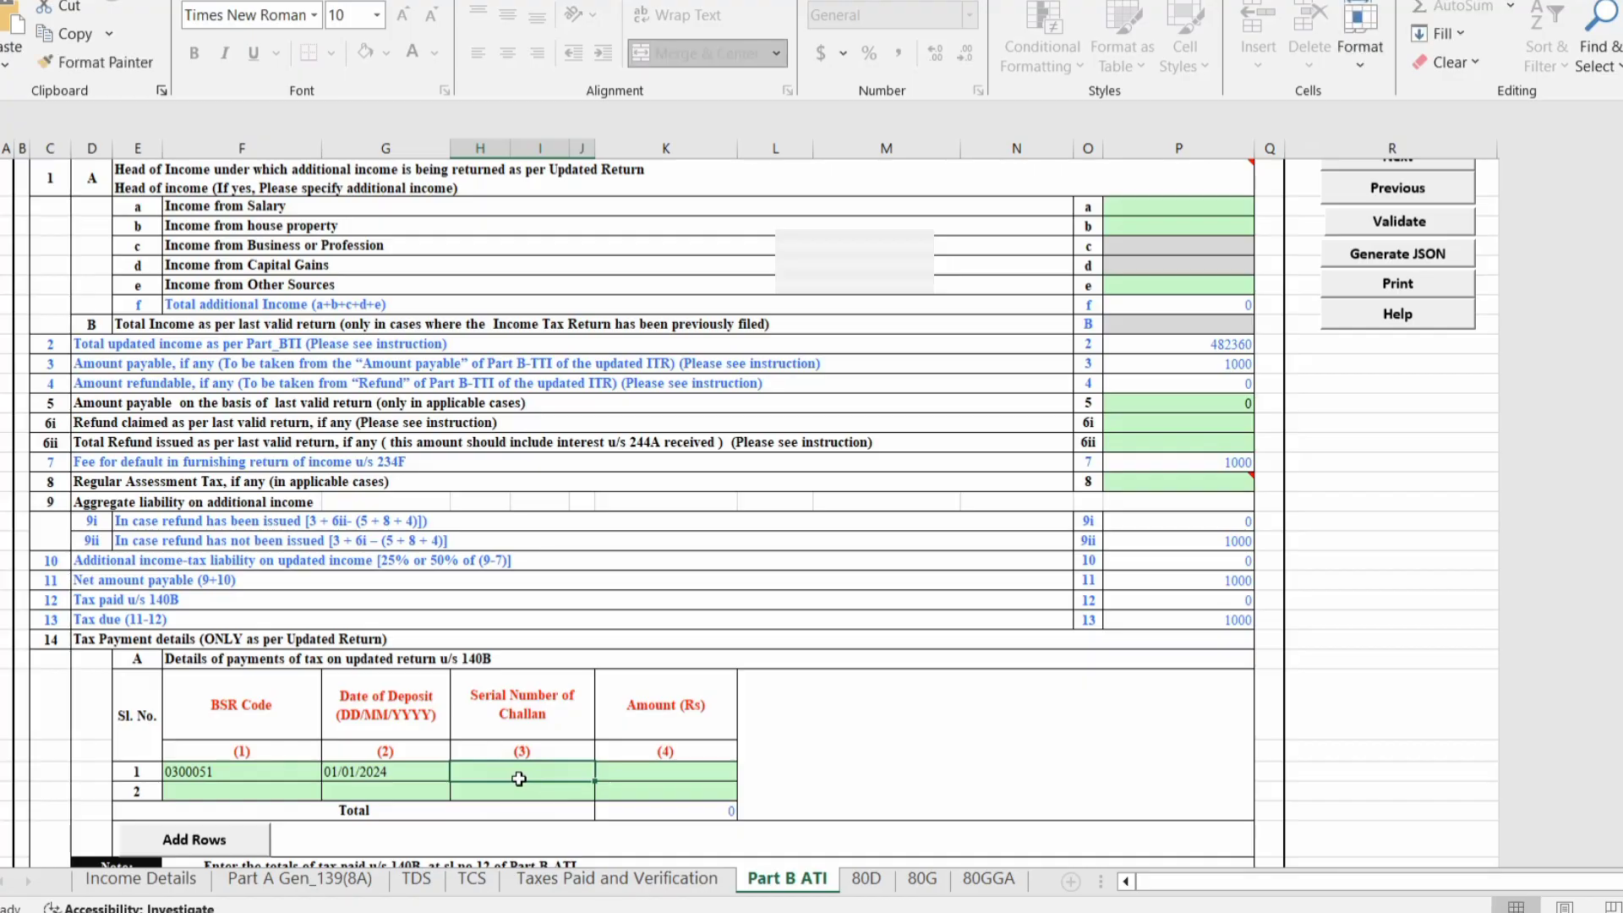
pyautogui.hotkey('alt', 'Tab')
pyautogui.hotkey('alt', 'Tab')
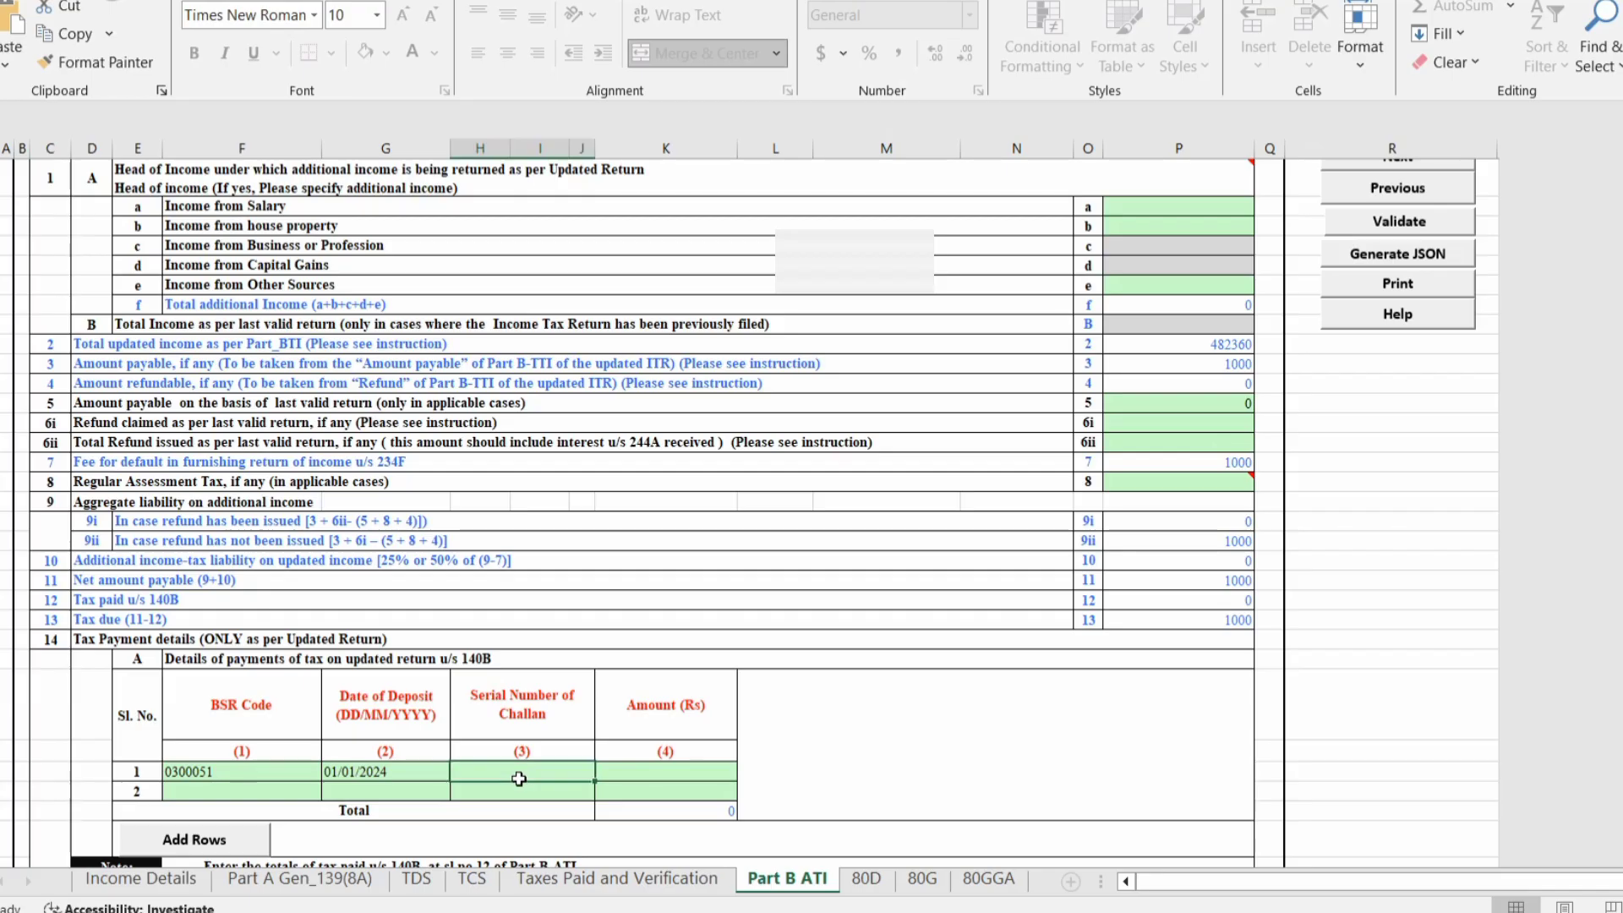
pyautogui.press('Tab')
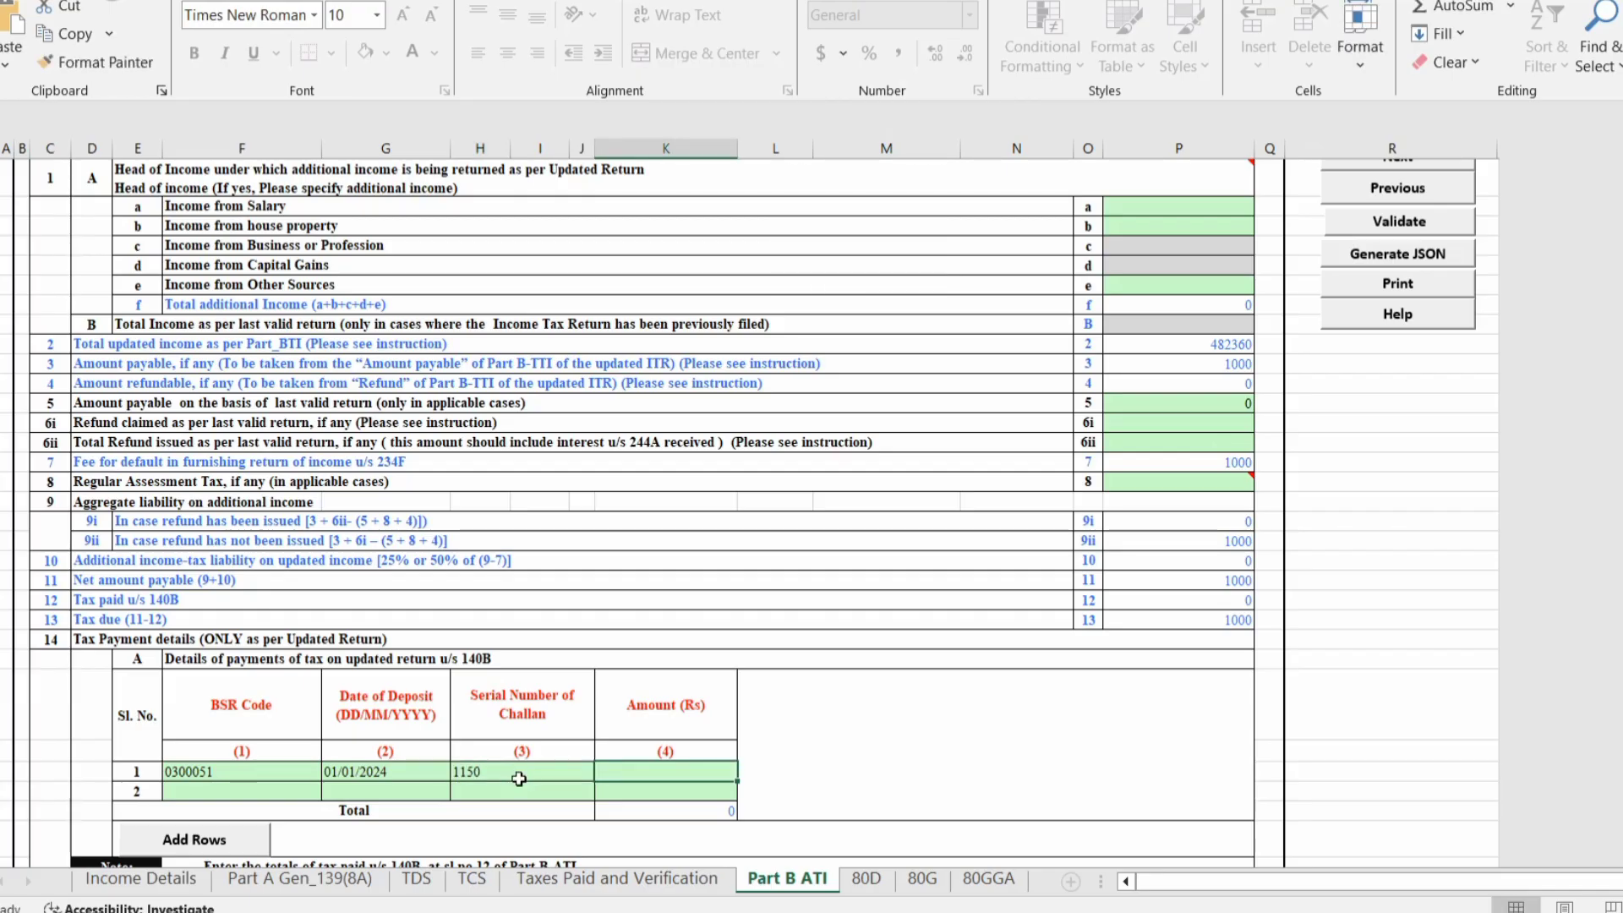
pyautogui.write('1000')
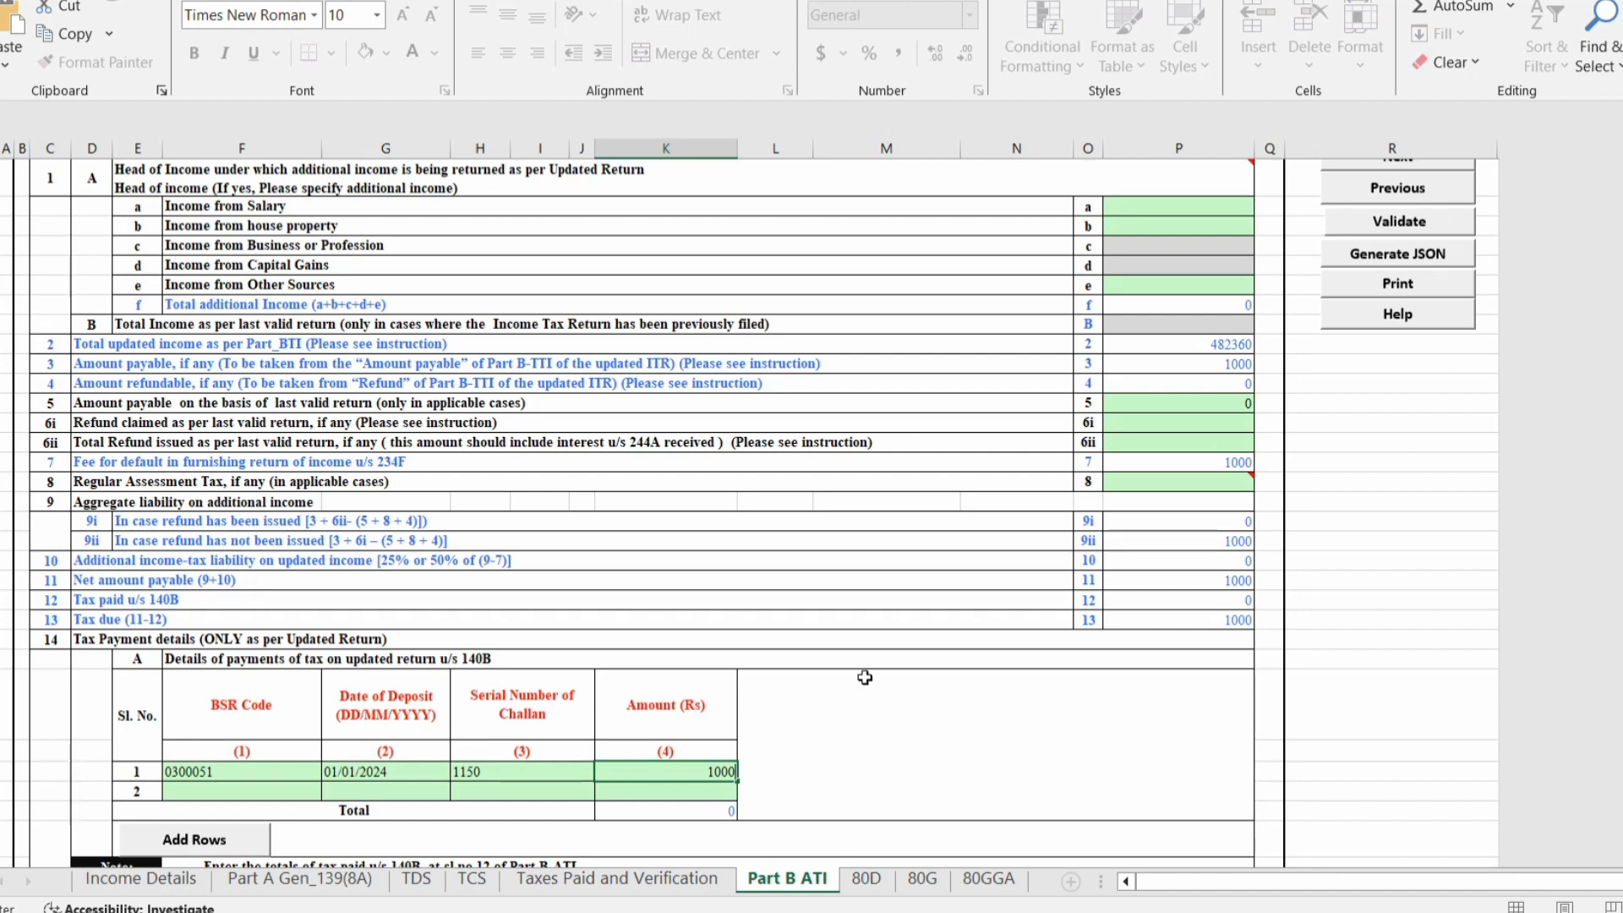
pyautogui.click(864, 678)
pyautogui.scroll(1, 1386, 544)
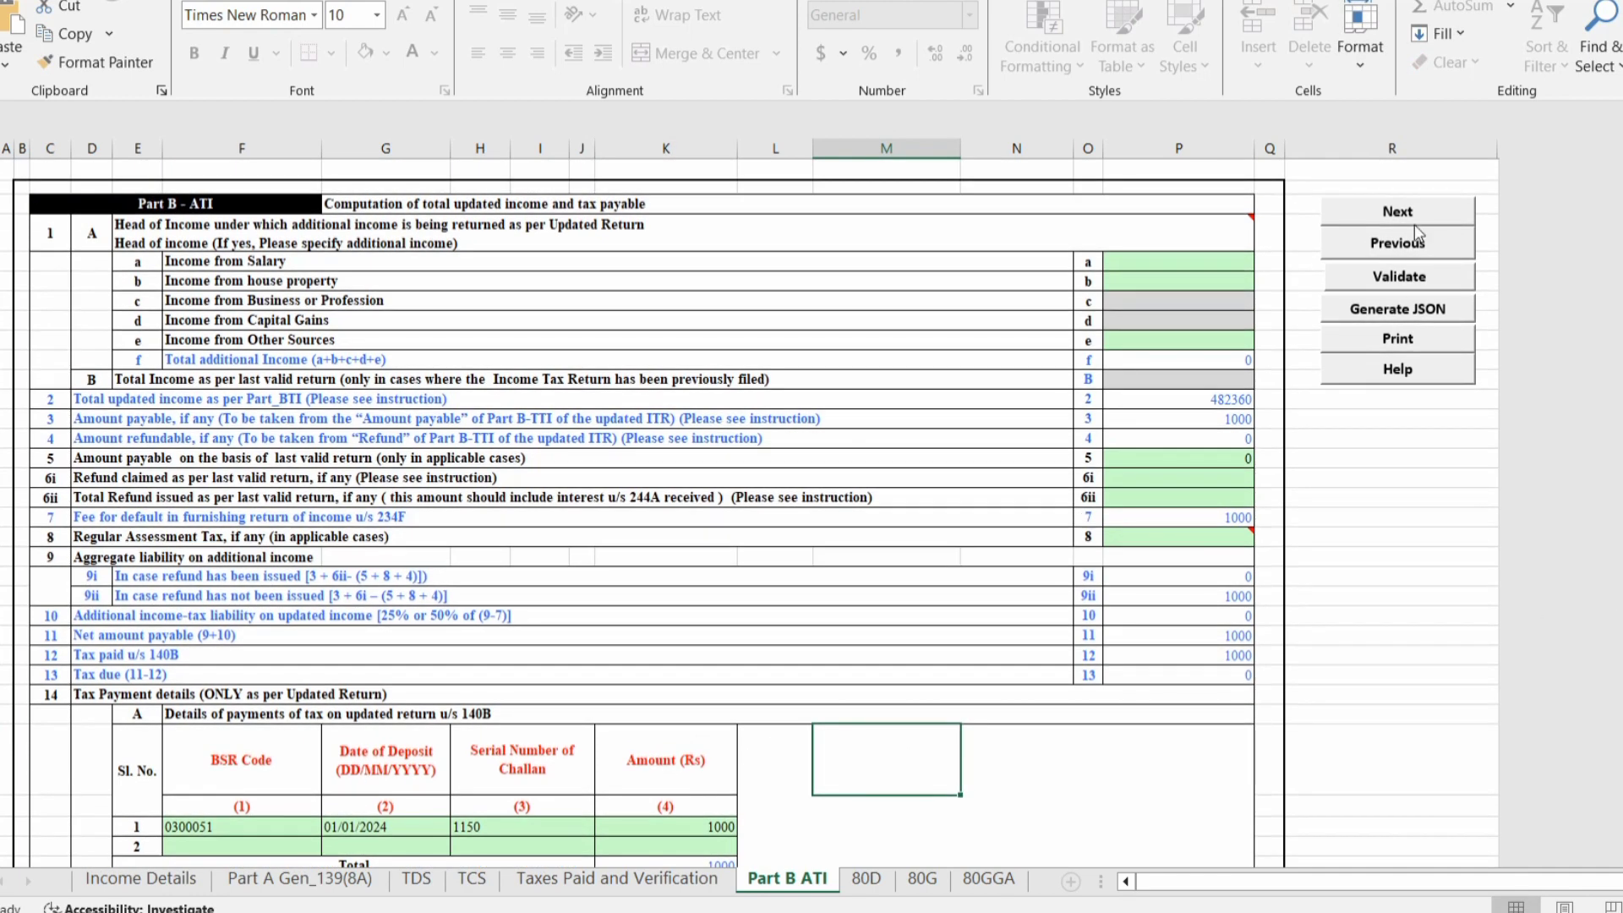
# Validate Part B ATI, check the tax paid 1000 and tax due figures, then go to Income Details.
pyautogui.click(1363, 278)
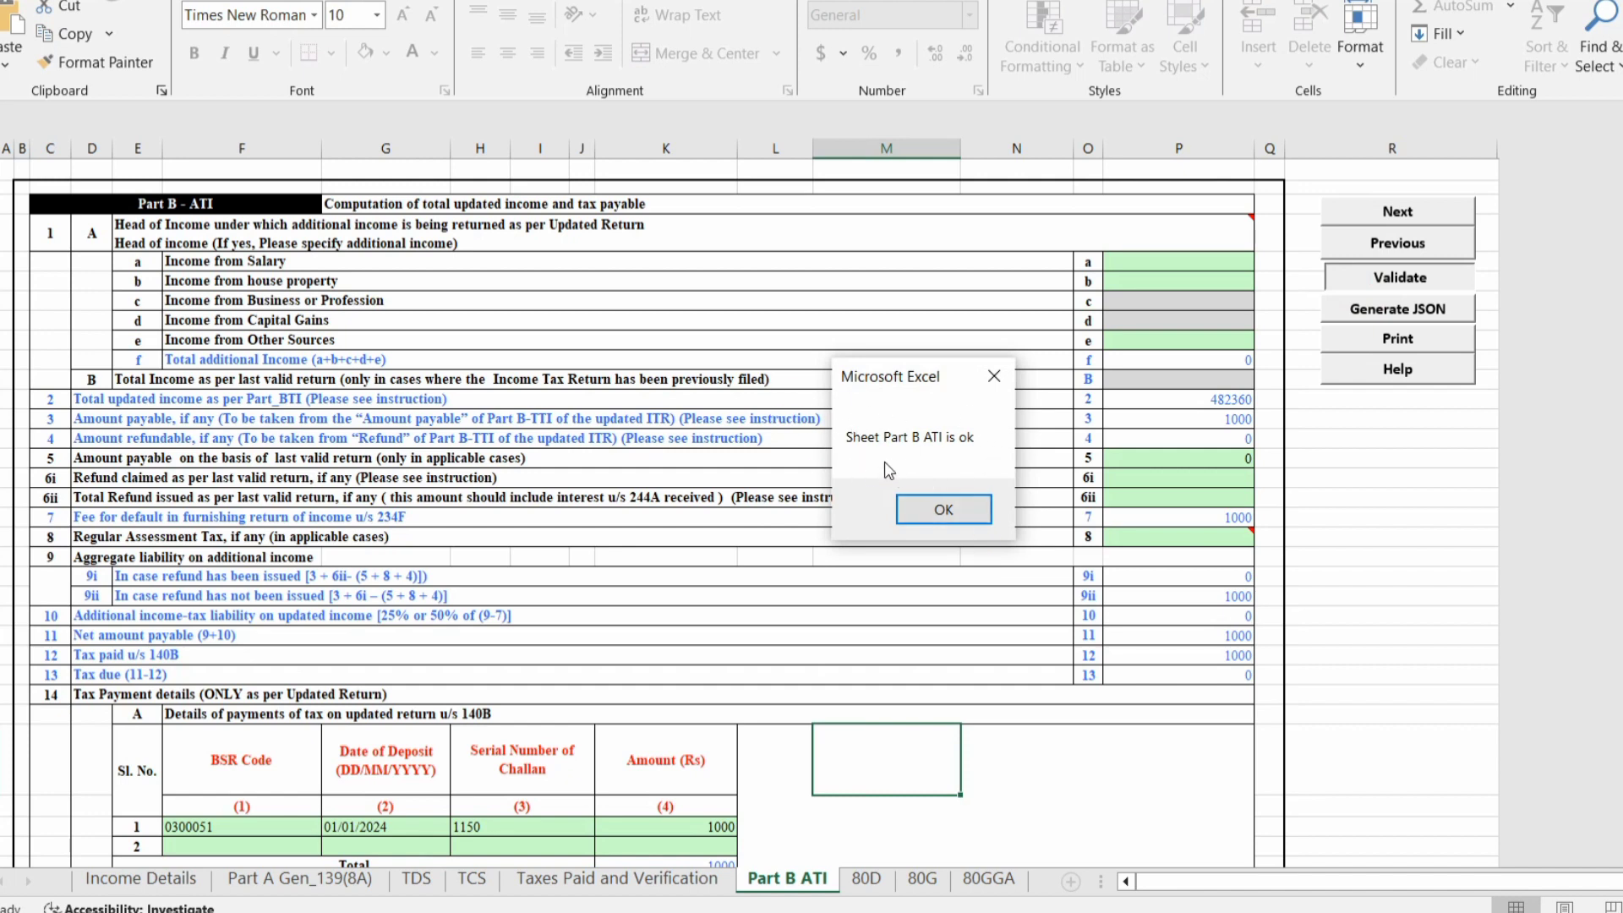
pyautogui.click(940, 512)
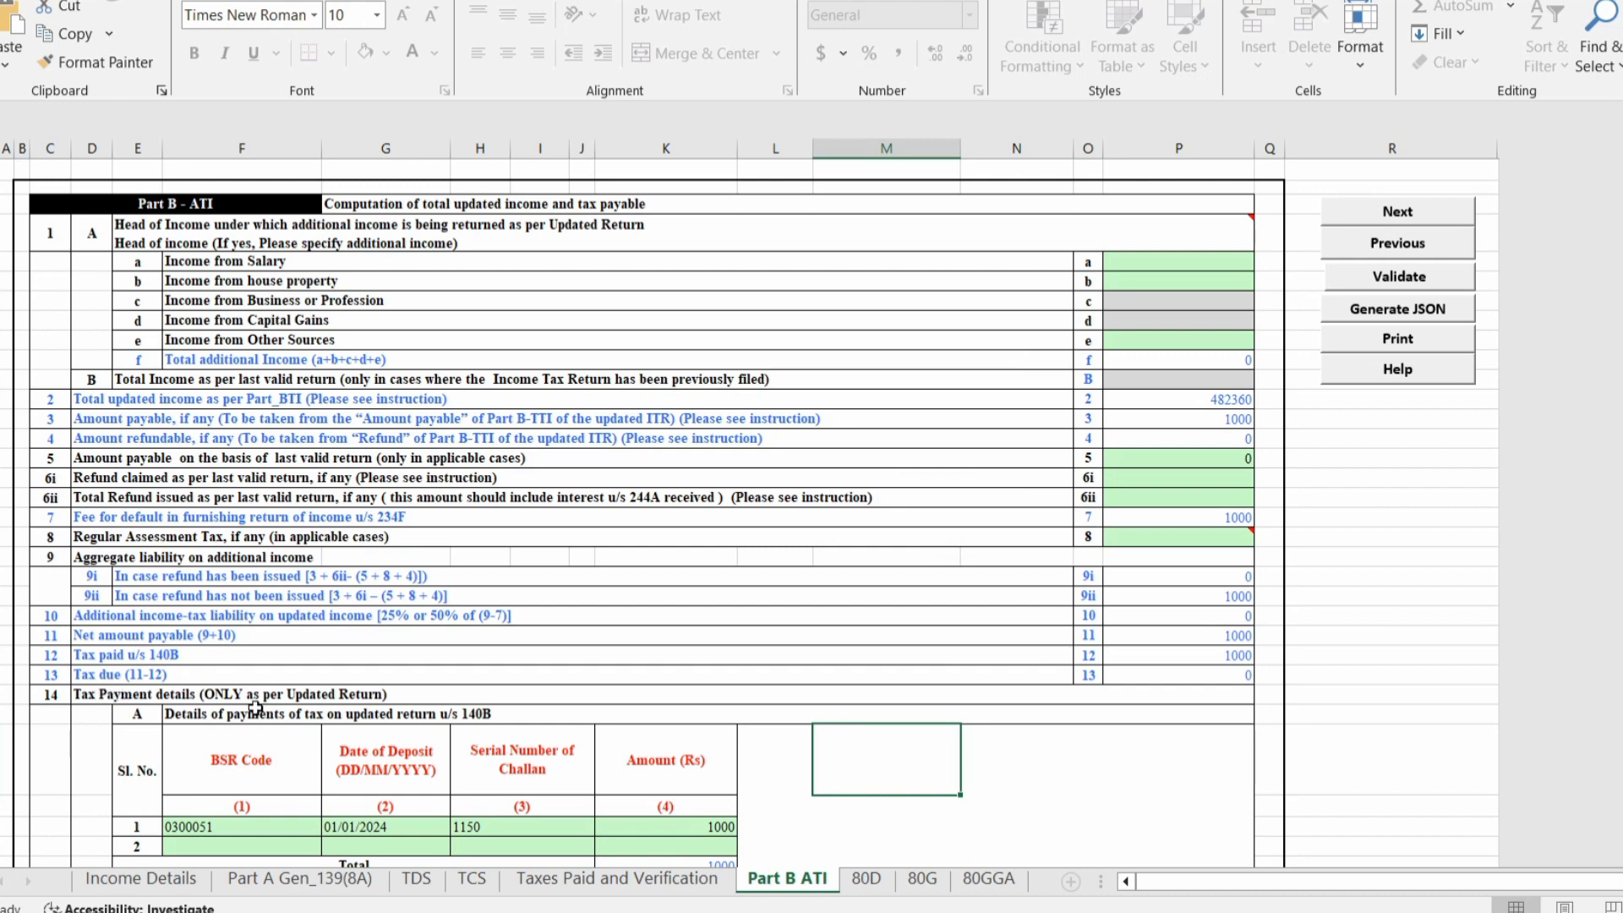
pyautogui.click(1163, 691)
pyautogui.click(1164, 677)
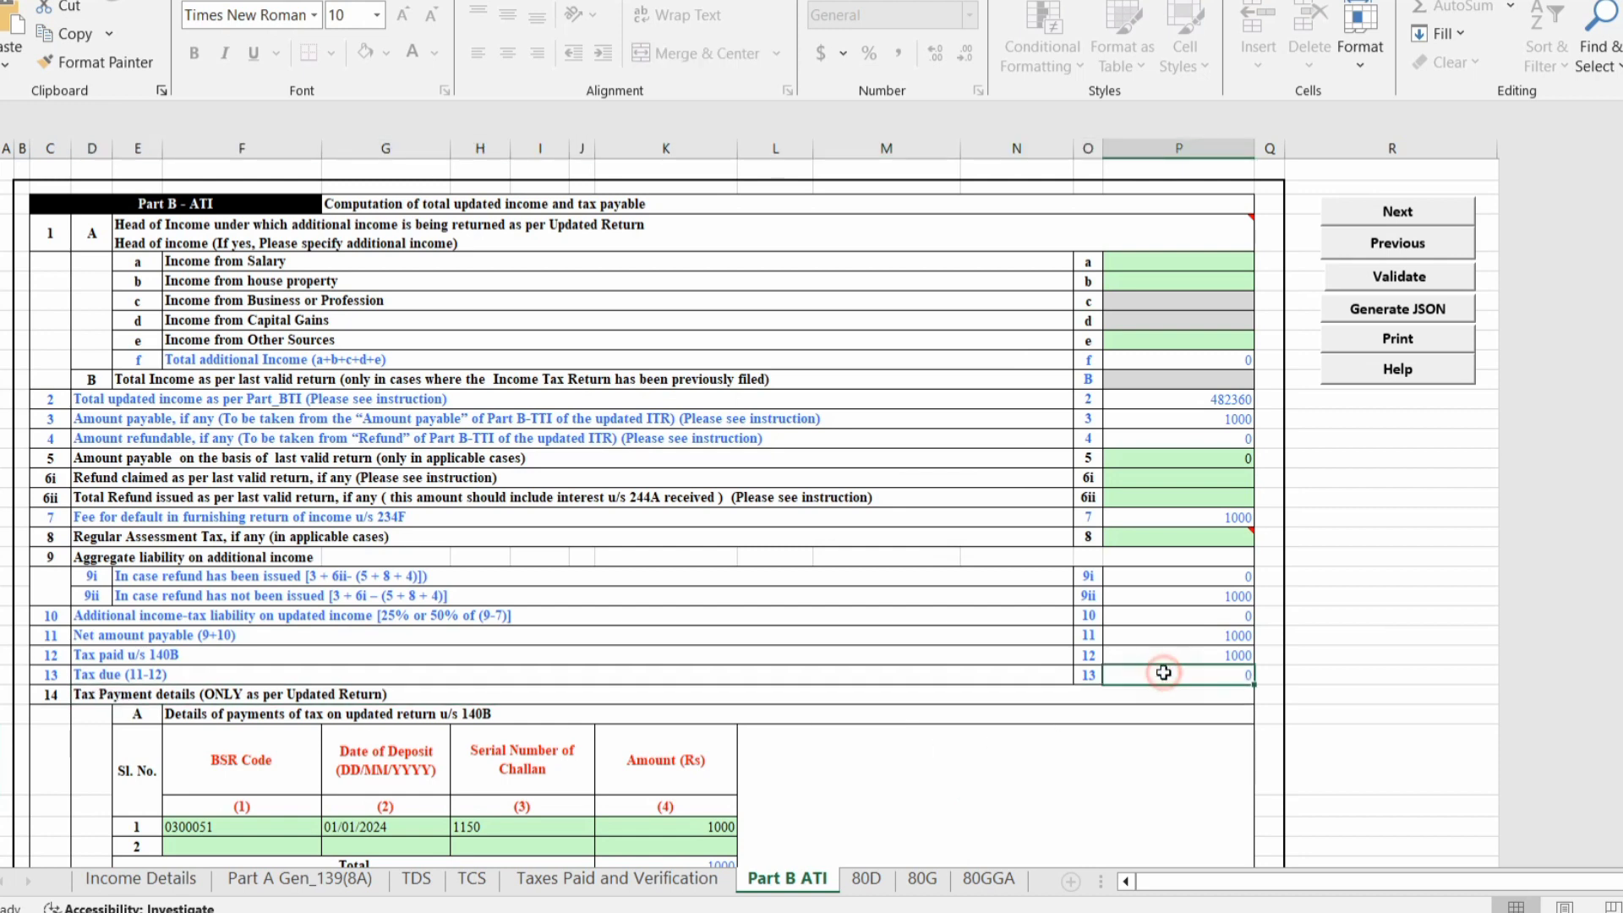
pyautogui.click(1206, 641)
pyautogui.click(1200, 658)
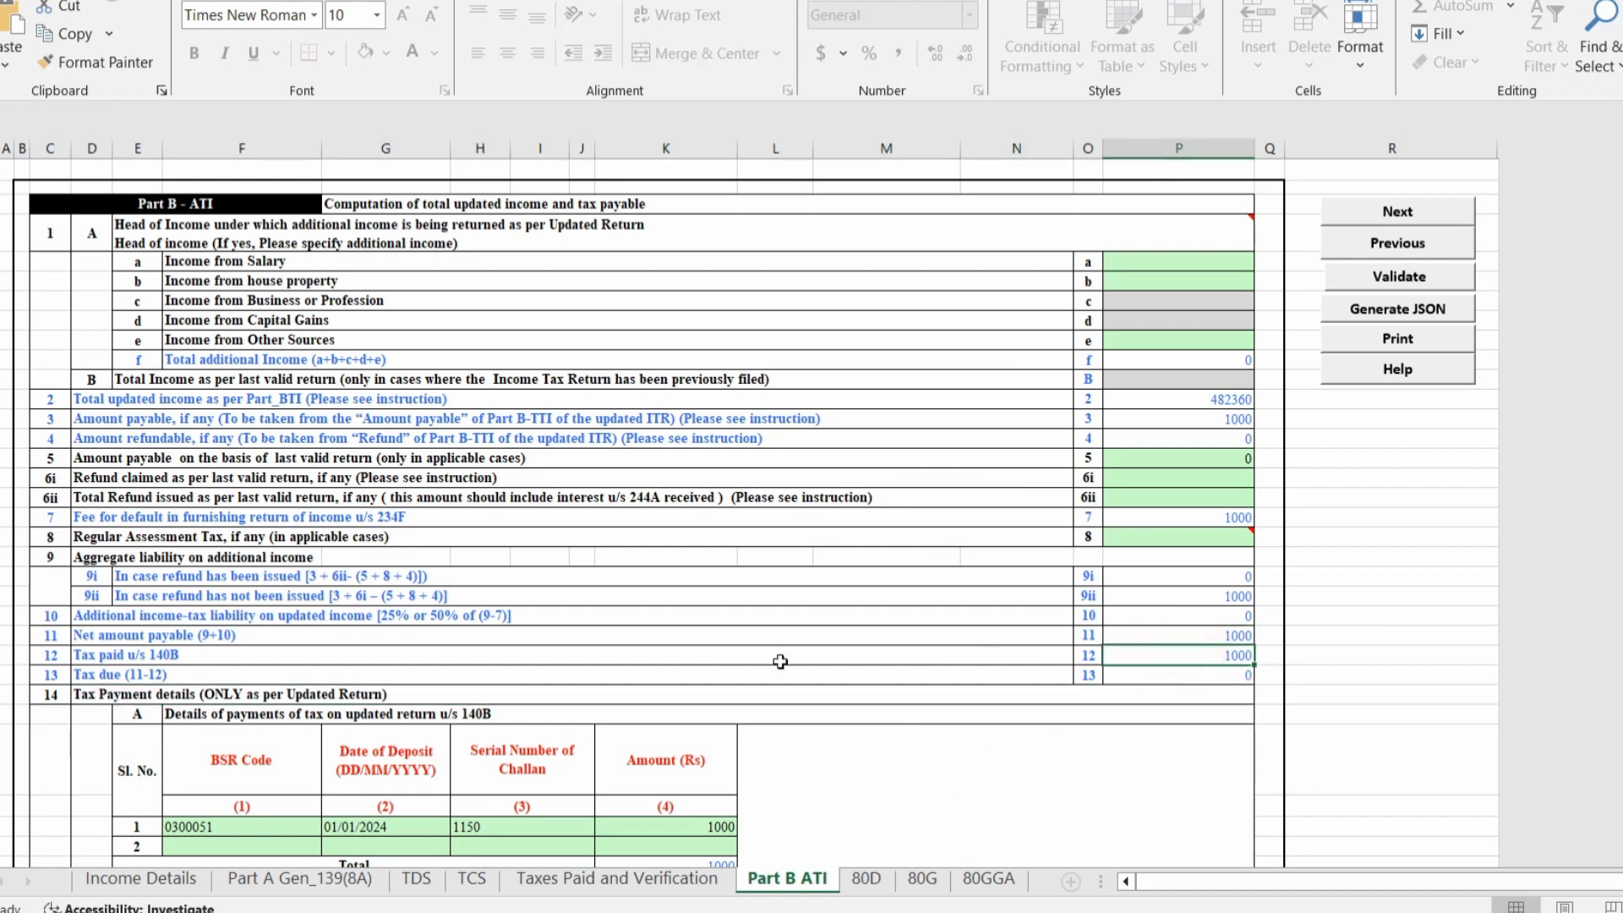
pyautogui.click(48, 676)
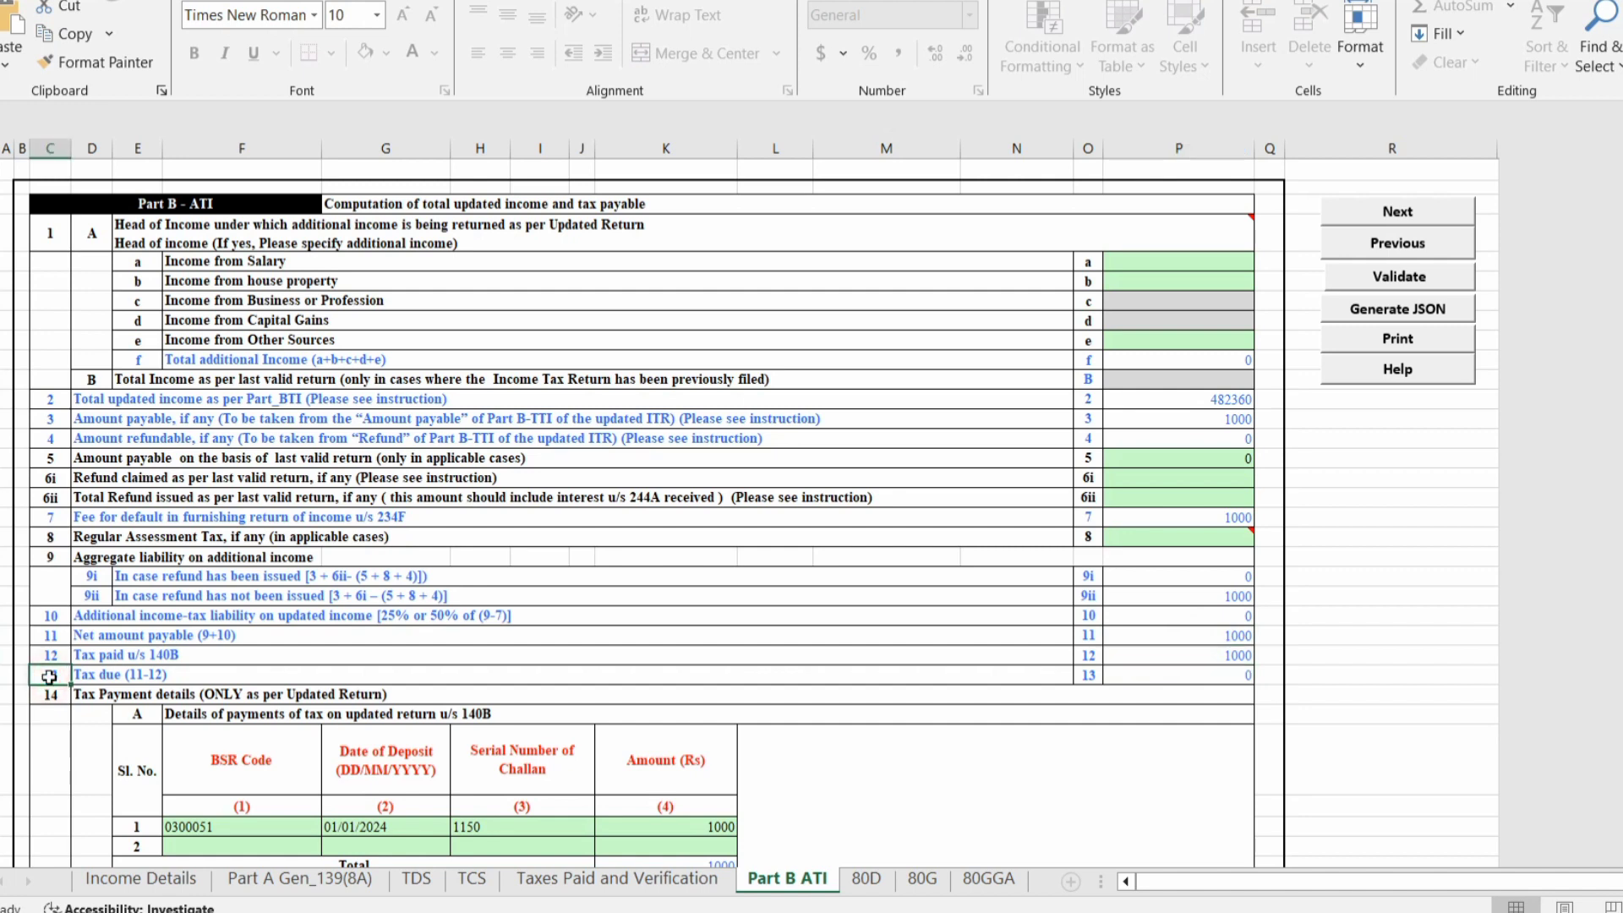
pyautogui.click(51, 658)
pyautogui.click(1118, 661)
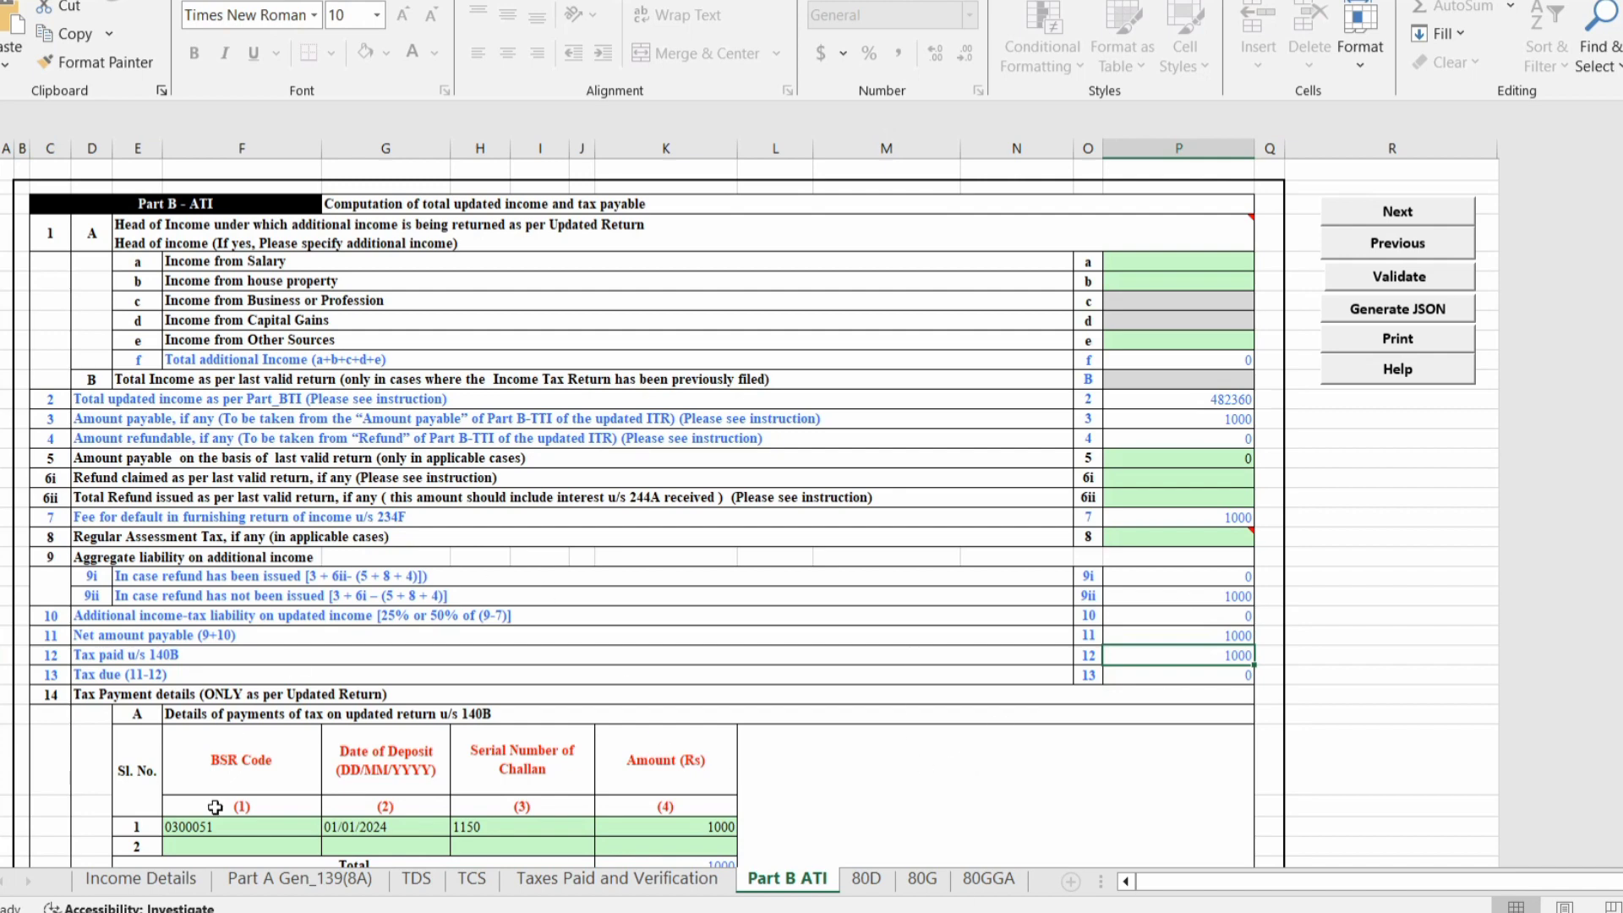
pyautogui.click(175, 886)
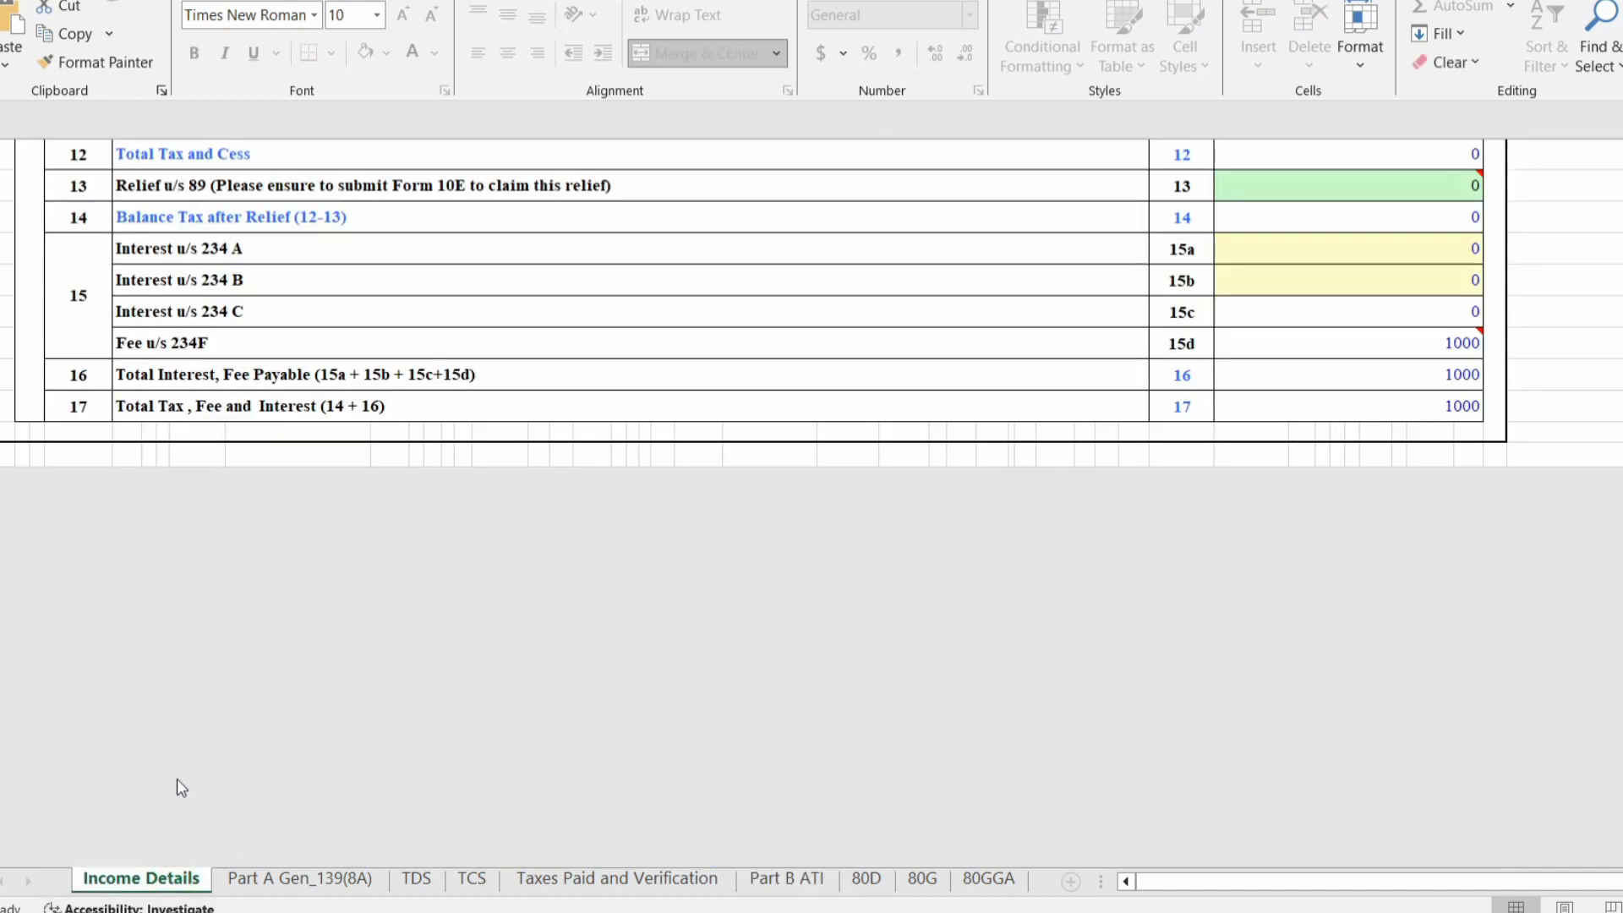
# Recalculate tax, generate the return, and clear the TDS, calculate-tax and save alerts.
pyautogui.scroll(20, 1363, 573)
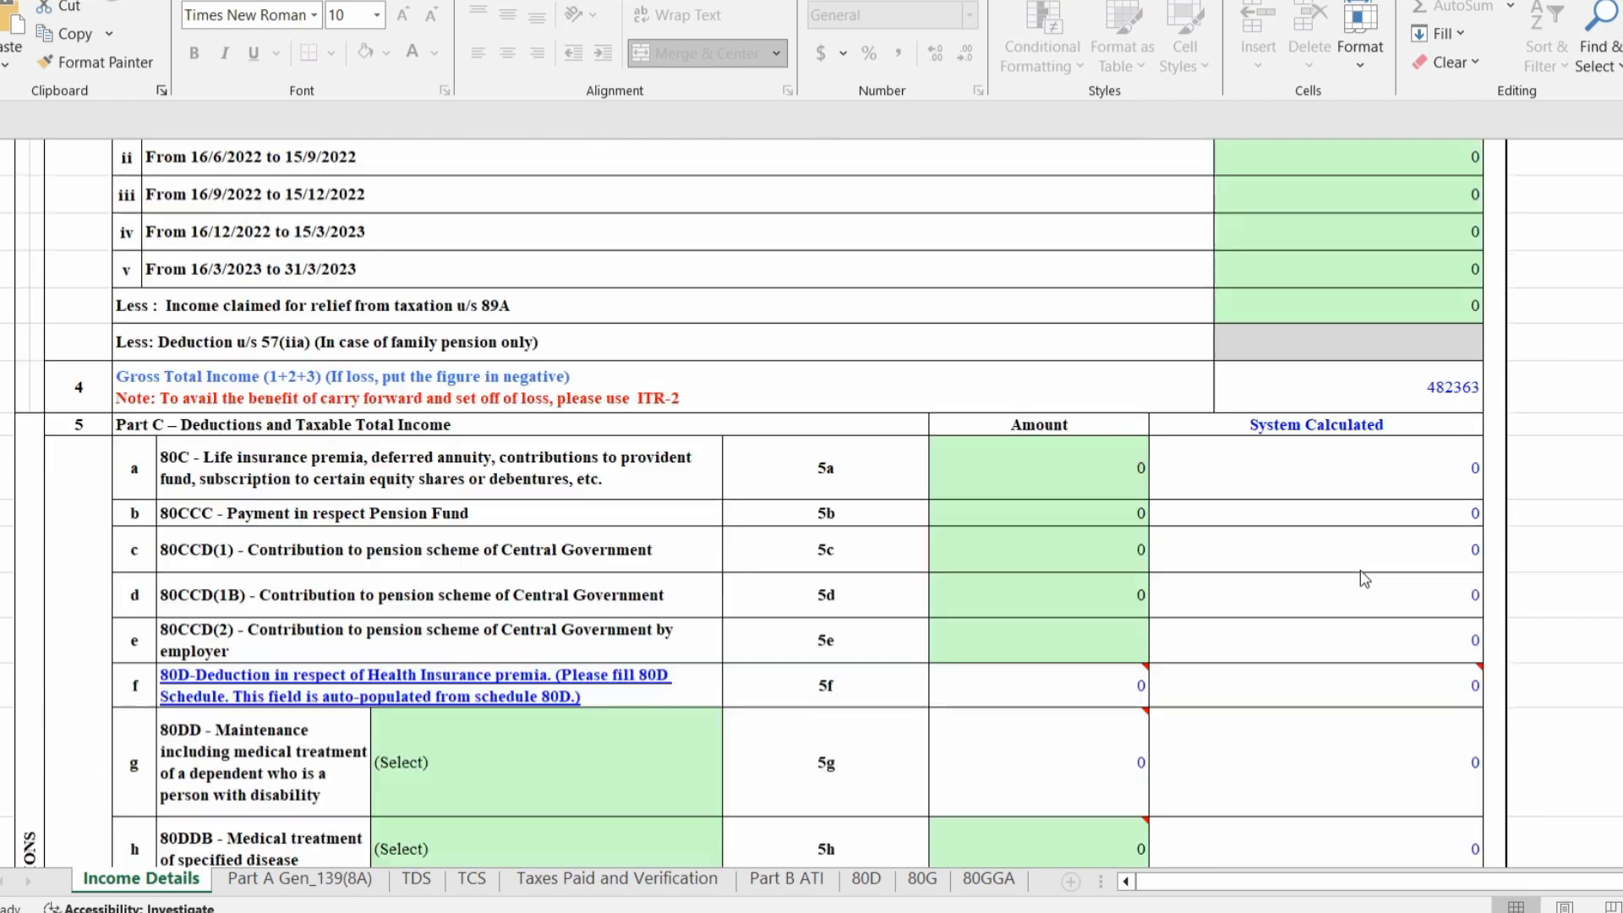
pyautogui.scroll(20, 1361, 570)
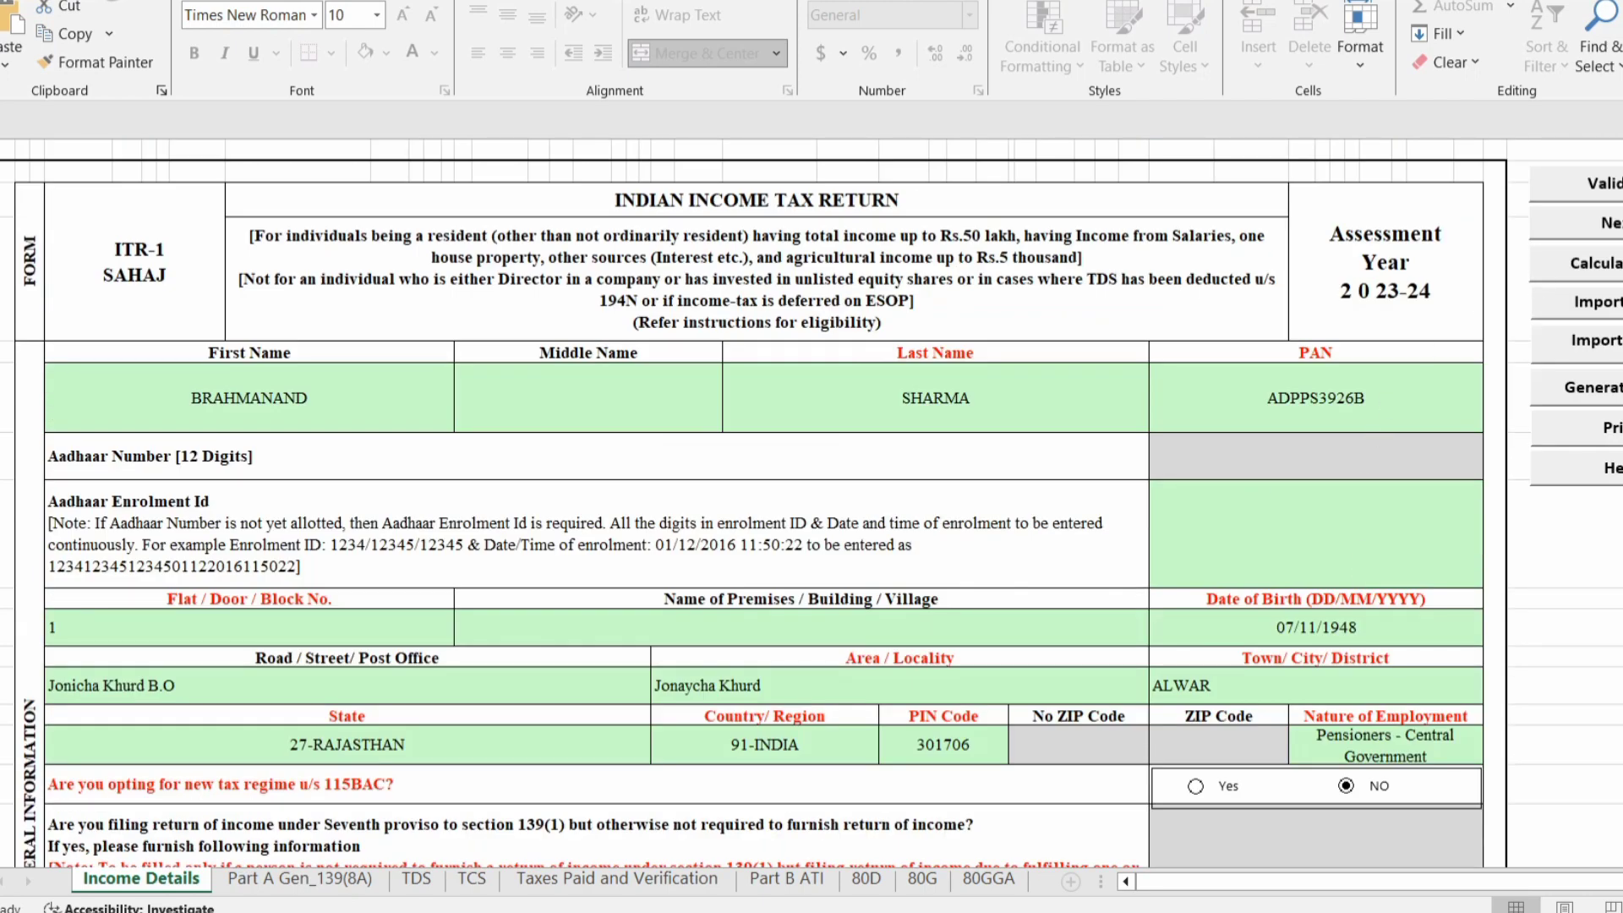
pyautogui.click(1617, 263)
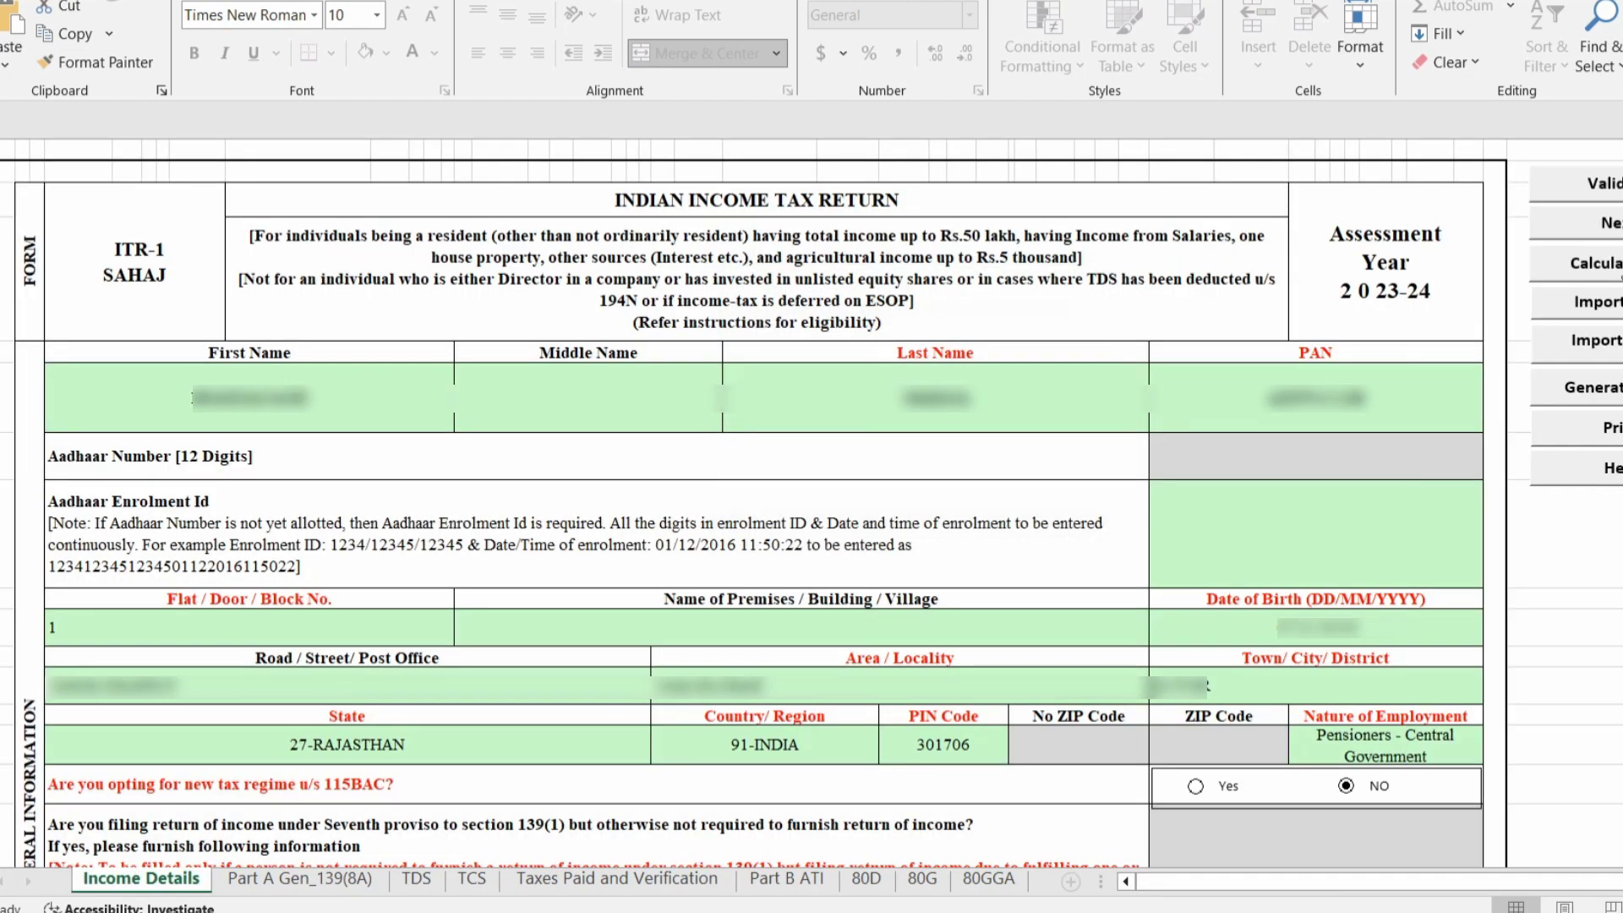
pyautogui.click(1570, 388)
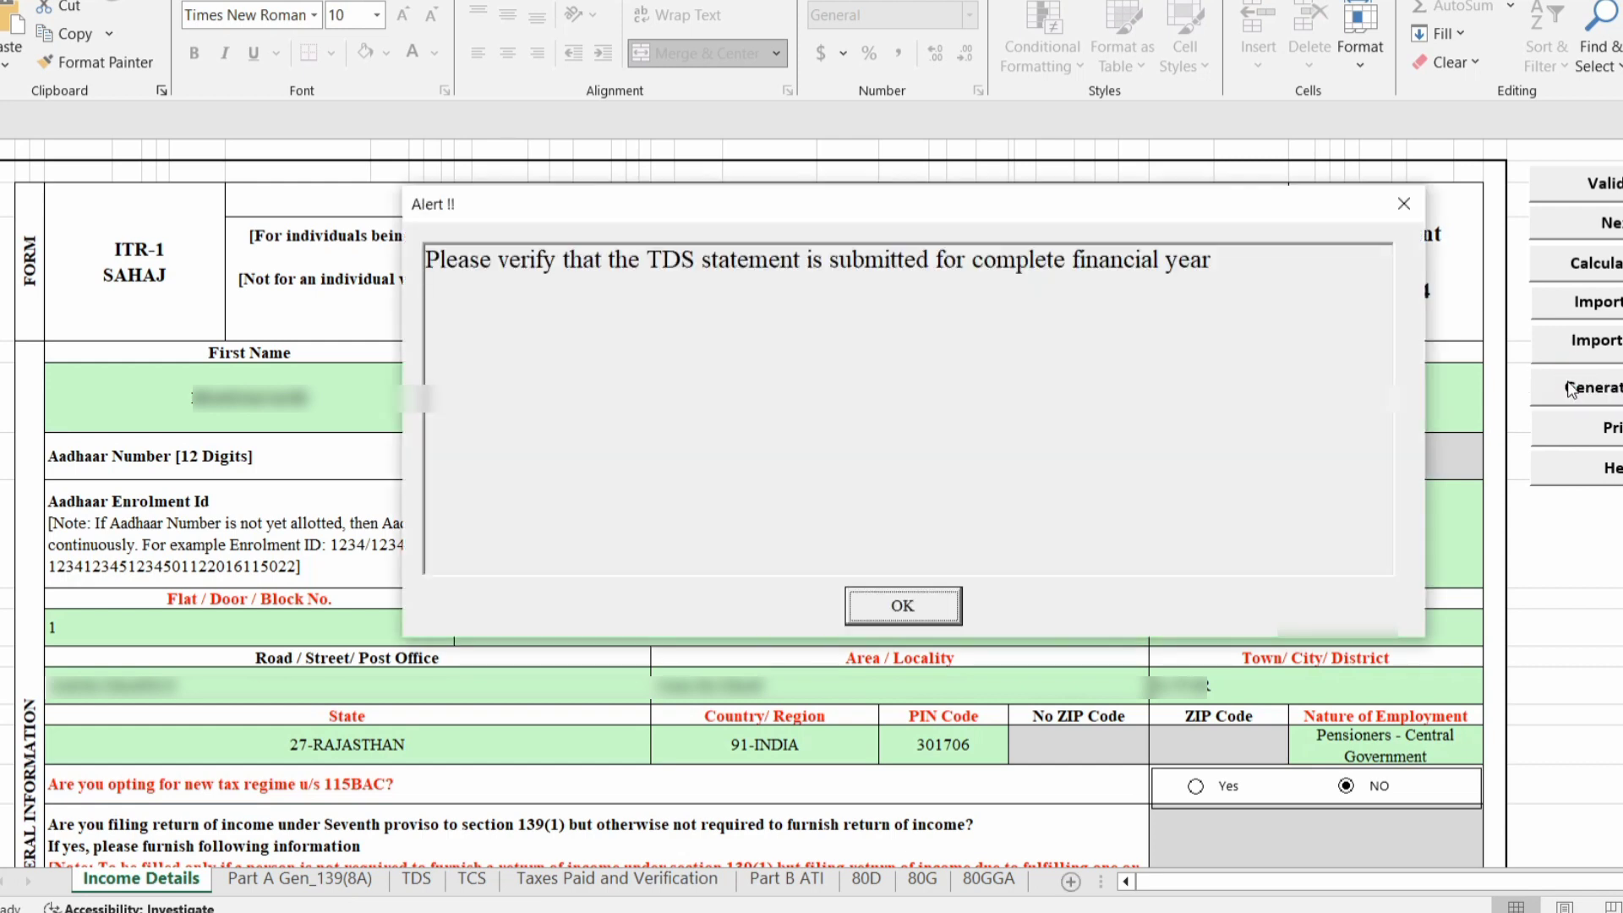
pyautogui.click(918, 609)
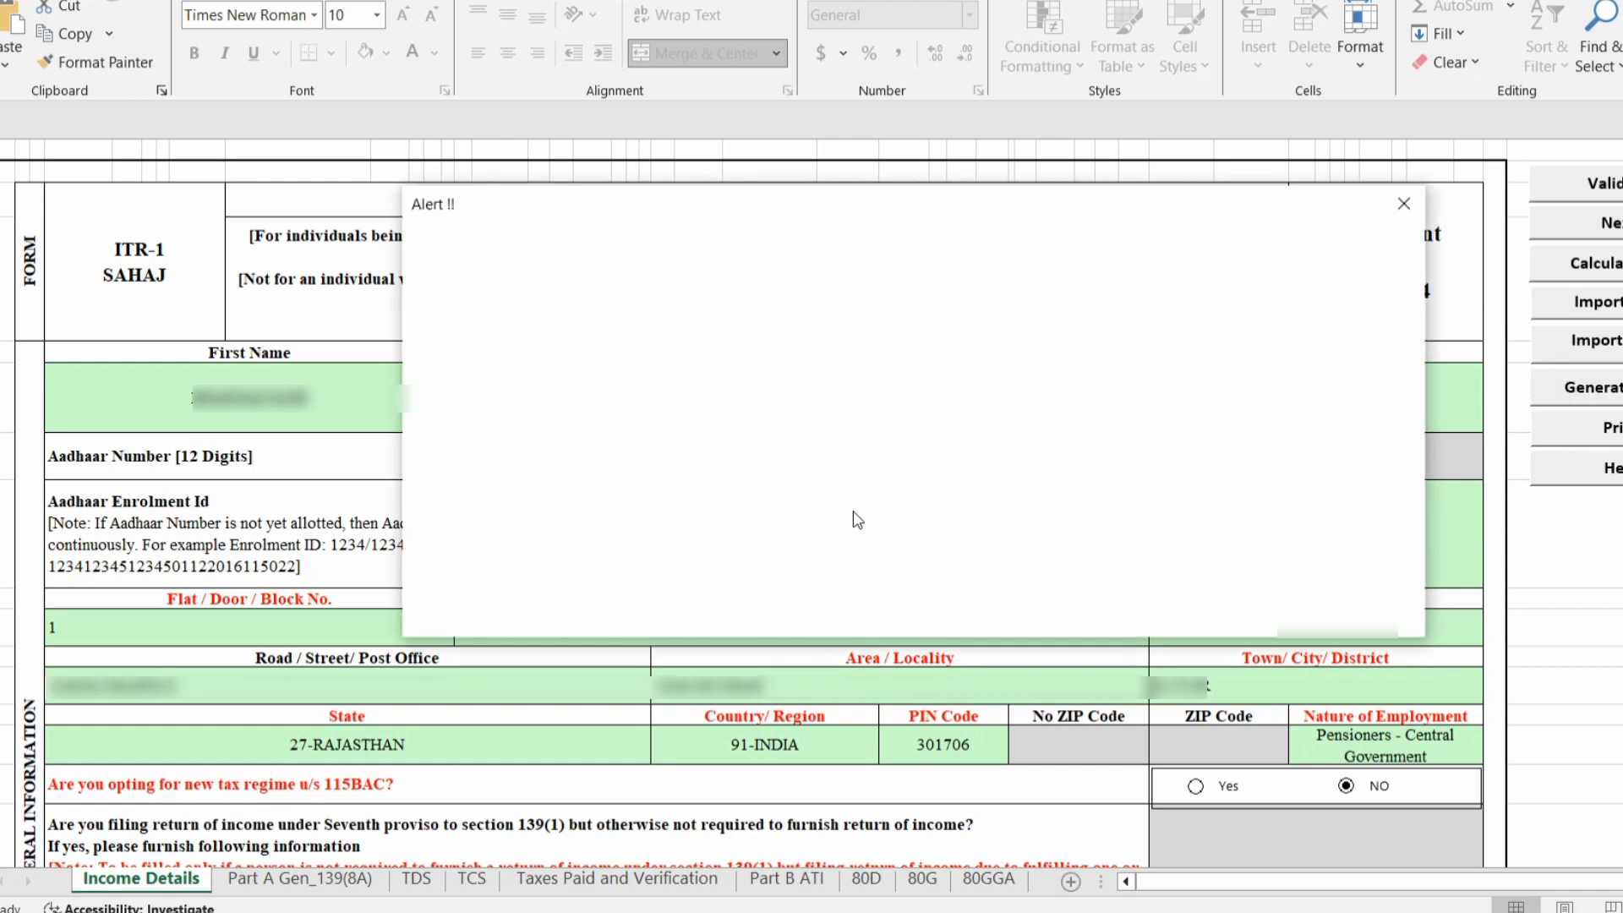
pyautogui.click(903, 606)
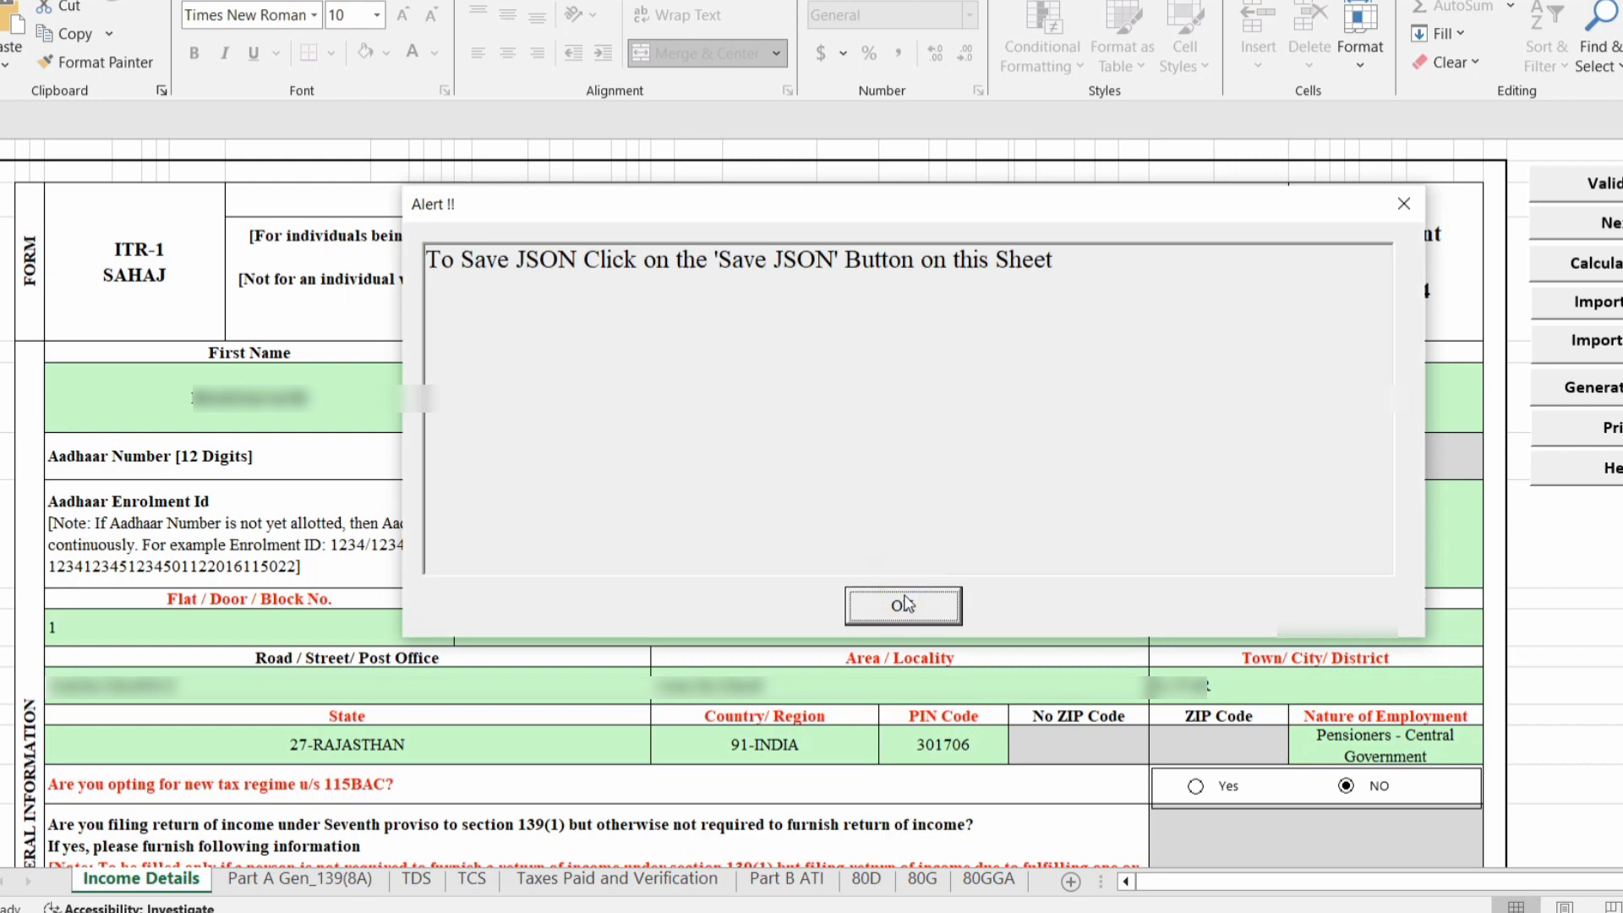
pyautogui.click(903, 606)
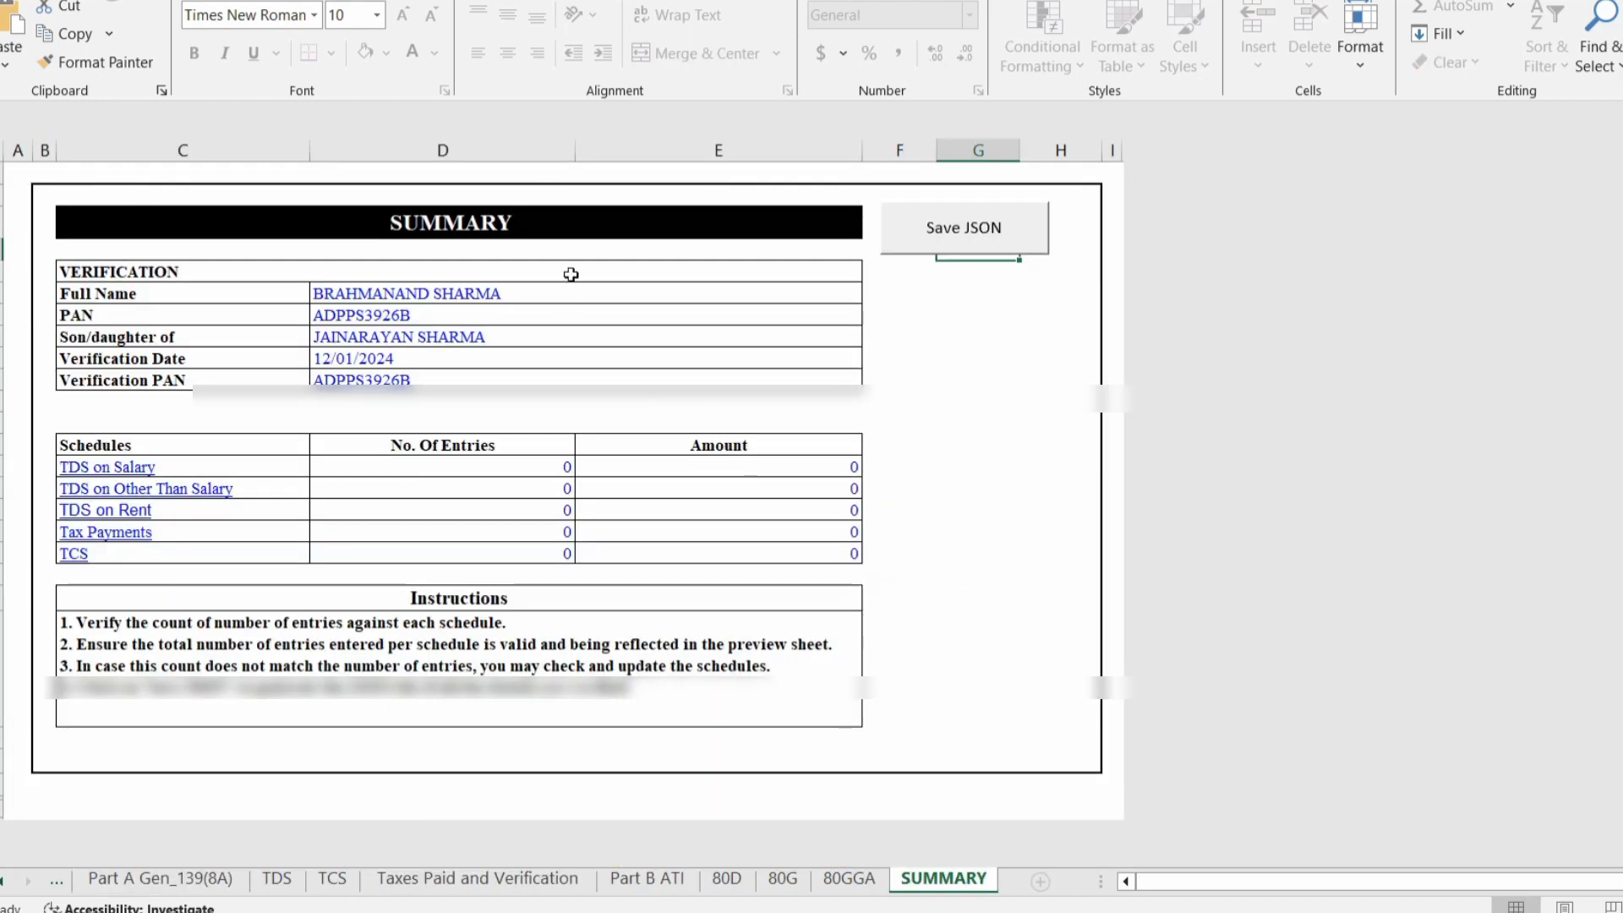
# Save the return JSON into the ITR 1_AY 2023-24_V1.4 folder and close the saved-path alert.
pyautogui.click(975, 235)
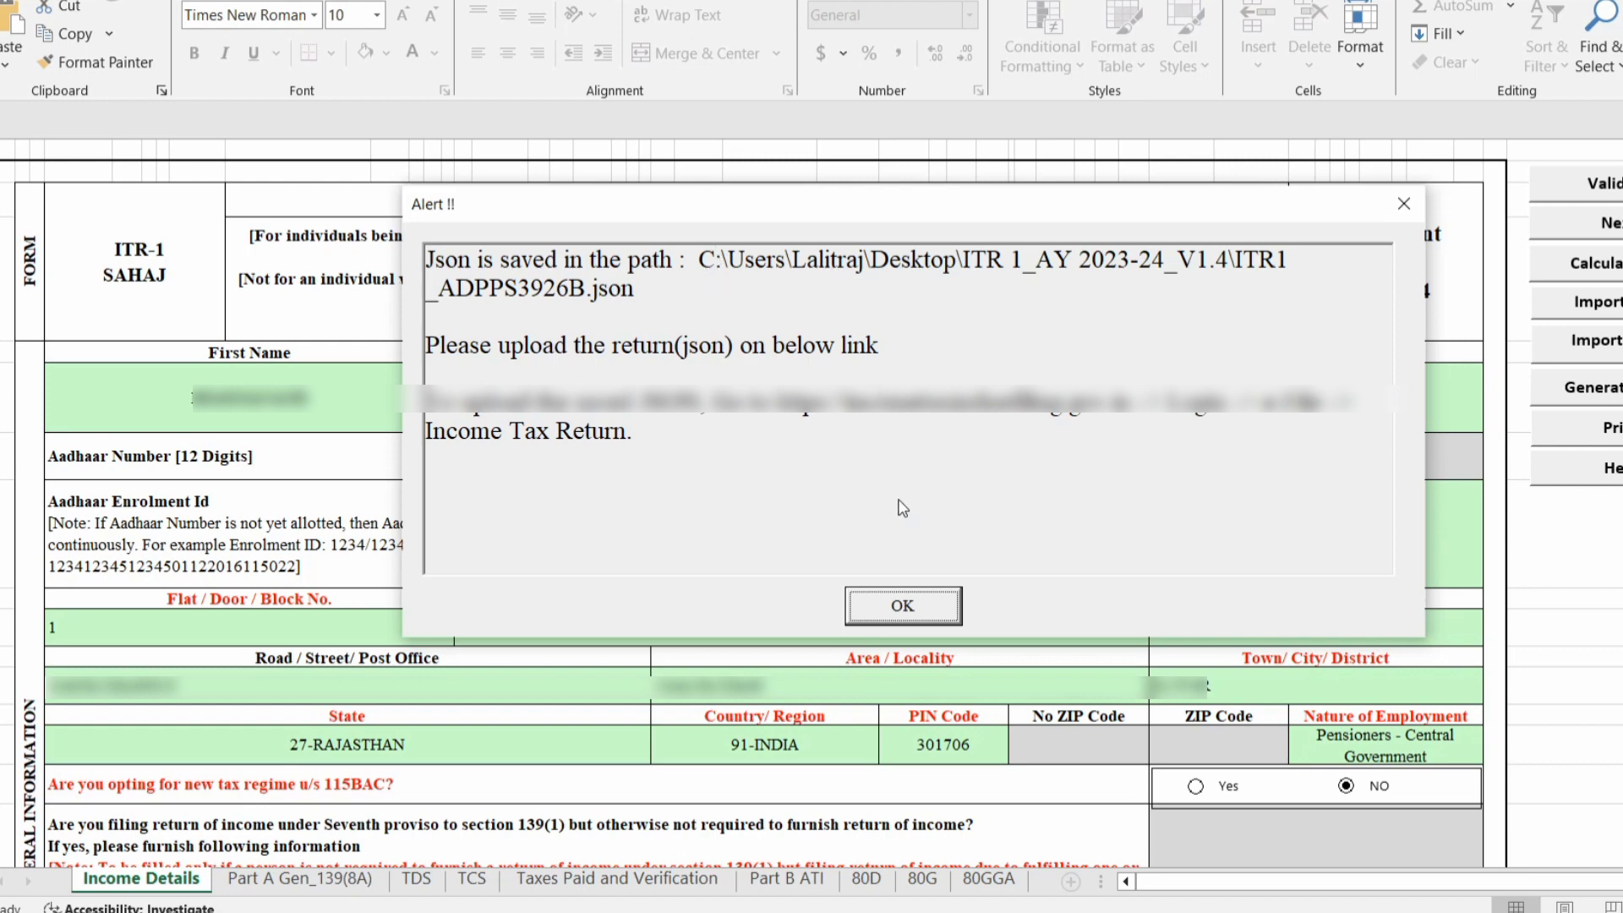
pyautogui.click(900, 607)
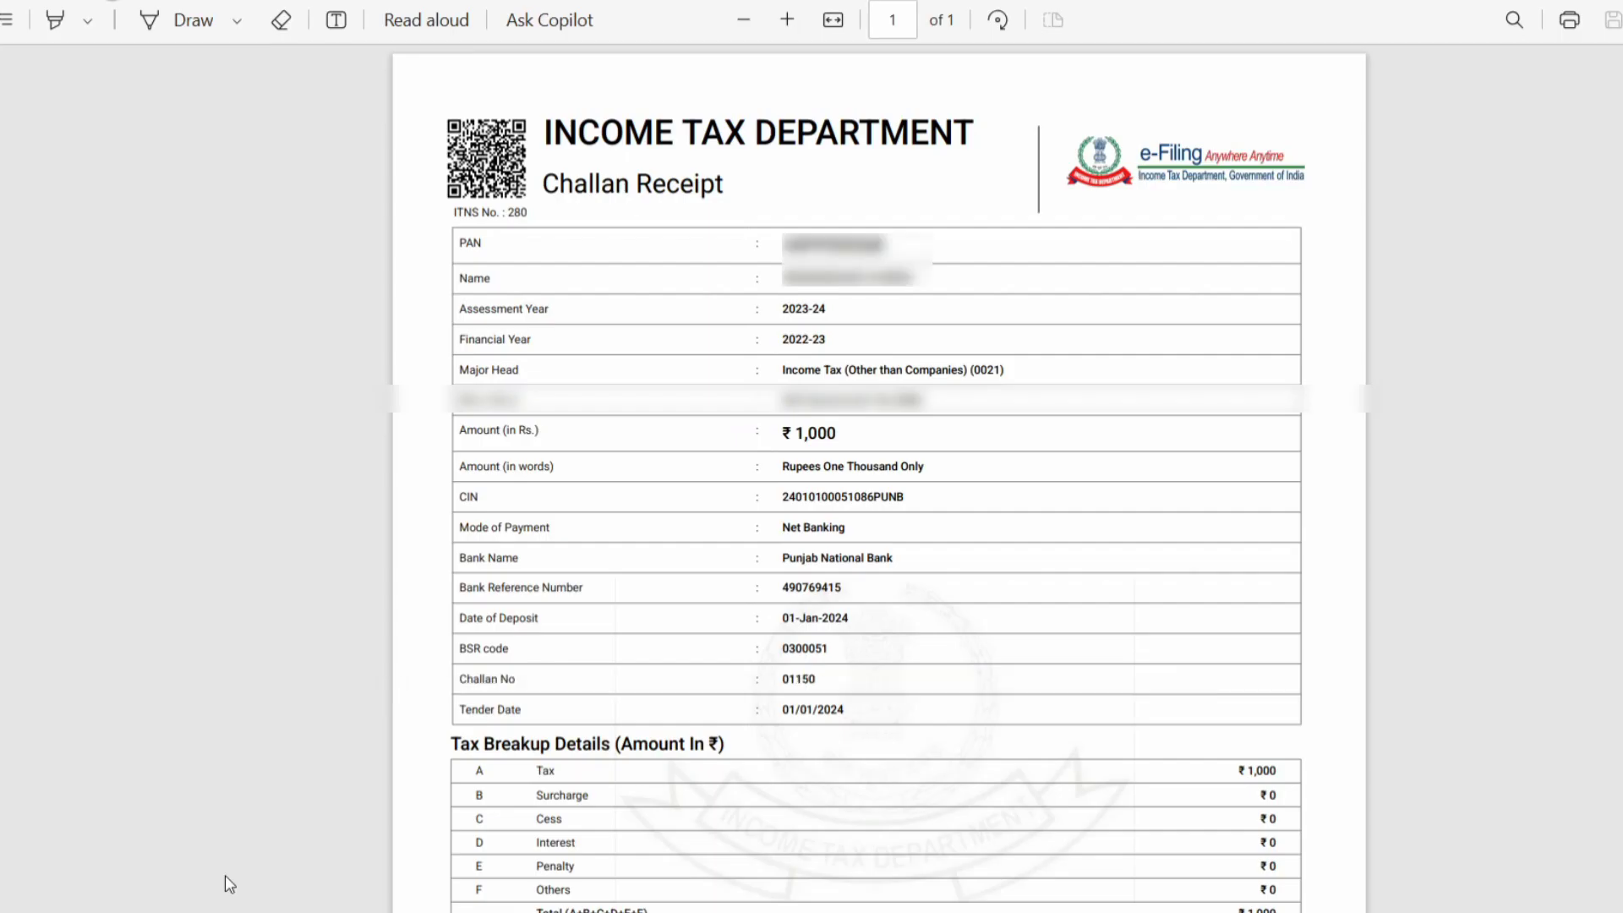
# From the e-Filing dashboard, start a new income tax return for assessment year 2023-24.
pyautogui.click(321, 2)
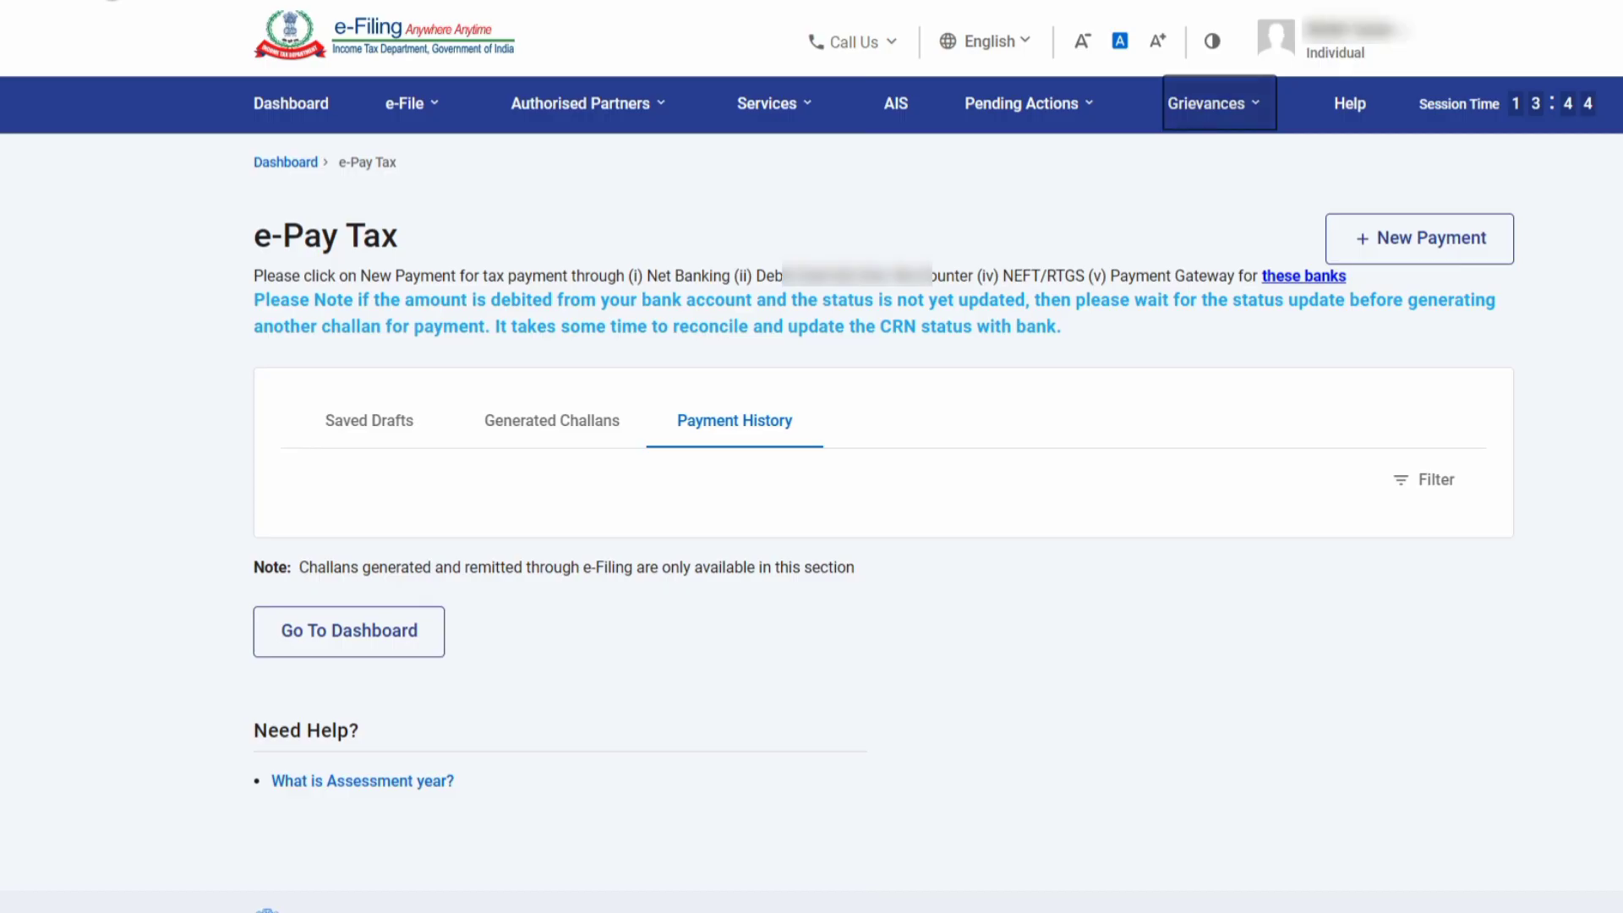
pyautogui.click(318, 105)
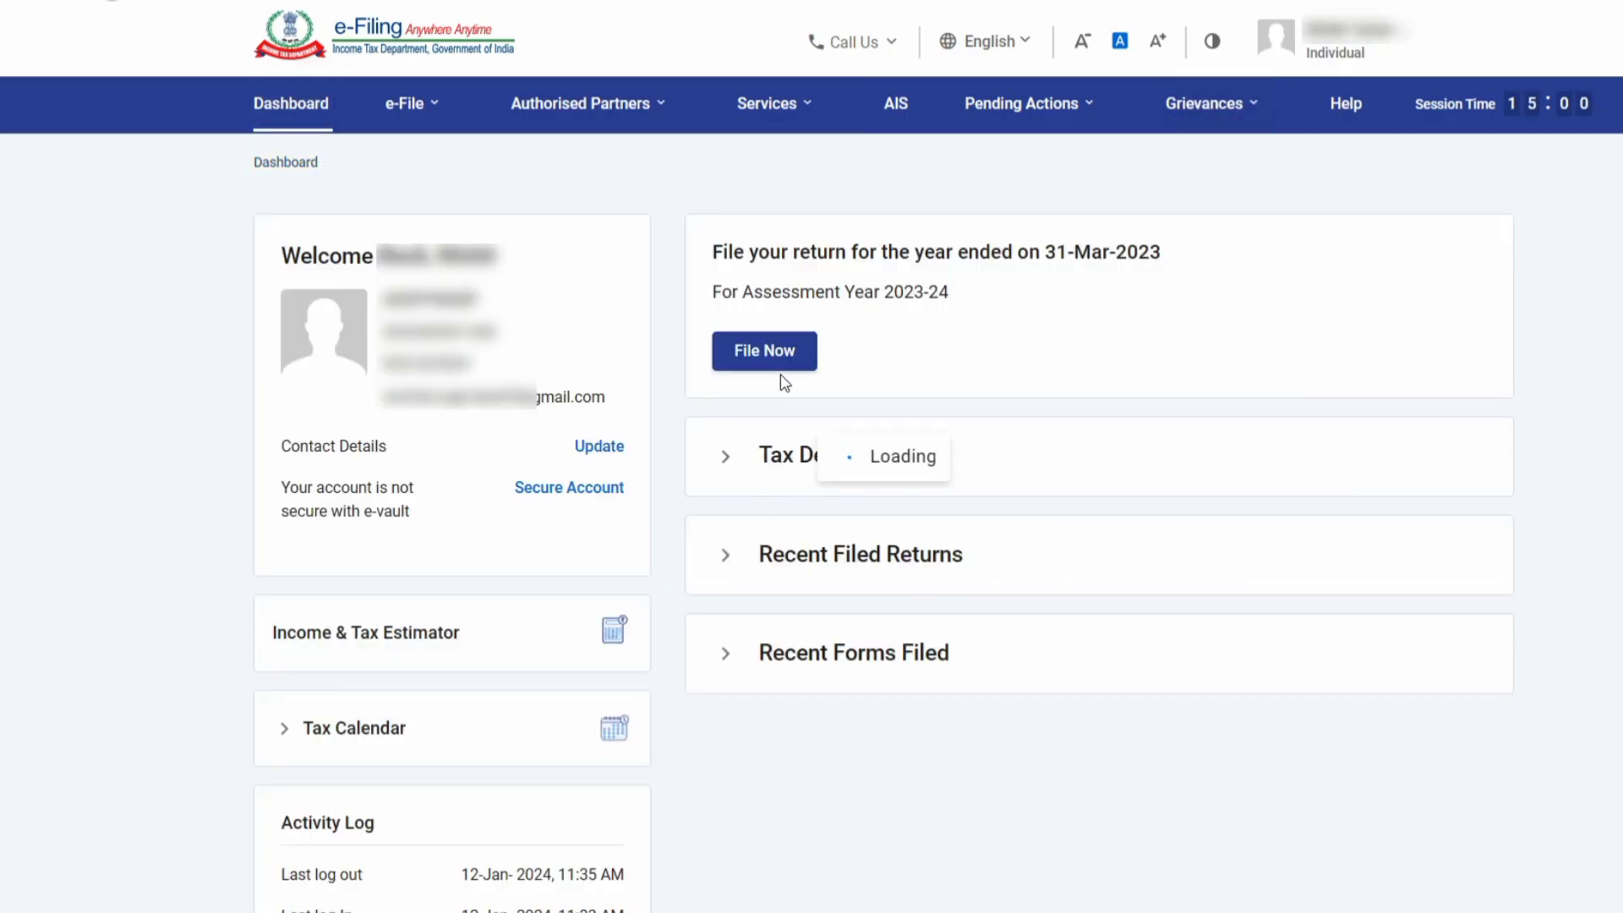
pyautogui.click(786, 356)
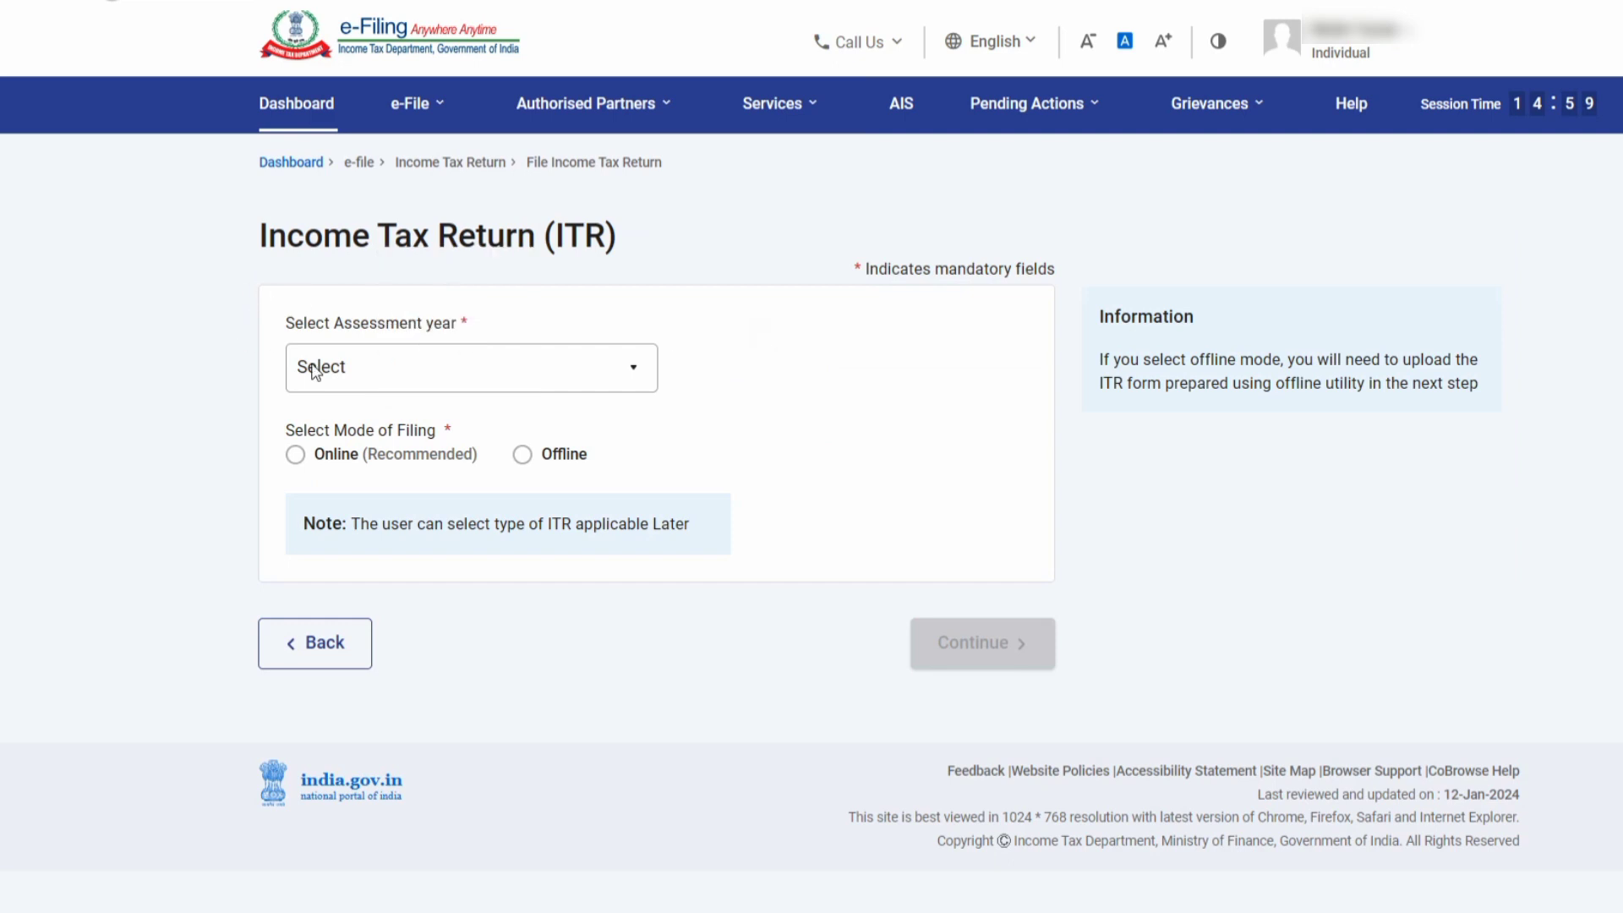
pyautogui.click(315, 372)
pyautogui.click(348, 481)
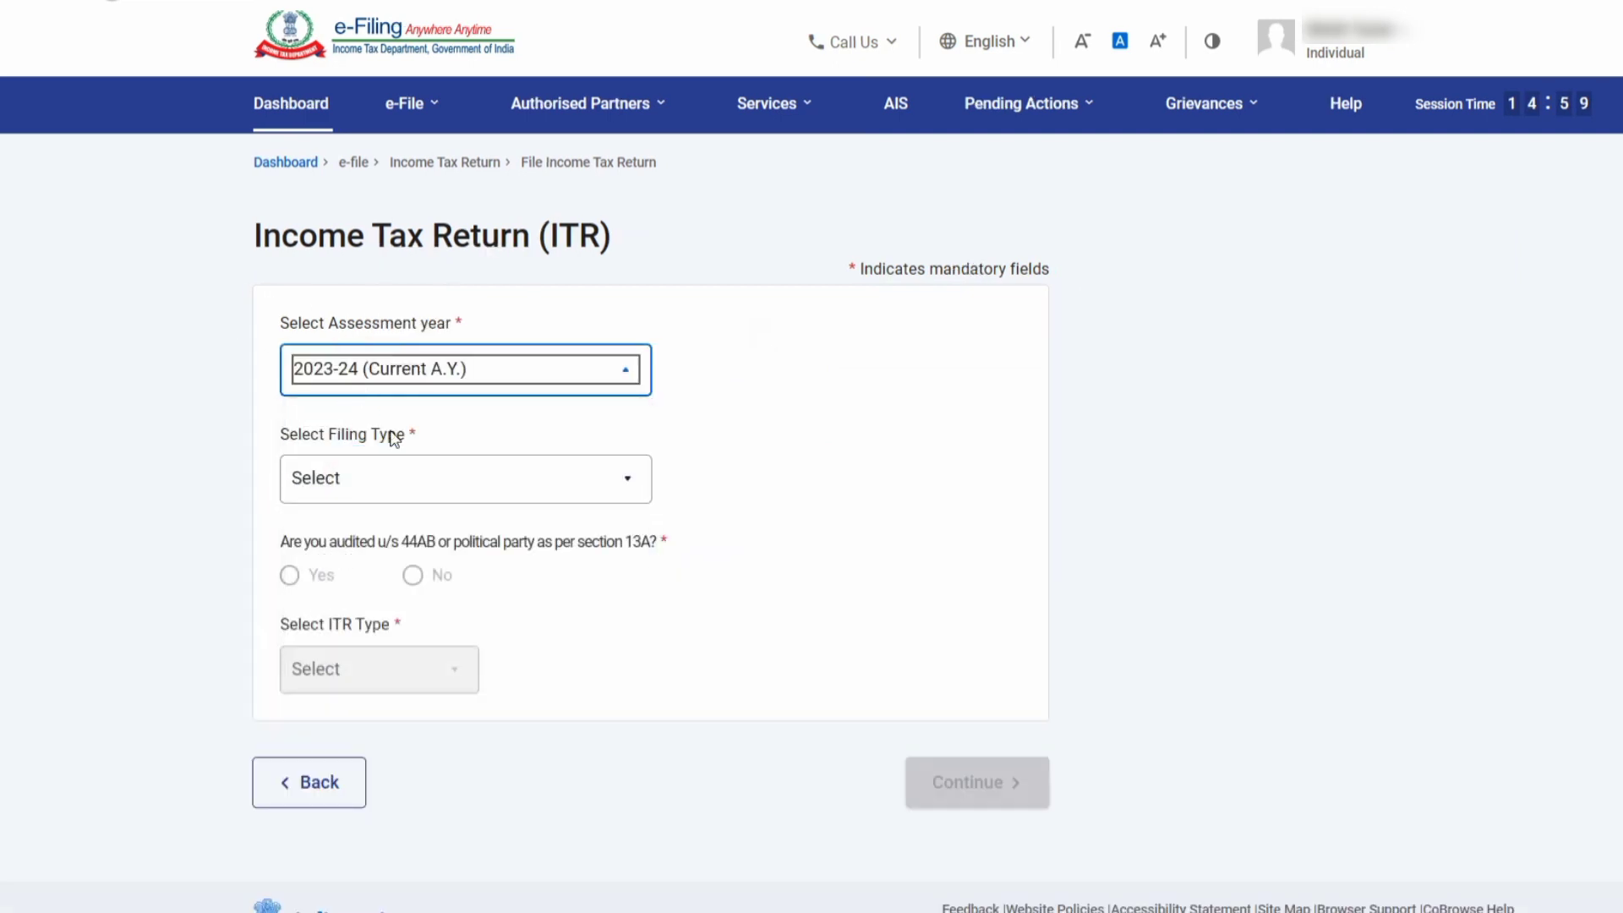
# Choose 139(8A) - Updated Return, answer No to audit, select ITR-1, and continue.
pyautogui.click(405, 475)
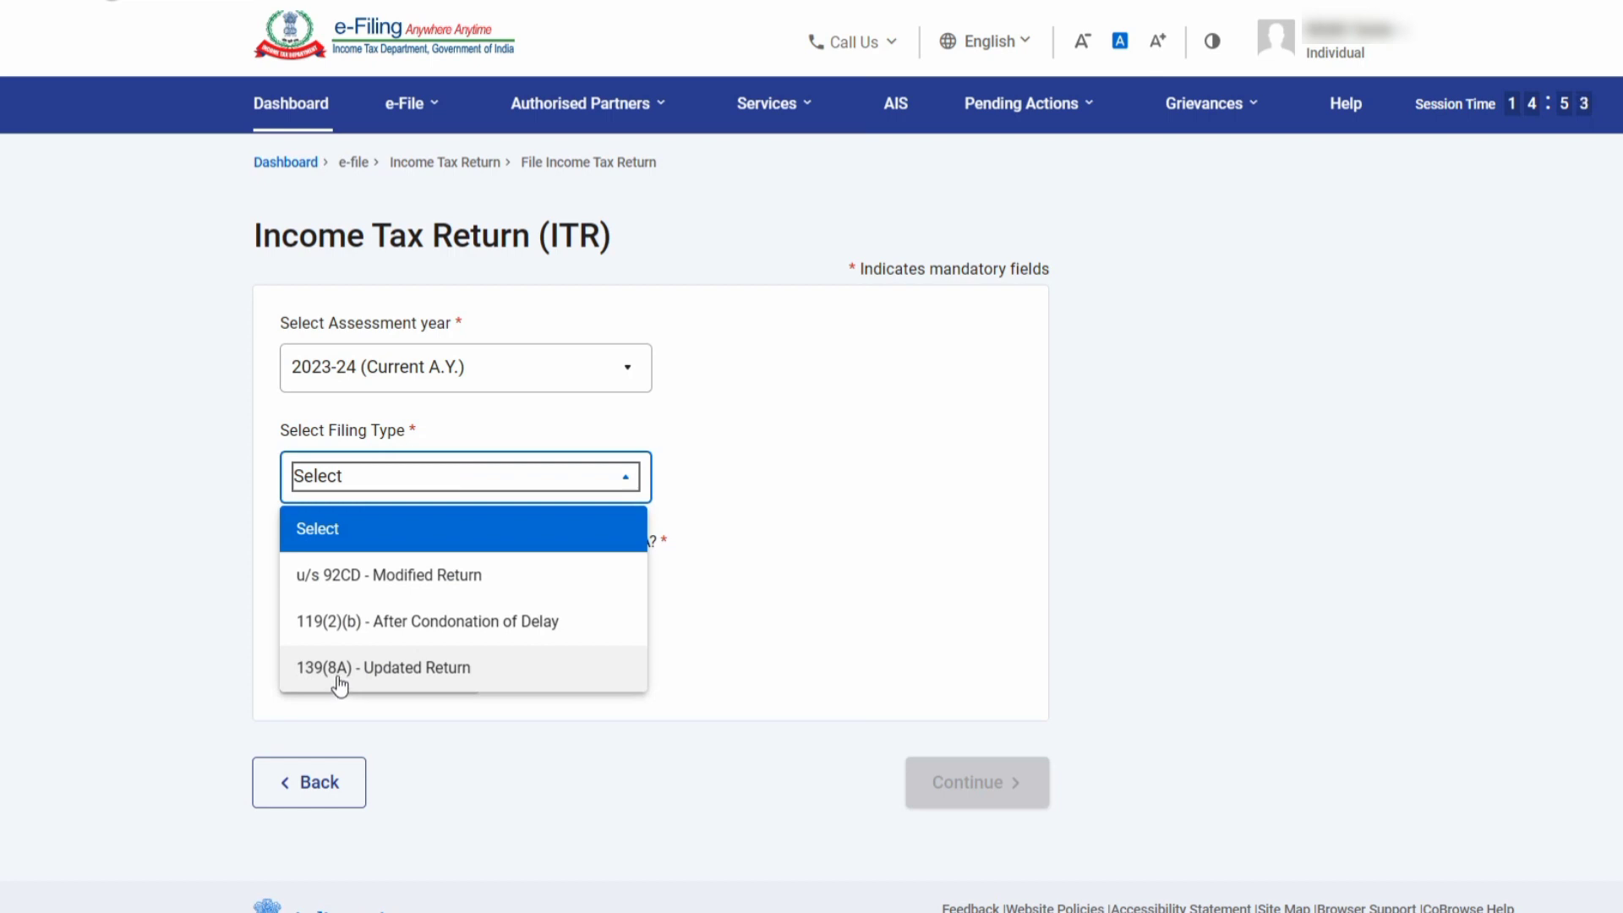
pyautogui.click(339, 684)
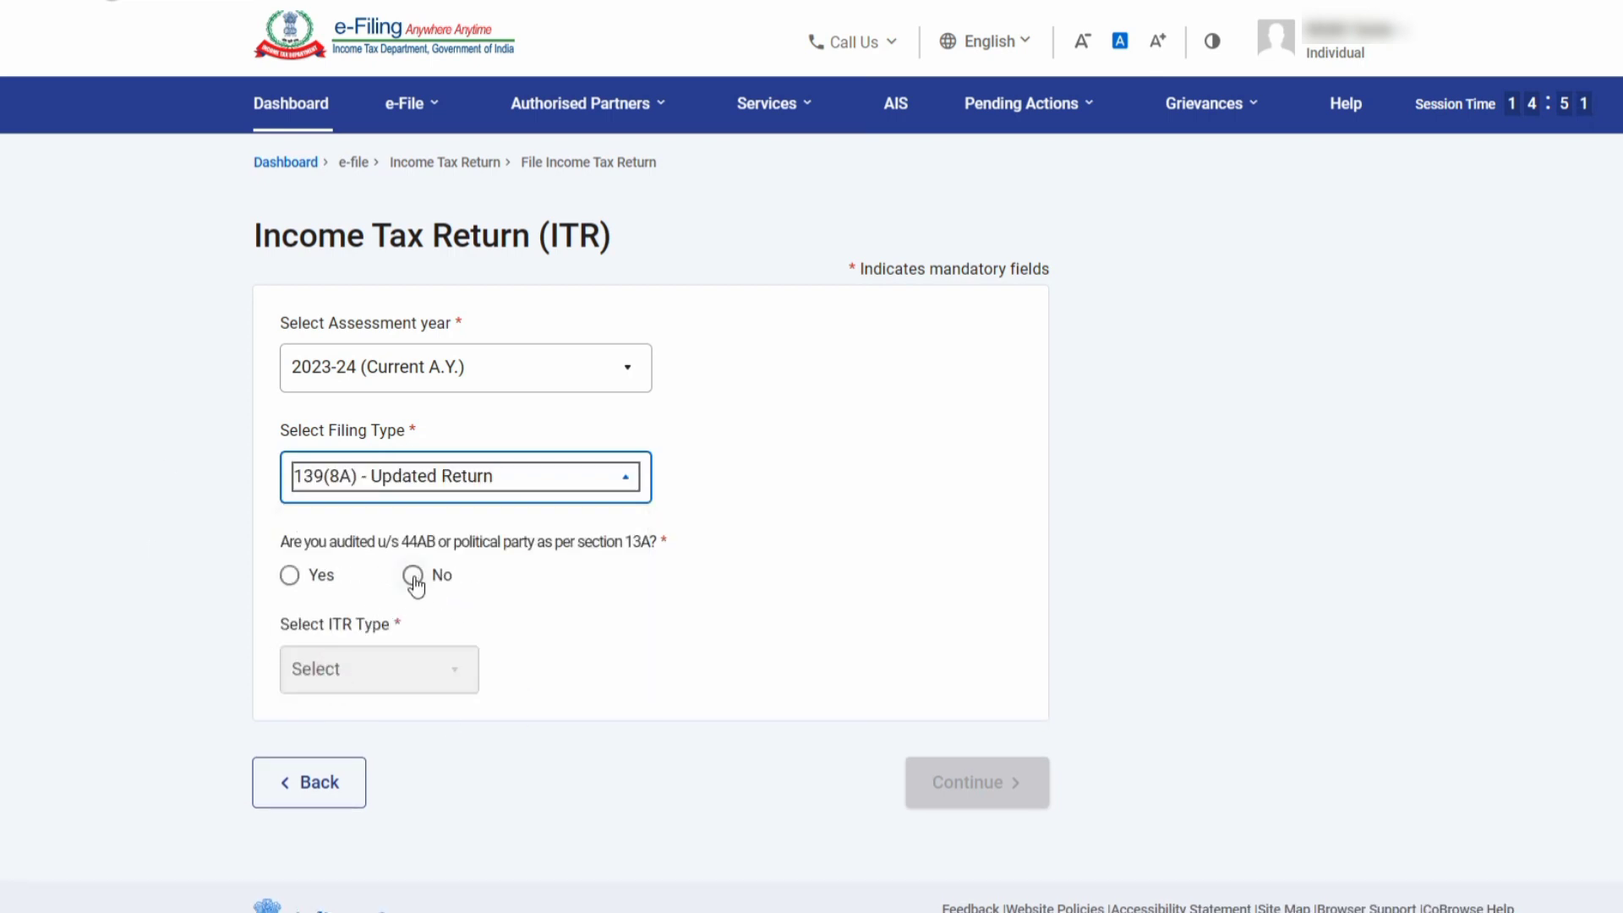
pyautogui.click(413, 576)
pyautogui.click(367, 669)
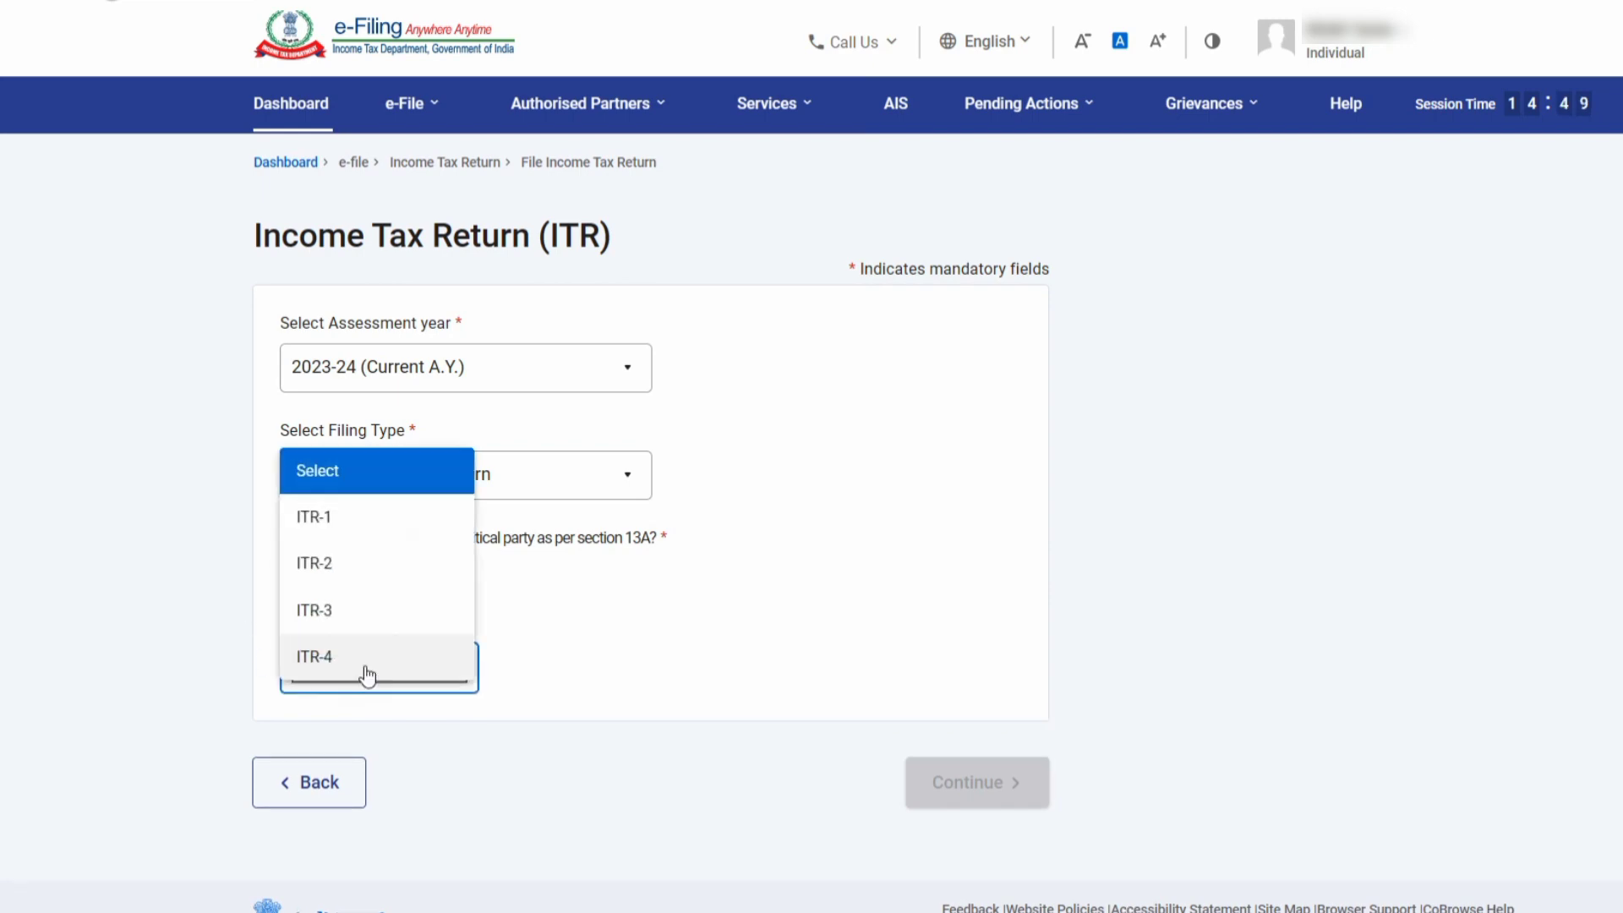
pyautogui.click(316, 520)
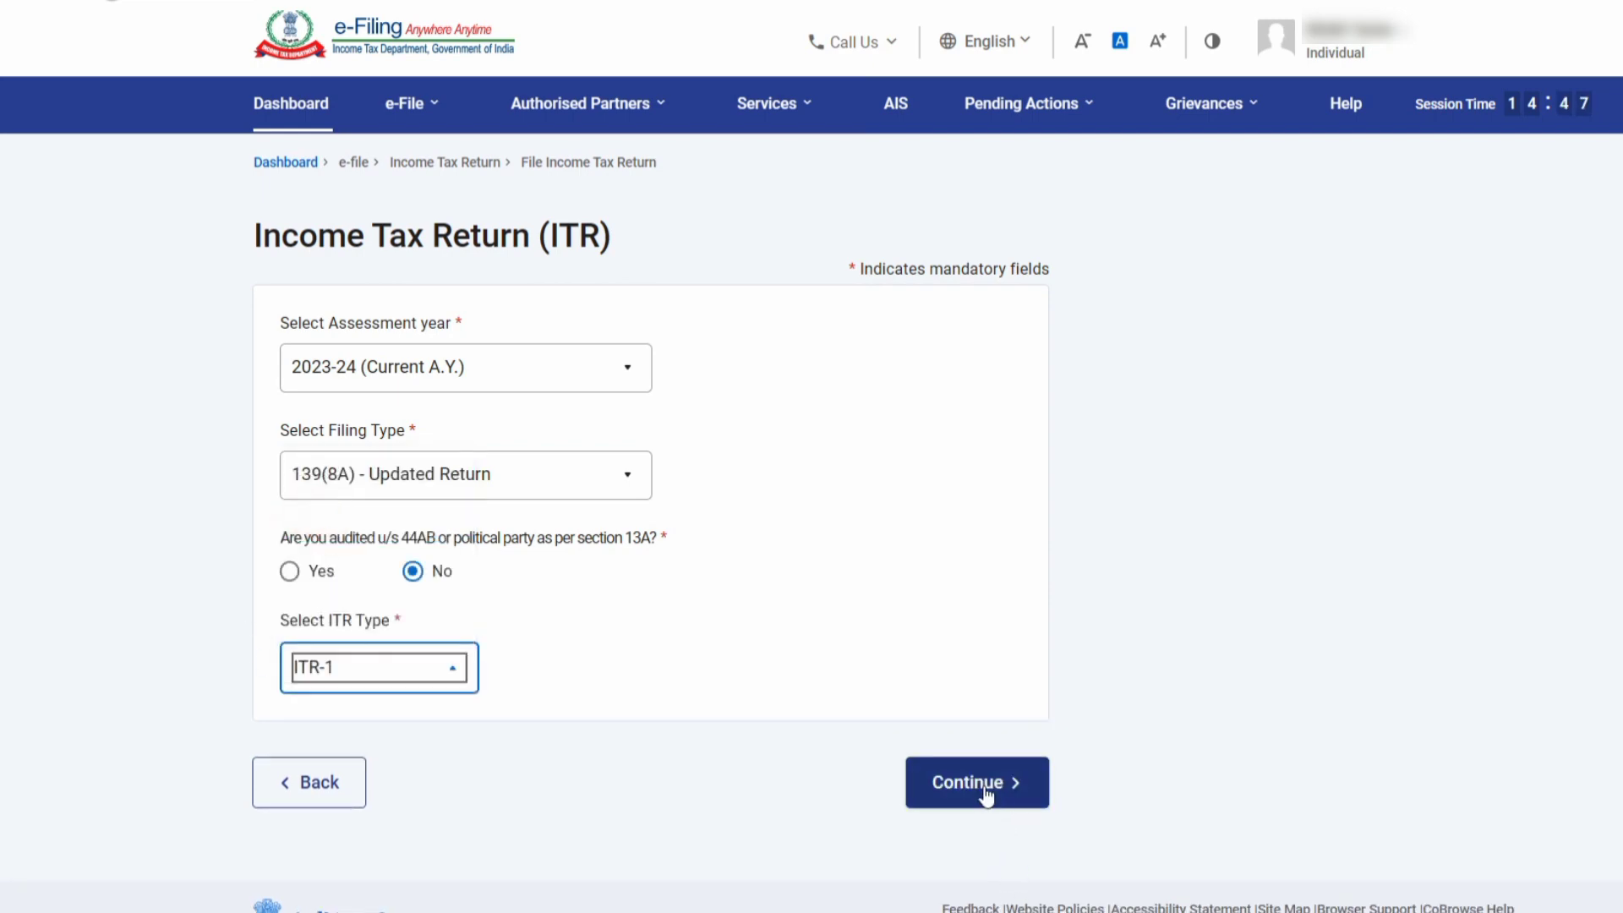
pyautogui.click(982, 785)
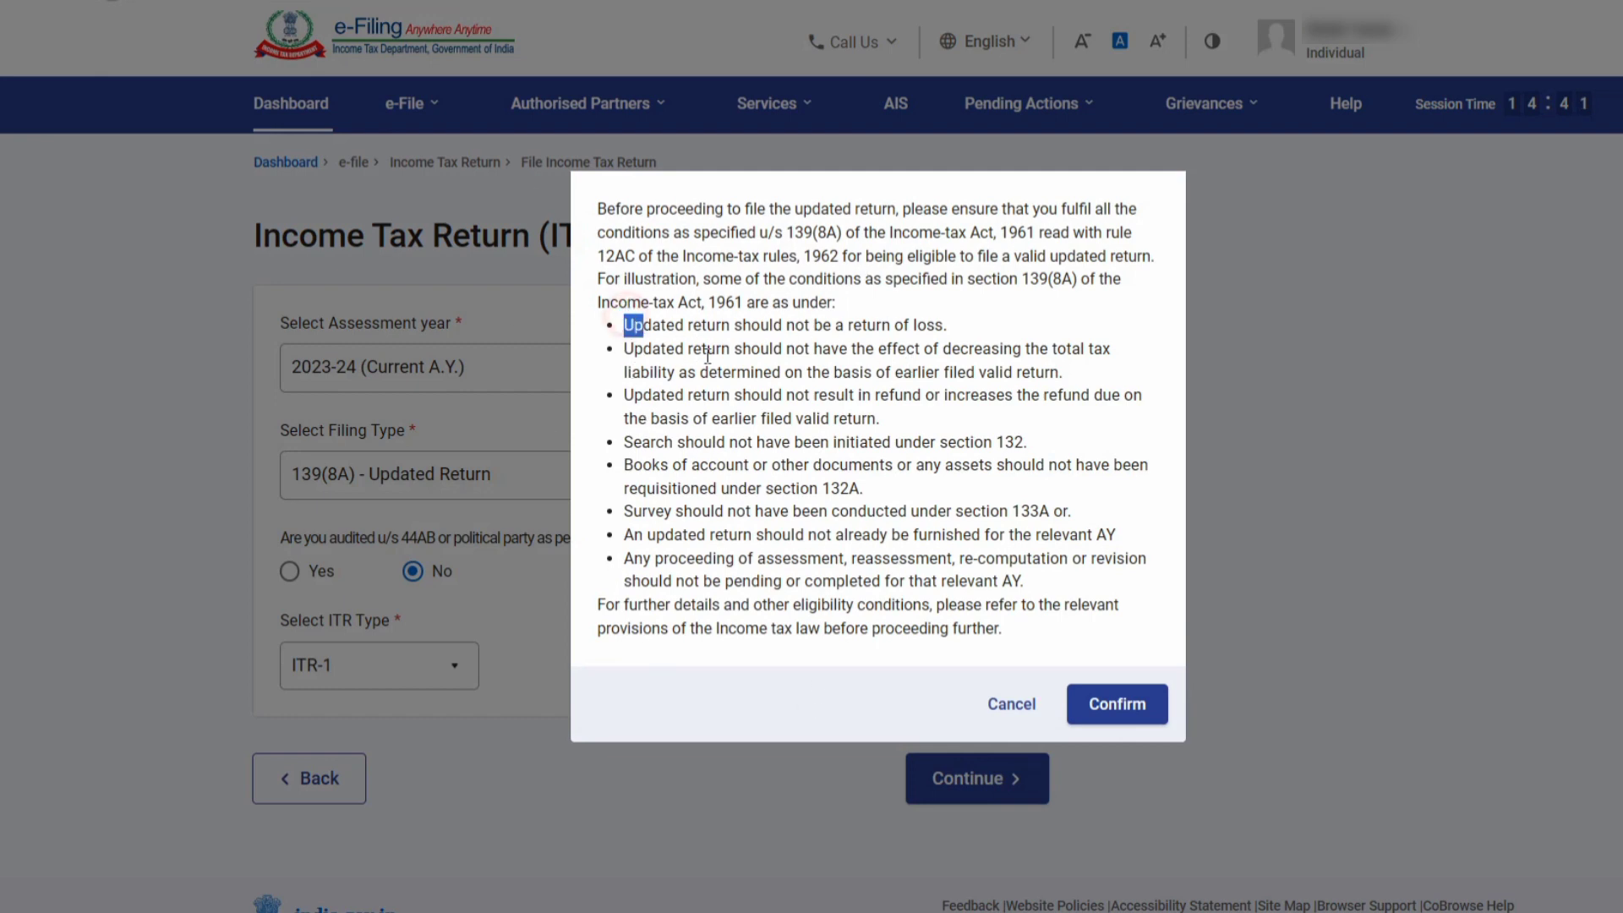
# Review and confirm the updated-return eligibility conditions.
pyautogui.moveTo(628, 322); pyautogui.dragTo(1030, 586)
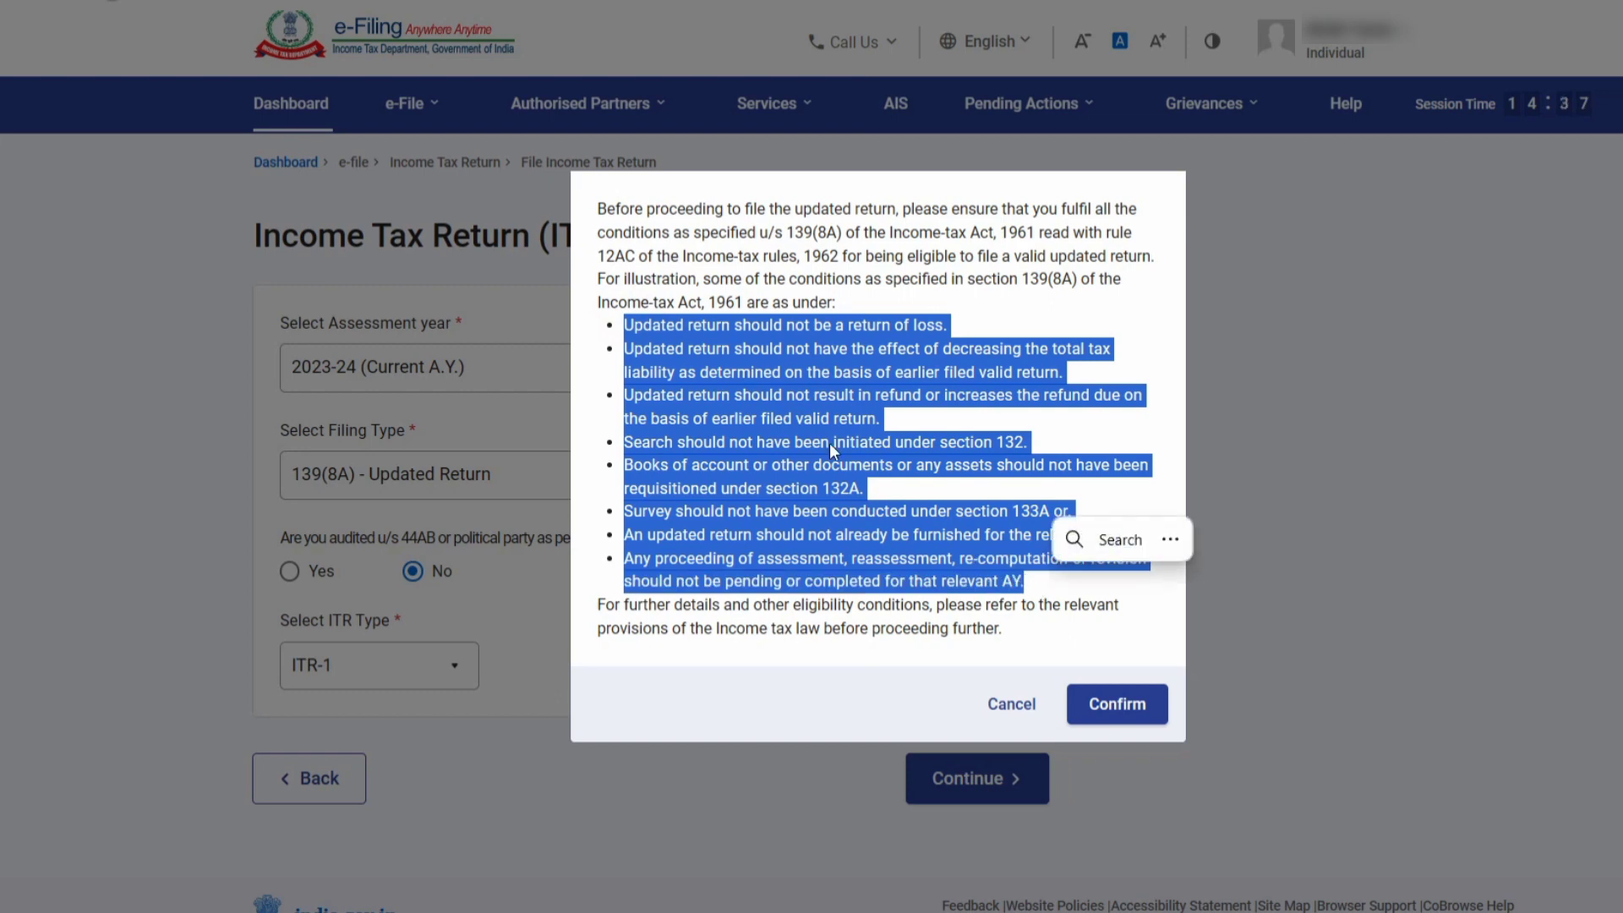
pyautogui.click(1133, 497)
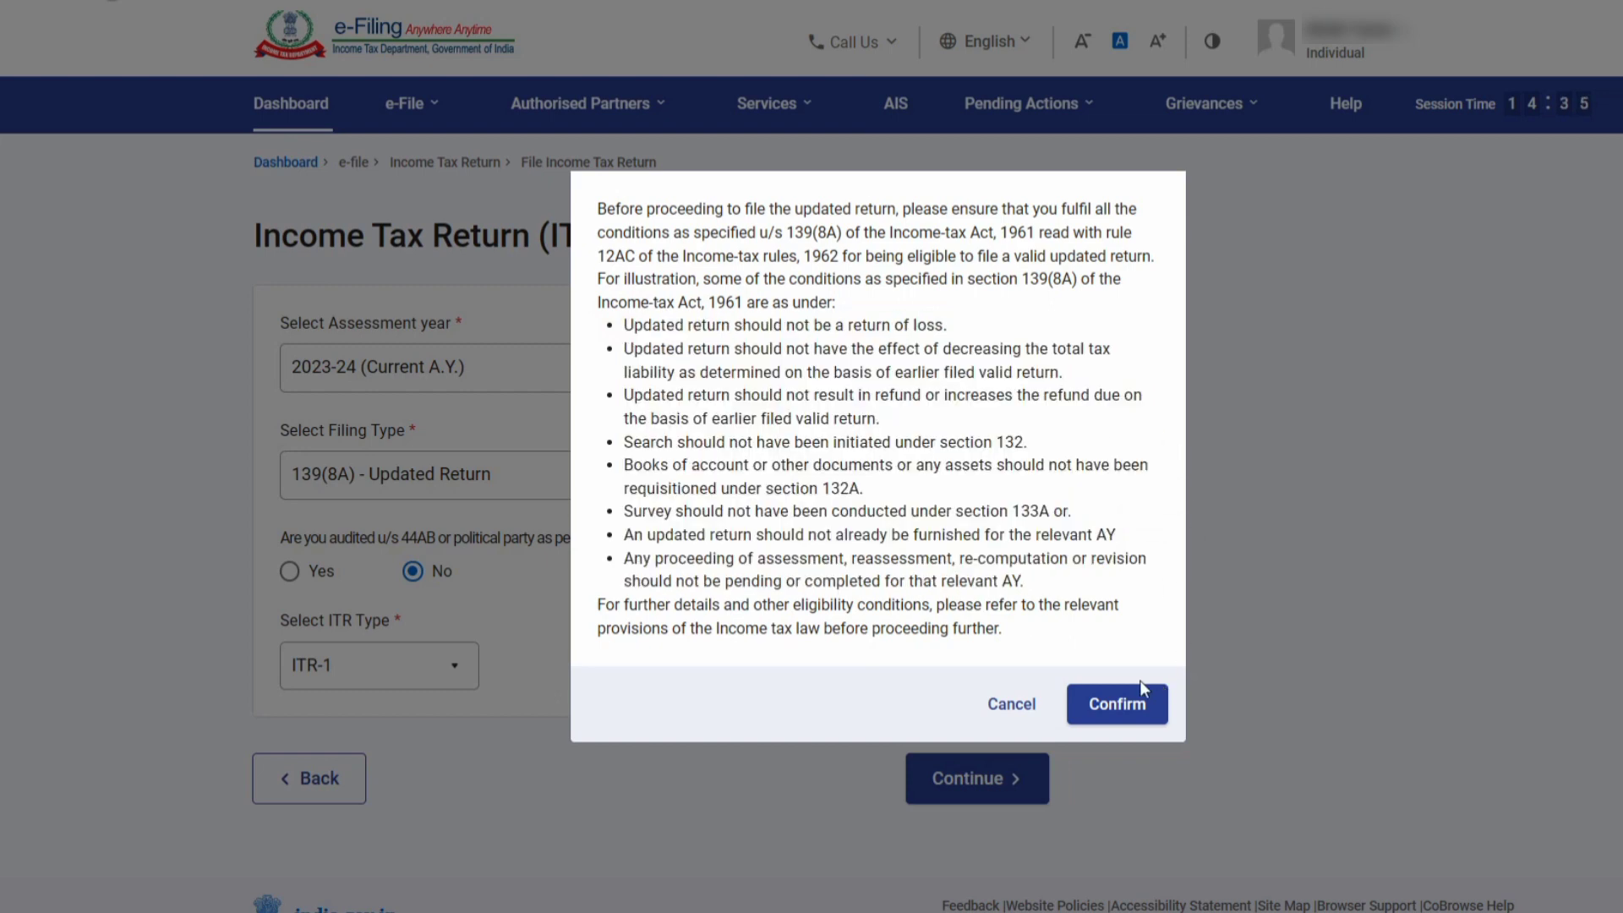
pyautogui.click(1128, 713)
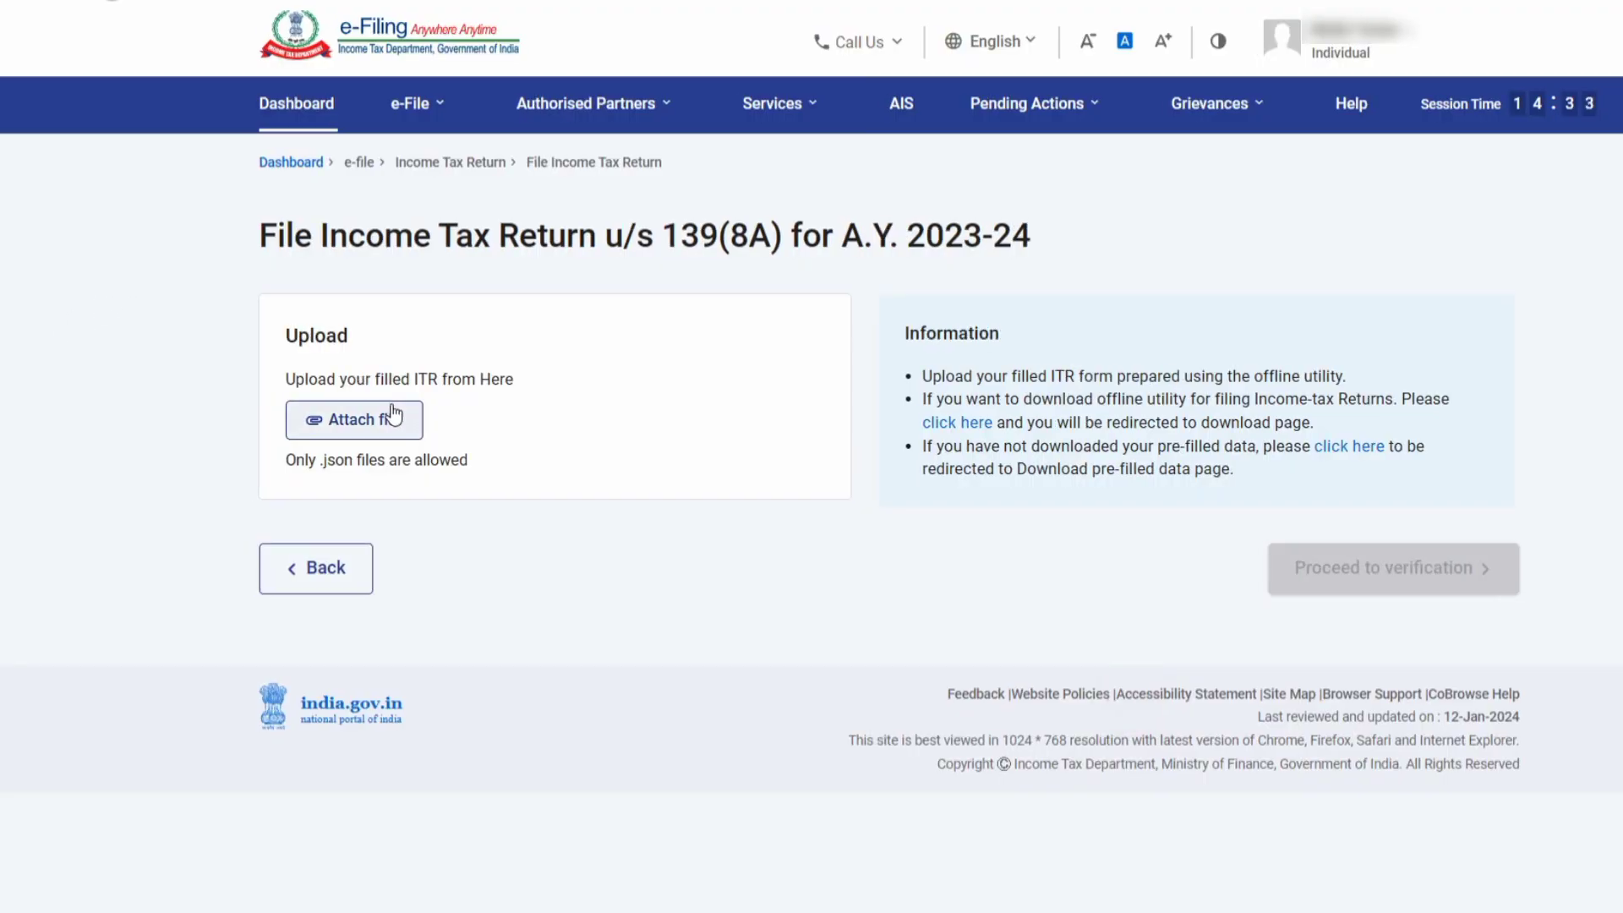
pyautogui.click(396, 420)
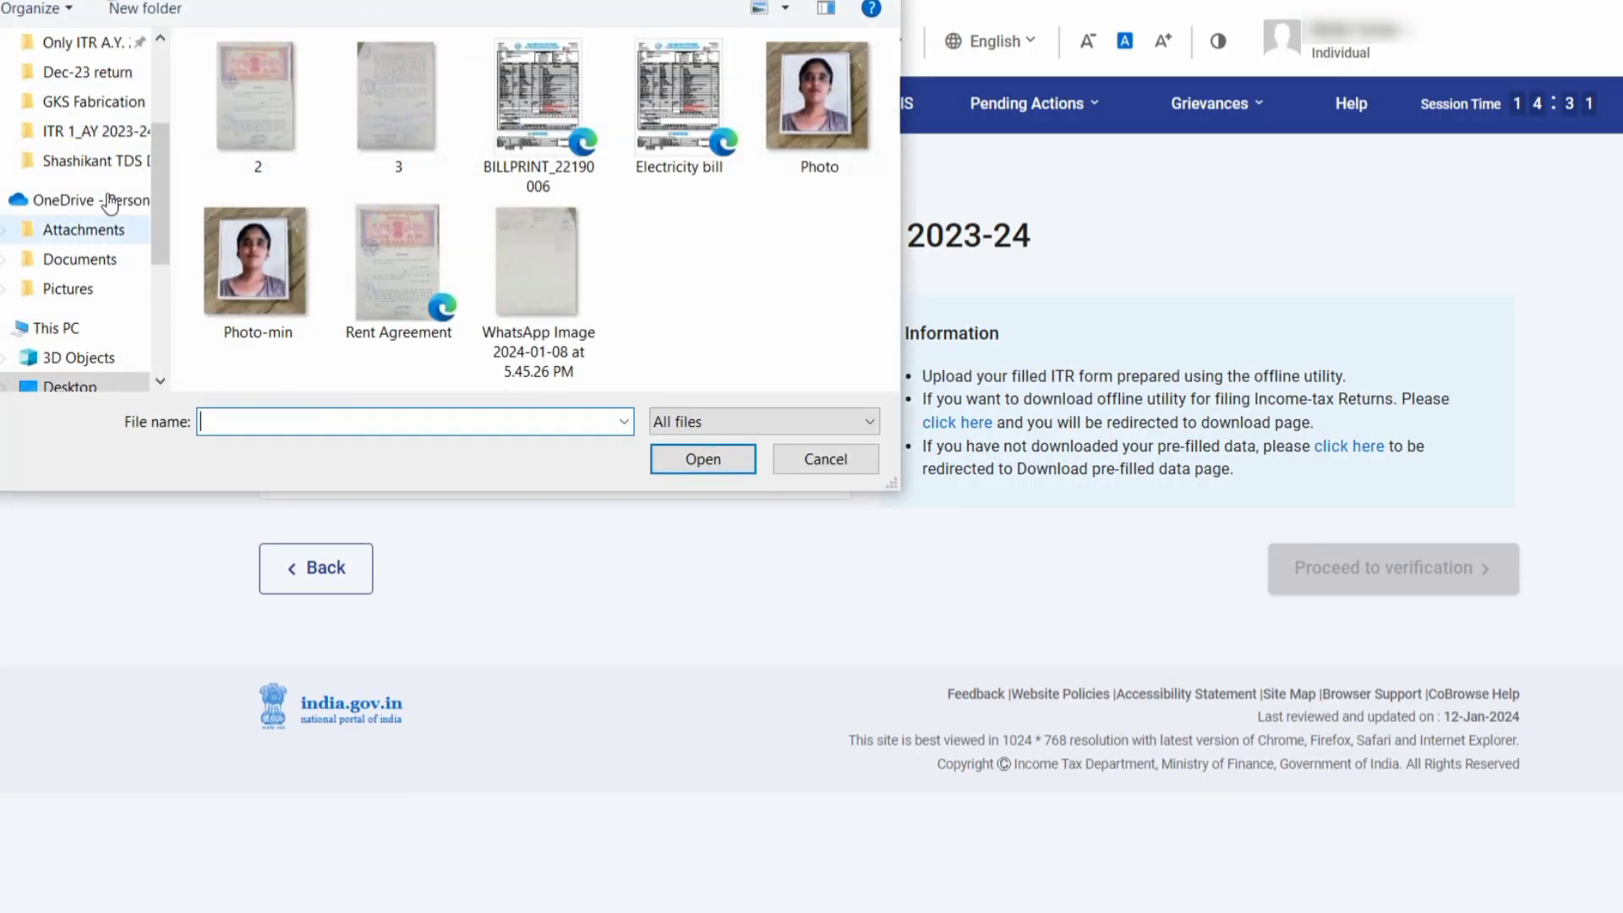
pyautogui.click(63, 386)
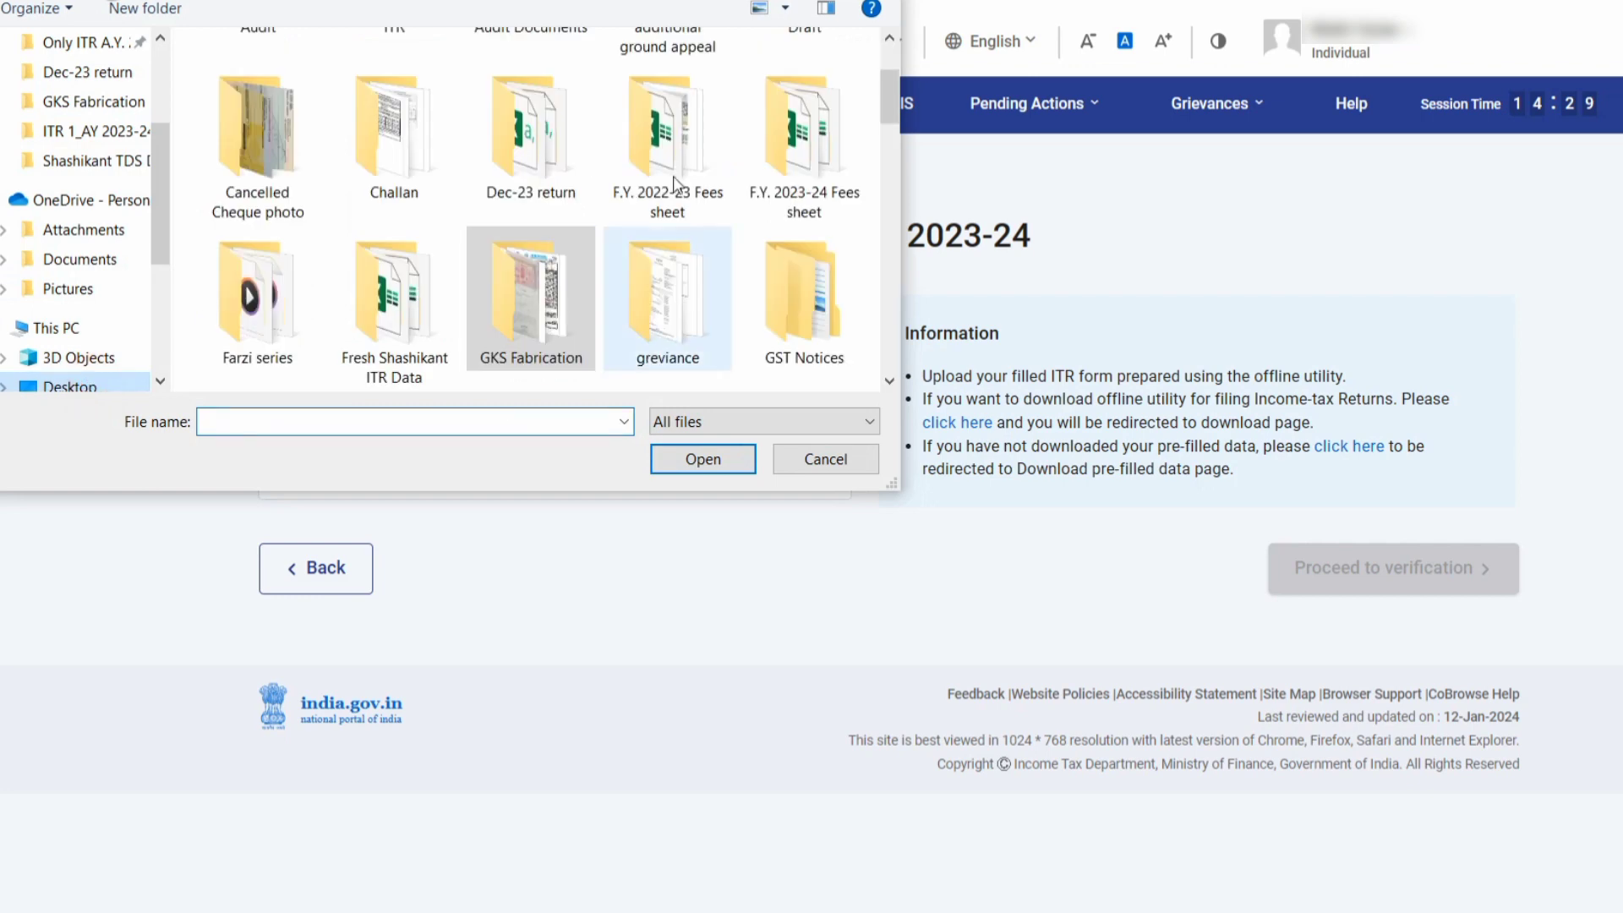
pyautogui.scroll(-3, 884, 144)
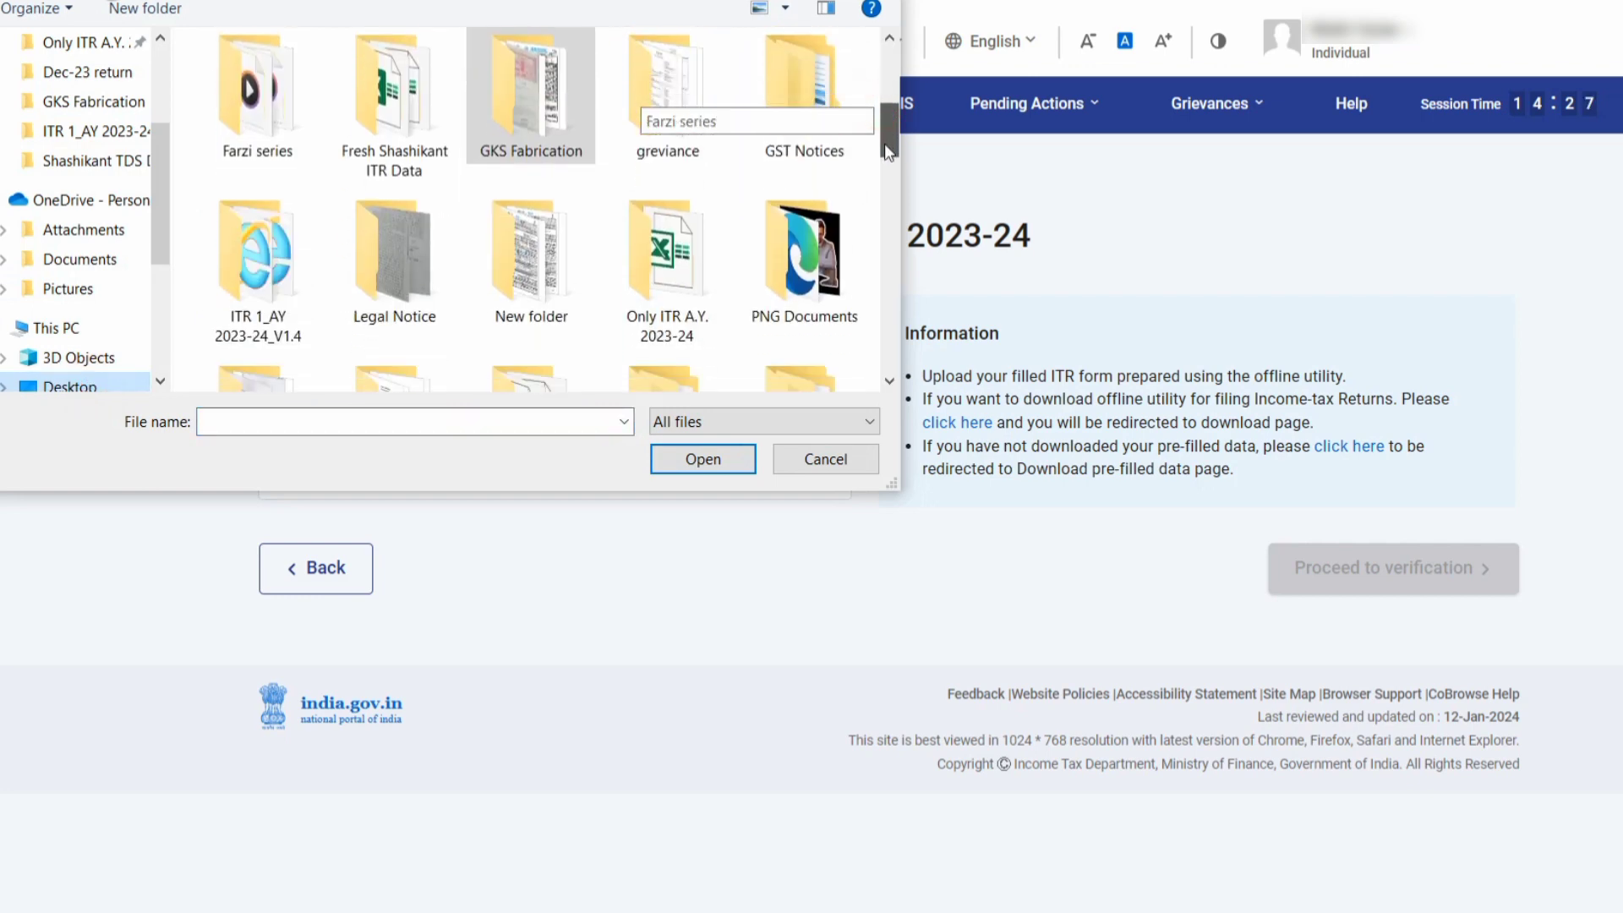
pyautogui.click(245, 207)
pyautogui.doubleClick(245, 207)
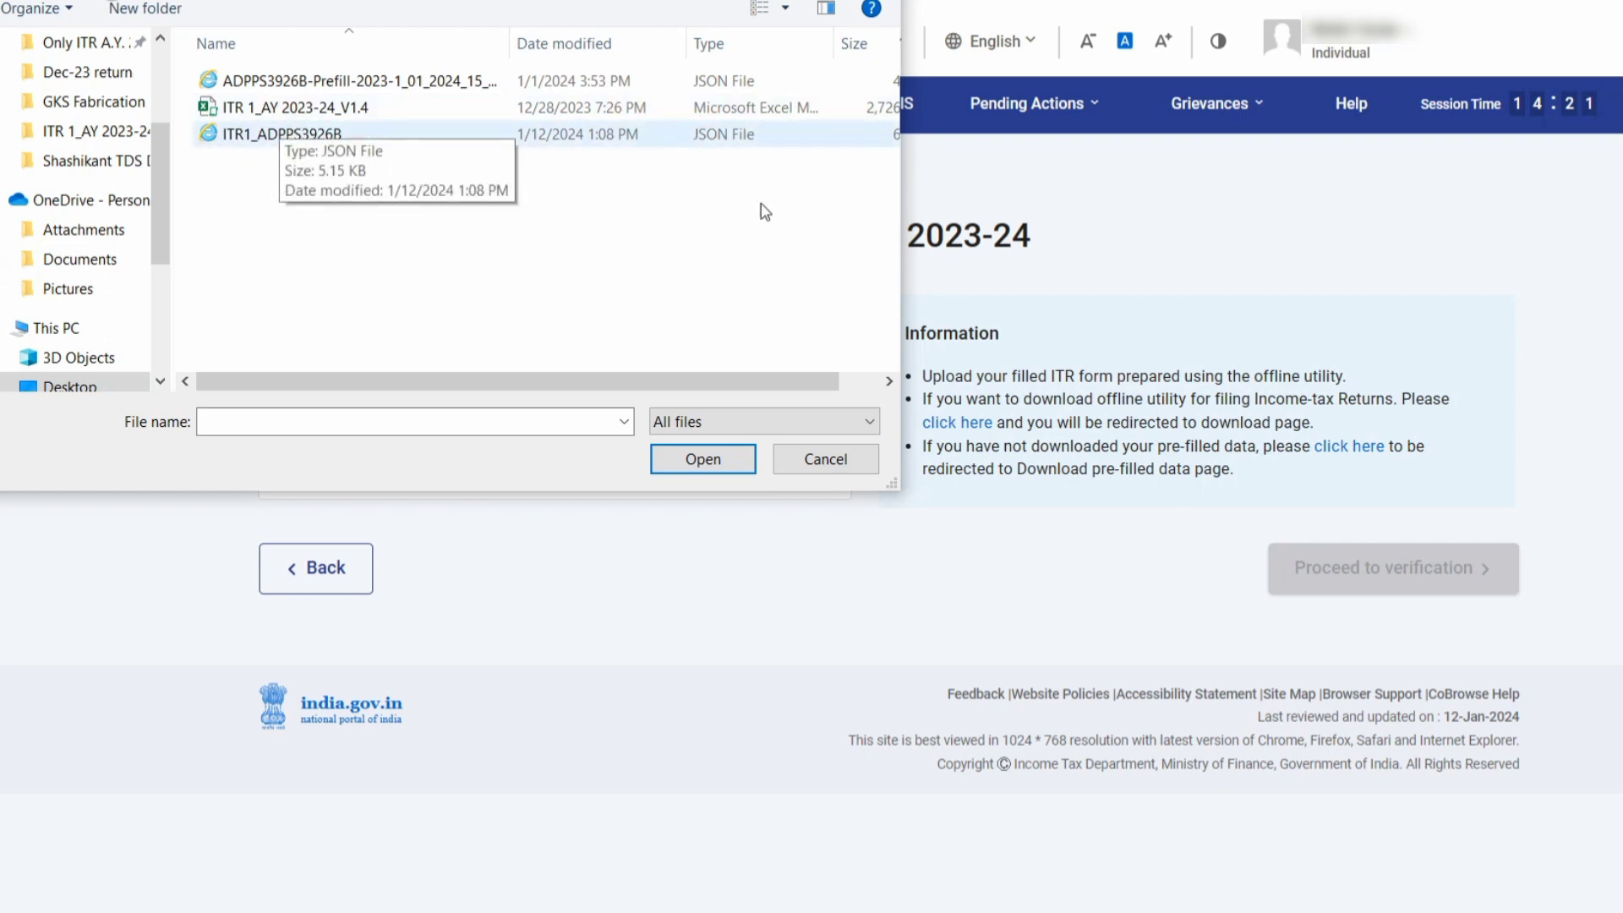
pyautogui.click(829, 464)
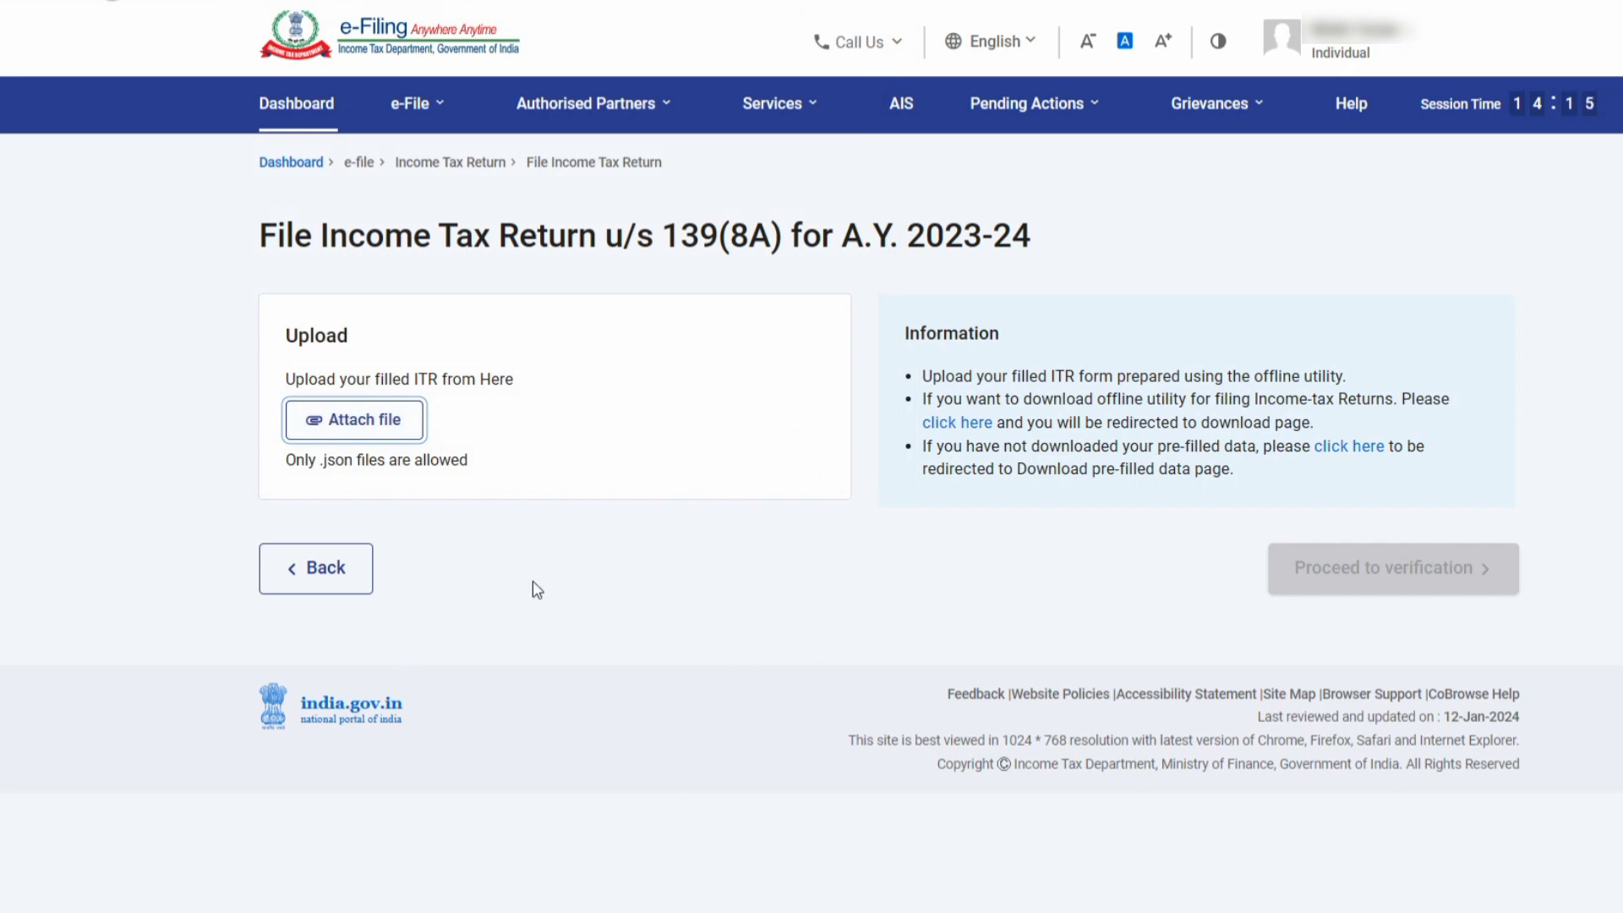
pyautogui.moveTo(963, 911)
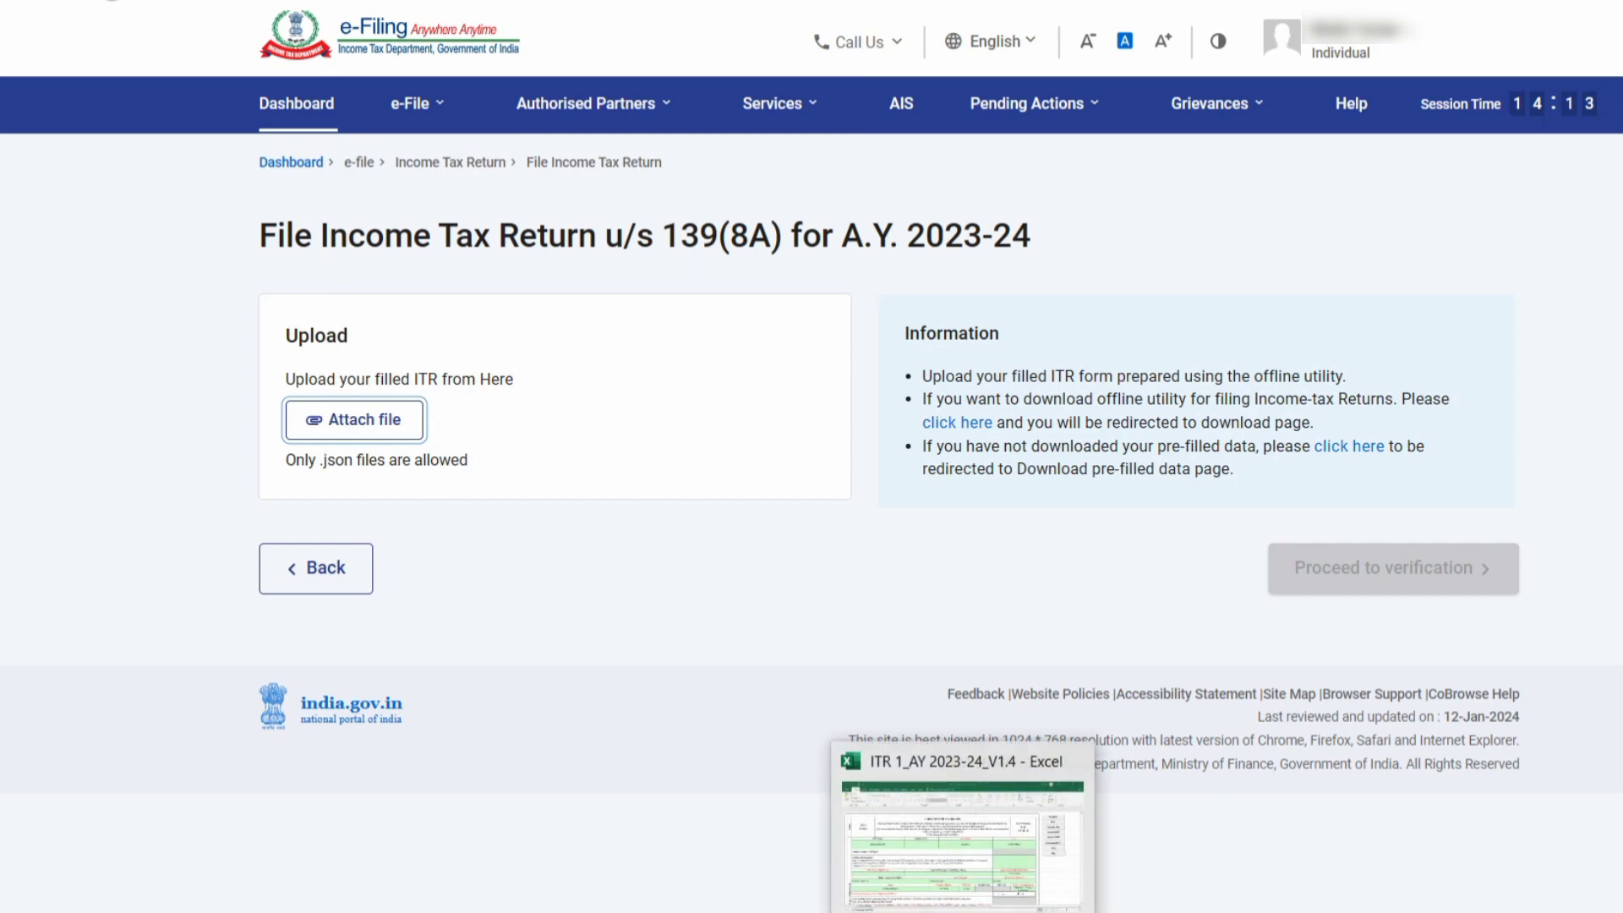